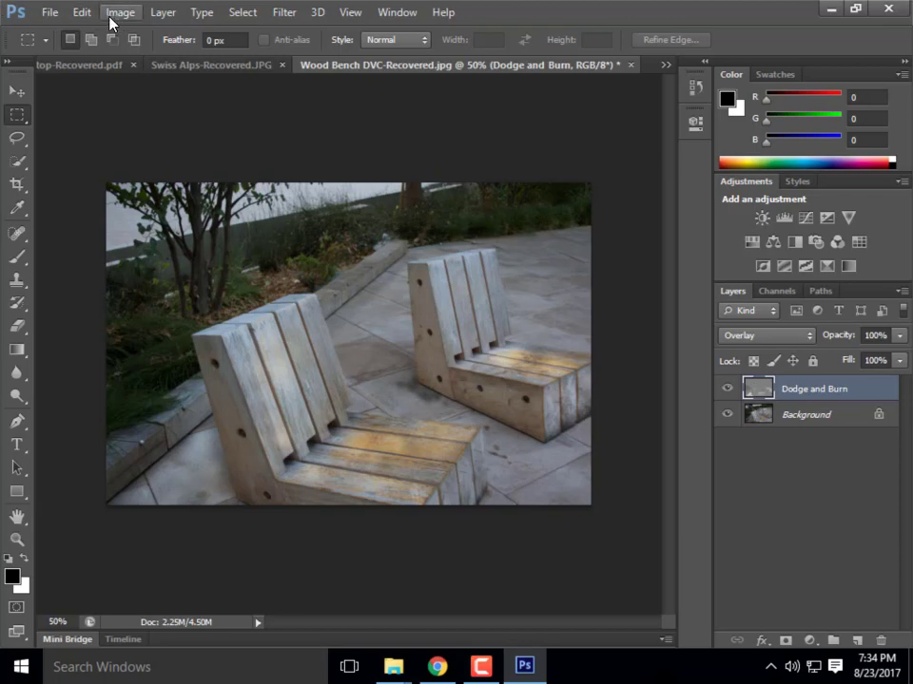
Examine the file formats offered for saving a copy of the Wood Bench image, leaving it unsaved
left_click(45, 12)
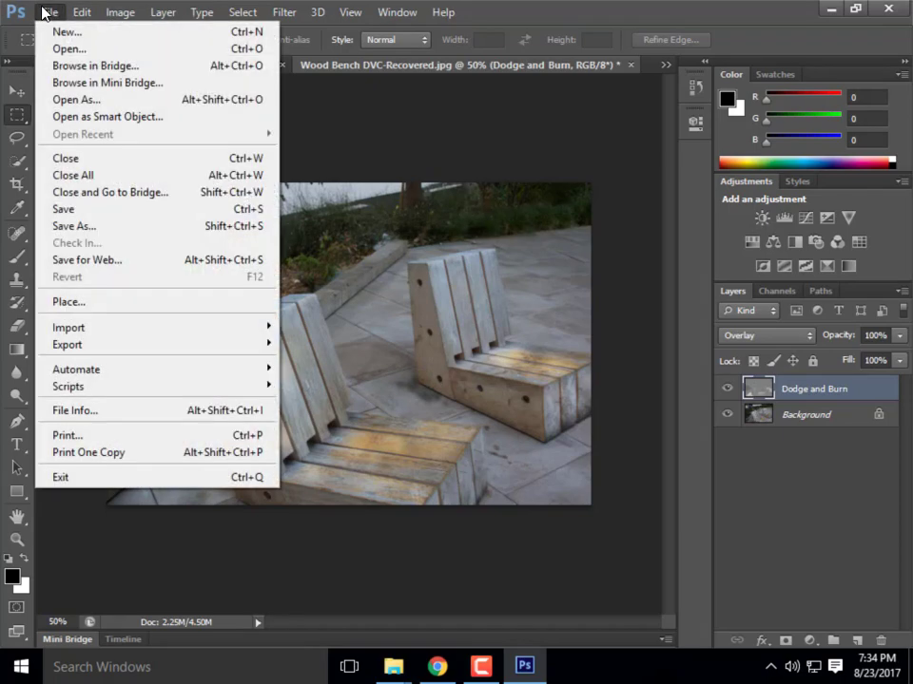
left_click(81, 226)
left_click(533, 379)
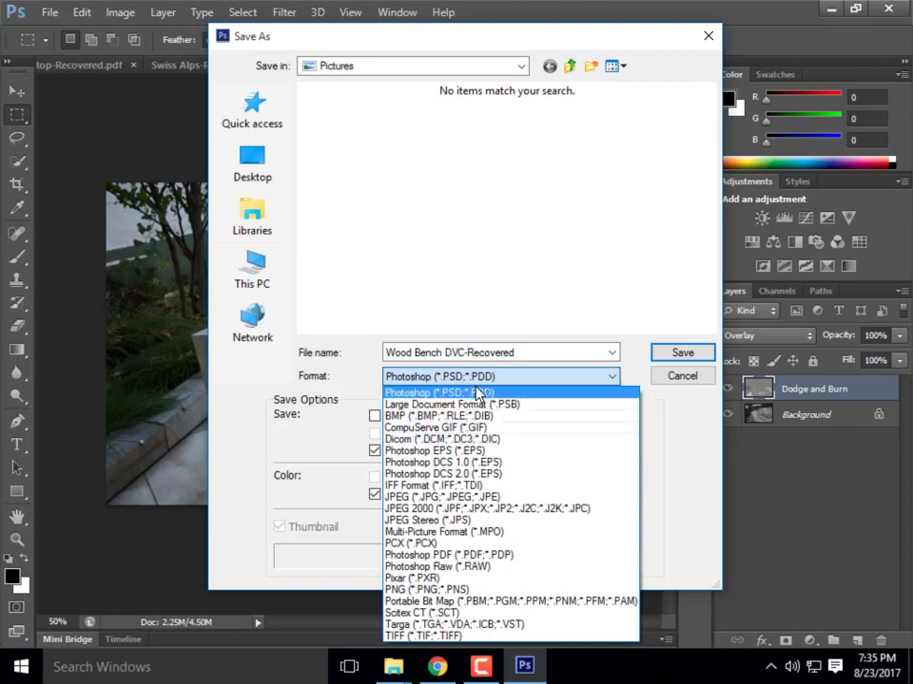
left_click(662, 416)
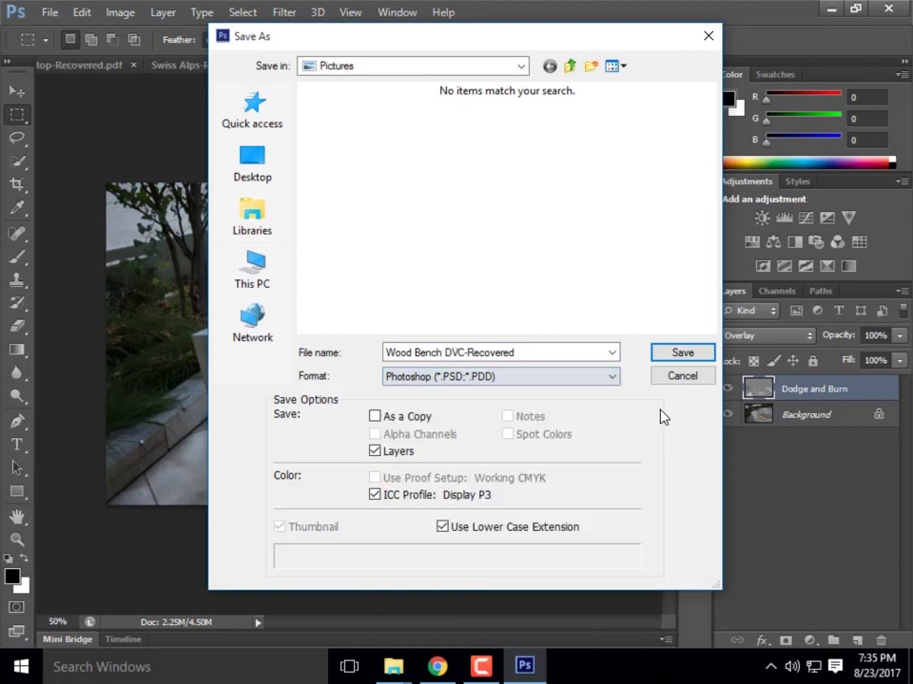
left_click(708, 38)
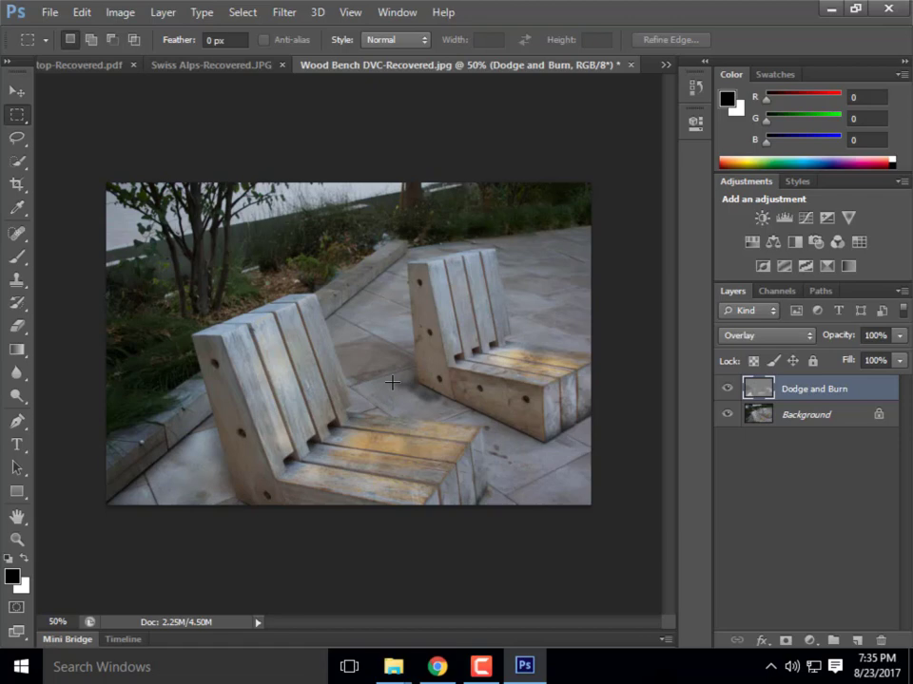
Close the Wood Bench, Swiss Alps and Italian Rooftop images without saving their changes
left_click(636, 67)
left_click(464, 266)
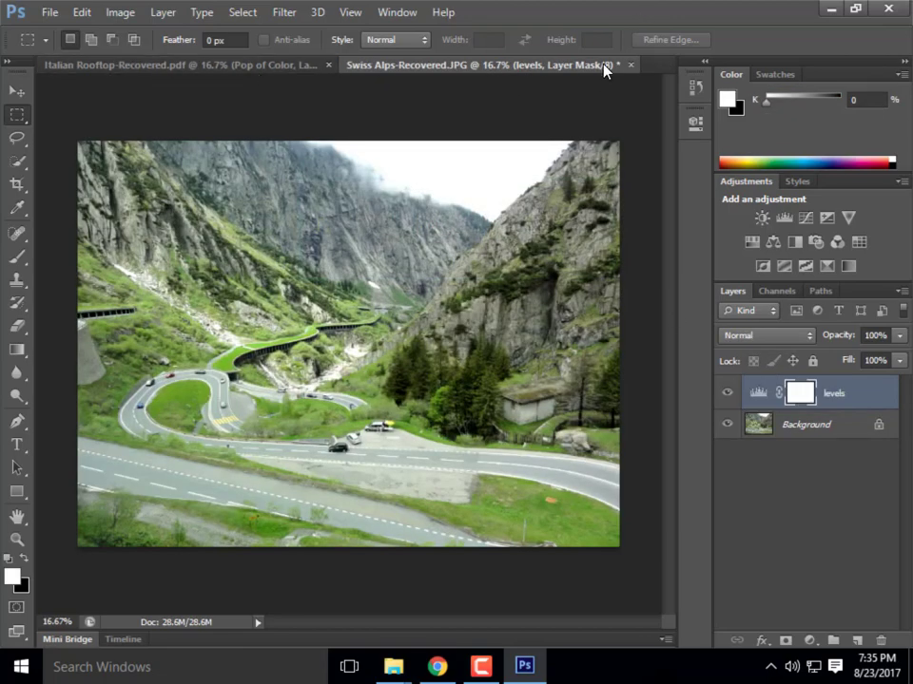
left_click(632, 65)
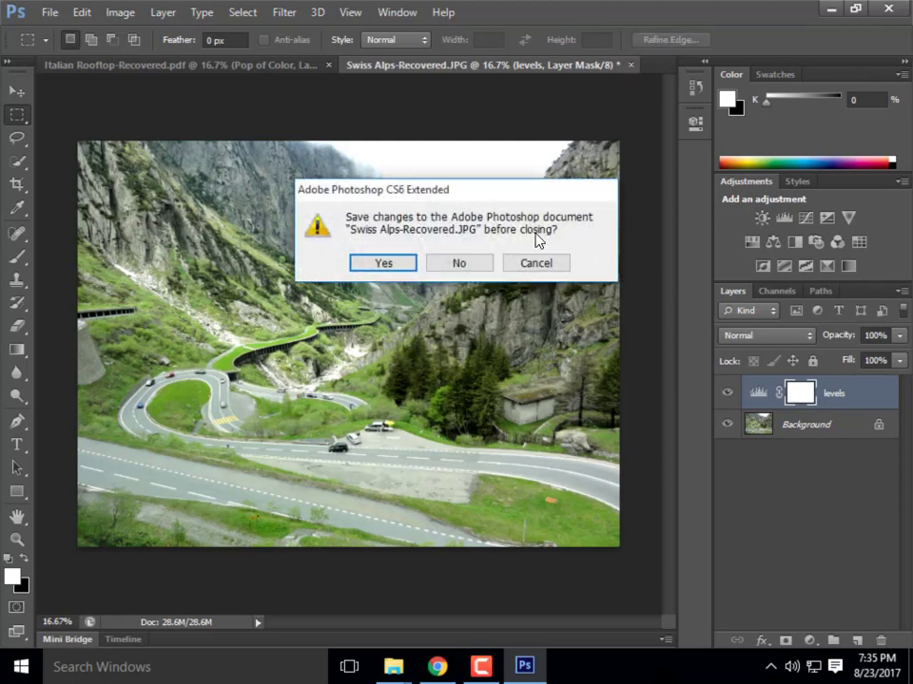
left_click(480, 265)
left_click(383, 64)
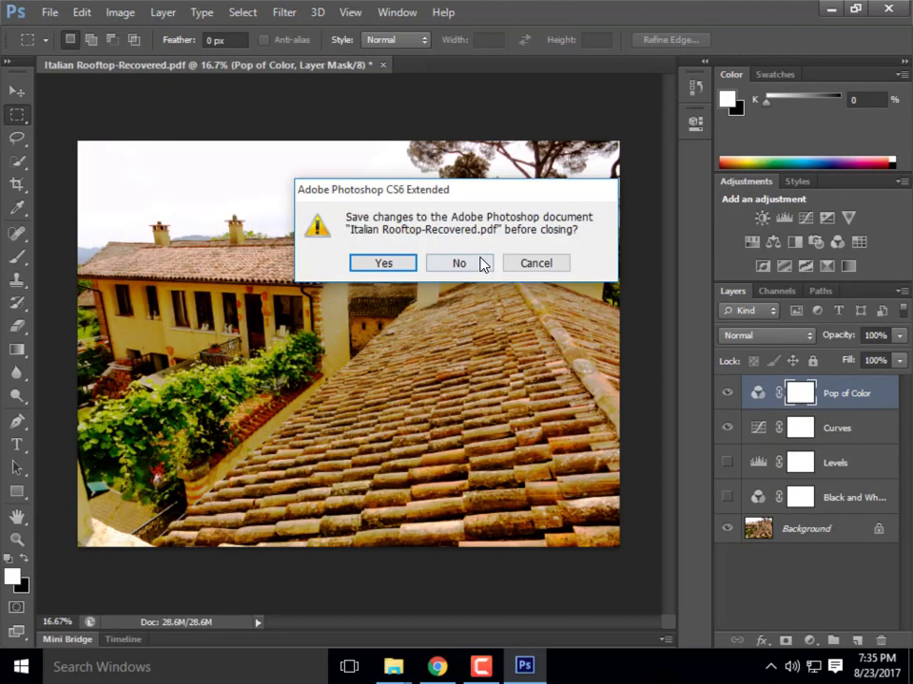
left_click(481, 264)
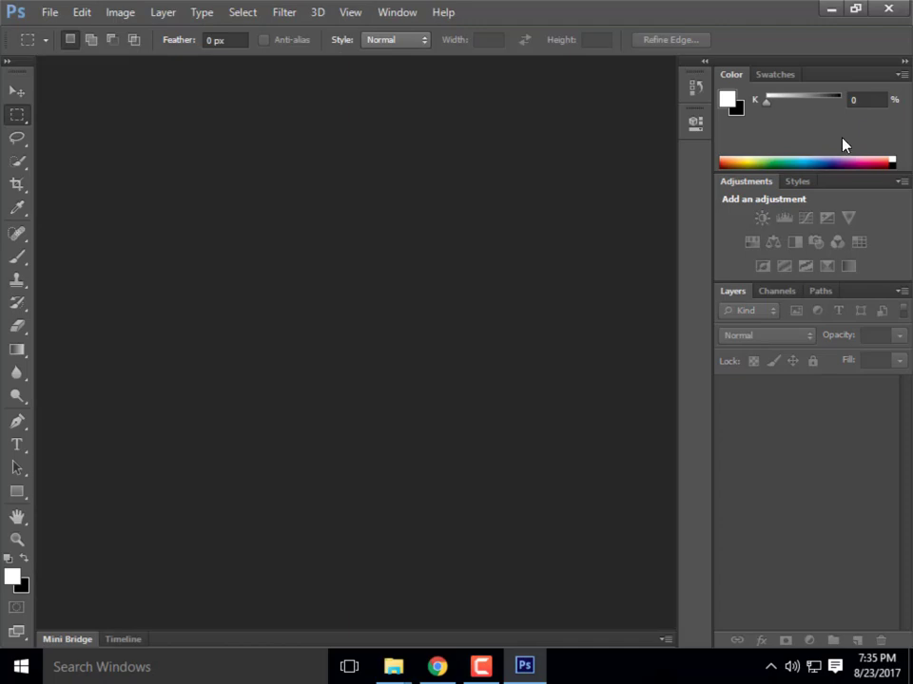
left_click(50, 11)
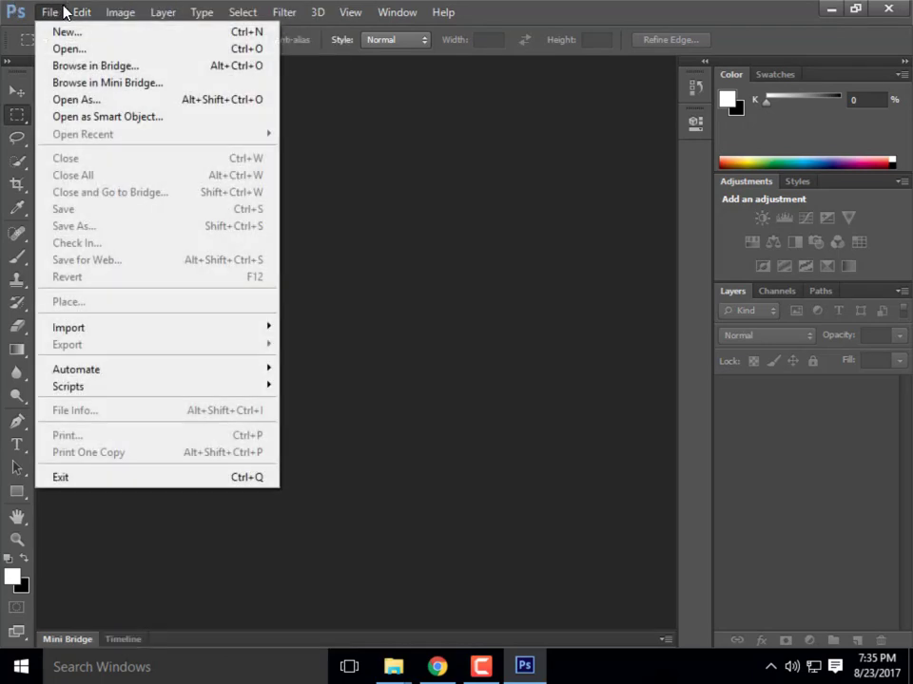
mouse_move(82, 11)
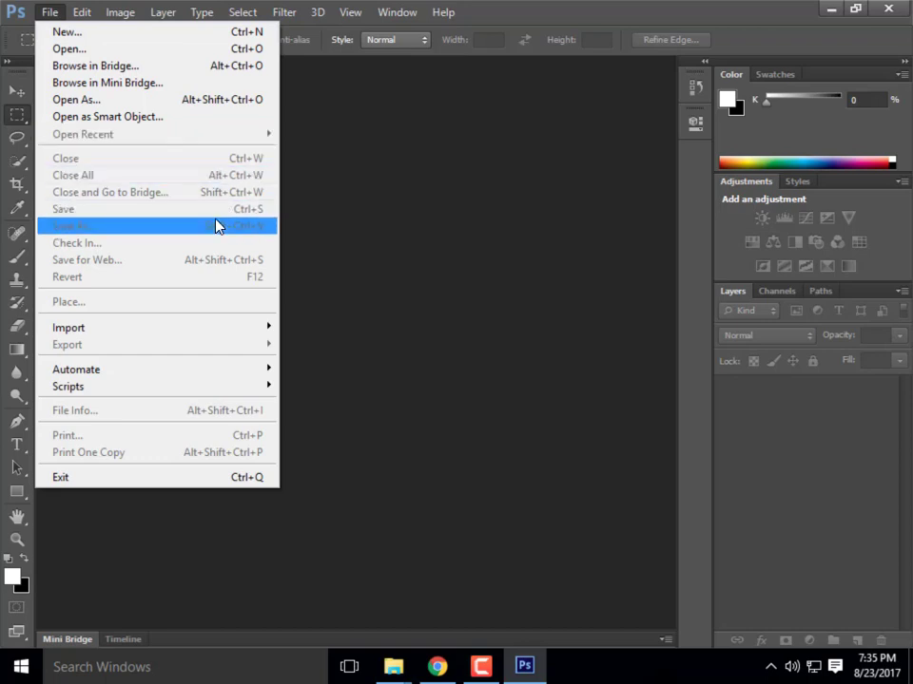
left_click(481, 666)
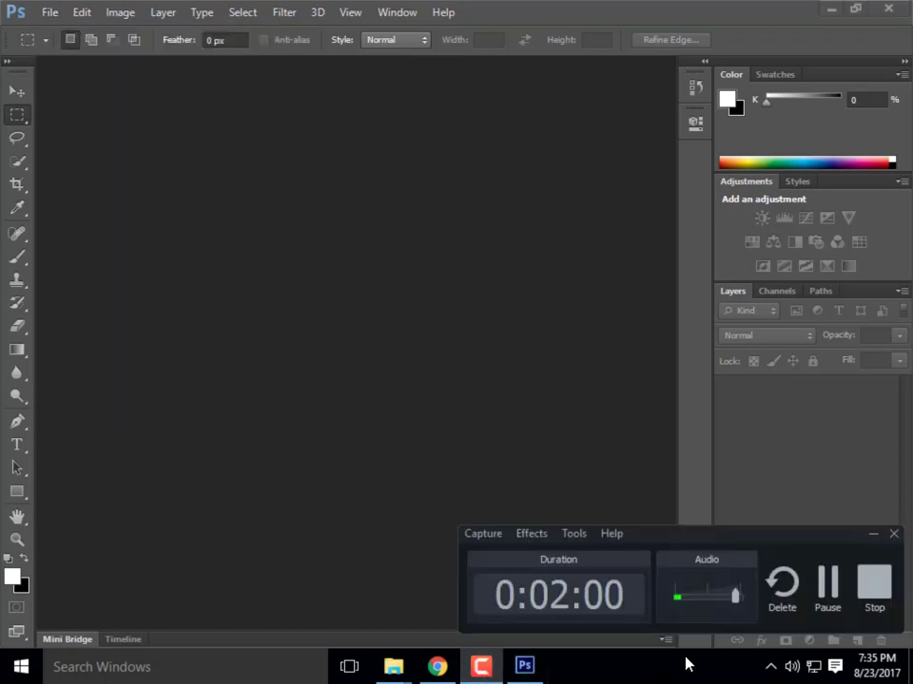
left_click(523, 665)
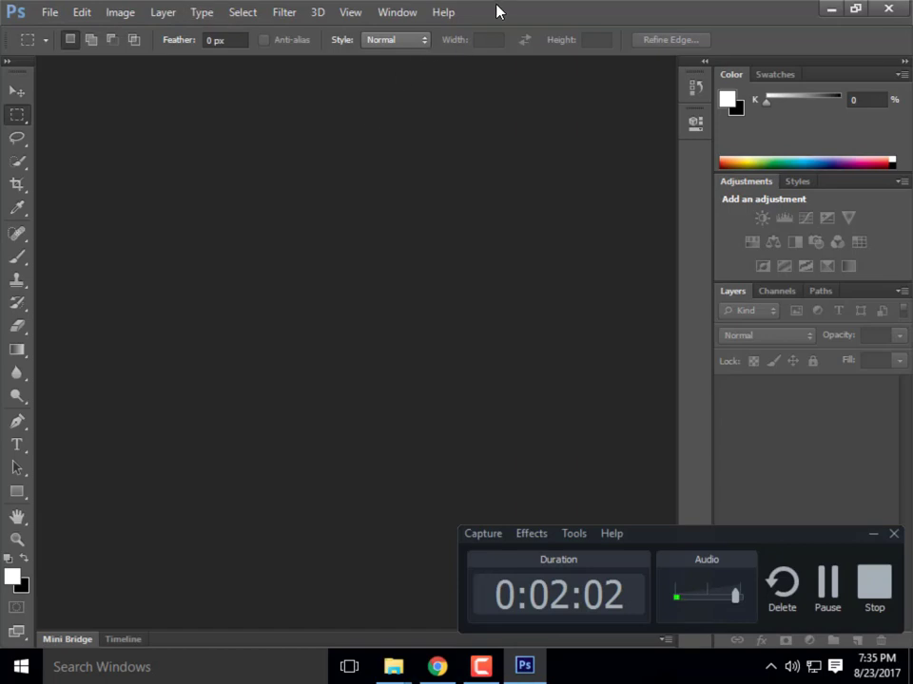
Browse for a file to open in the Week 2B-Content folder under ARCHI 135- DIGITAL TOOLS- FALL 2017 on SAMSUNG (E:)
left_click(42, 12)
left_click(55, 49)
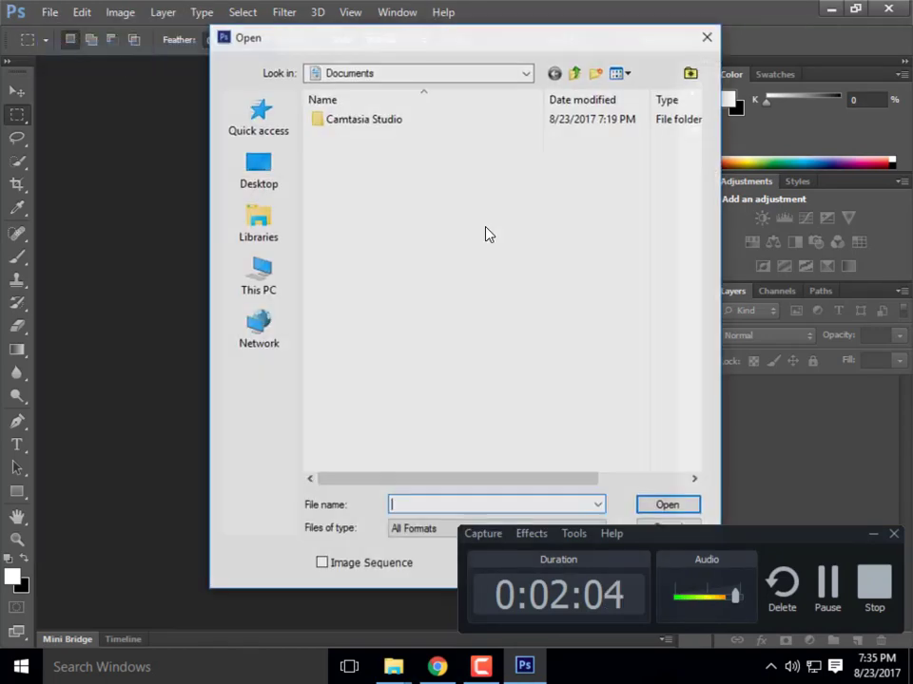
left_click(395, 74)
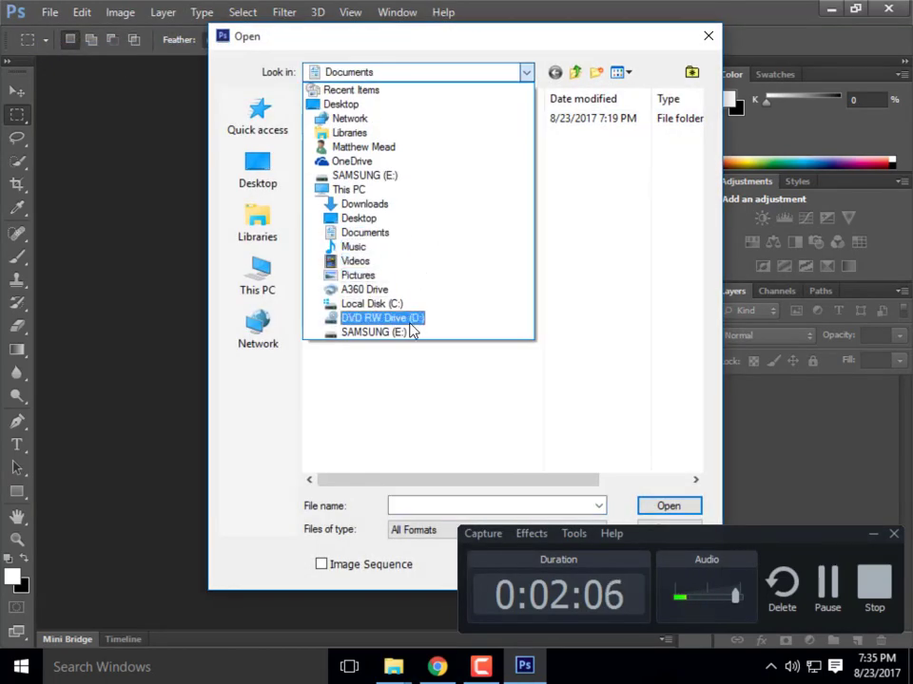
left_click(408, 331)
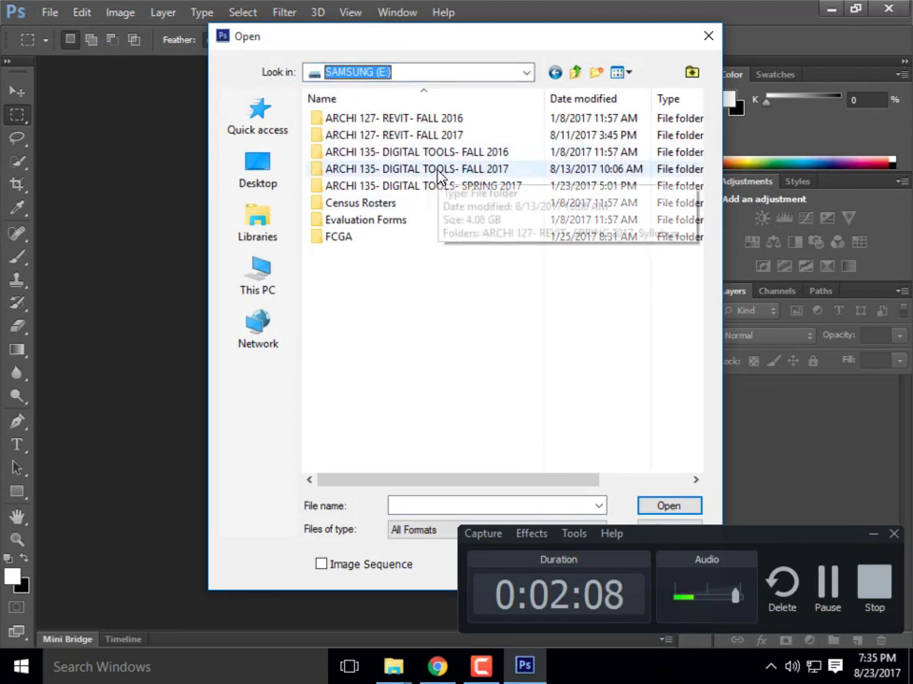
double_click(437, 171)
double_click(416, 201)
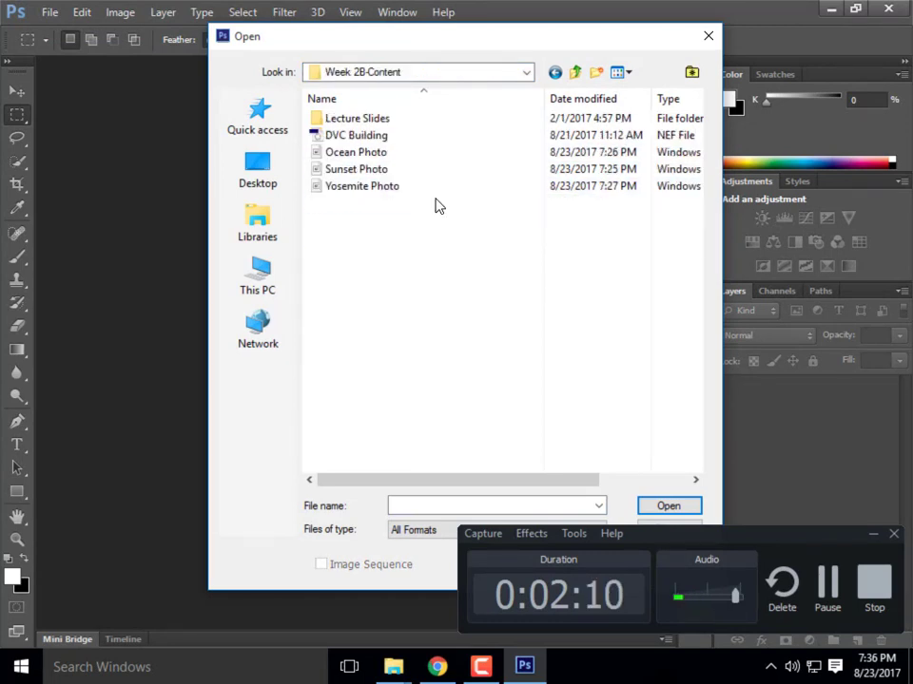
Open the Ocean Photo image from the Week 2B-Content folder
right_click(393, 157)
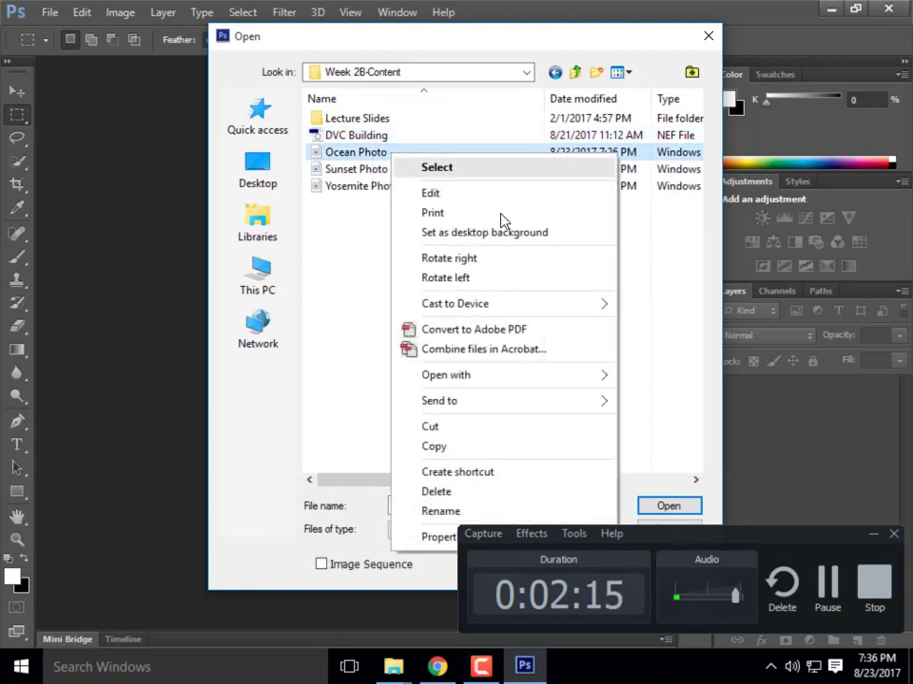
mouse_move(489, 376)
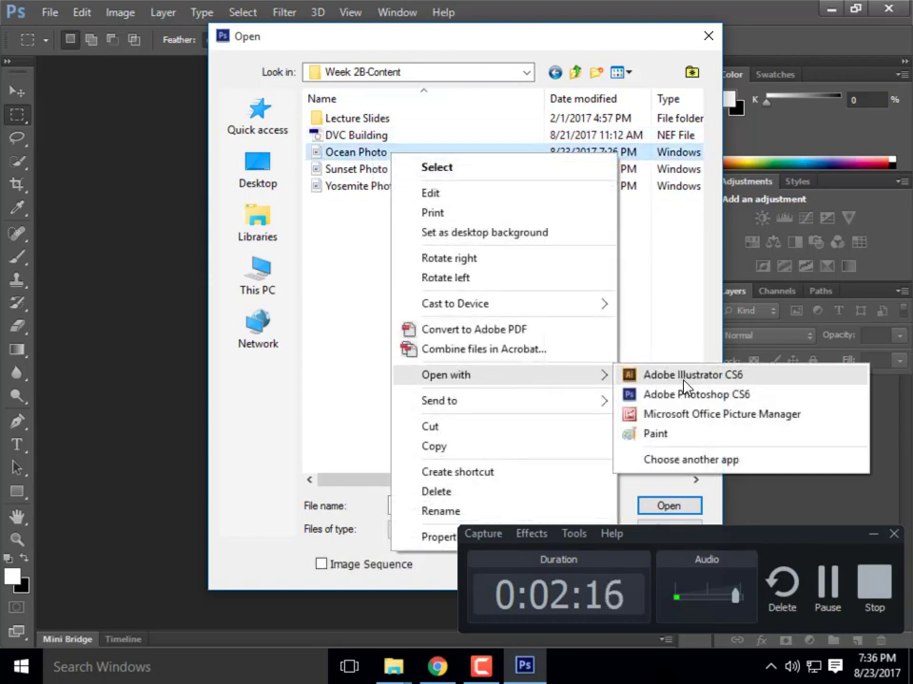
left_click(639, 398)
left_click(696, 512)
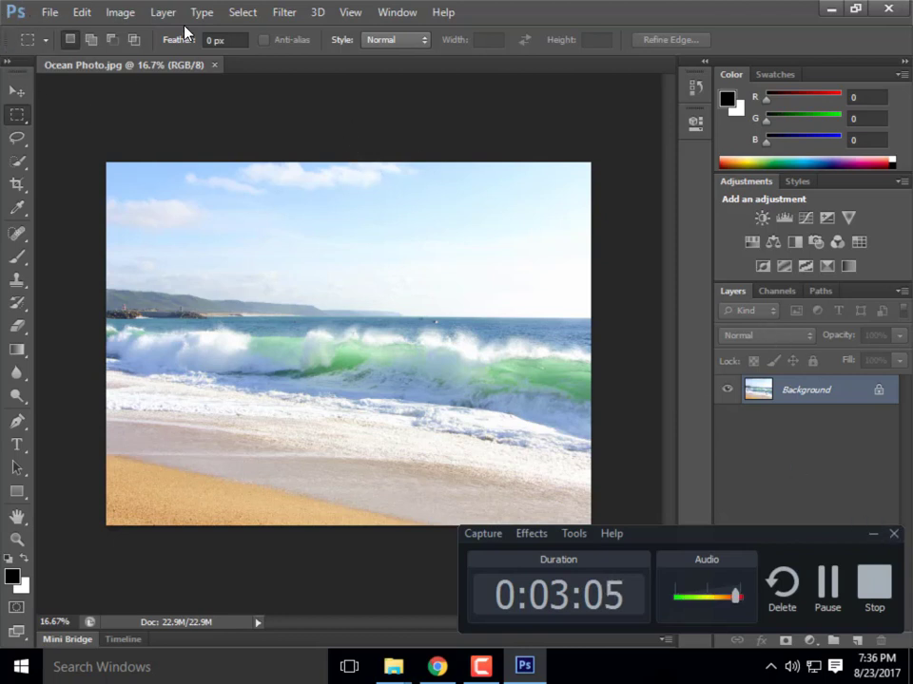
left_click(873, 535)
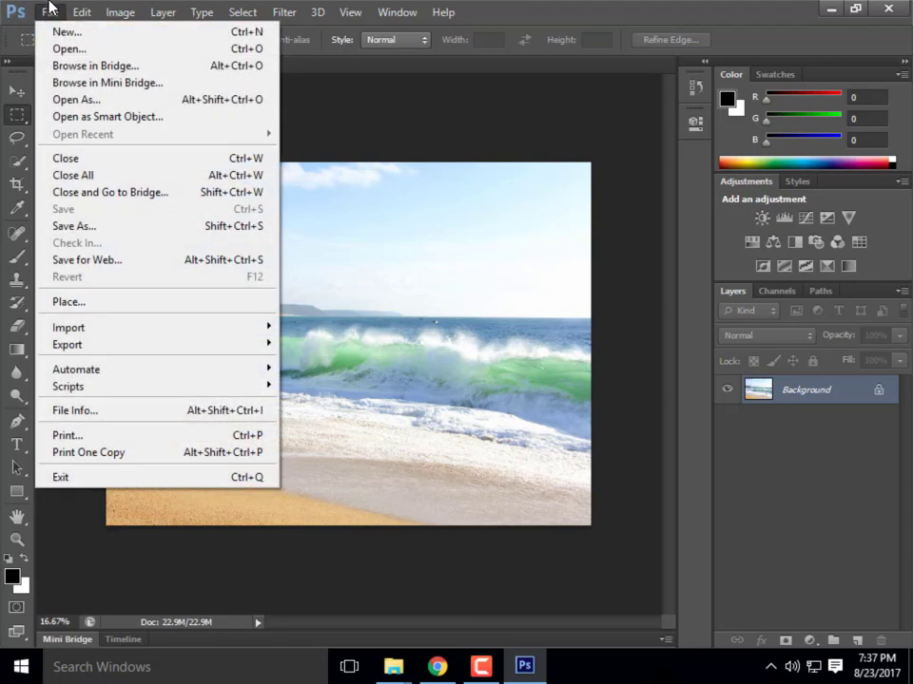
left_click(86, 10)
mouse_move(49, 11)
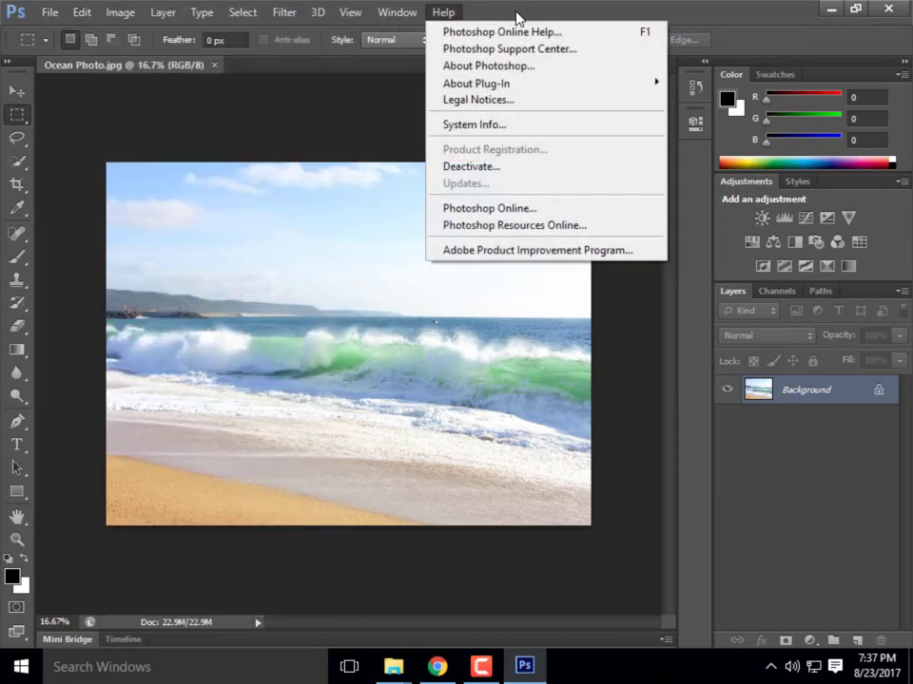
mouse_move(136, 8)
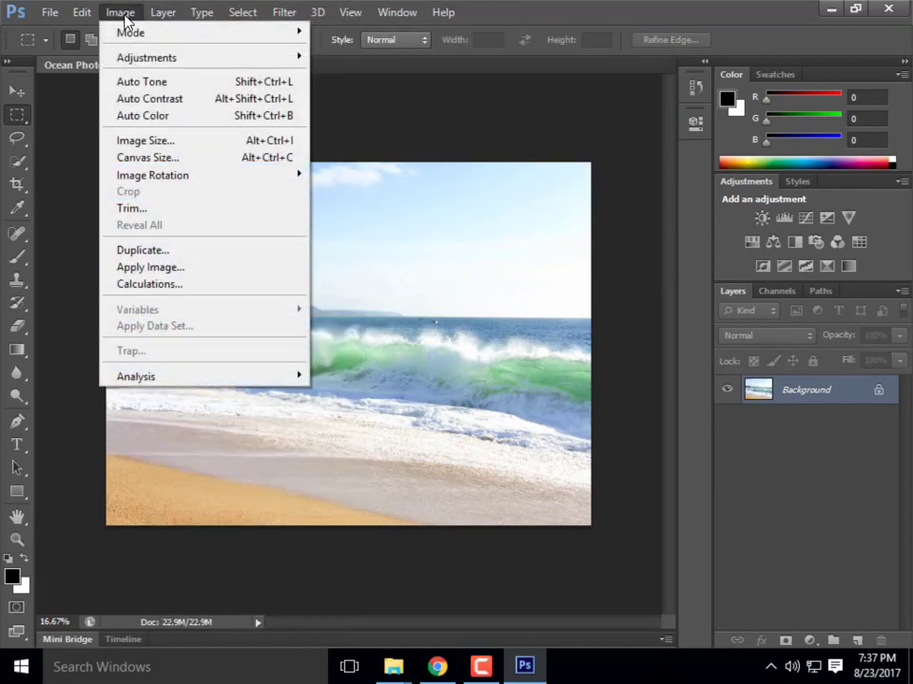
mouse_move(234, 13)
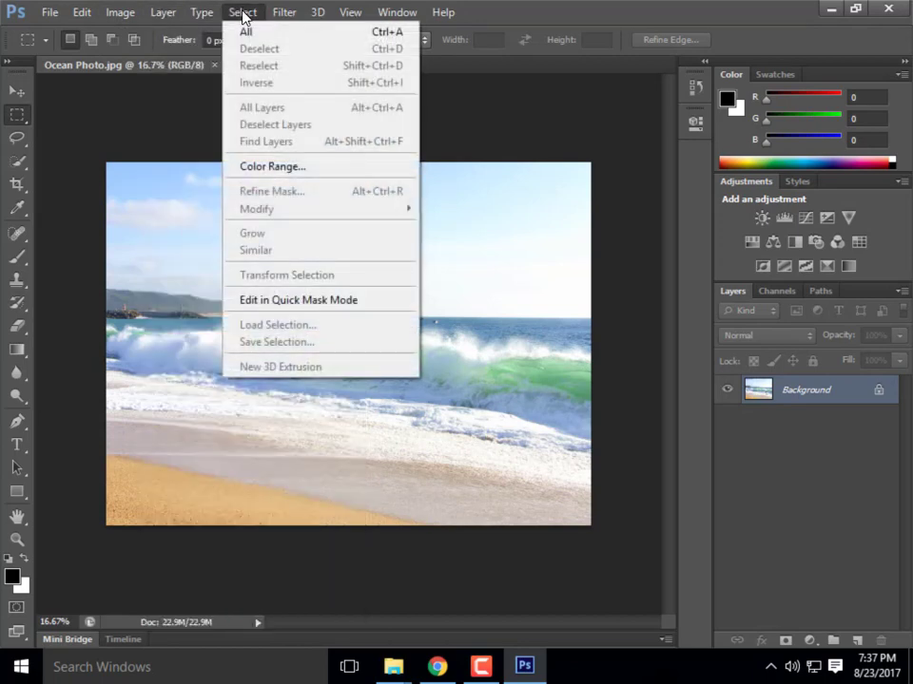
Hide the Adjustments panel and show it again
mouse_move(396, 12)
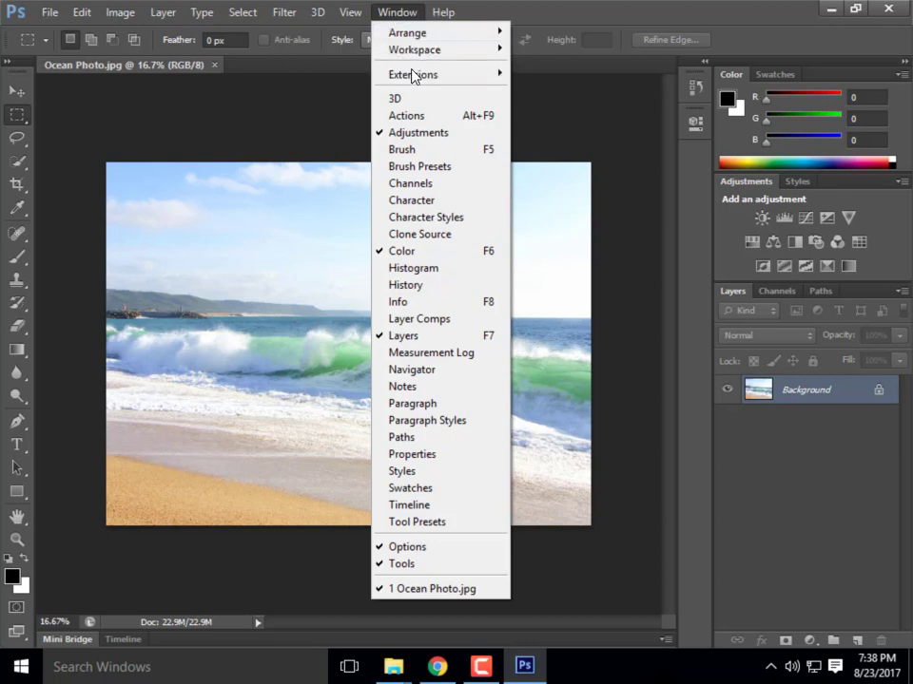
left_click(396, 132)
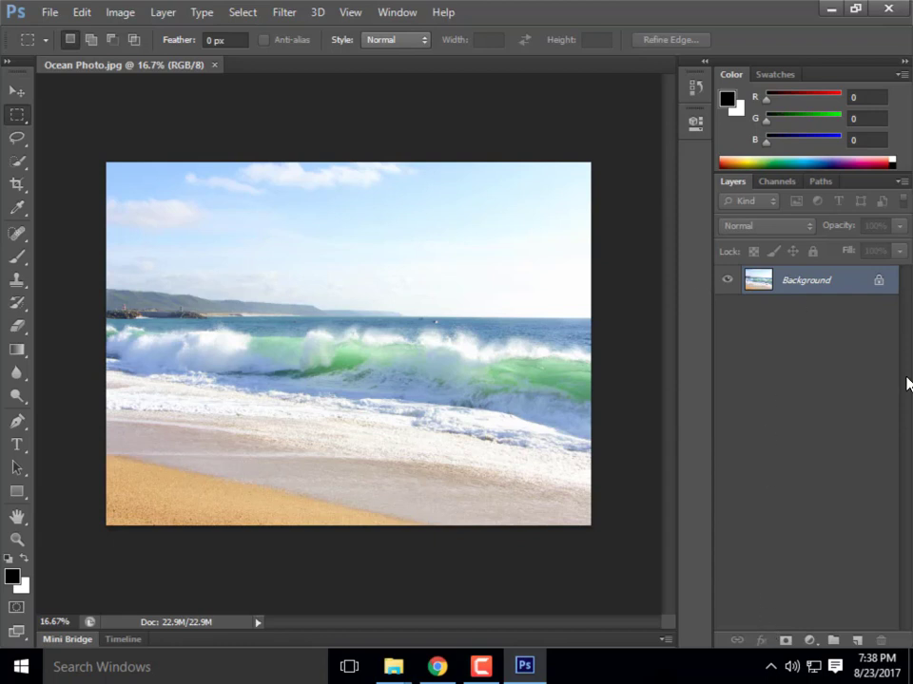
left_click(390, 12)
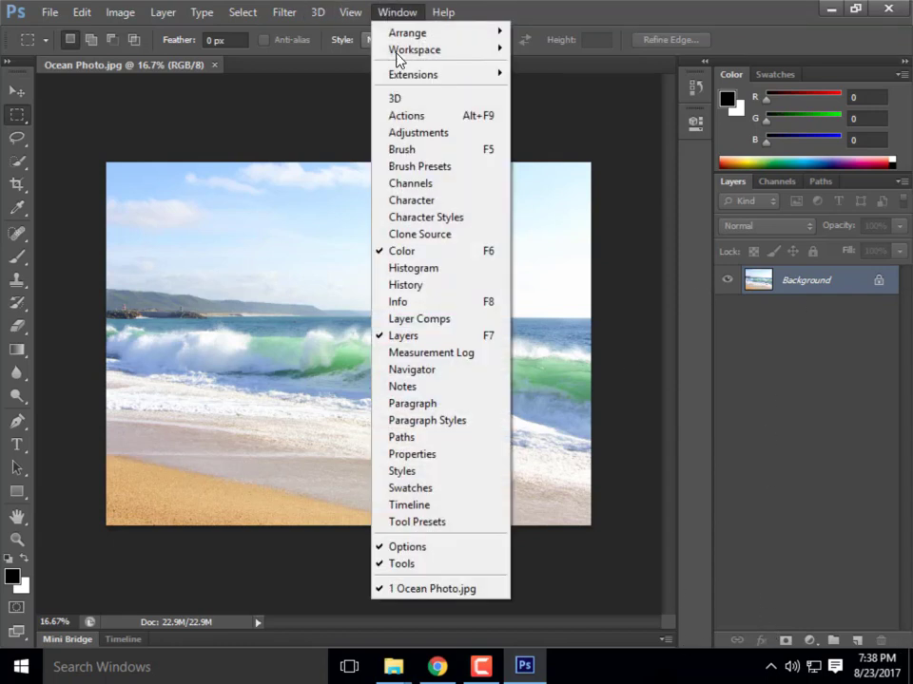
left_click(403, 132)
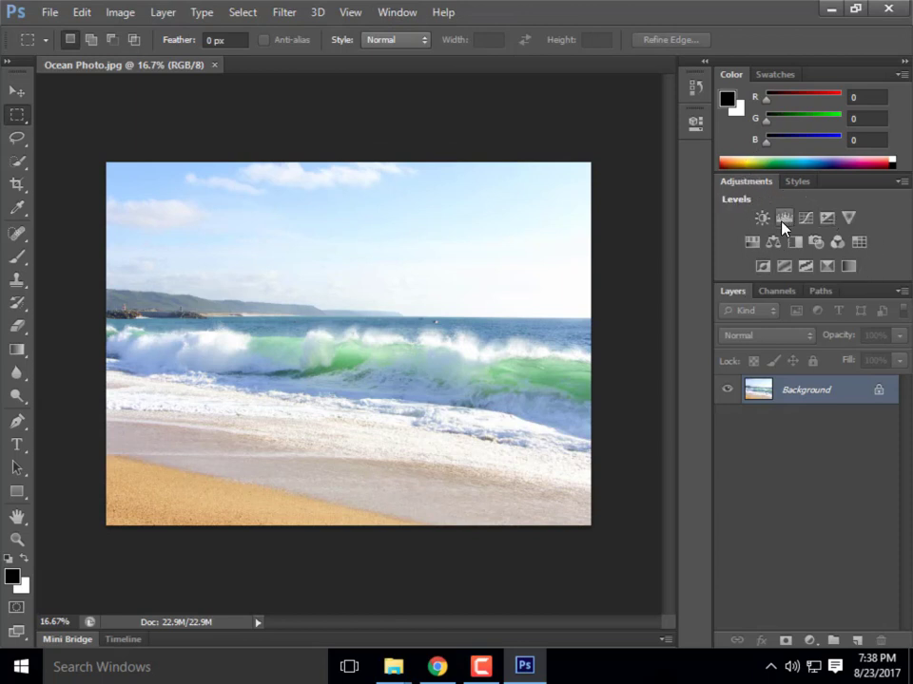
left_click(397, 12)
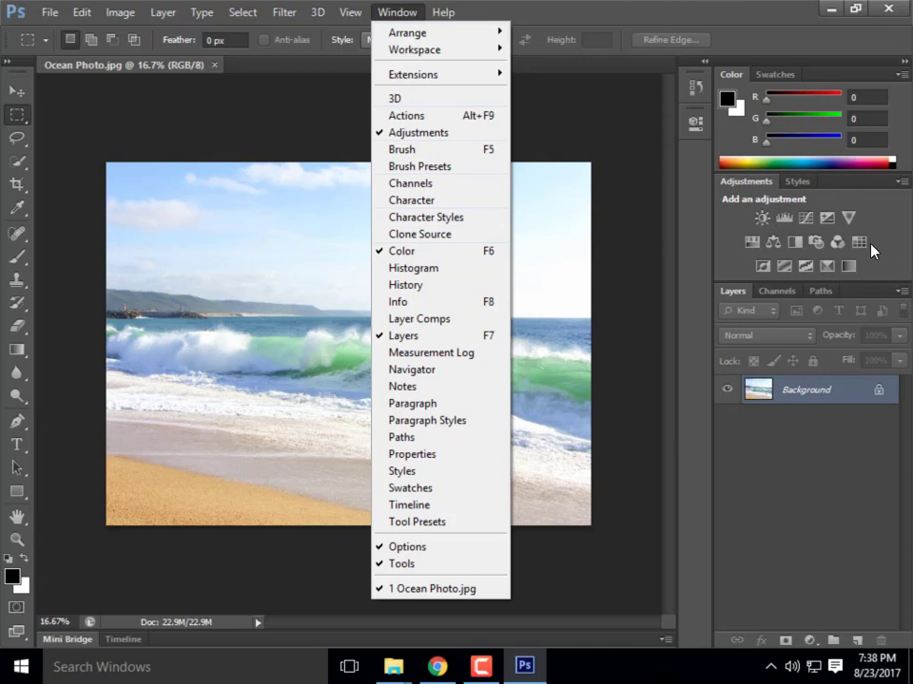
key("Right")
key("Right")
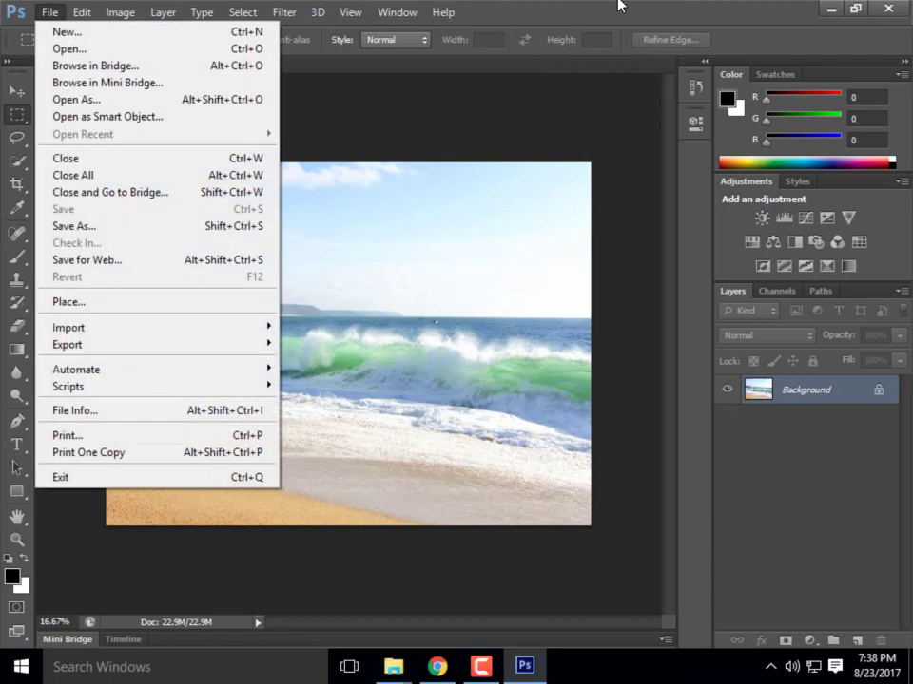
key("Escape")
key("Escape")
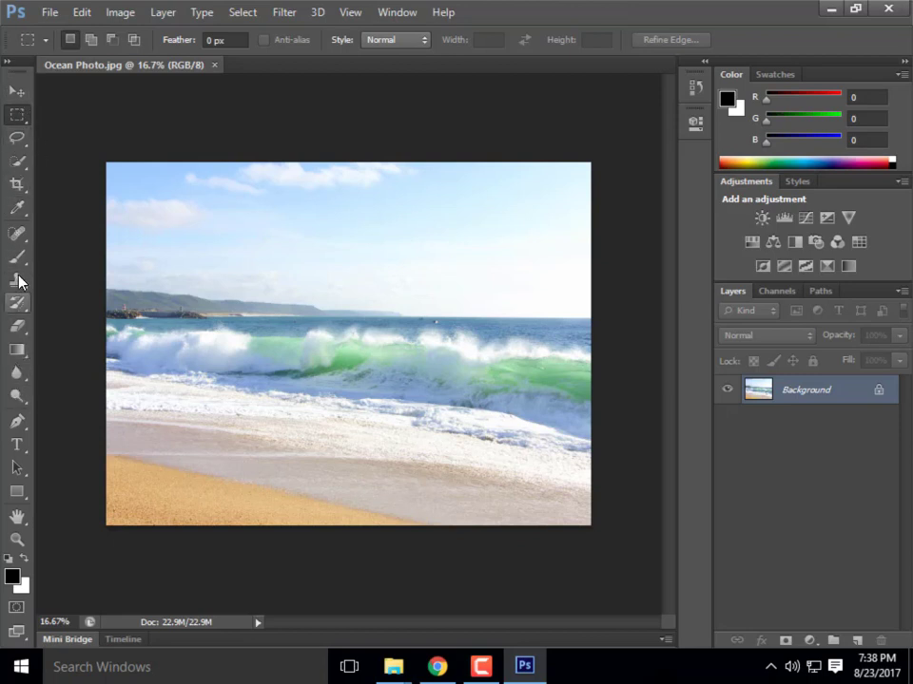
Look at the Lasso tool variants and at the options of the Quick Selection and Crop tools
left_click(27, 149)
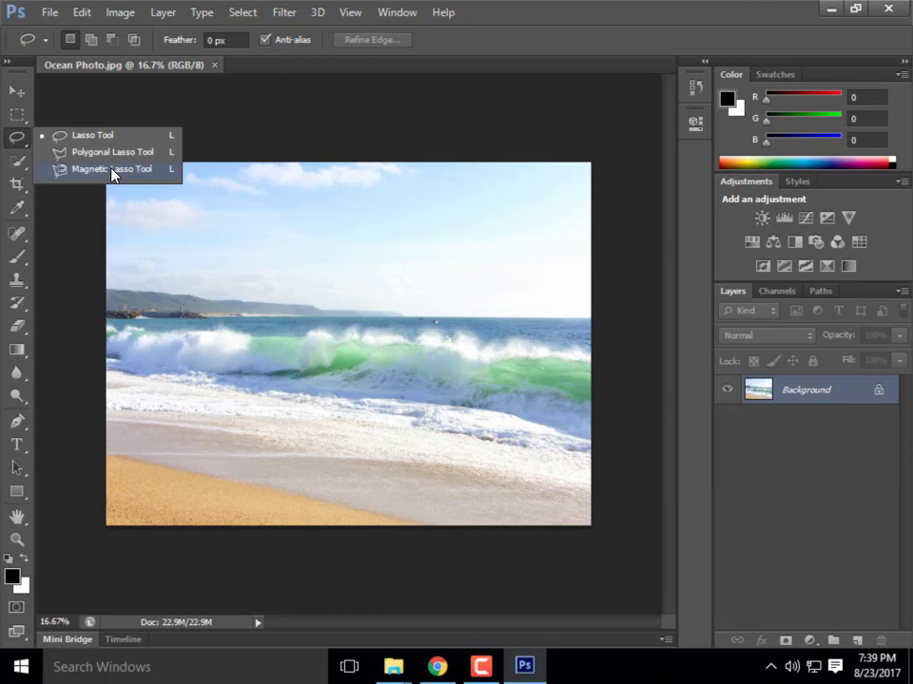
left_click(16, 161)
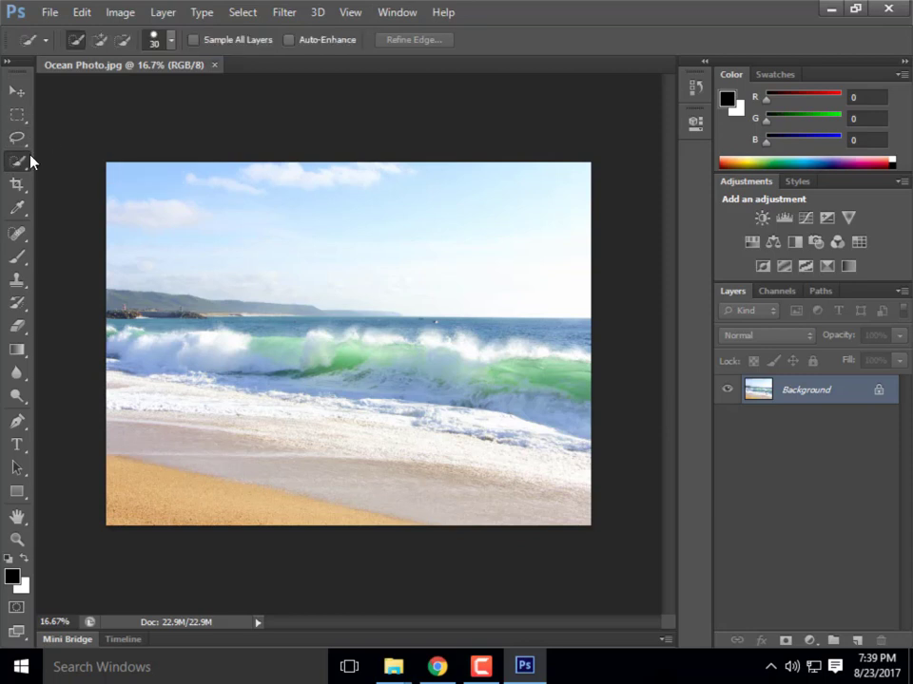
left_click(21, 187)
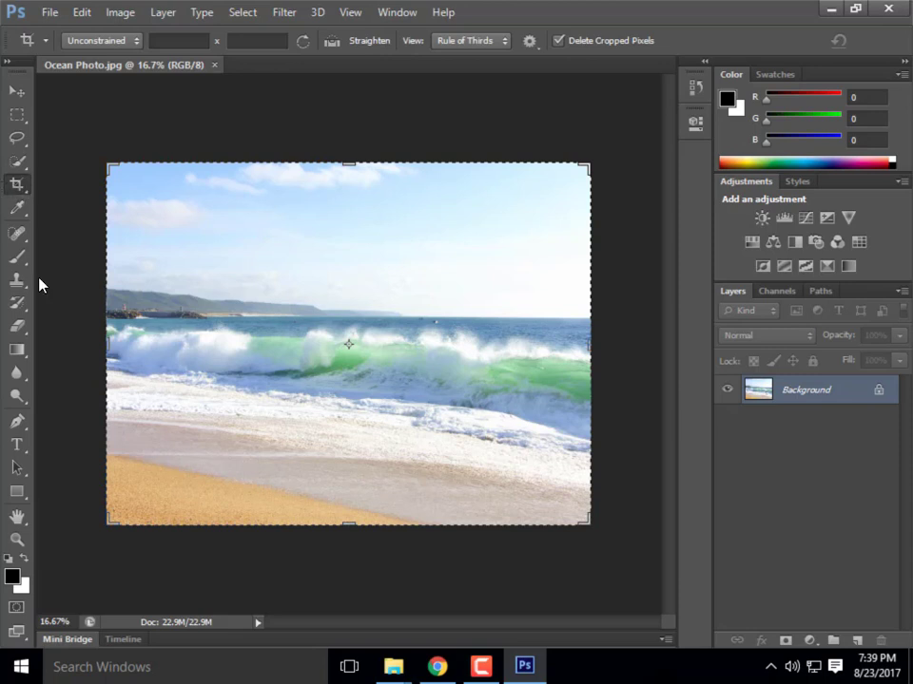
Sample a light blue from the sky with the Eyedropper as the foreground color, RGB 211, 238, 255
left_click(16, 209)
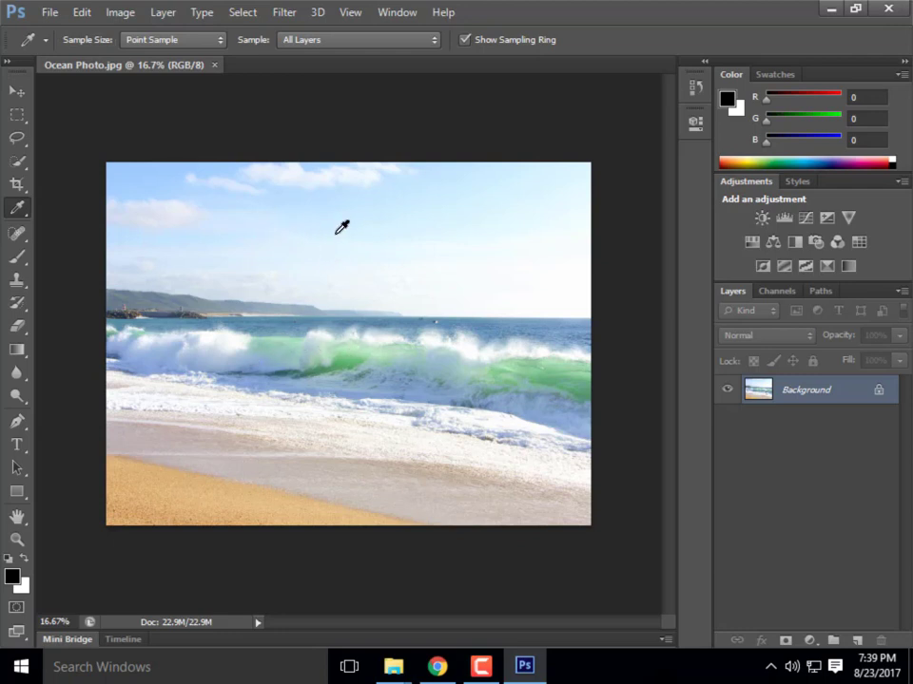
left_click(418, 306)
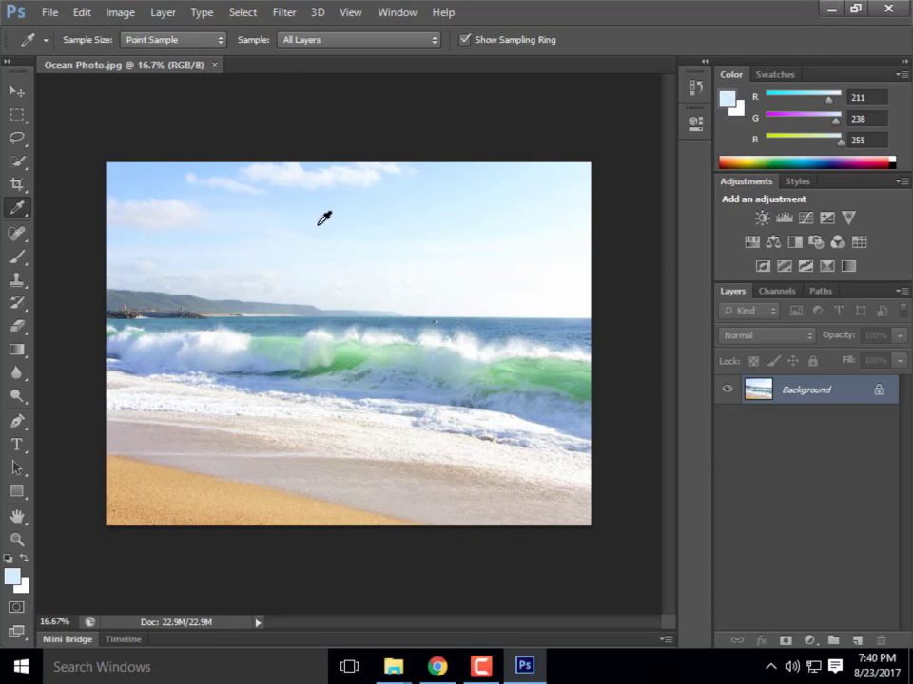
Examine the sky at magnifications up to 3200% to view its individual pixels, and return to the whole image
scroll(336, 271, "up", 3)
scroll(348, 200, "up", 4)
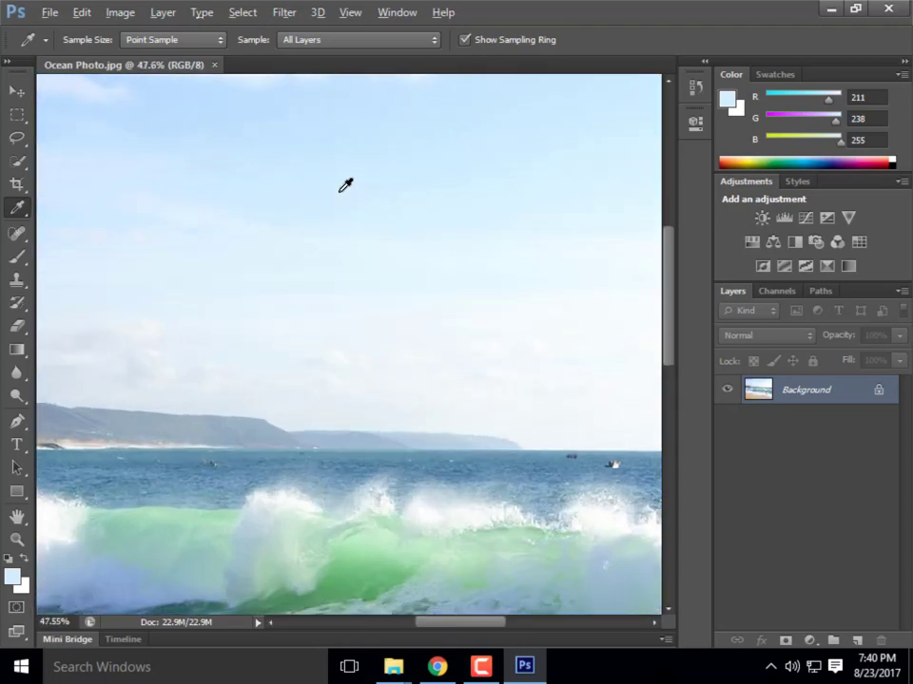
scroll(342, 180, "up", 3)
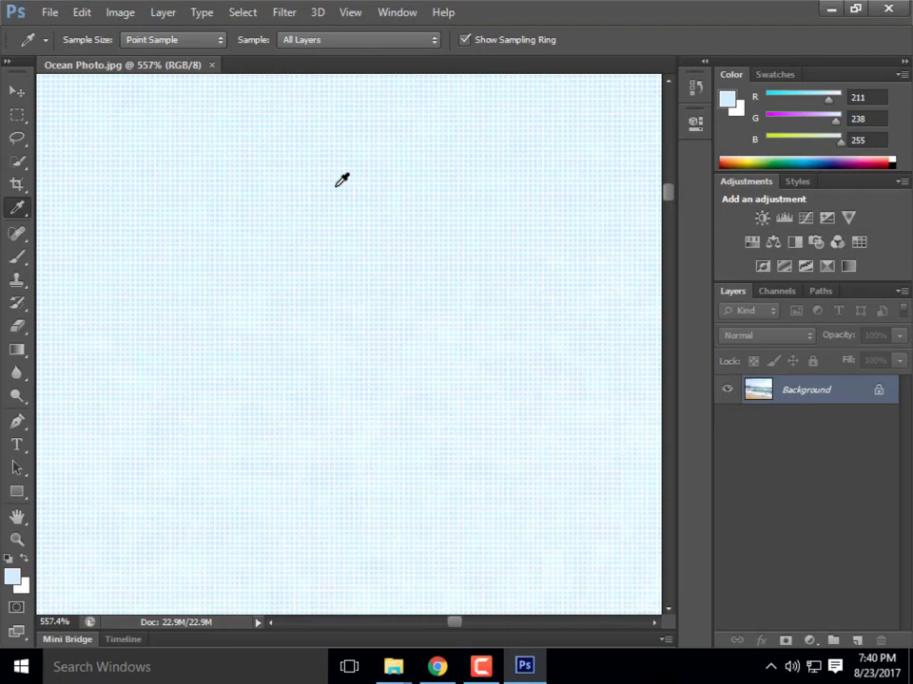
scroll(342, 180, "up", 5)
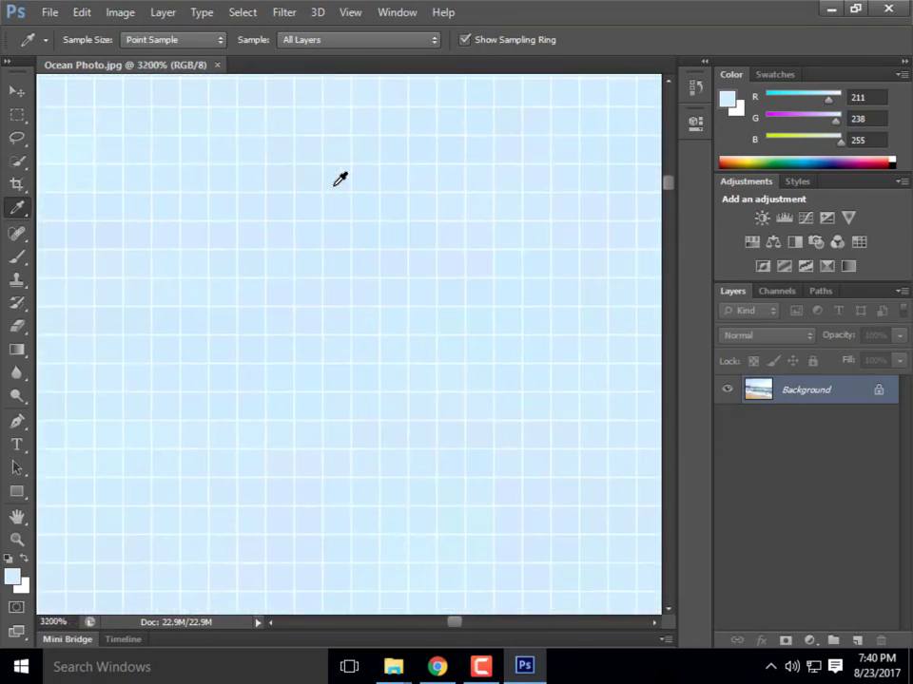
scroll(341, 203, "down", 1)
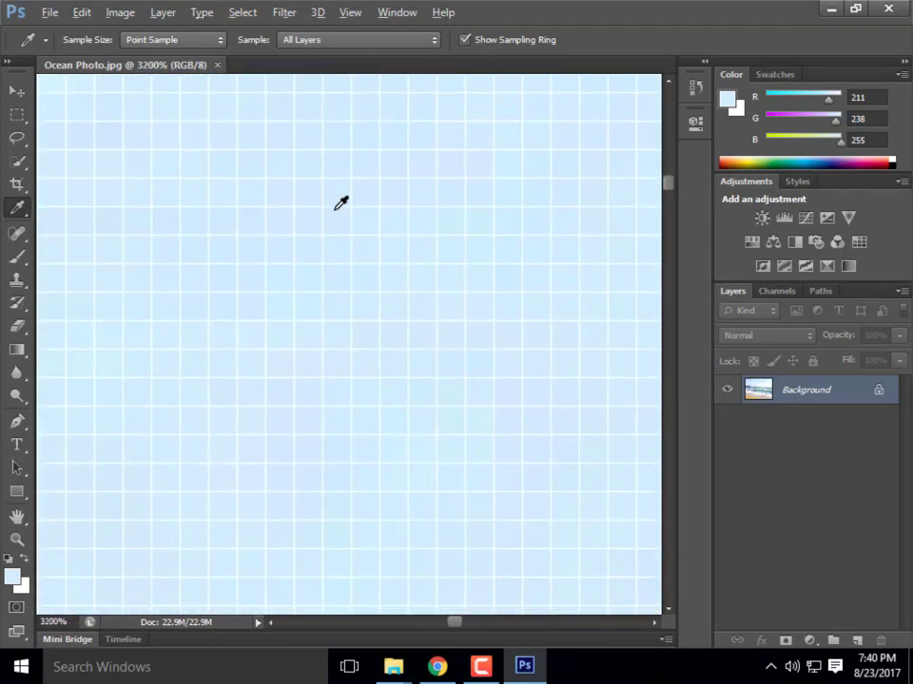
scroll(340, 202, "down", 5)
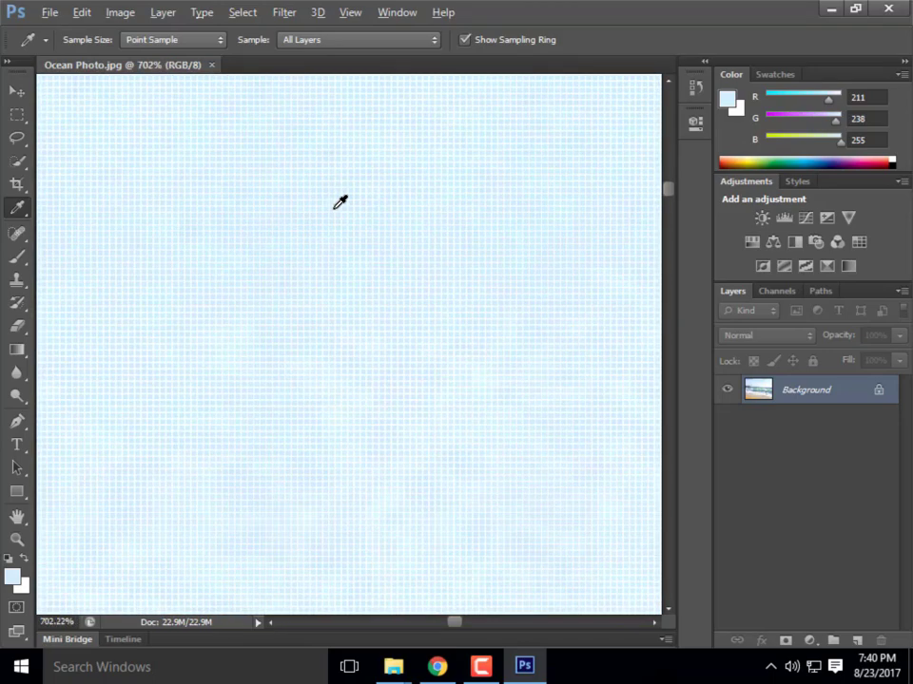
scroll(341, 203, "down", 5)
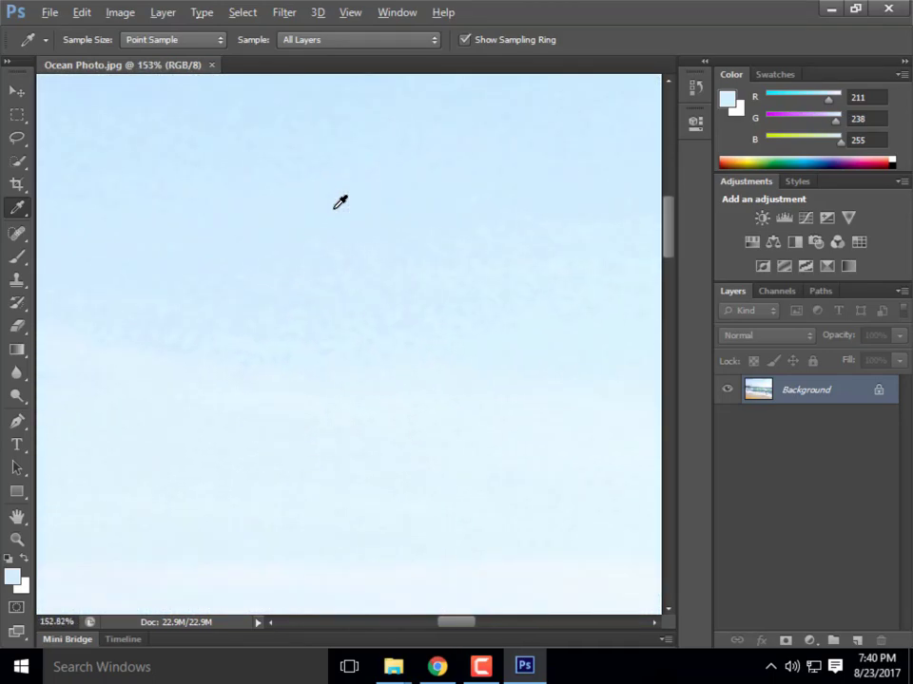
scroll(340, 202, "down", 2)
scroll(340, 203, "up", 9)
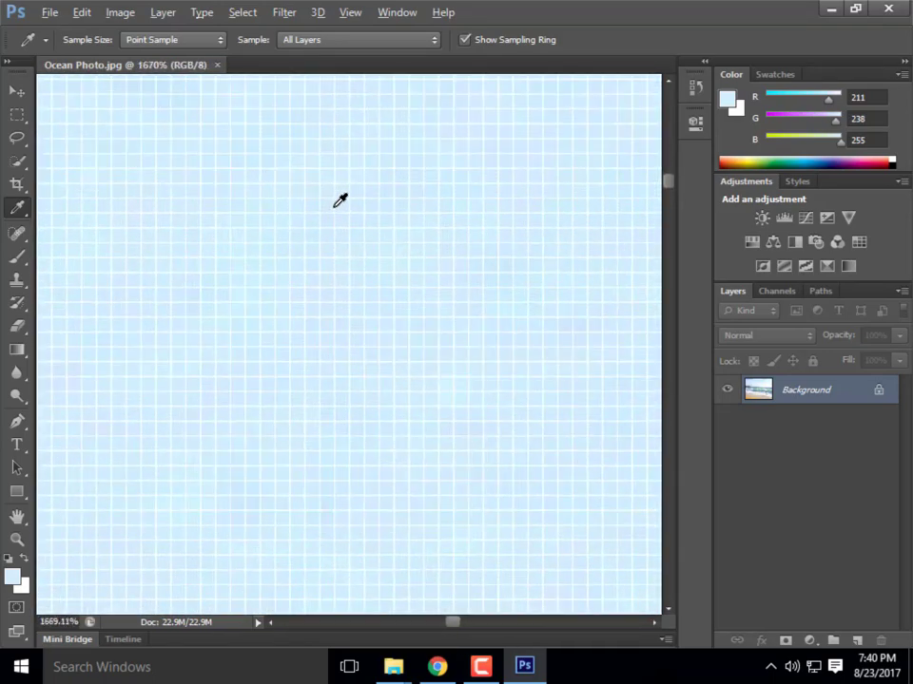
scroll(341, 200, "up", 2)
scroll(340, 200, "down", 8)
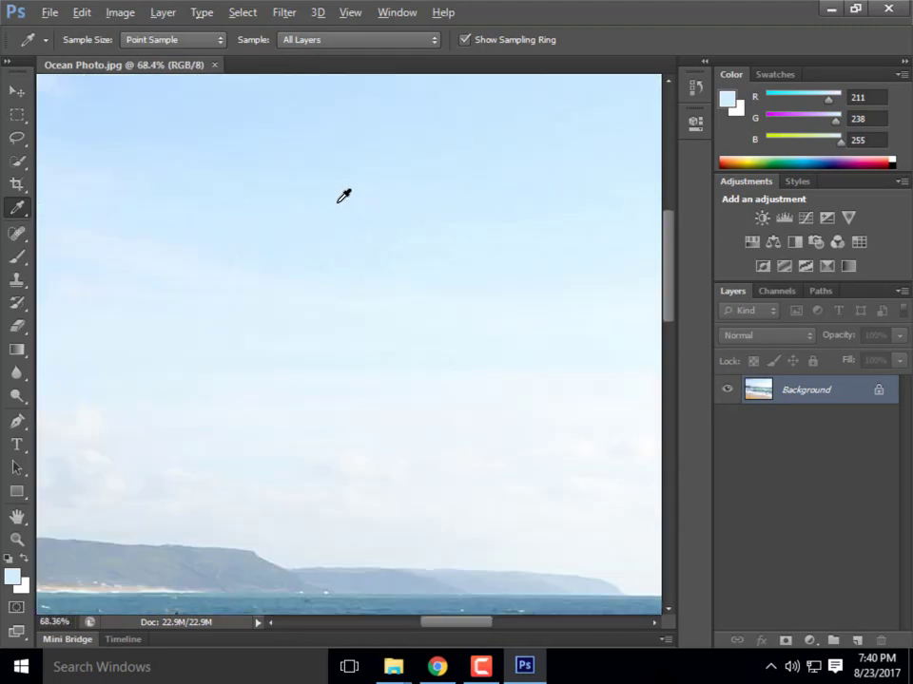
scroll(344, 196, "down", 4)
scroll(345, 249, "up", 1)
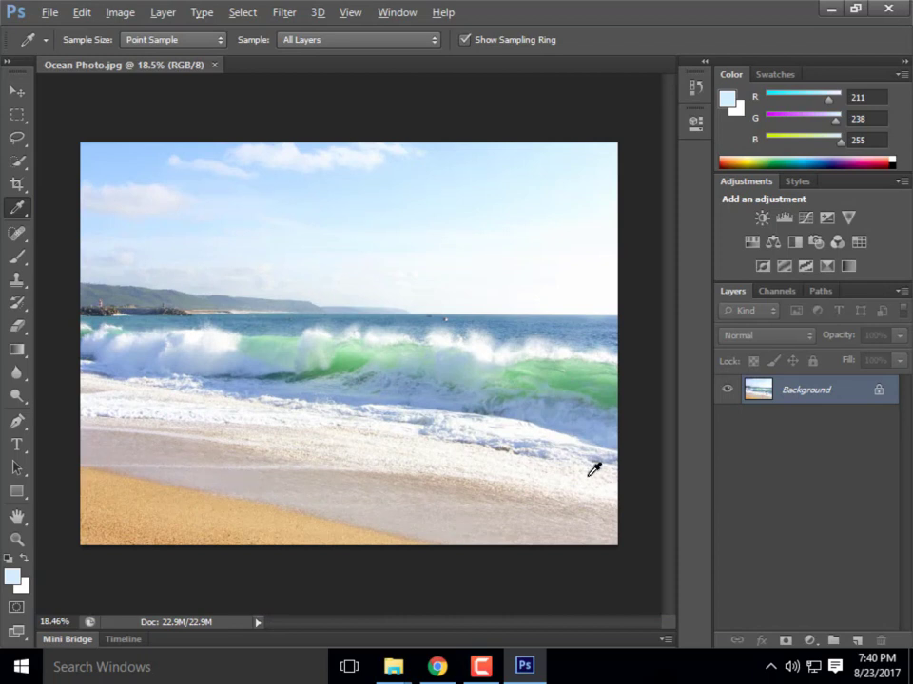
Look at the variants grouped with the Dodge tool
key("alt")
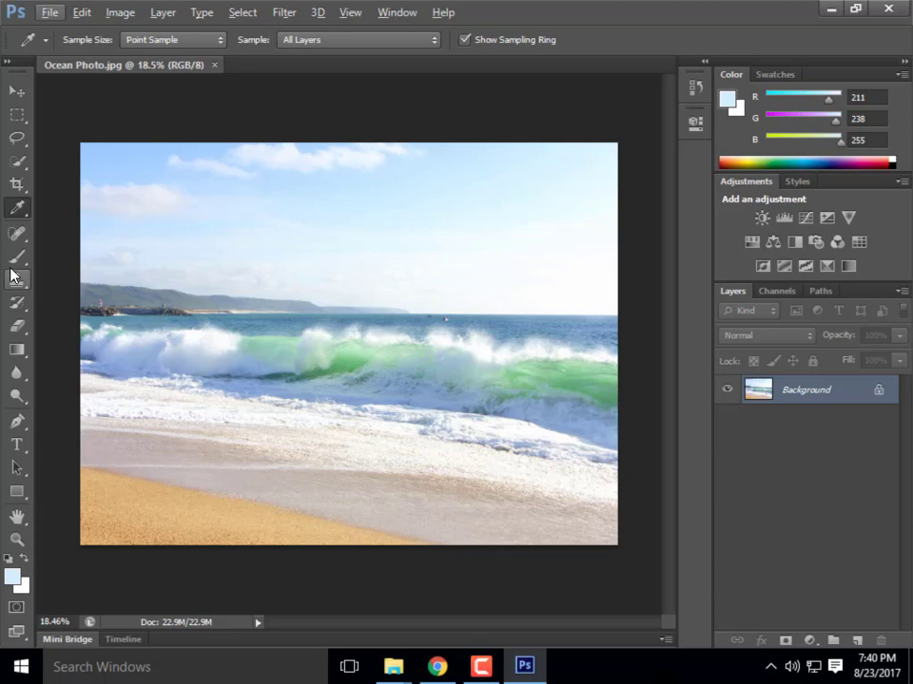
left_click(19, 397)
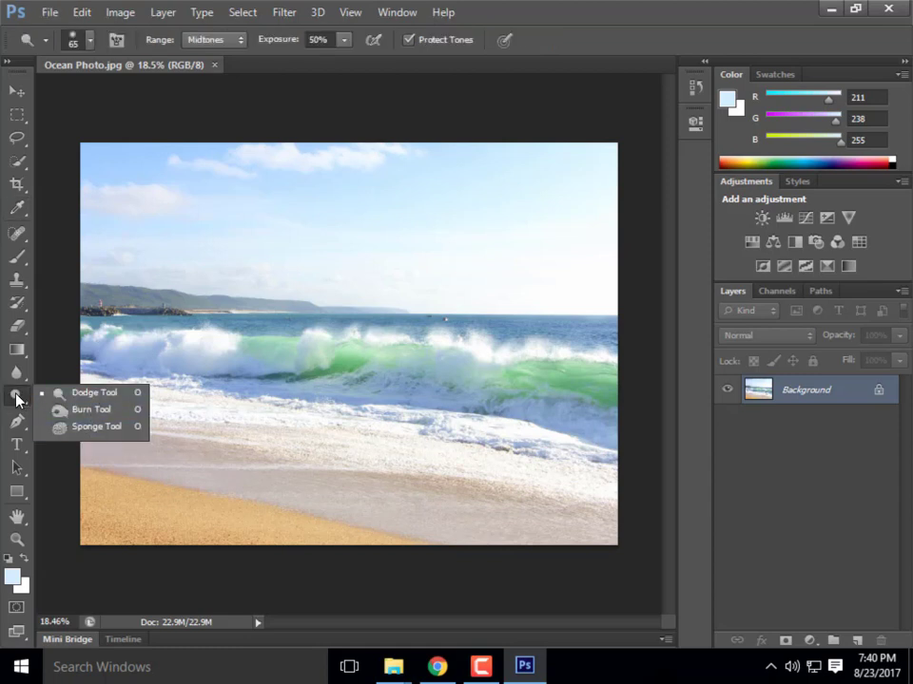
Add a wide text box across the beach reading "Image 1: Dodge and Burn" in Myriad Pro Regular at 72 pt
left_click(17, 445)
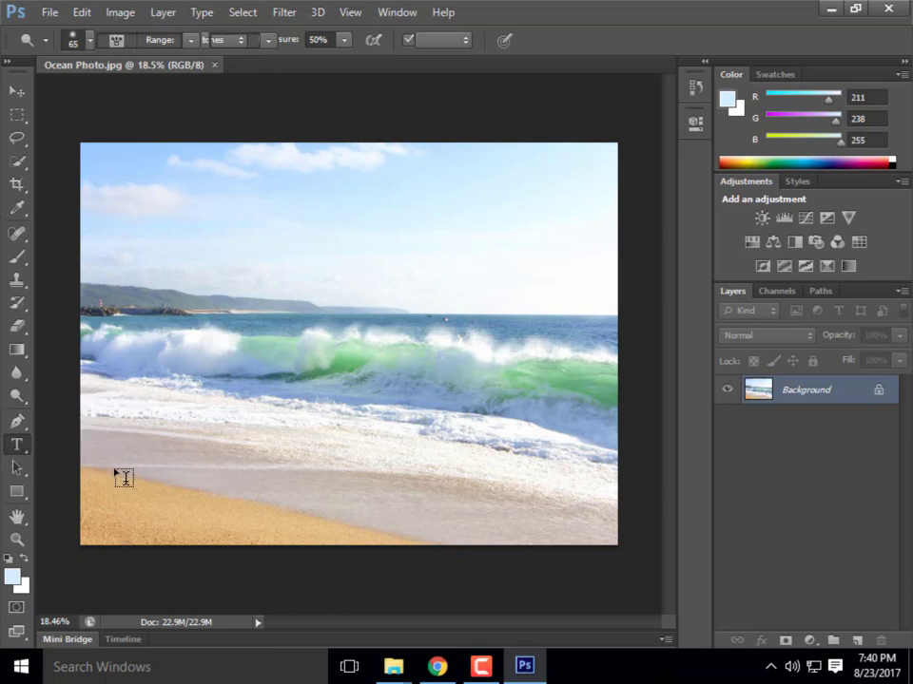
mouse_move(104, 449)
left_mouse_down()
mouse_move(506, 504)
mouse_move(529, 516)
left_mouse_up()
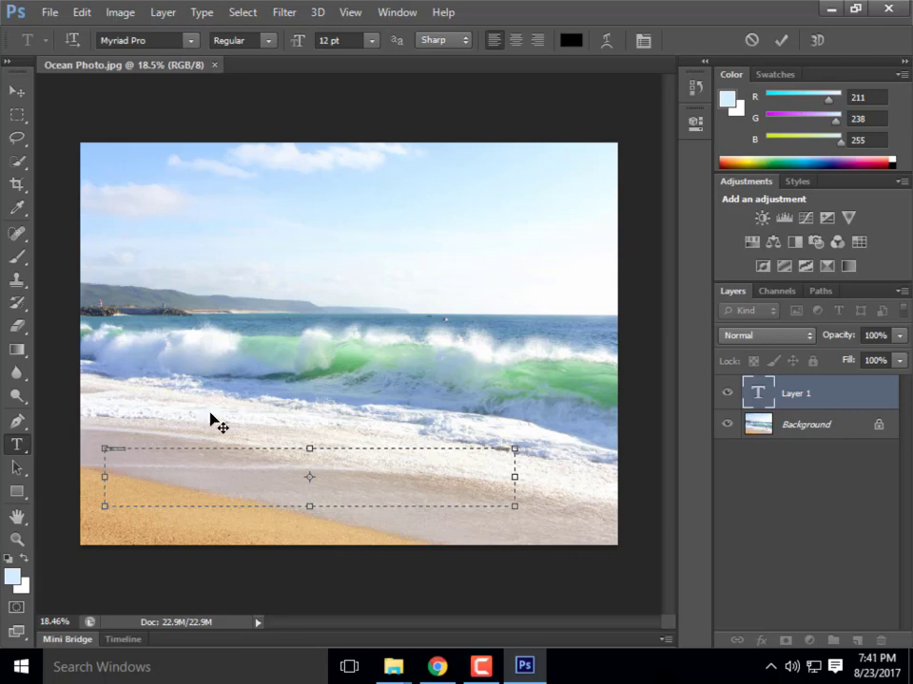
left_click(374, 43)
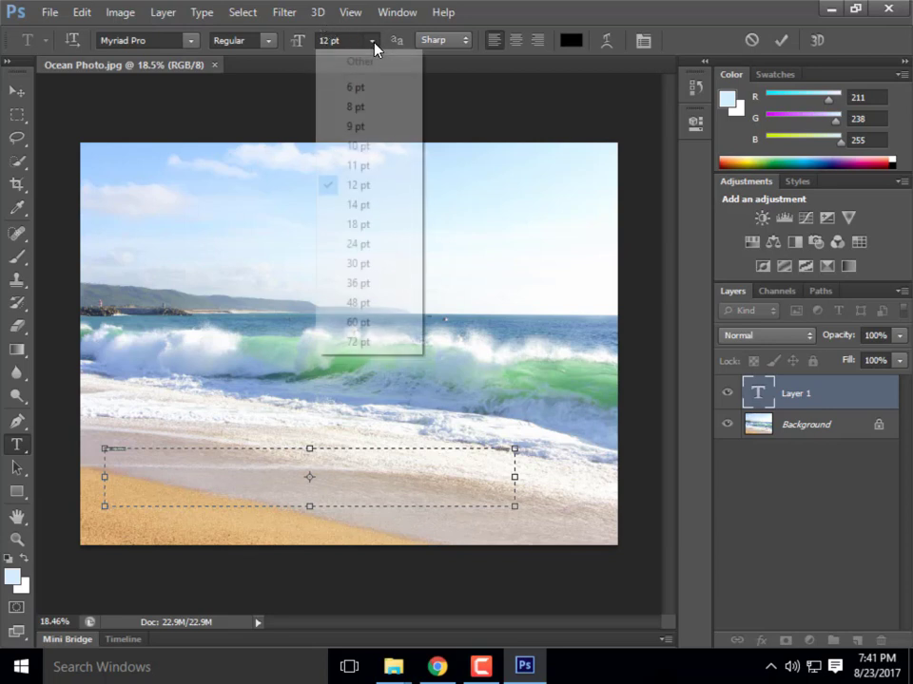
left_click(382, 303)
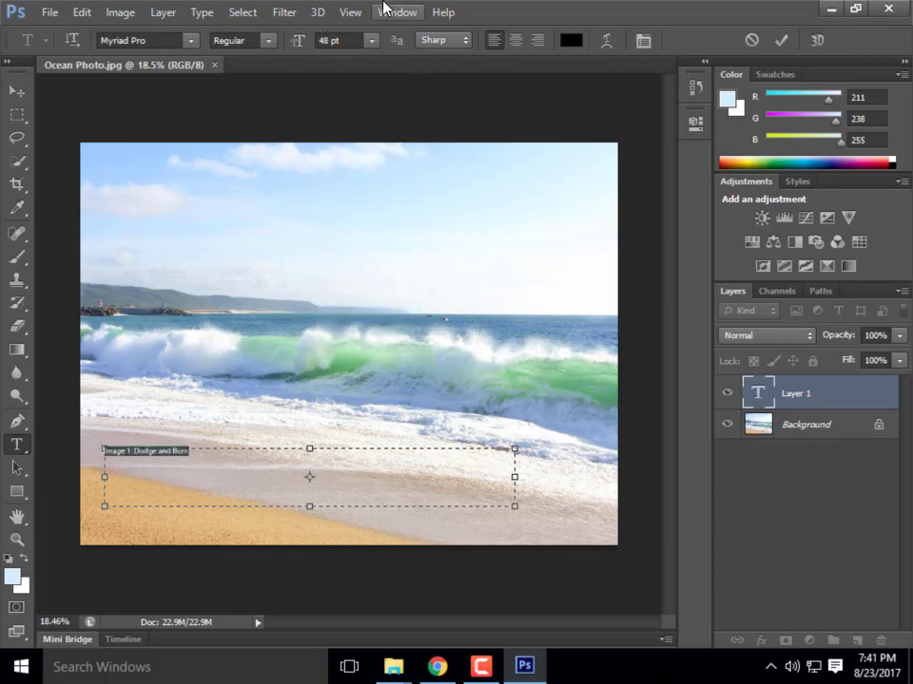
left_click(371, 40)
left_click(373, 345)
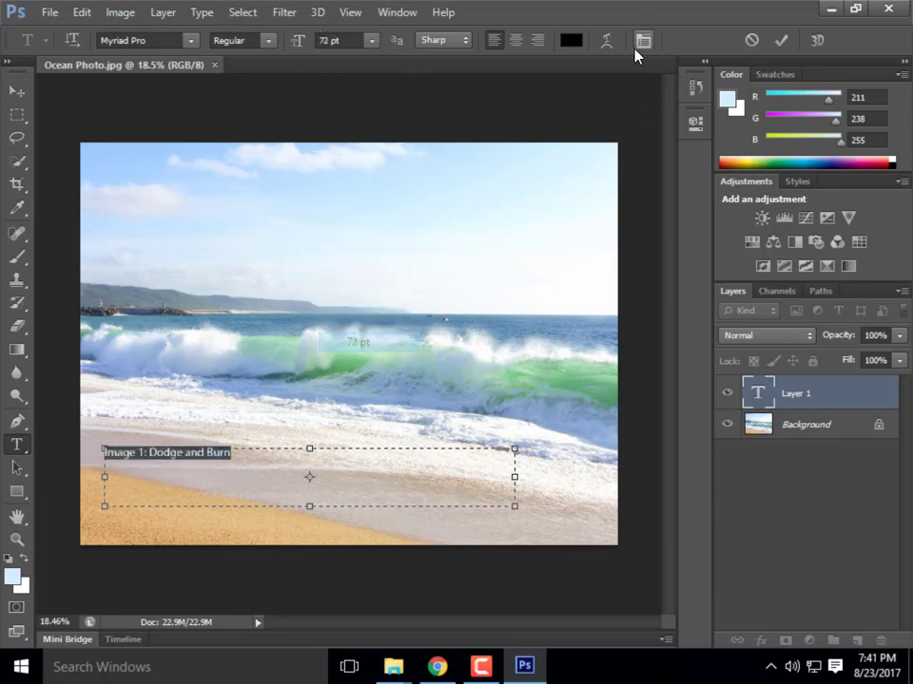
Change the color of the "Image 1: Dodge and Burn" text to near-white
left_click(575, 40)
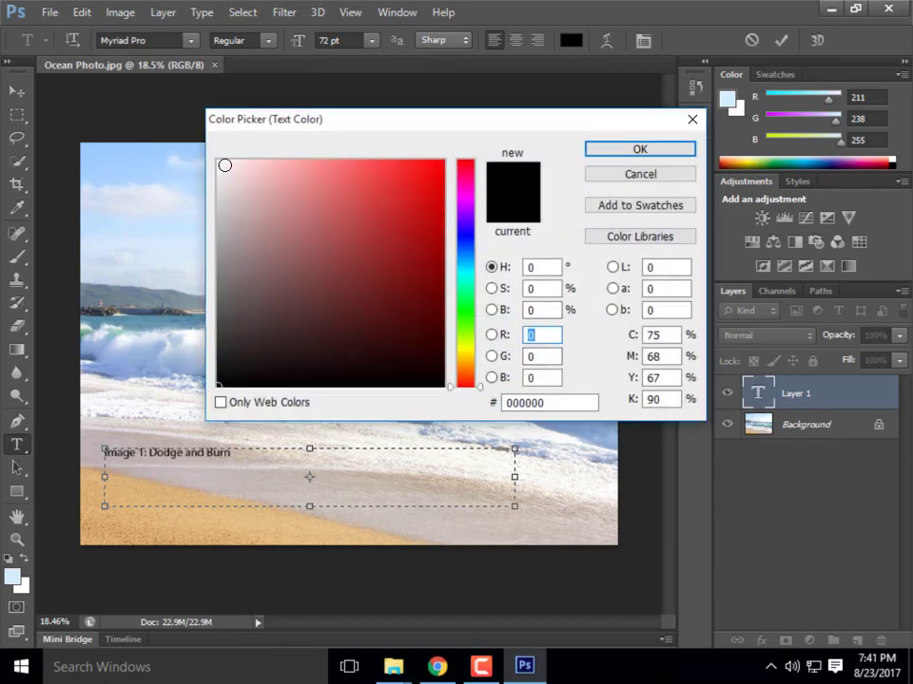
left_click(224, 165)
left_click(638, 152)
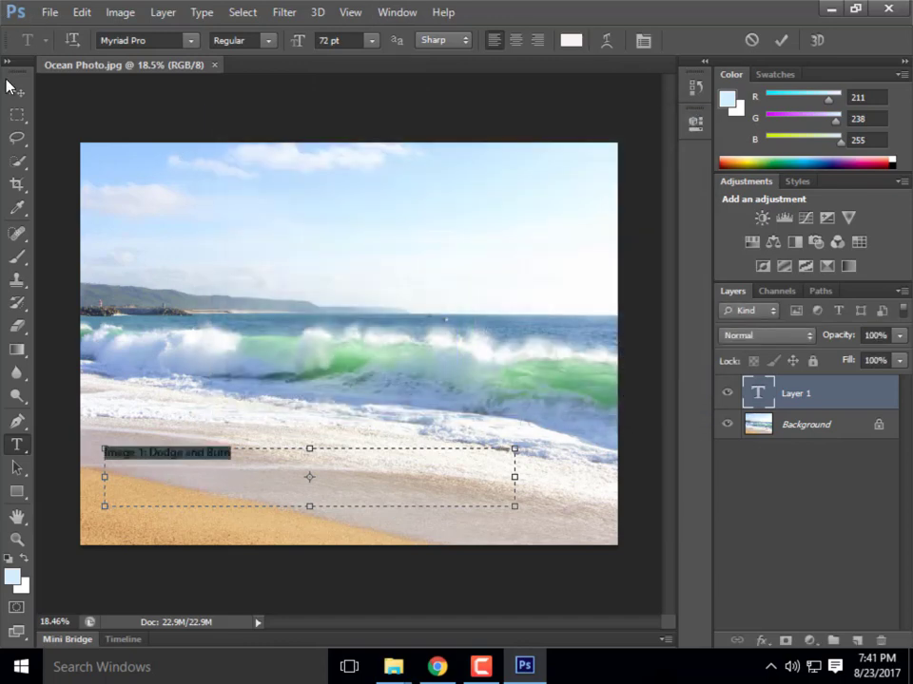
Move the text from the beach up into the sky and delete its layer
left_click(12, 89)
mouse_move(175, 456)
left_mouse_down()
mouse_move(164, 523)
mouse_move(175, 173)
mouse_move(175, 259)
left_mouse_up()
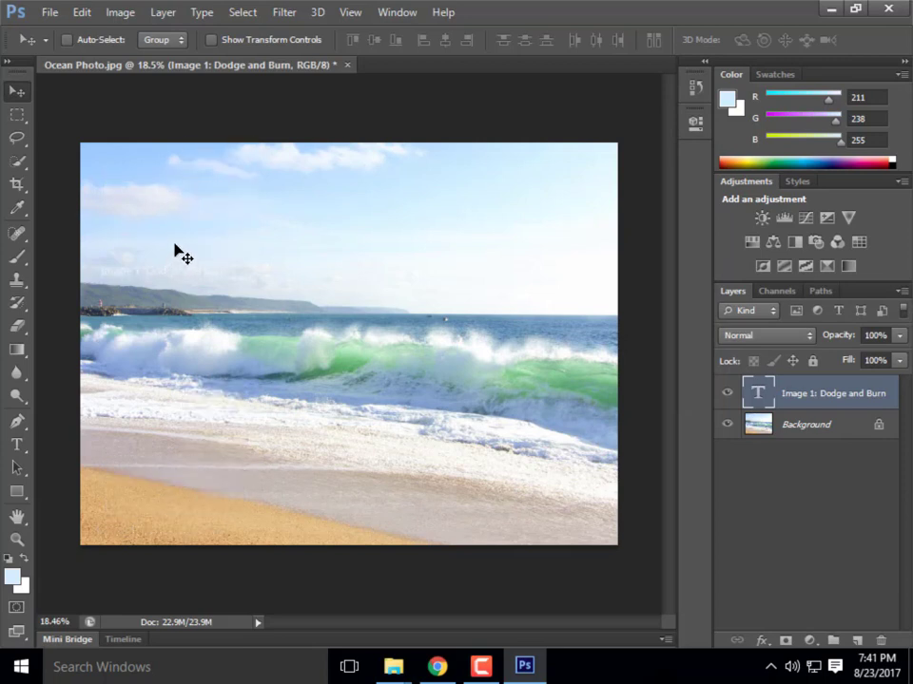
key("Delete")
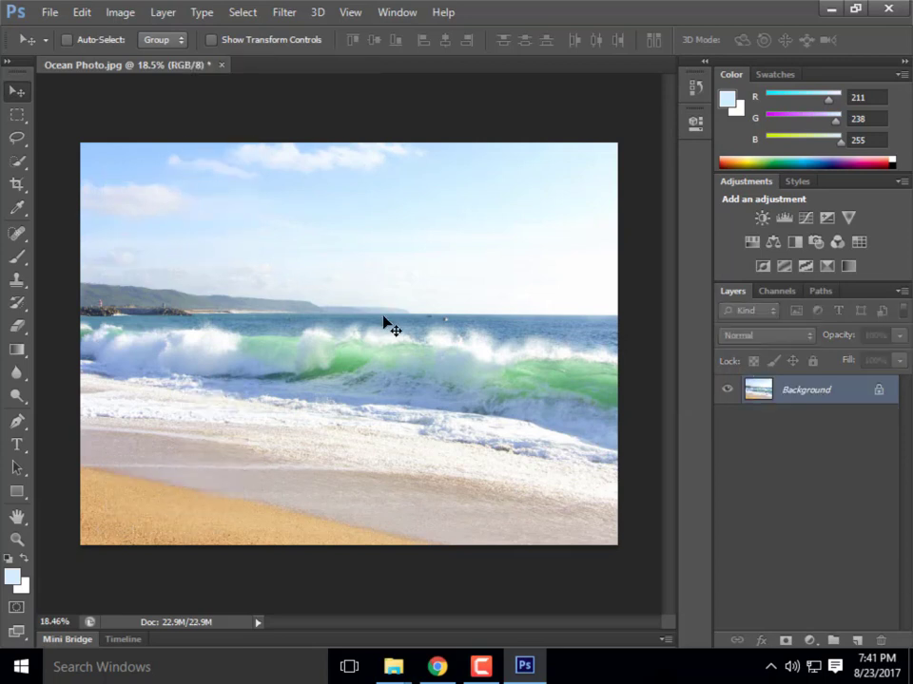
Resize the image to a document size of 20 by 15 inches at 72 pixels/inch with proportions constrained
left_click(121, 13)
left_click(156, 142)
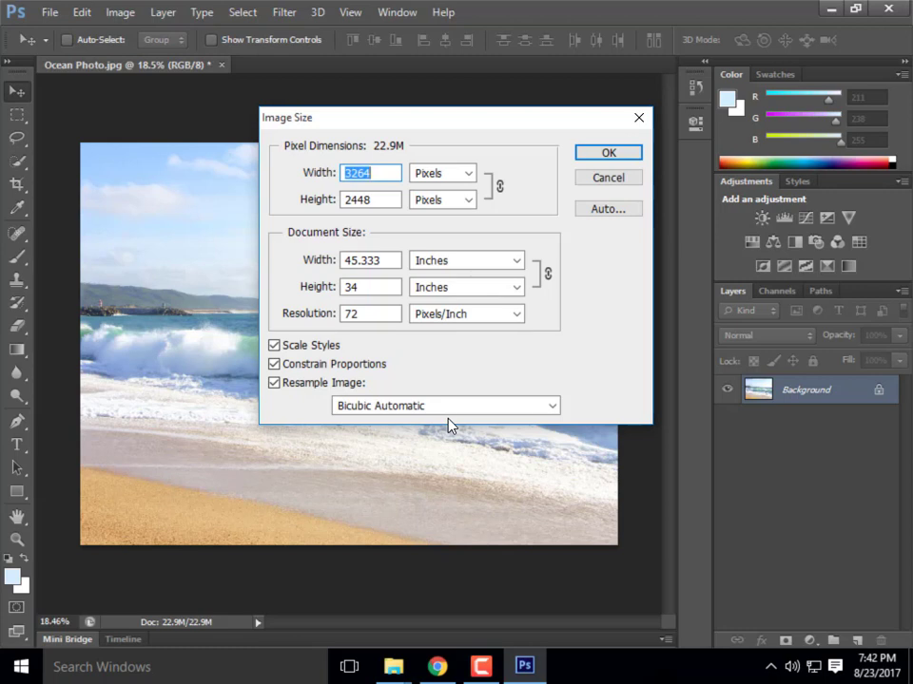
double_click(373, 261)
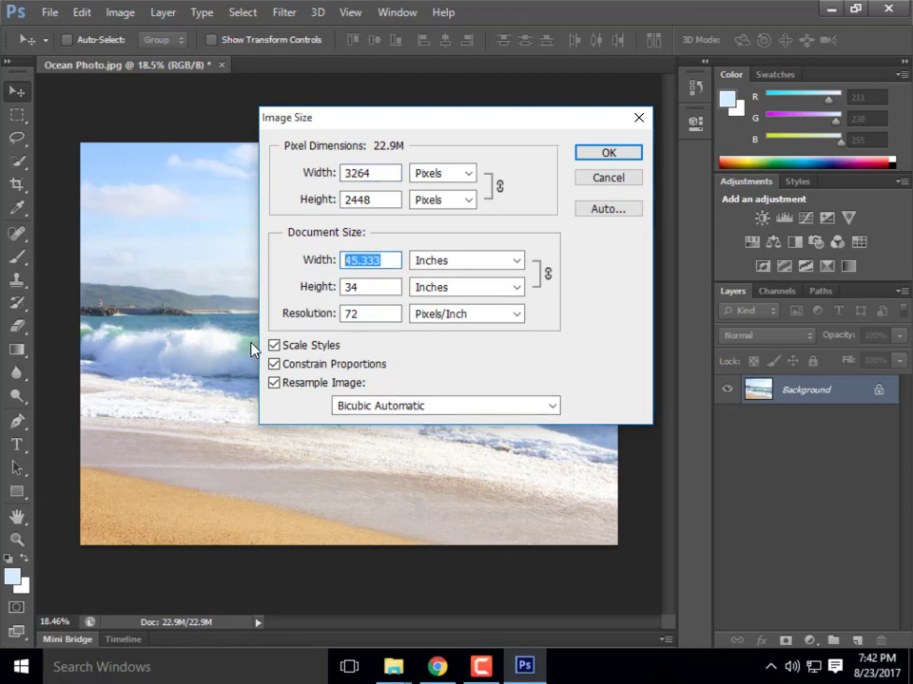
type("20")
left_click(373, 289)
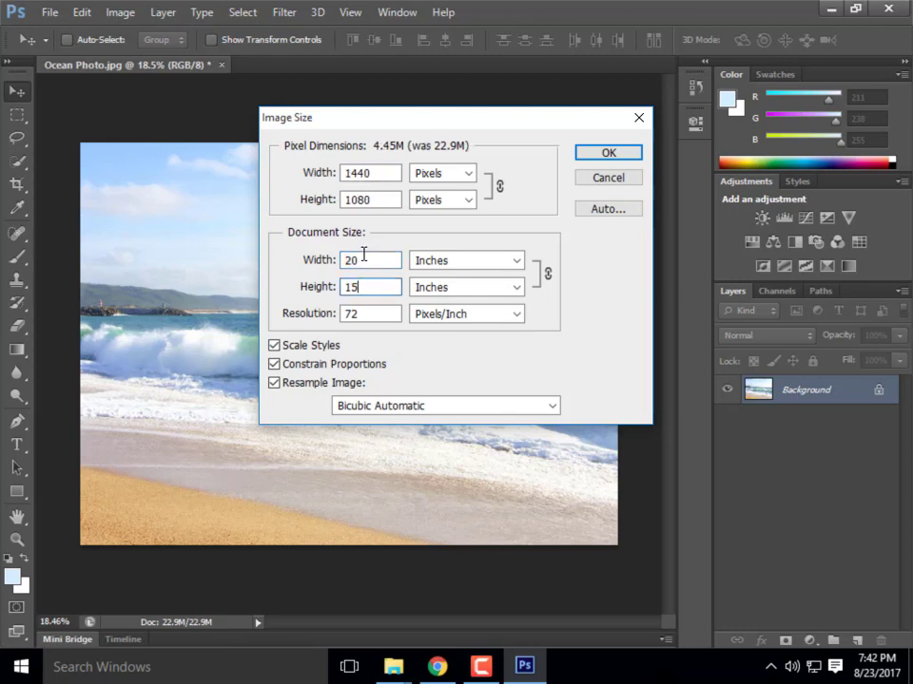
left_click(606, 155)
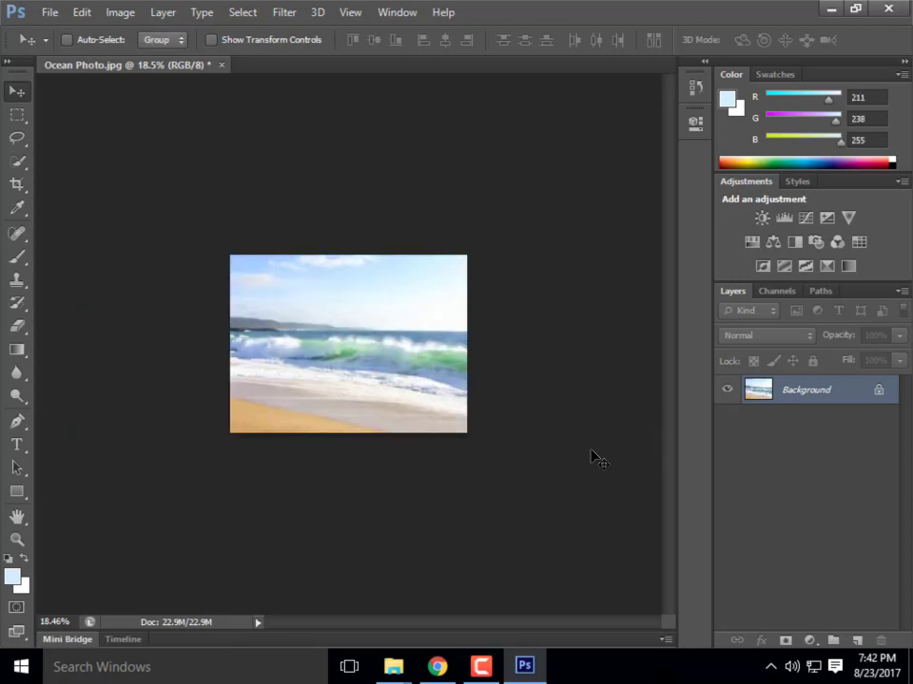
Set the document's zoom level to exactly 50%
key("alt")
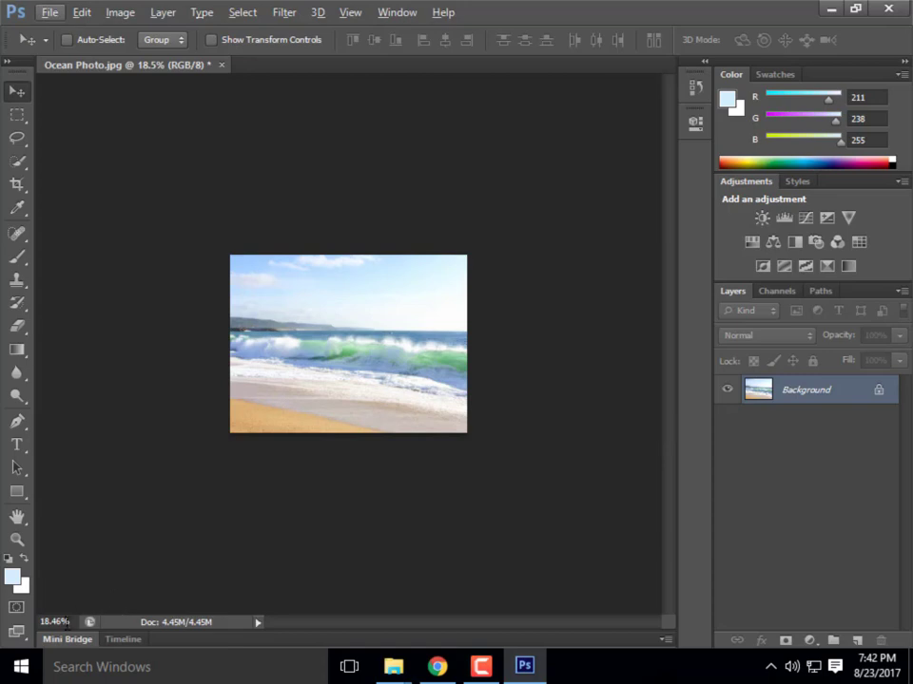
left_click(65, 621)
left_click_drag(38, 622, 70, 619)
type("50")
key("Return")
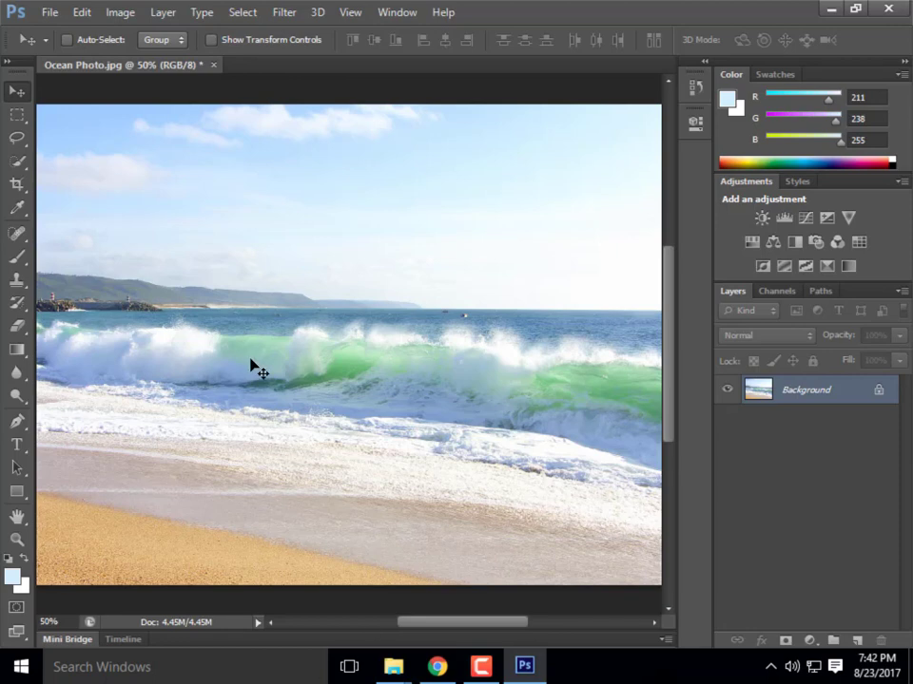
Try JPEG quality 12 (Maximum) in the save options and cancel the save
key("ctrl+s")
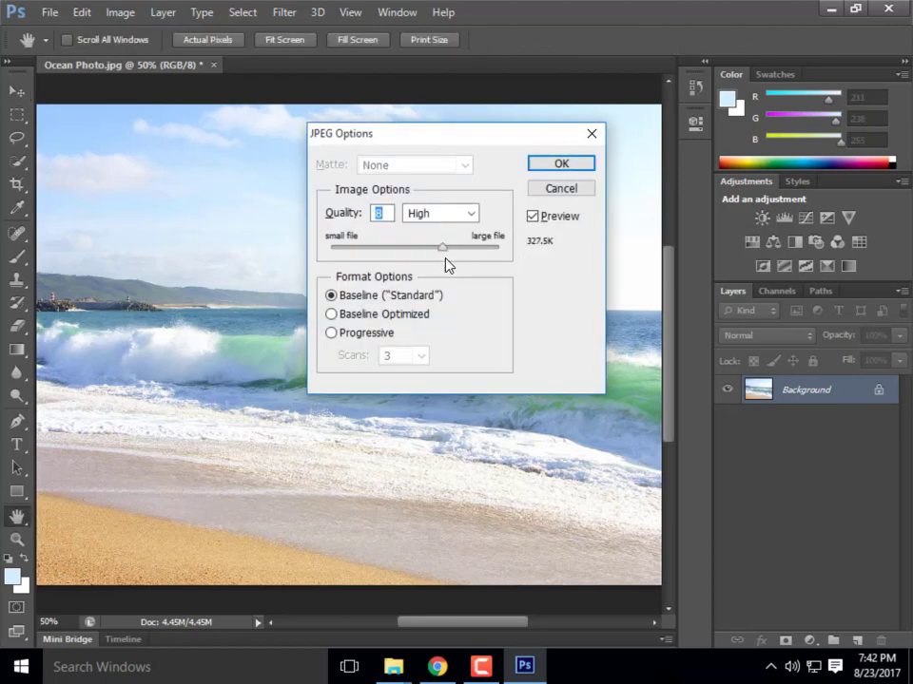
left_click_drag(442, 248, 498, 249)
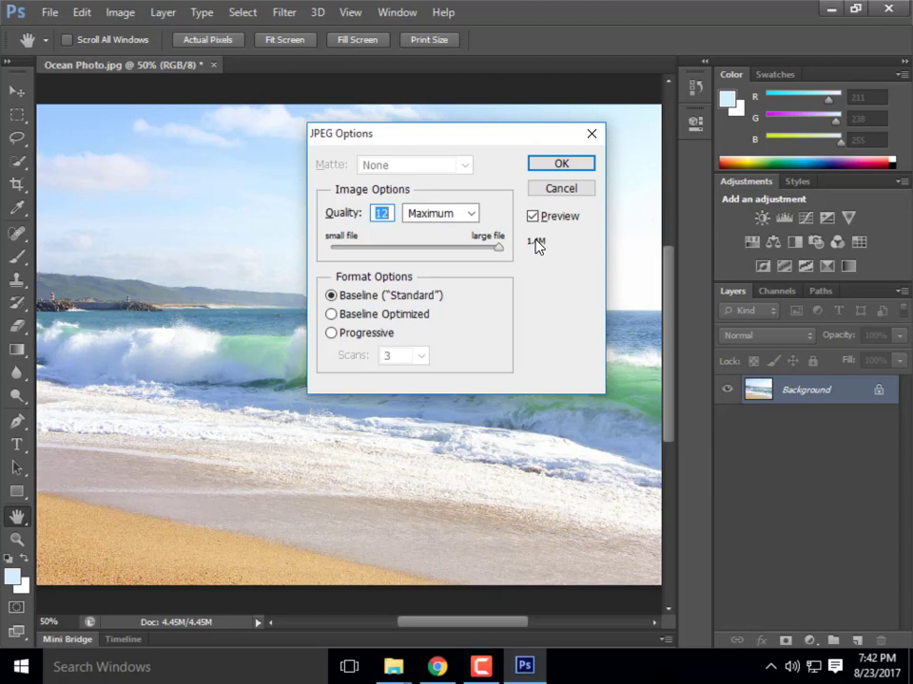
left_click(561, 188)
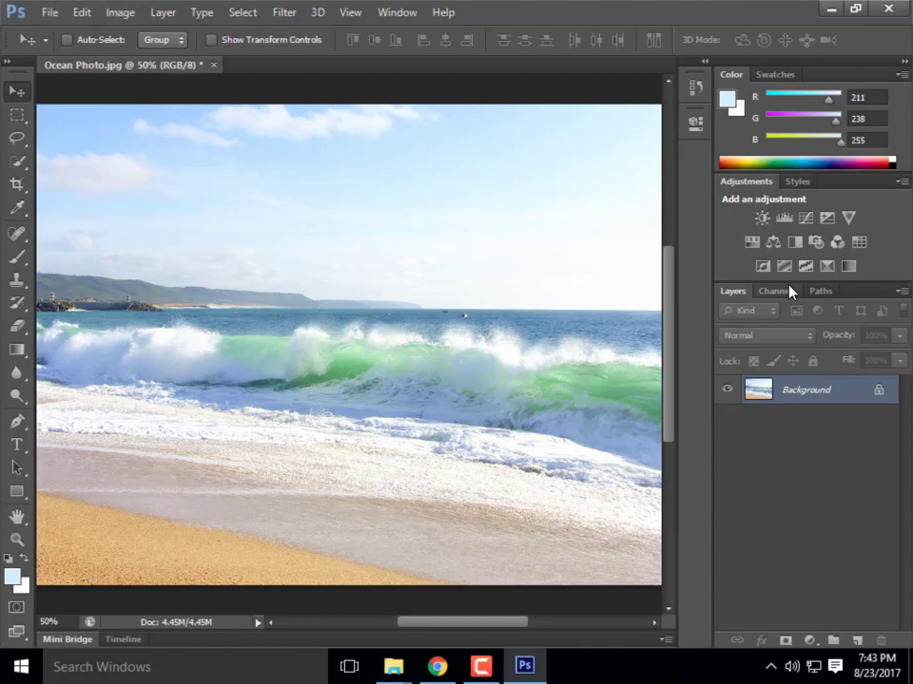
Look at the shape tool variants and select the Polygonal Lasso tool
left_click(23, 492)
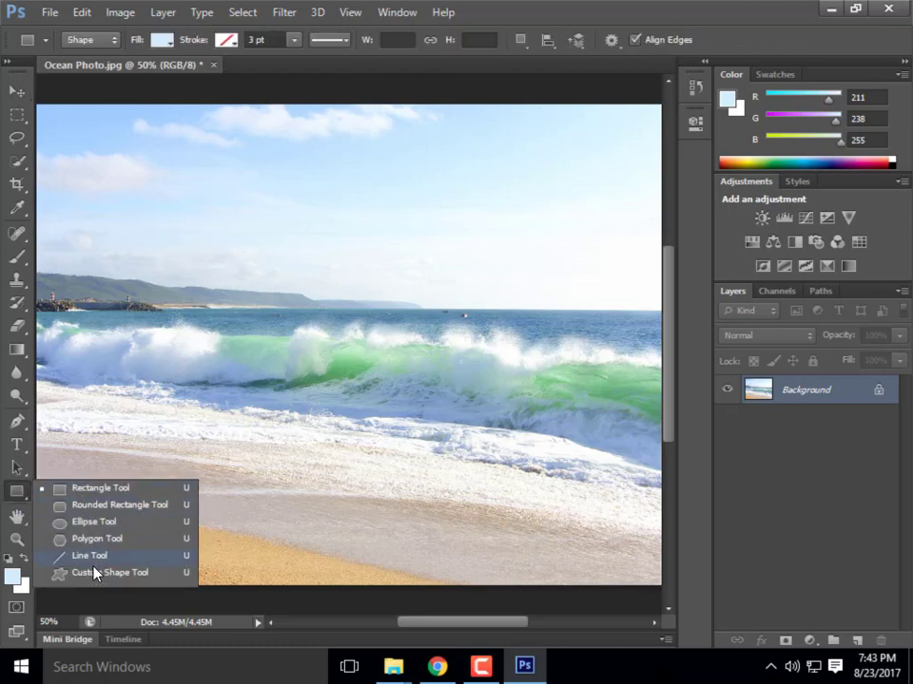
left_click(15, 492)
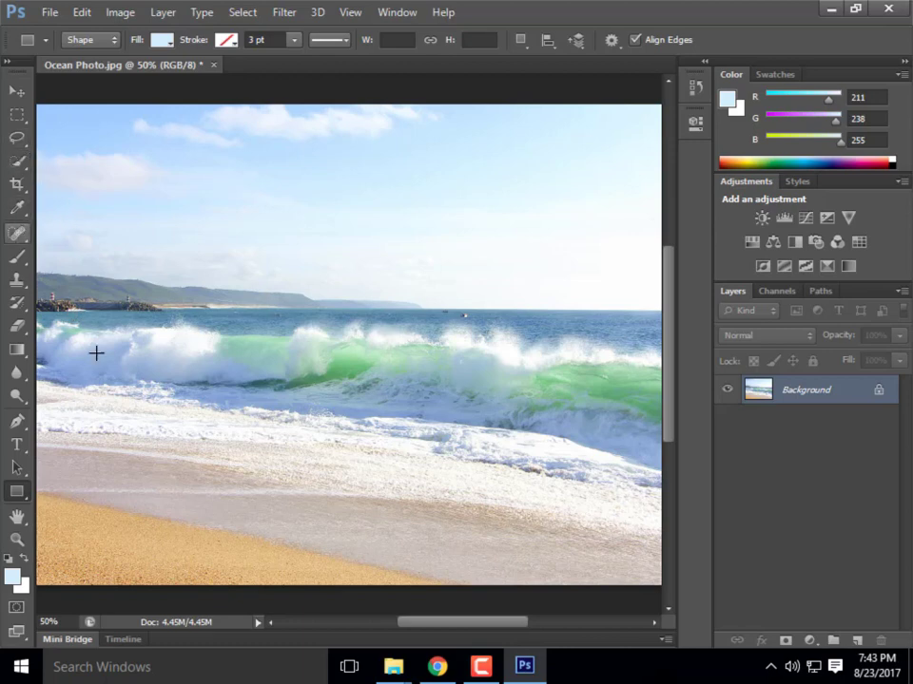
left_click(19, 139)
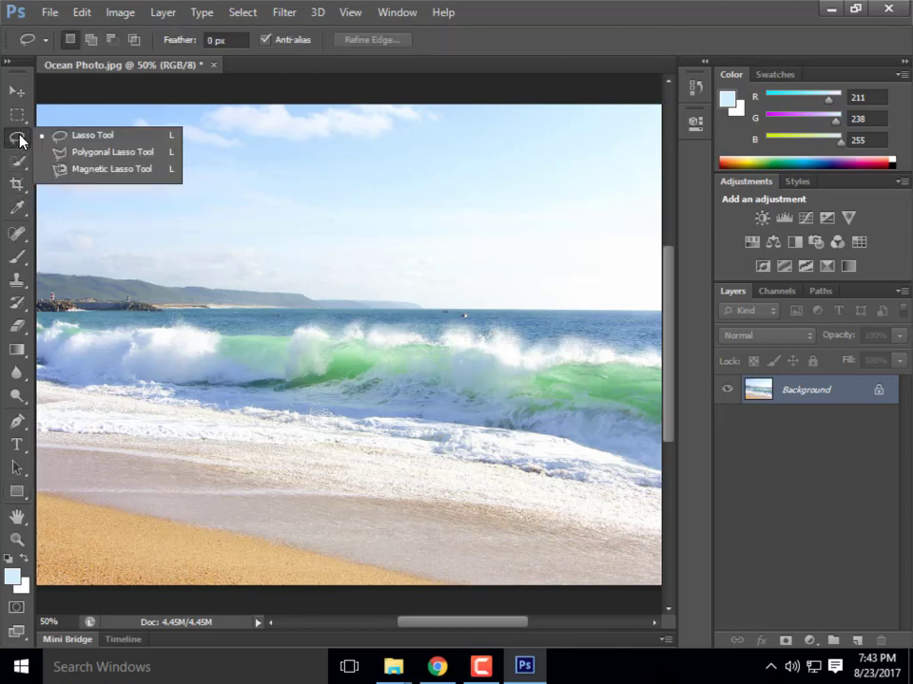
left_click(61, 152)
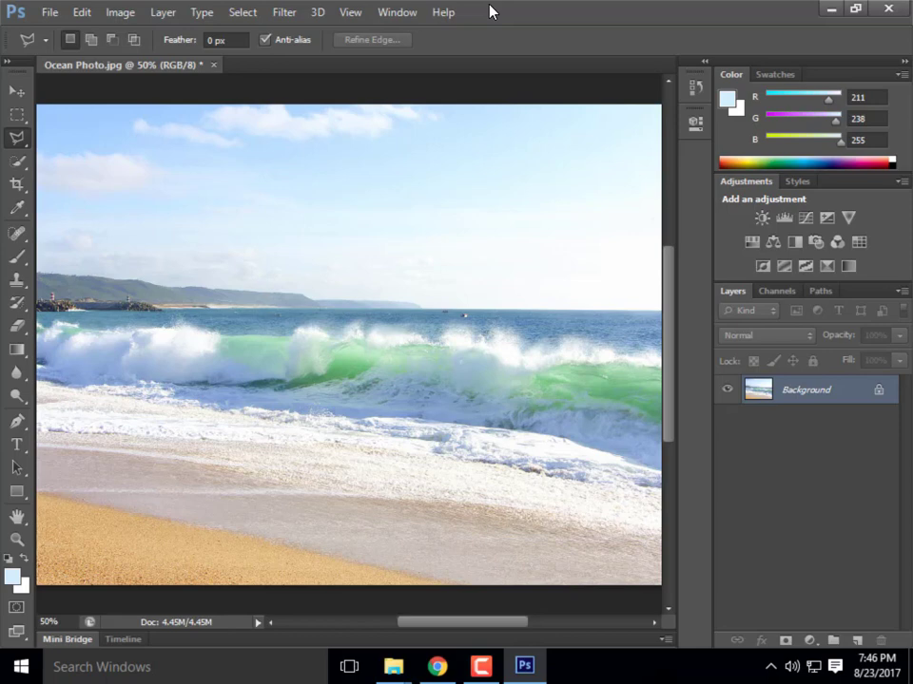
Try the Black & White adjustment with its Default preset on the Background layer and undo it
left_click(128, 11)
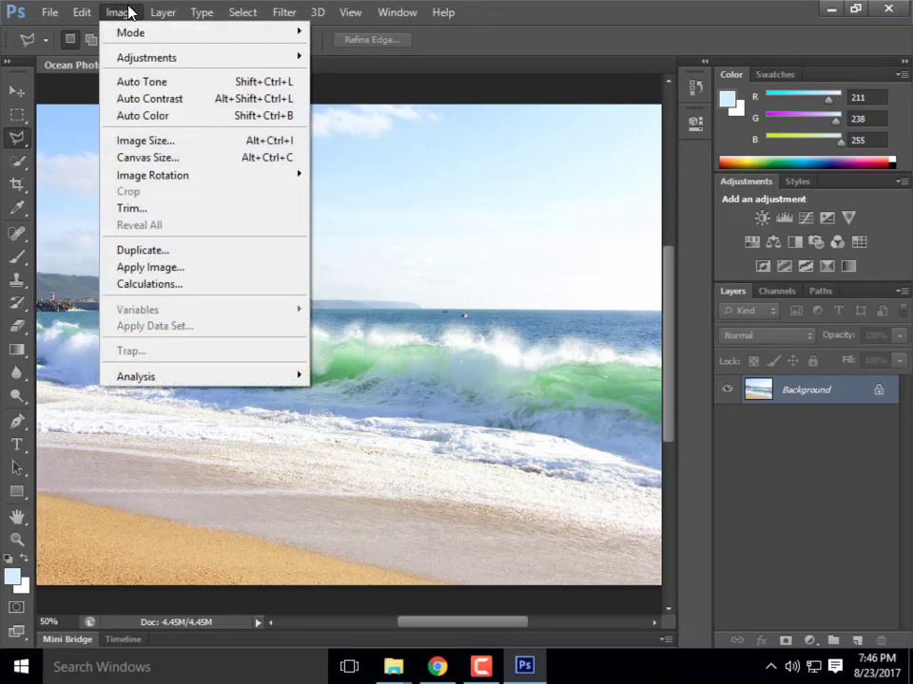
mouse_move(134, 59)
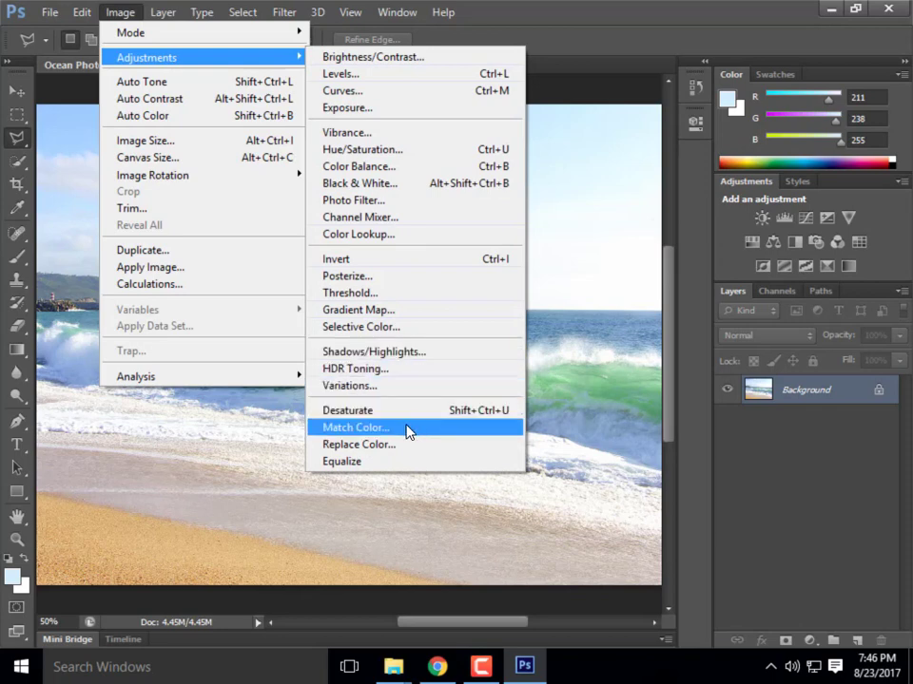
left_click(361, 182)
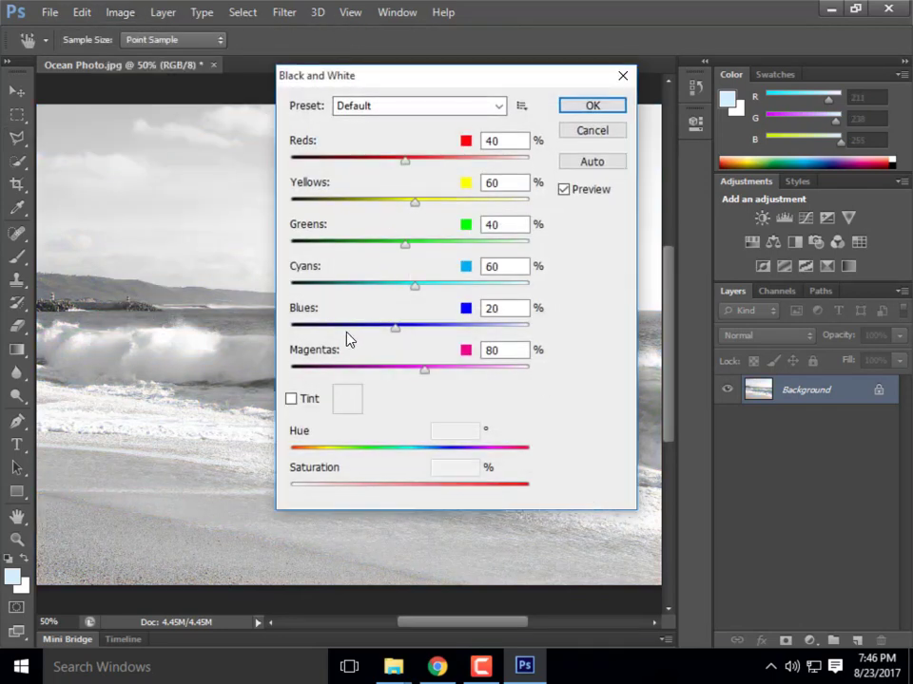
left_click(608, 108)
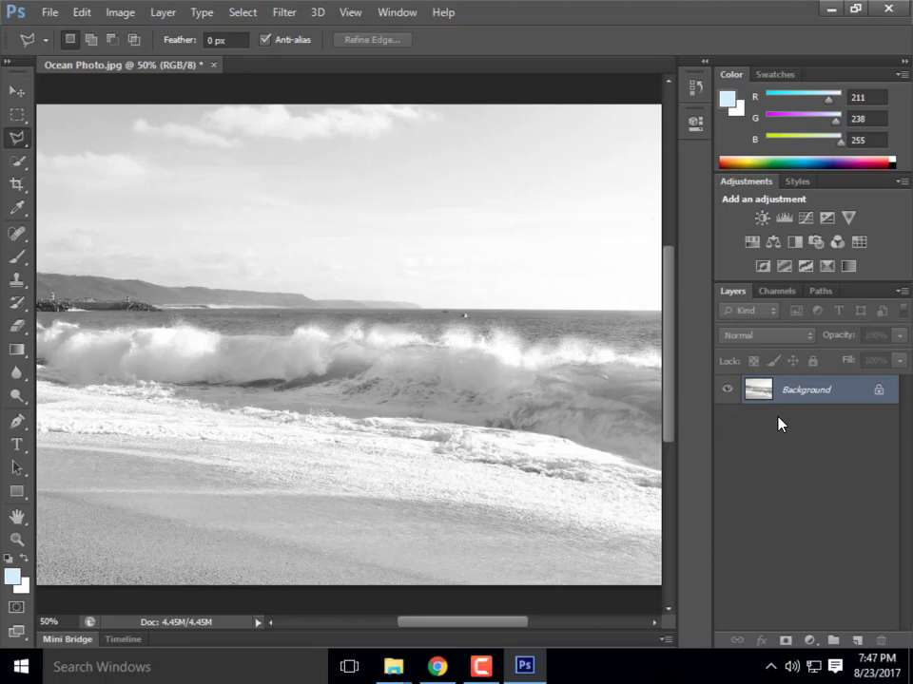
key("ctrl+z")
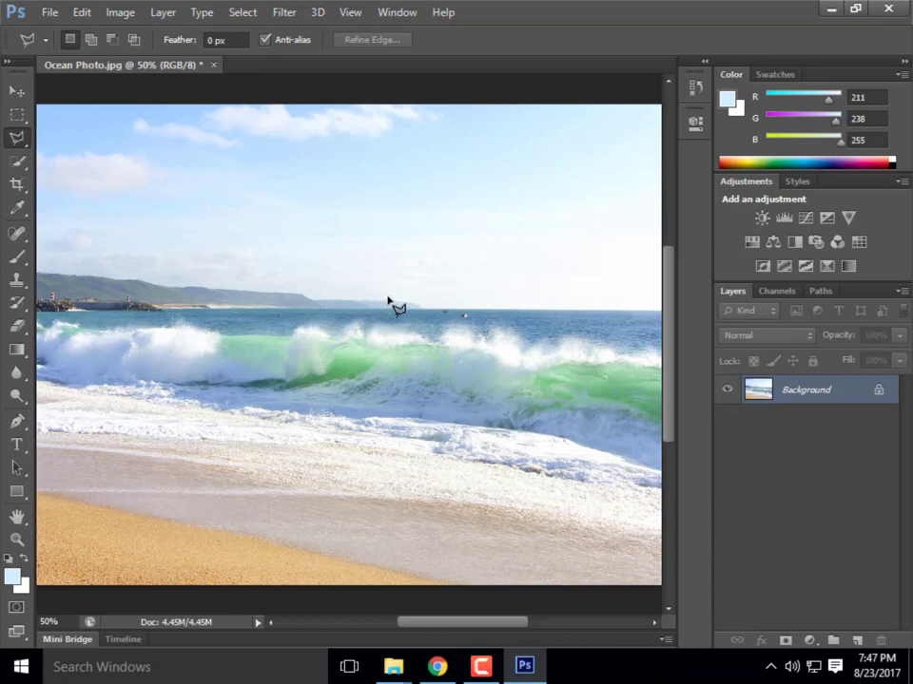
Examine the ocean photo at different magnifications, including a close-up of the small boats near the horizon
scroll(414, 320, "up", 2)
scroll(414, 320, "down", 1)
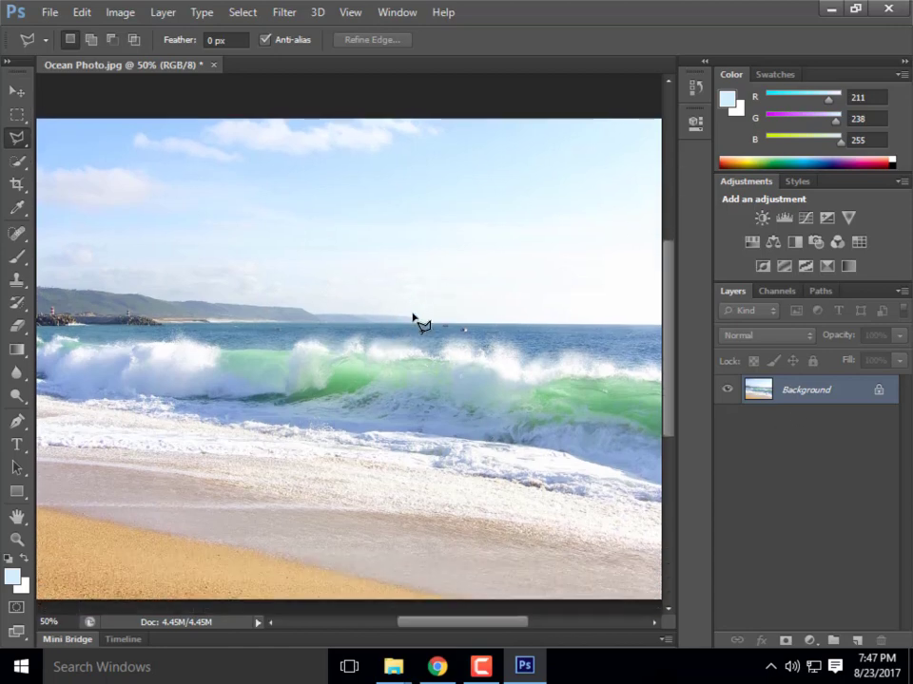
scroll(413, 319, "down", 2)
scroll(413, 319, "up", 3)
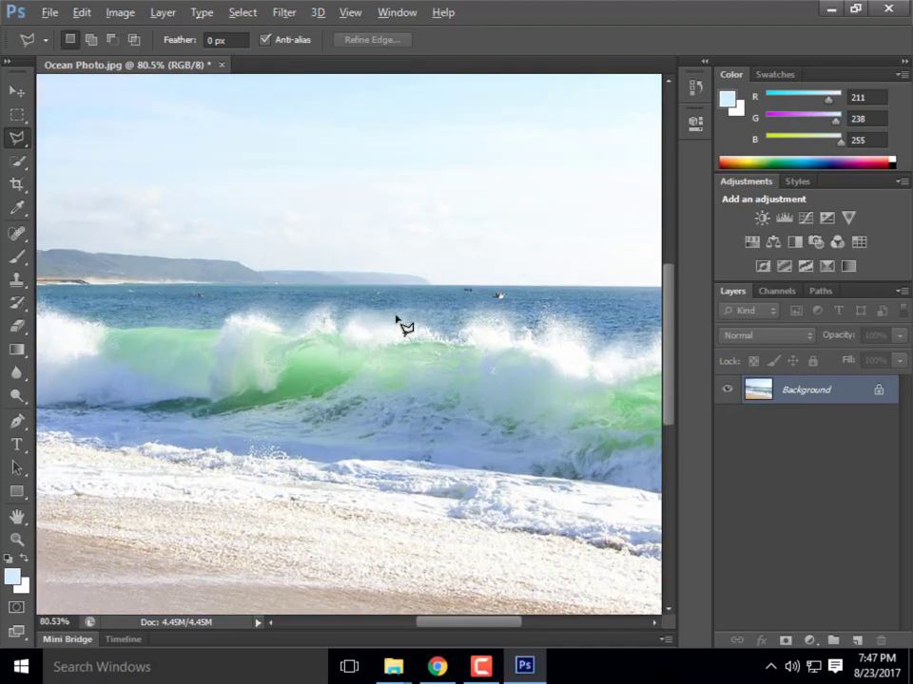
scroll(406, 327, "up", 3)
scroll(406, 327, "down", 6)
scroll(406, 327, "up", 2)
scroll(406, 327, "down", 1)
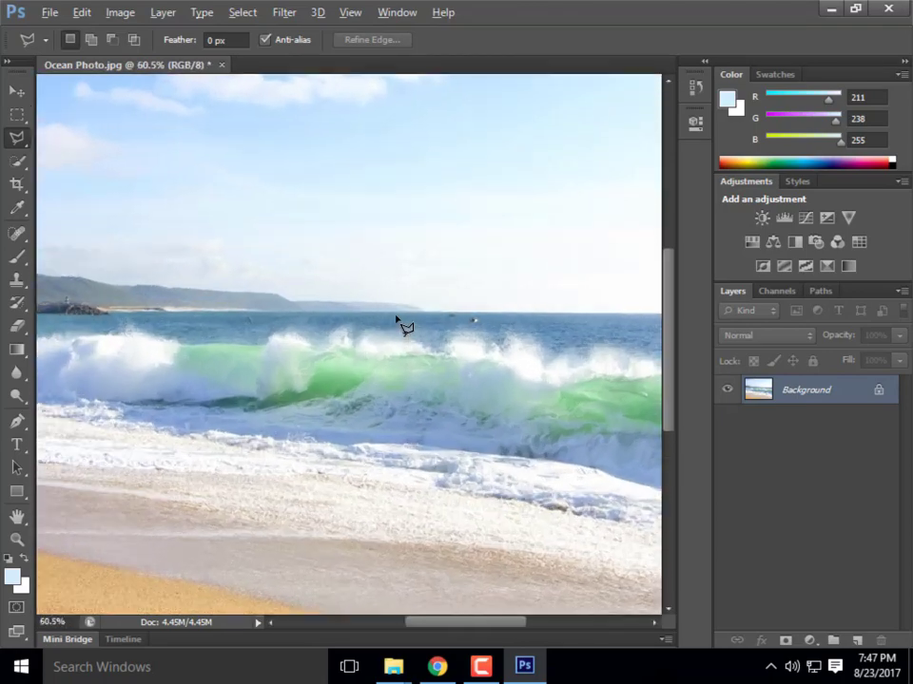
scroll(403, 327, "up", 1)
scroll(507, 189, "down", 1)
scroll(226, 349, "down", 1)
scroll(173, 310, "up", 2)
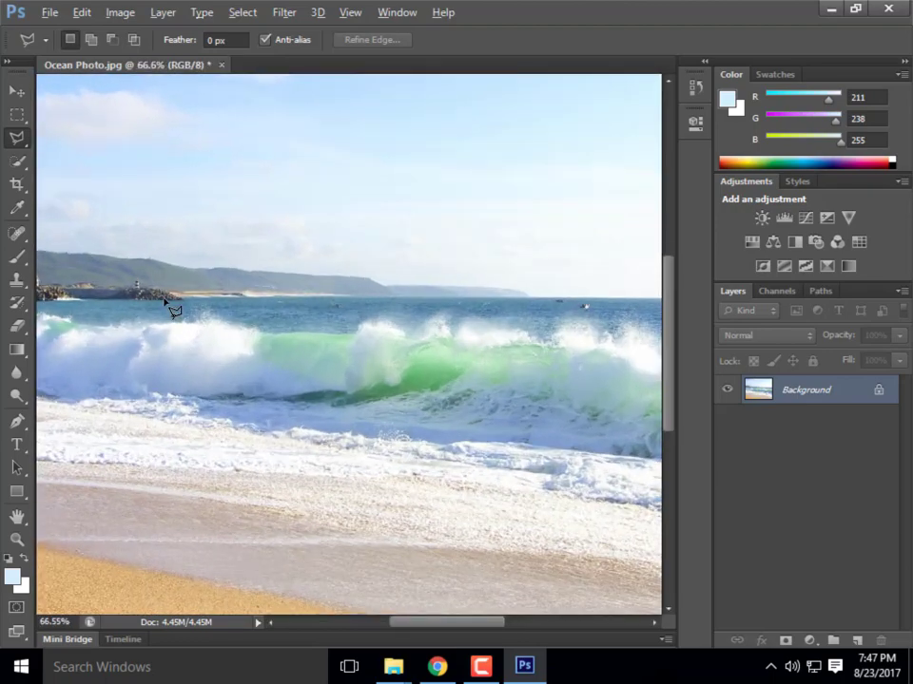
scroll(173, 310, "up", 2)
scroll(177, 321, "down", 3)
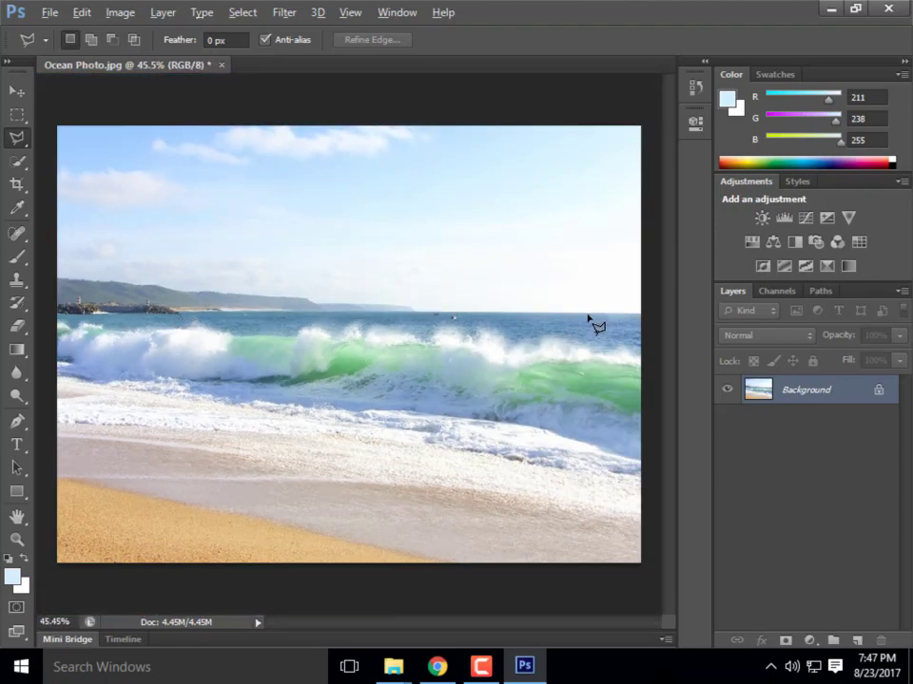
scroll(545, 326, "up", 2)
scroll(570, 378, "down", 3)
scroll(449, 335, "up", 1)
scroll(448, 335, "up", 12)
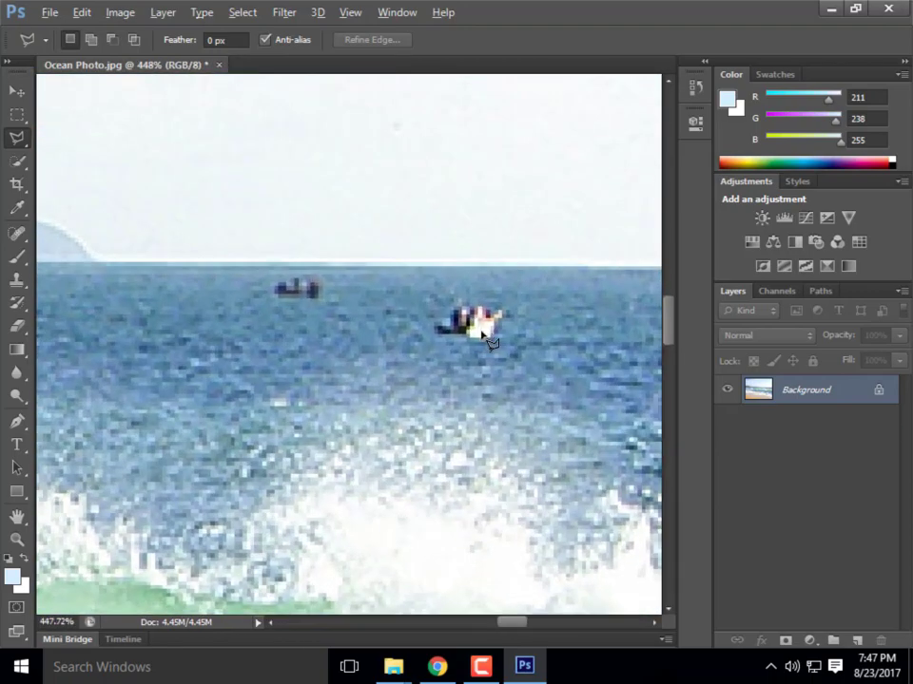
scroll(491, 343, "up", 6)
scroll(497, 337, "down", 10)
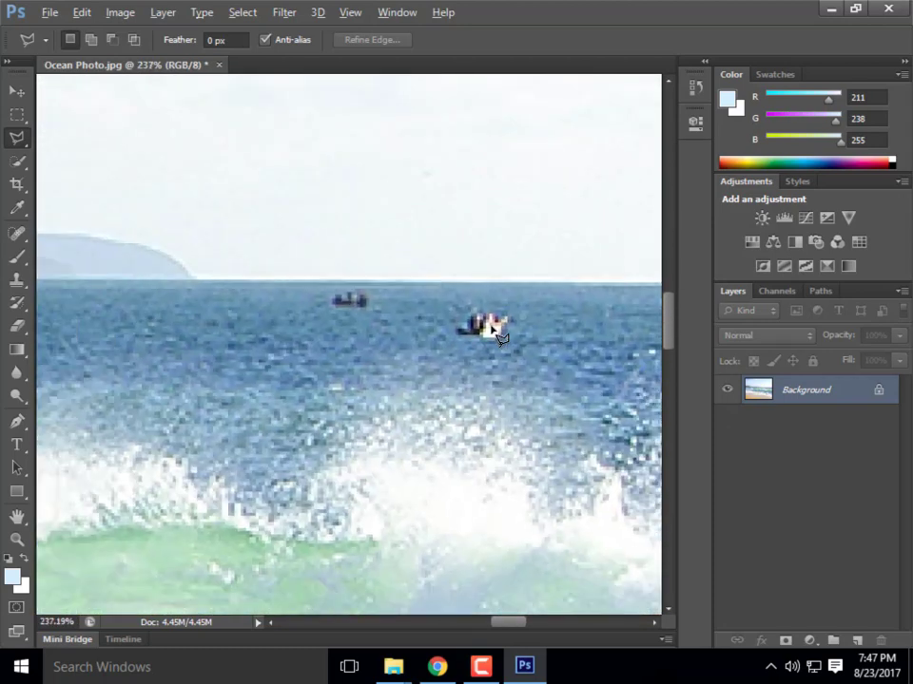
scroll(498, 336, "down", 10)
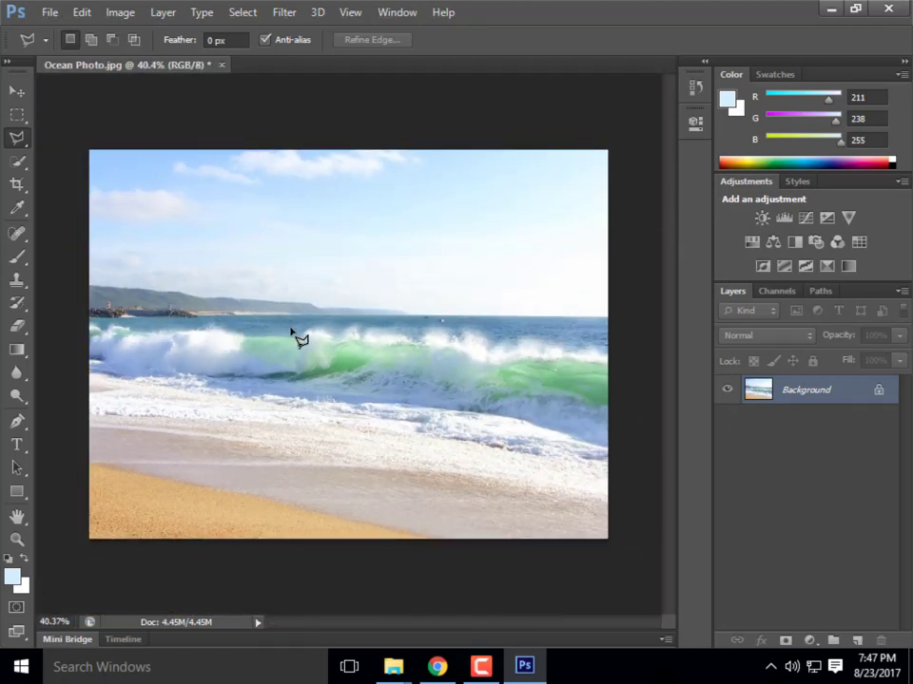
scroll(294, 337, "up", 1)
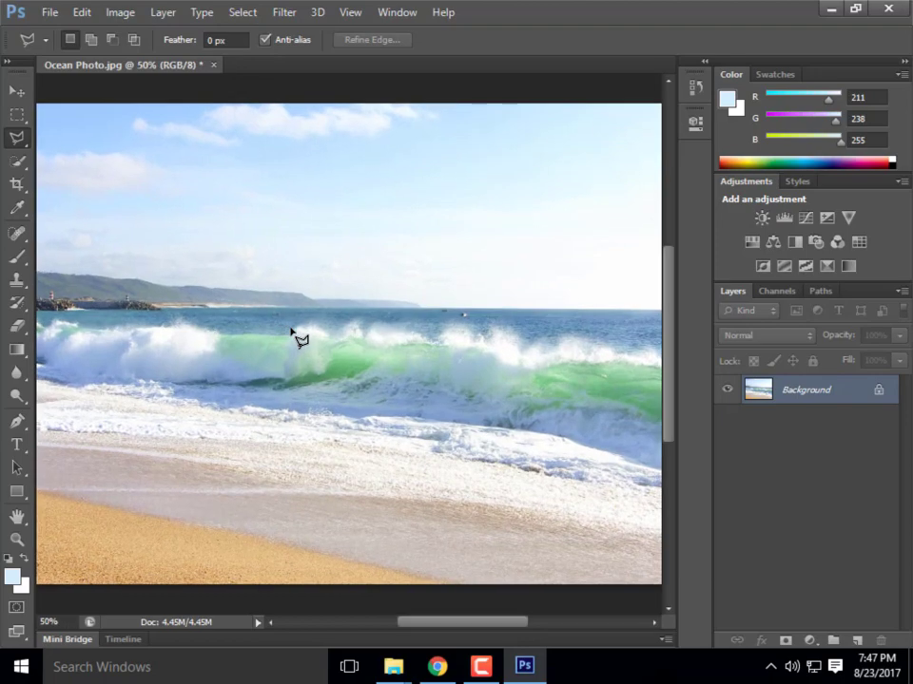
scroll(294, 338, "up", 2)
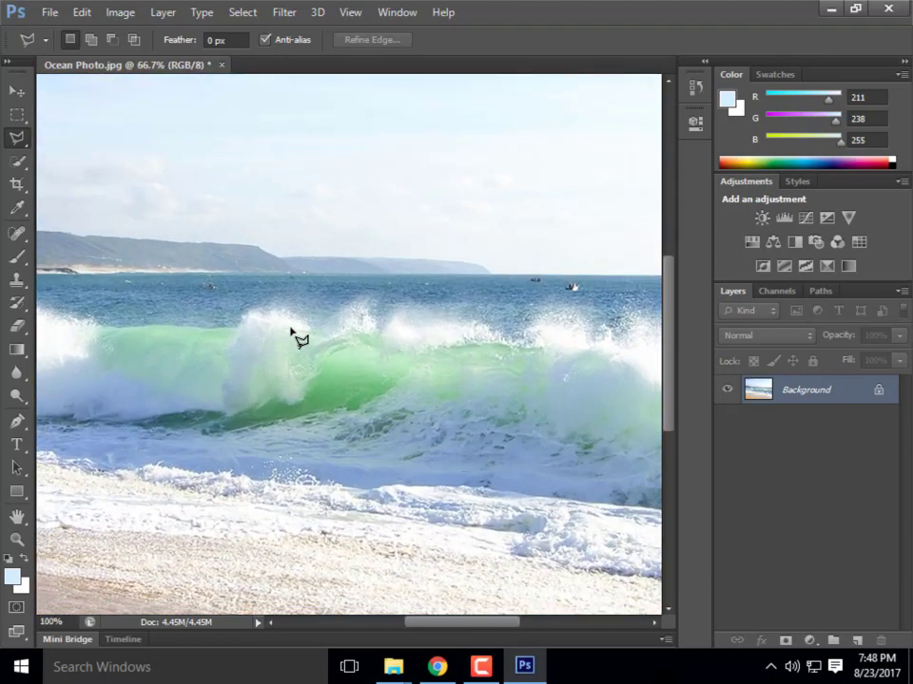
scroll(294, 338, "down", 2)
scroll(294, 337, "up", 2)
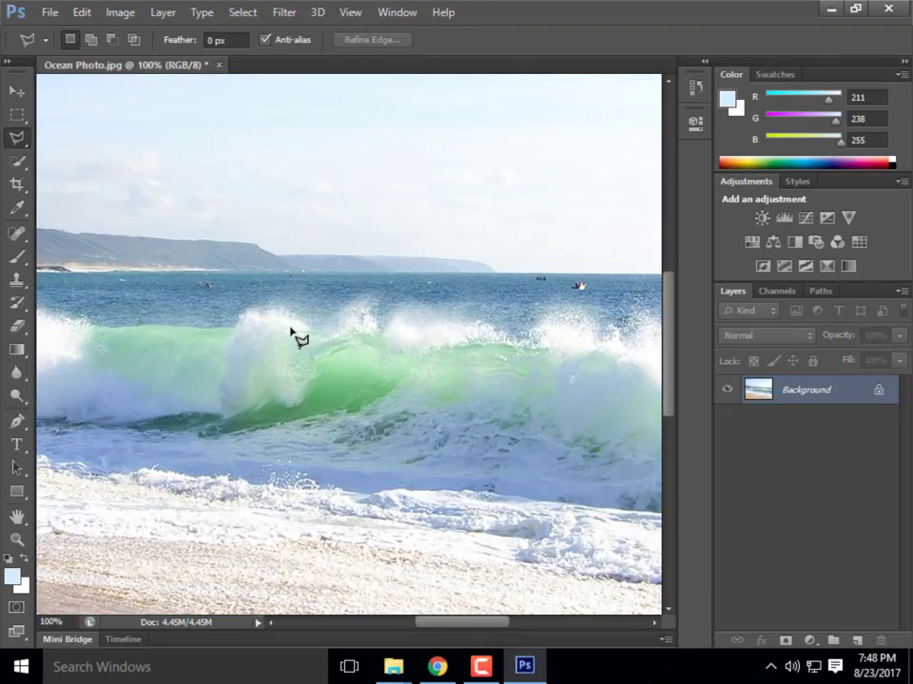
scroll(295, 338, "down", 2)
scroll(295, 338, "up", 1)
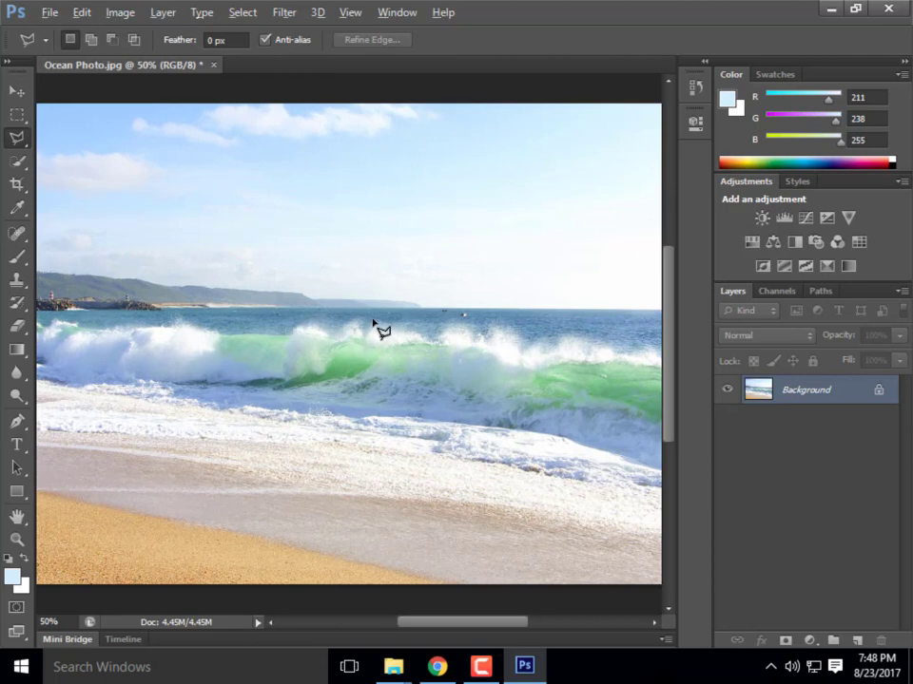
scroll(360, 317, "down", 2)
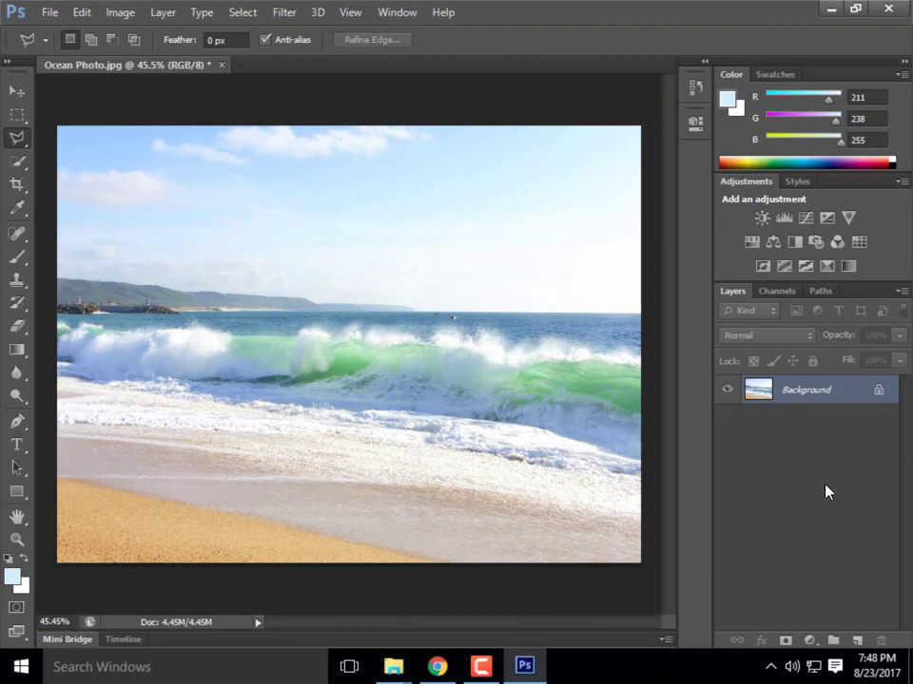
Add a Vibrance adjustment layer above the Background layer and collapse its properties
left_click(118, 11)
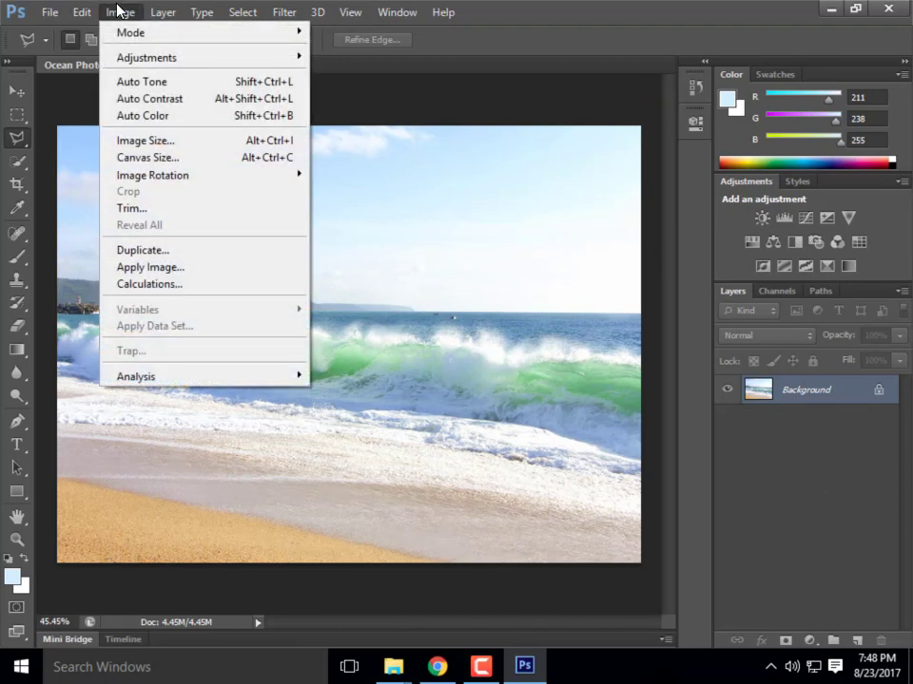
mouse_move(163, 11)
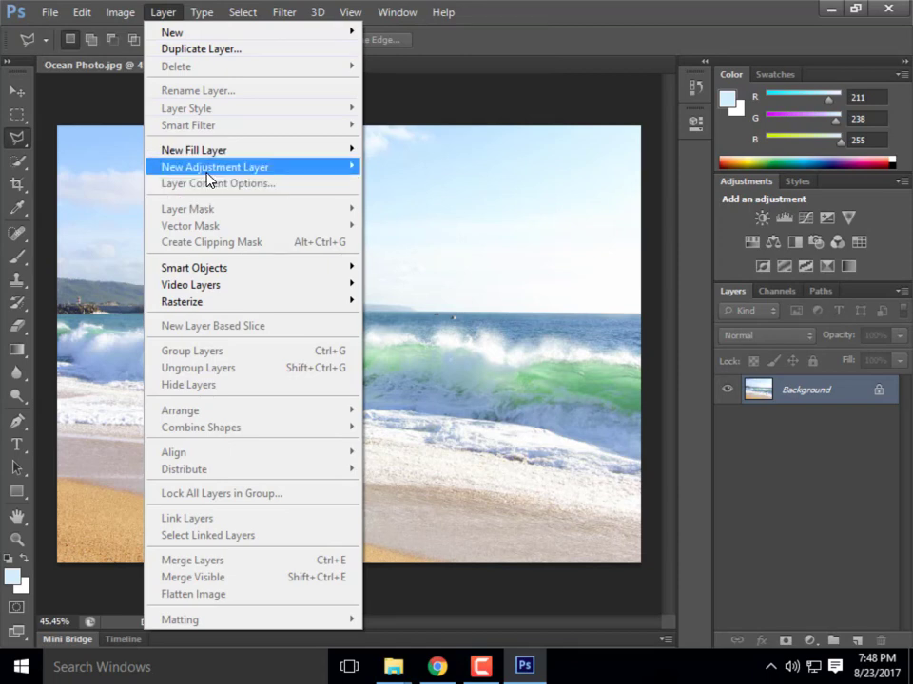
mouse_move(207, 177)
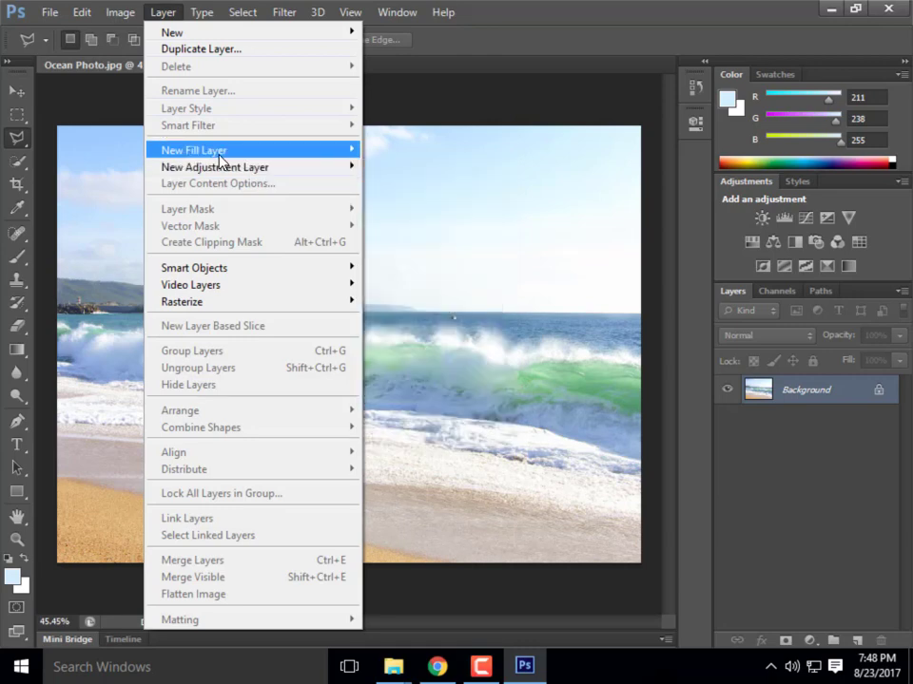
left_click(854, 221)
left_click(855, 220)
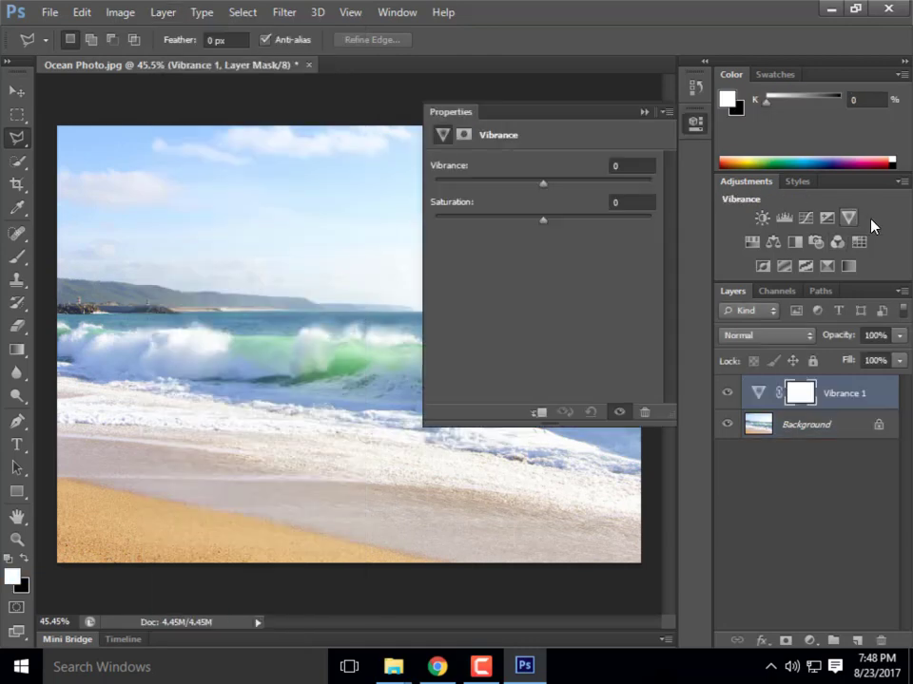
left_click(644, 113)
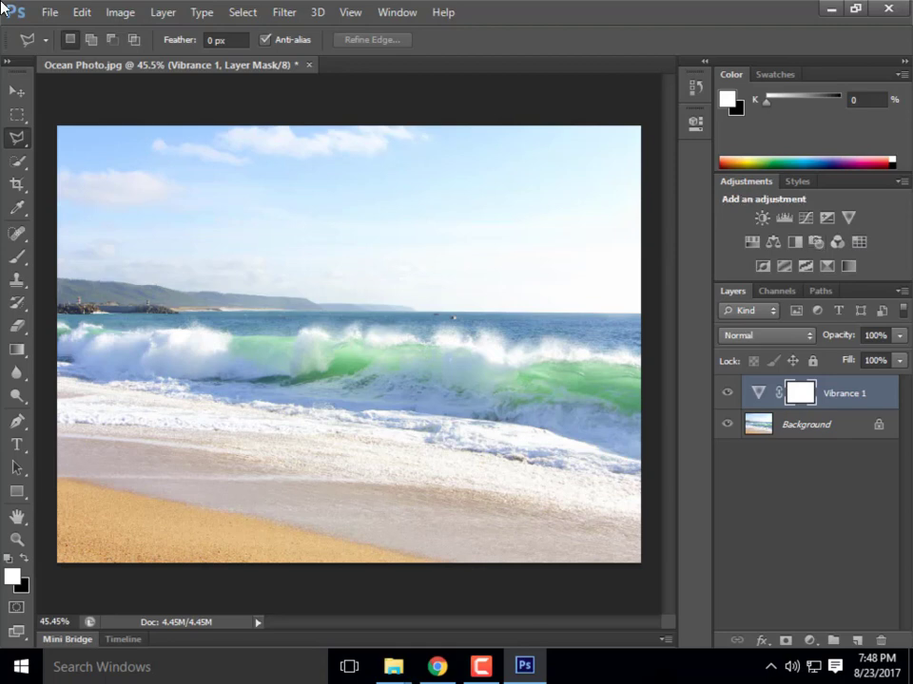
left_click(113, 9)
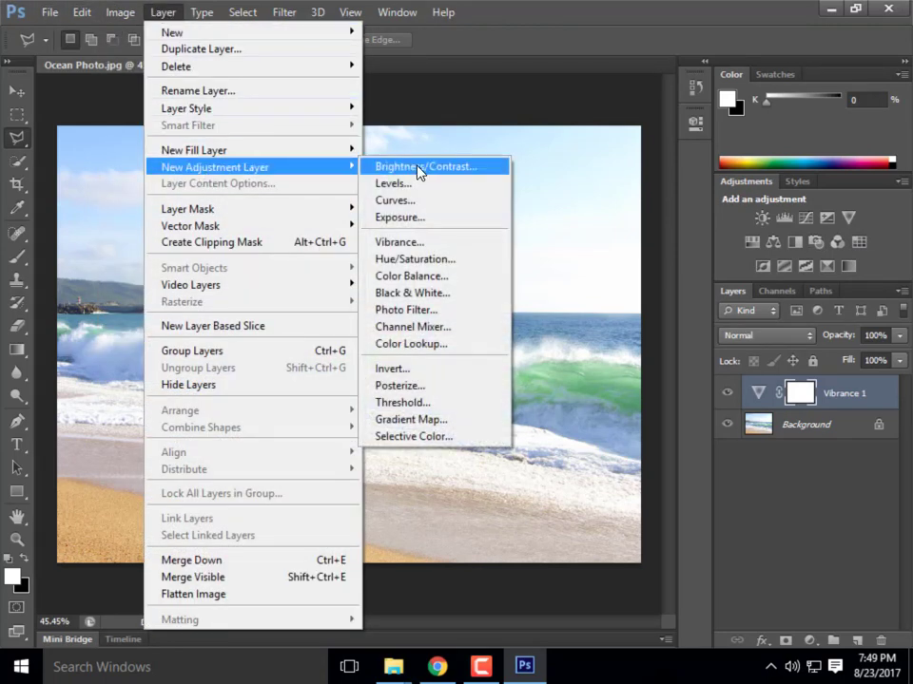
left_click(85, 12)
left_click(118, 12)
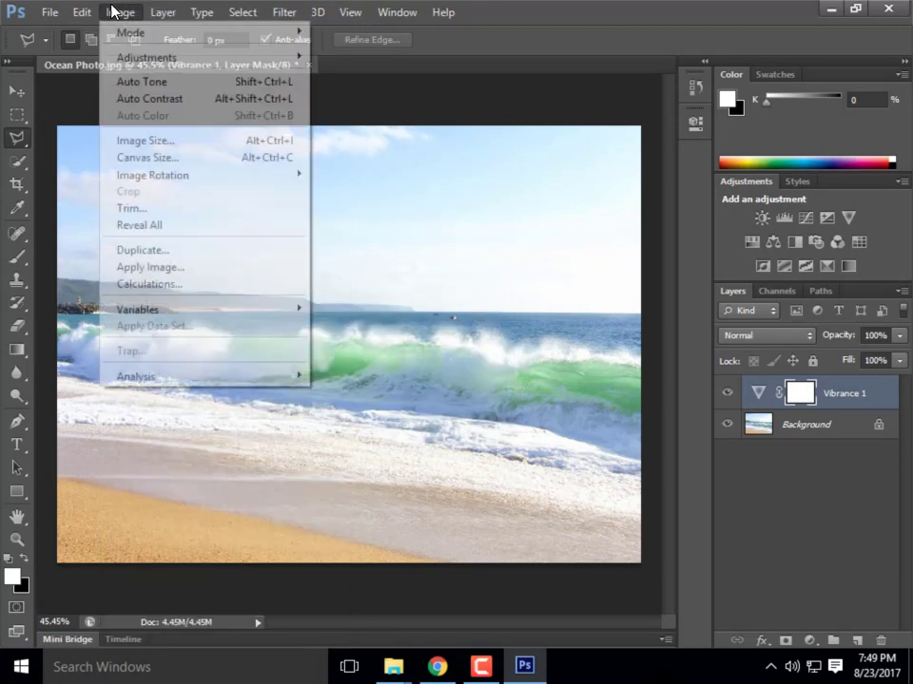
mouse_move(153, 60)
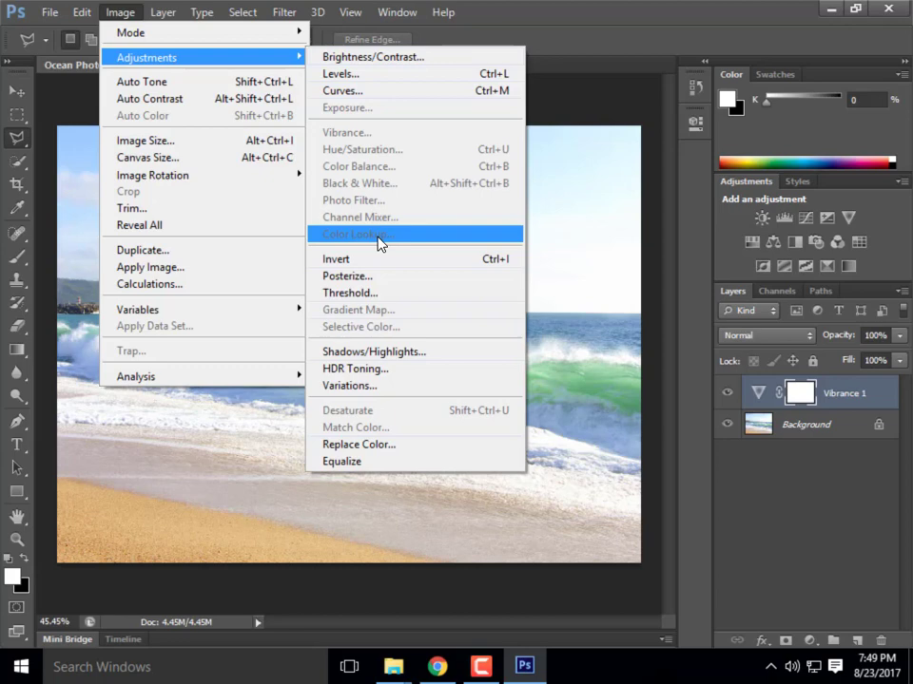
left_click(578, 16)
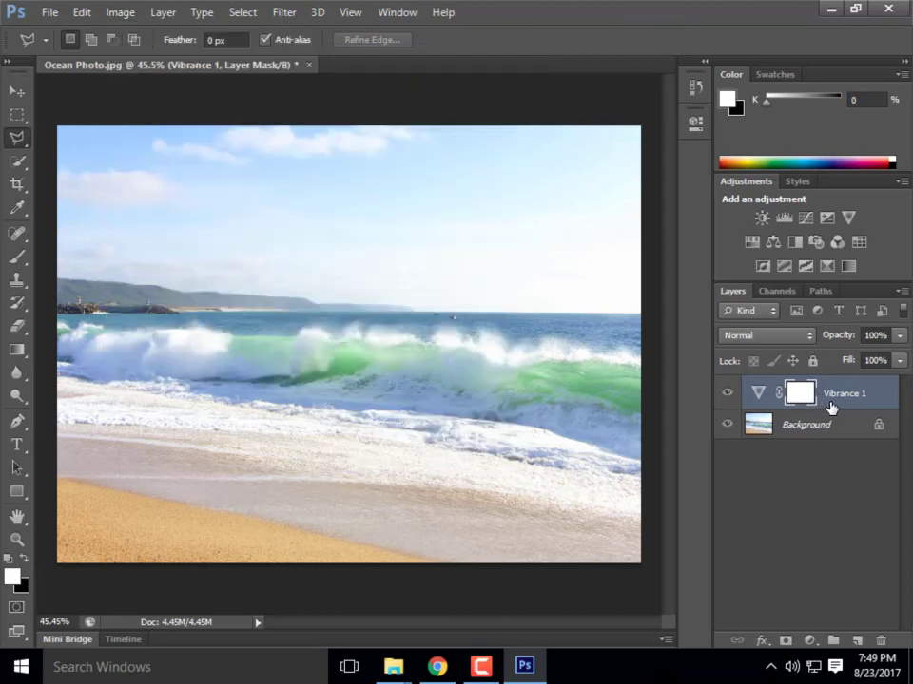
Delete the Vibrance adjustment layer
right_click(729, 395)
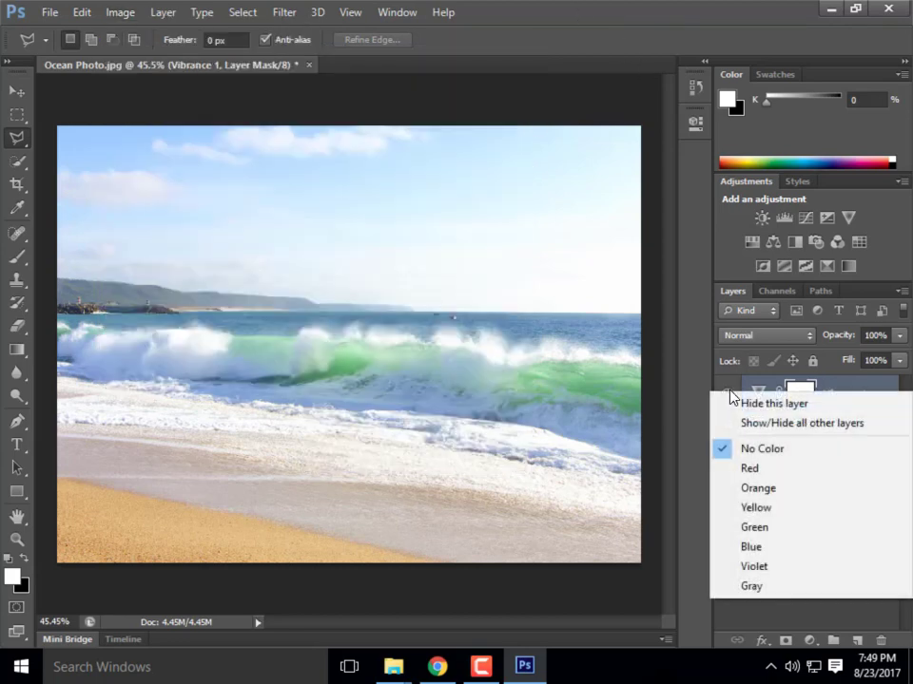
right_click(860, 391)
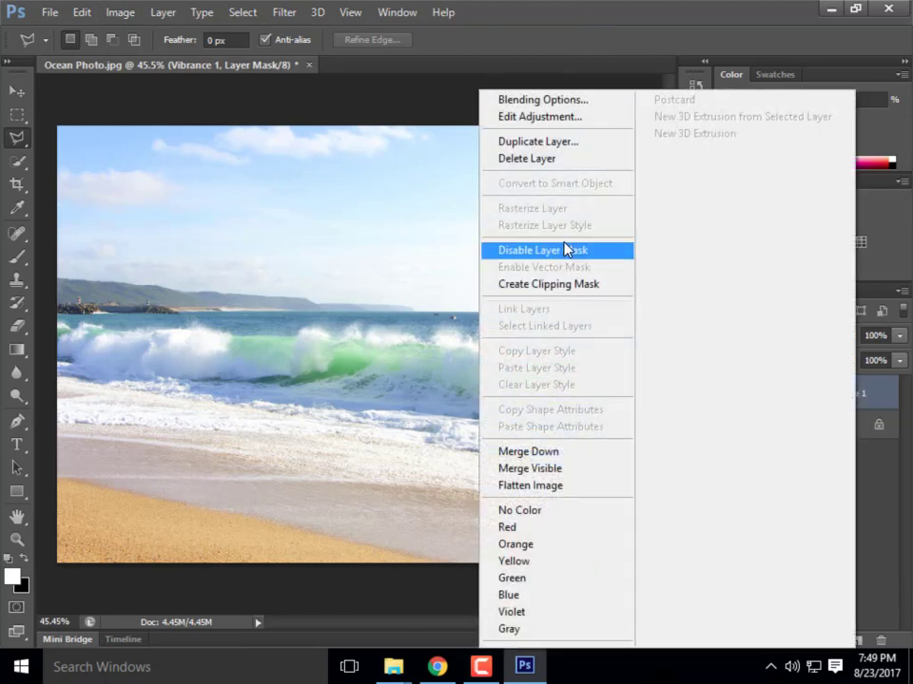
left_click(553, 158)
left_click(380, 265)
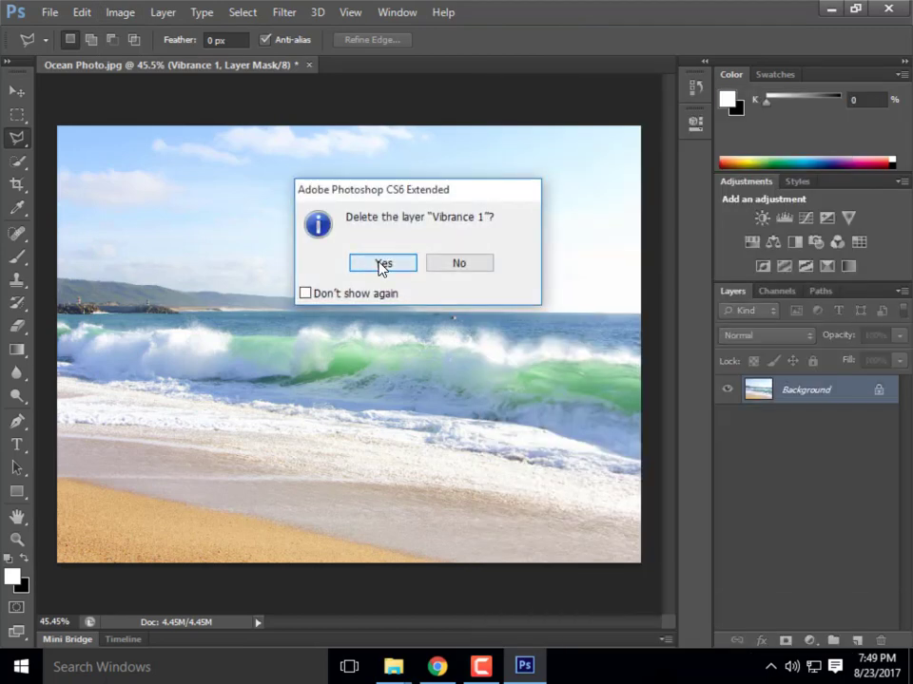
Create a Channel Mixer adjustment layer named Monochrome above the Background layer
left_click(161, 12)
mouse_move(249, 171)
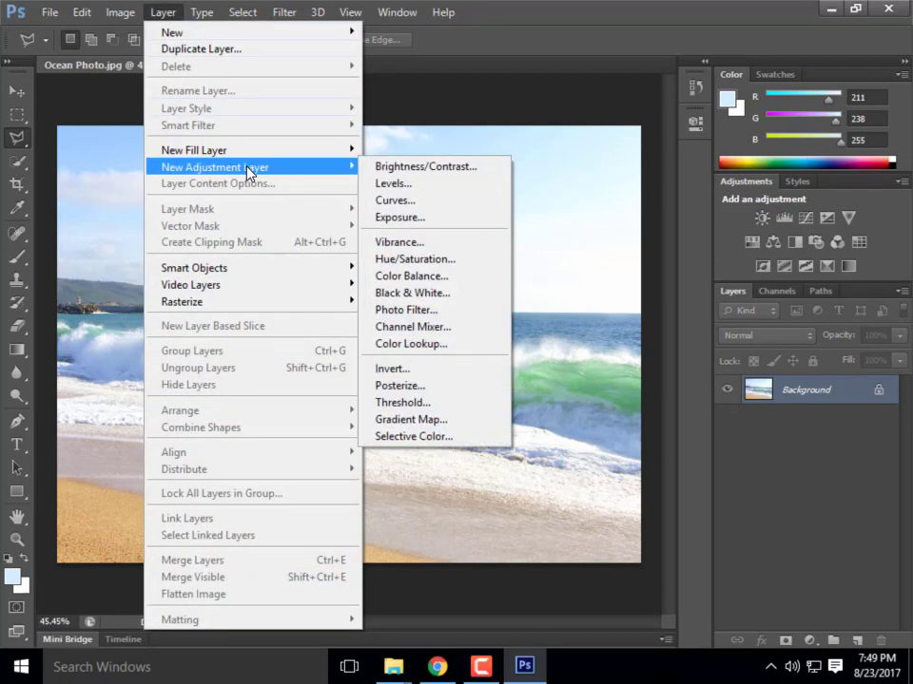
left_click(450, 327)
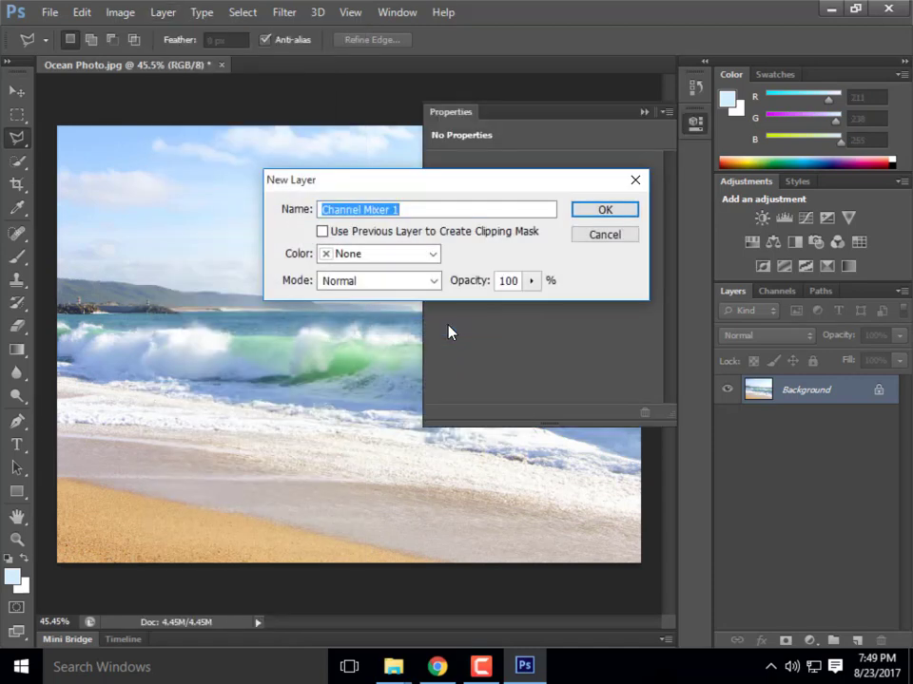
type("Black")
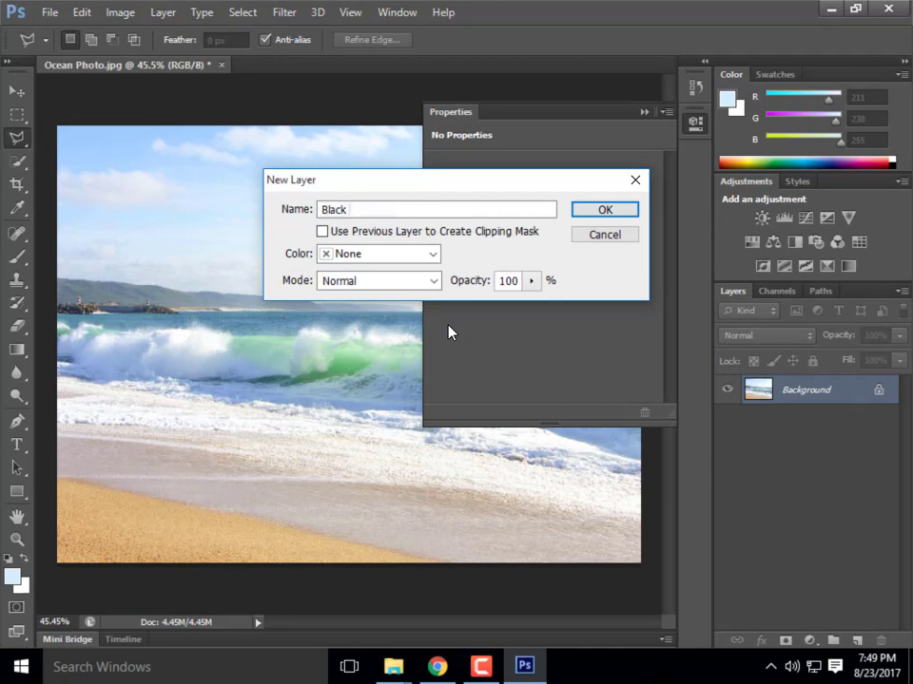
key("BackSpace")
key("BackSpace")
key("BackSpace")
key("BackSpace")
key("BackSpace")
type("Monochrome")
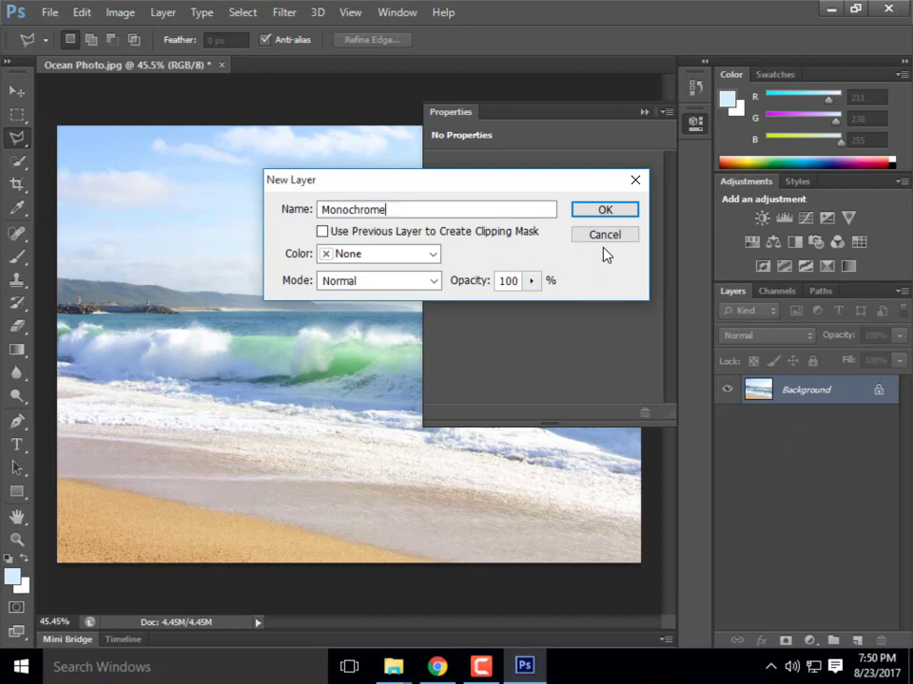
left_click(624, 211)
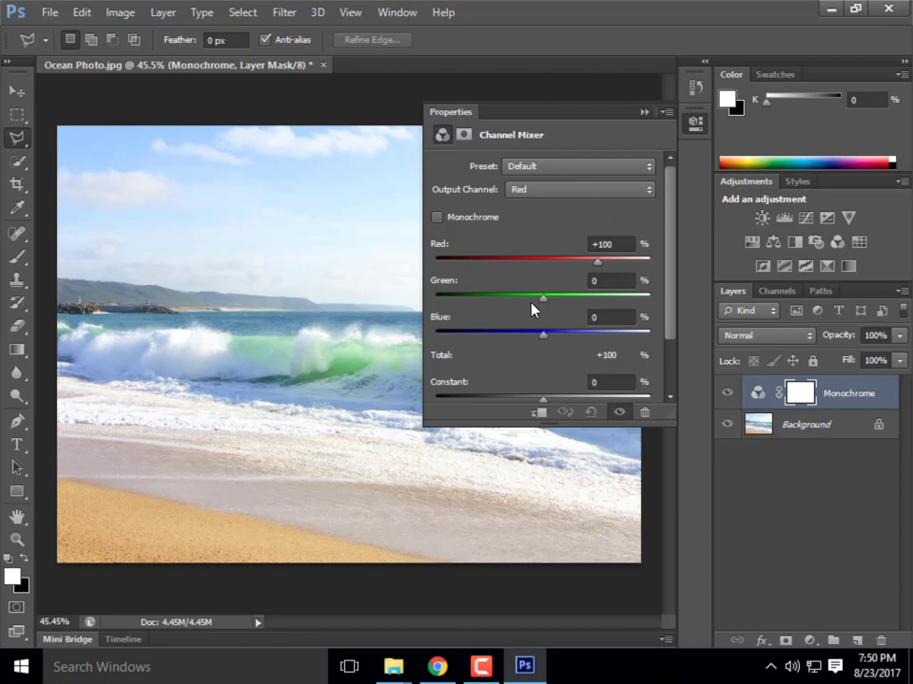
Turn on the Channel Mixer's Monochrome option, compare it with the Default preset, and turn Monochrome on again
left_click(436, 220)
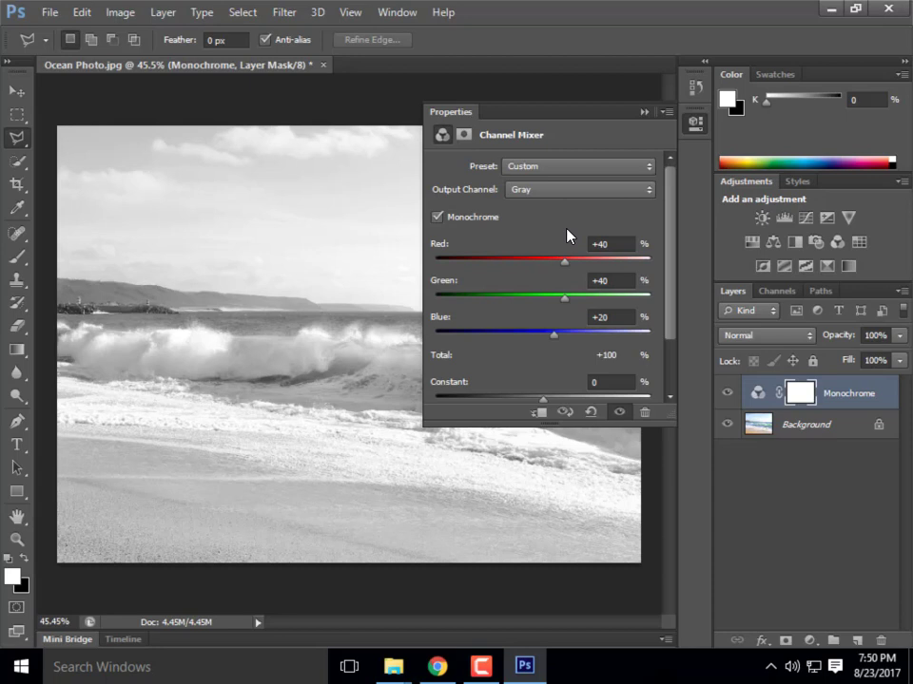
left_click(575, 168)
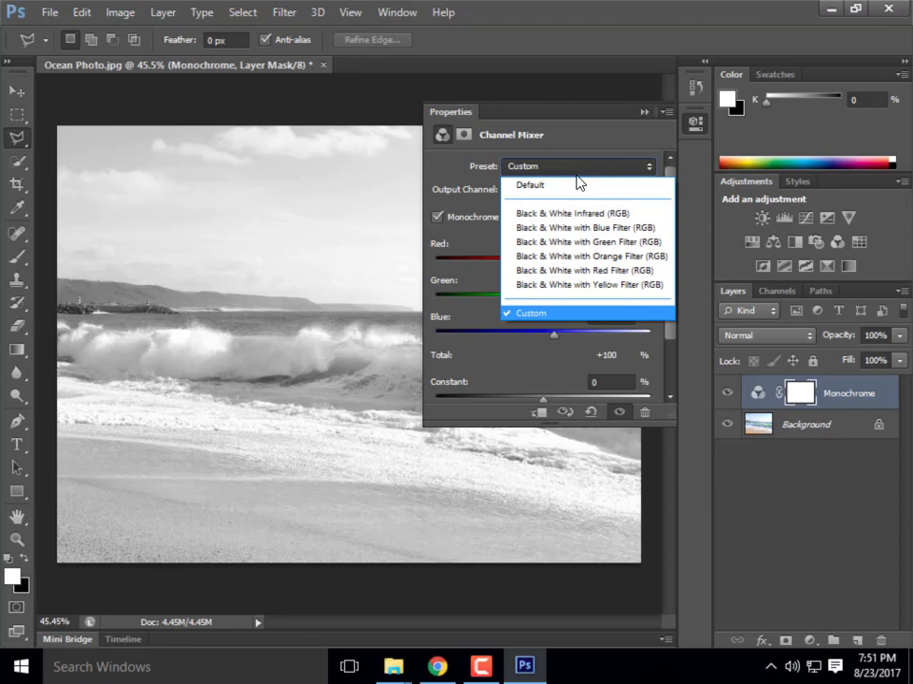
left_click(584, 187)
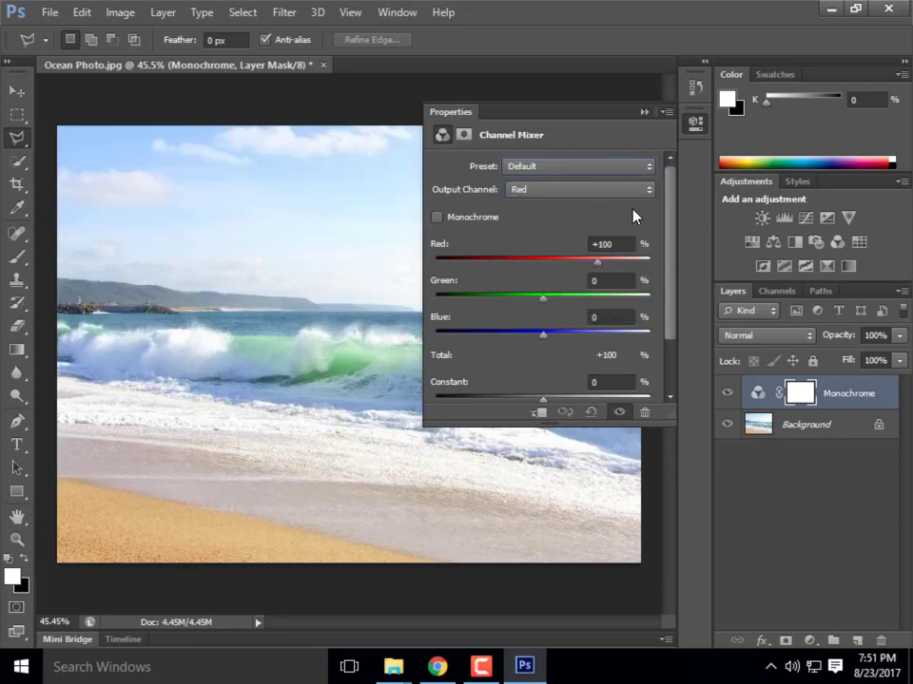
left_click(438, 217)
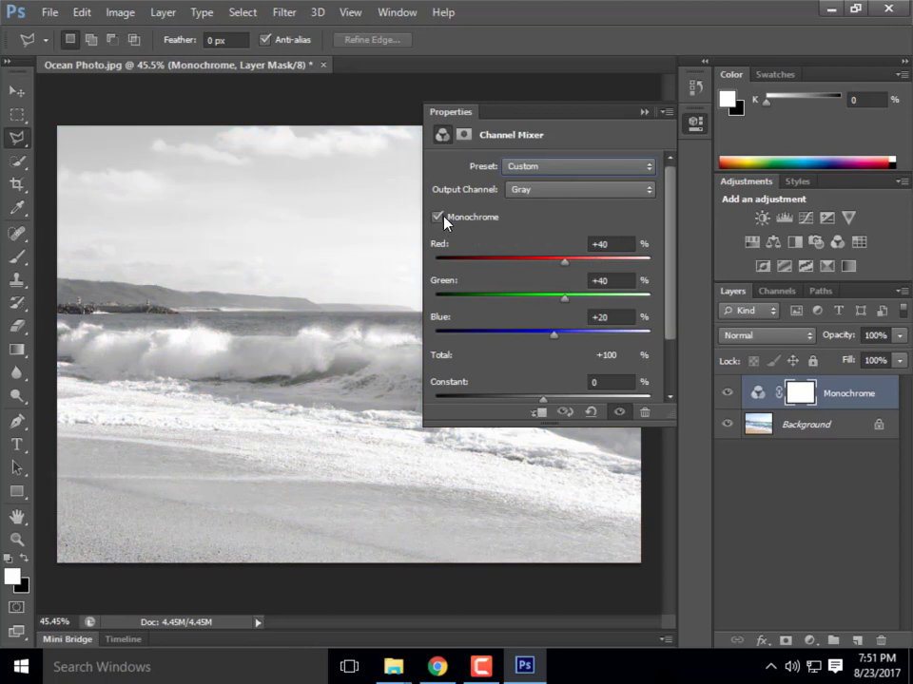
Apply the Black & White Infrared (RGB) preset and narrow the Channel Mixer properties to uncover more of the photo
left_click(578, 187)
left_click(576, 177)
left_click(577, 168)
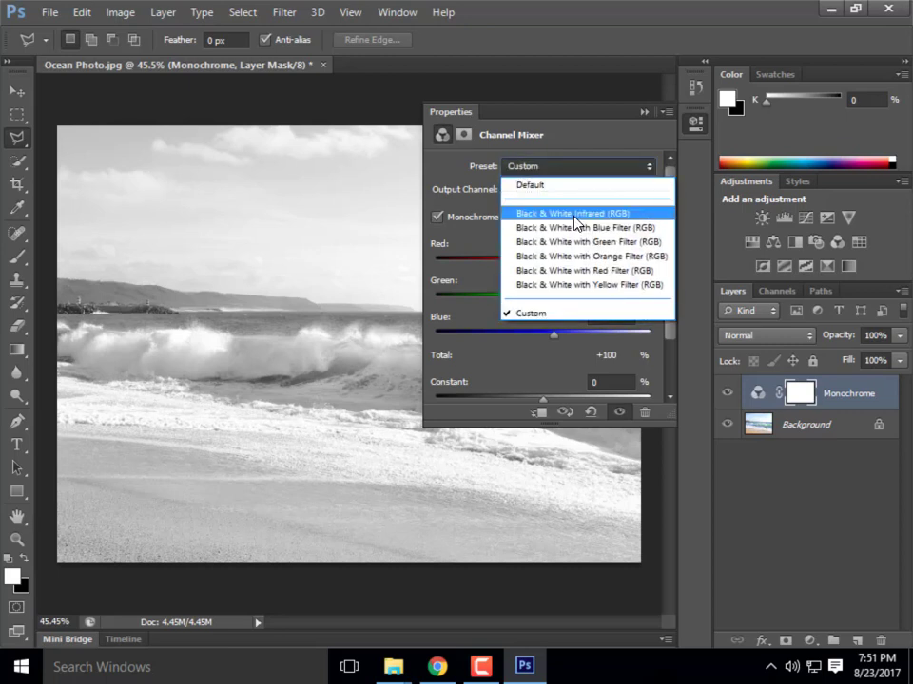
left_click(575, 215)
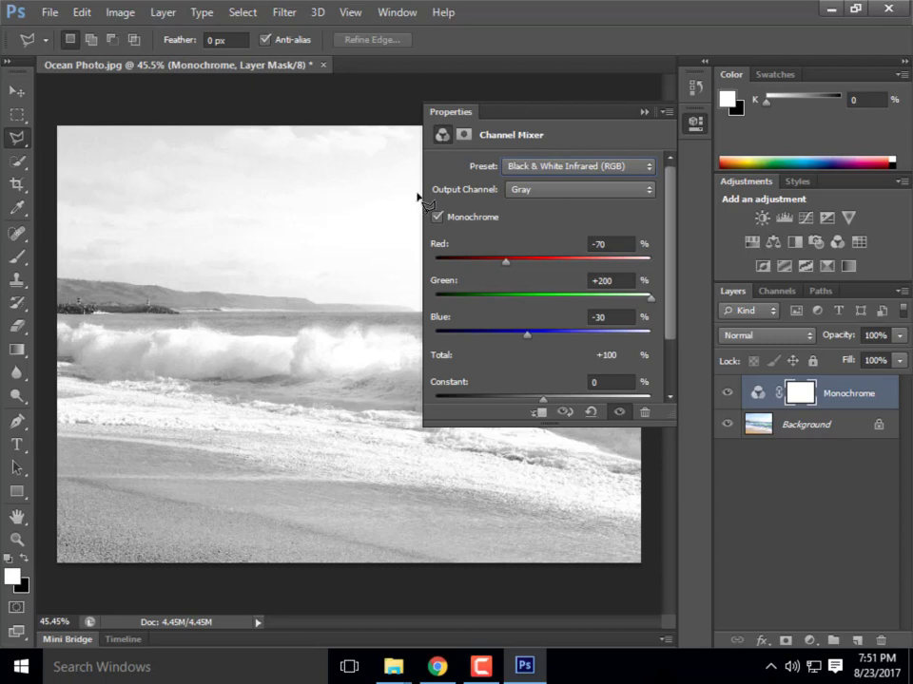
left_click_drag(422, 190, 507, 189)
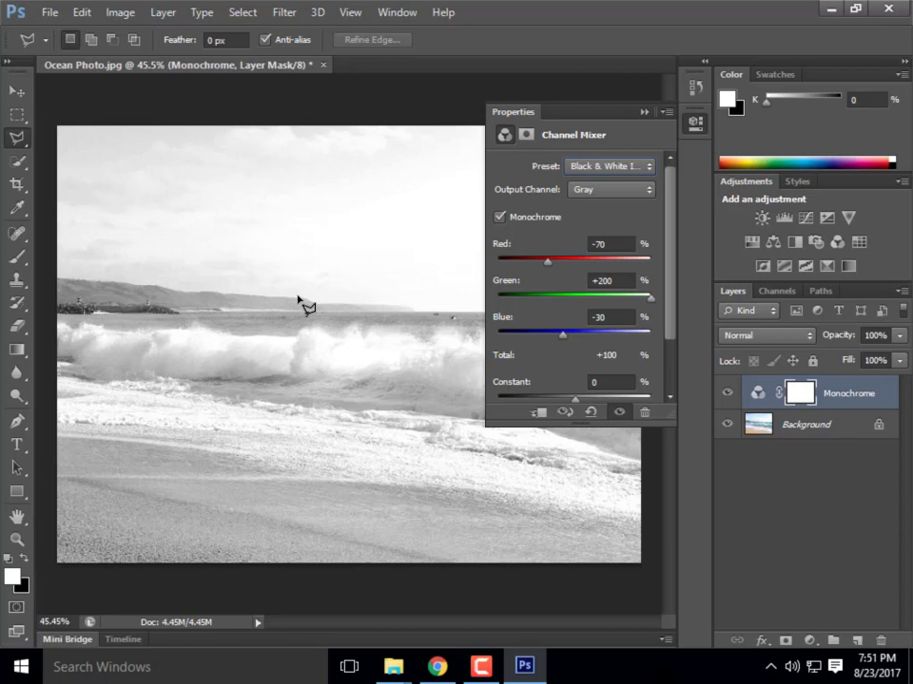
Try the Black & White with Blue Filter (RGB) and Black & White with Green Filter (RGB) presets on the Monochrome layer
left_click(616, 166)
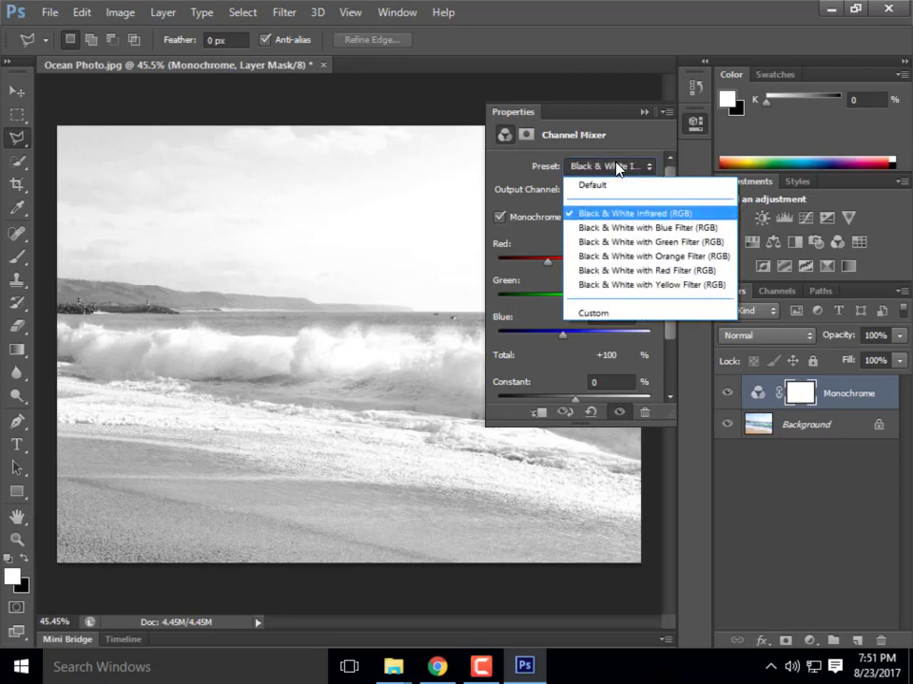
left_click(627, 228)
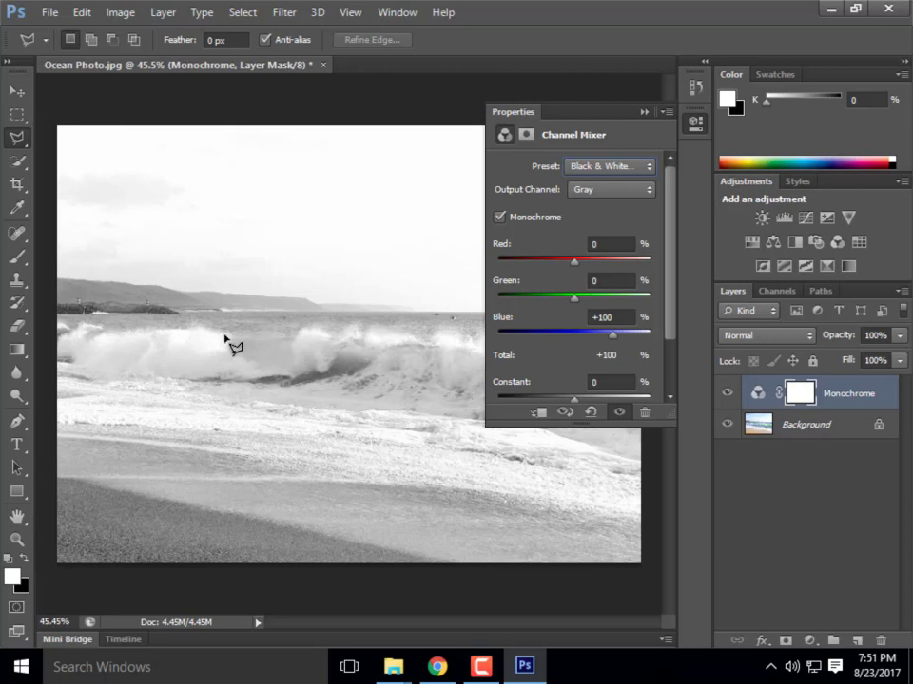
left_click(626, 167)
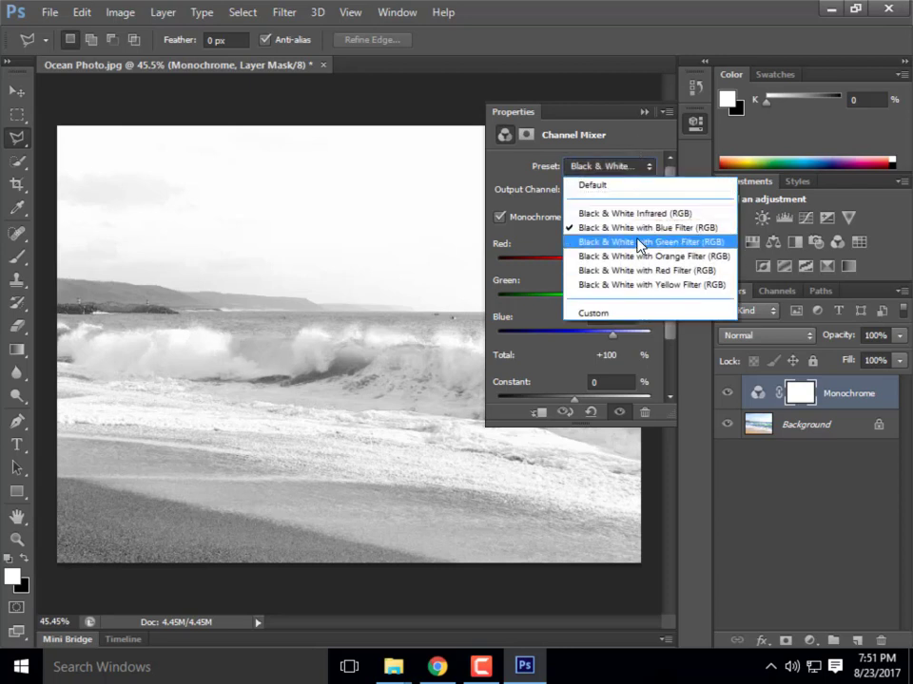
left_click(638, 242)
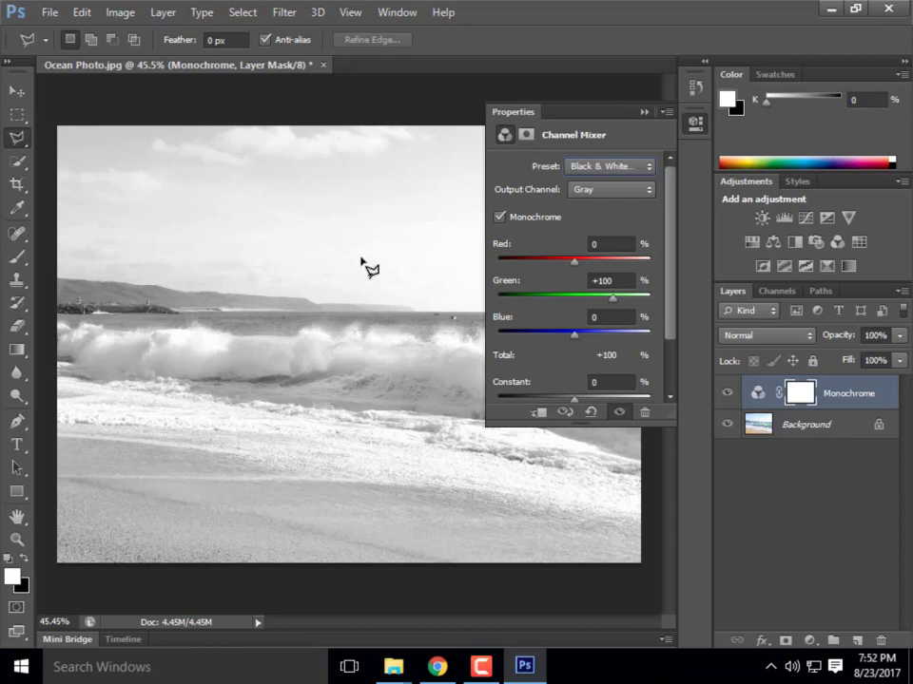
left_click(619, 167)
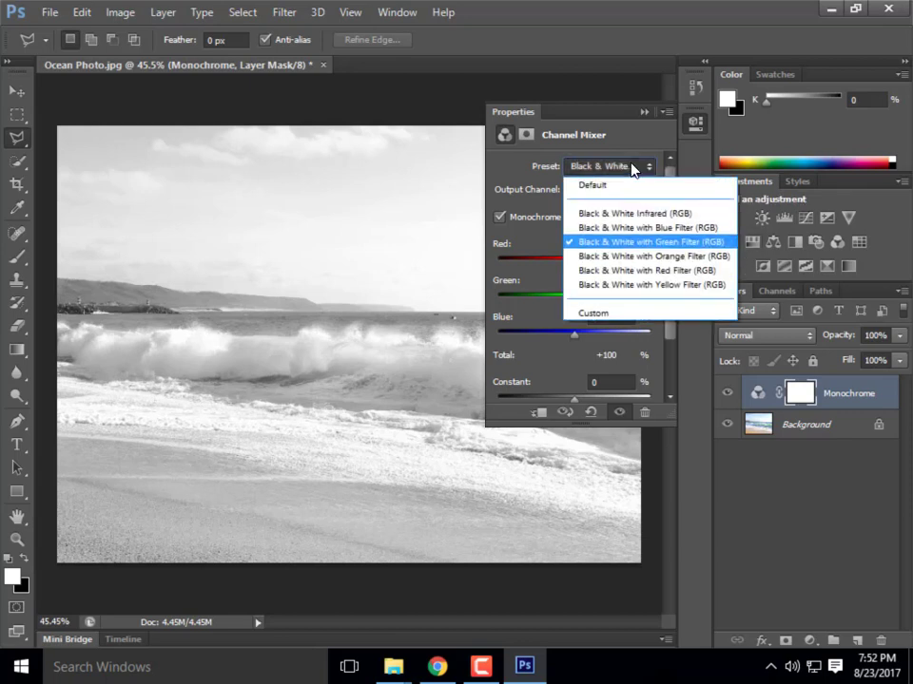
key("Escape")
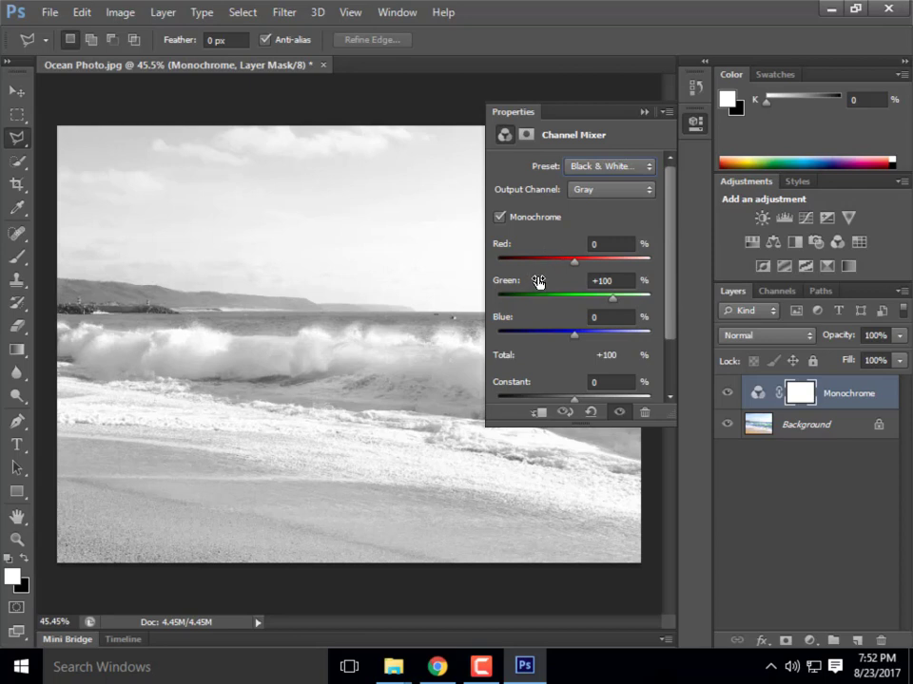
left_click(609, 169)
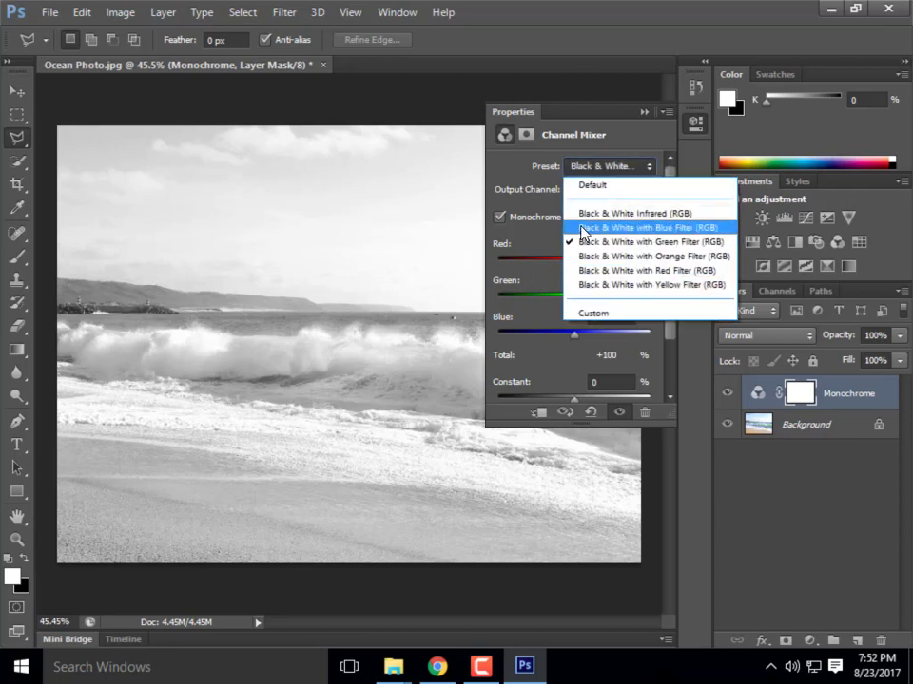
key("Escape")
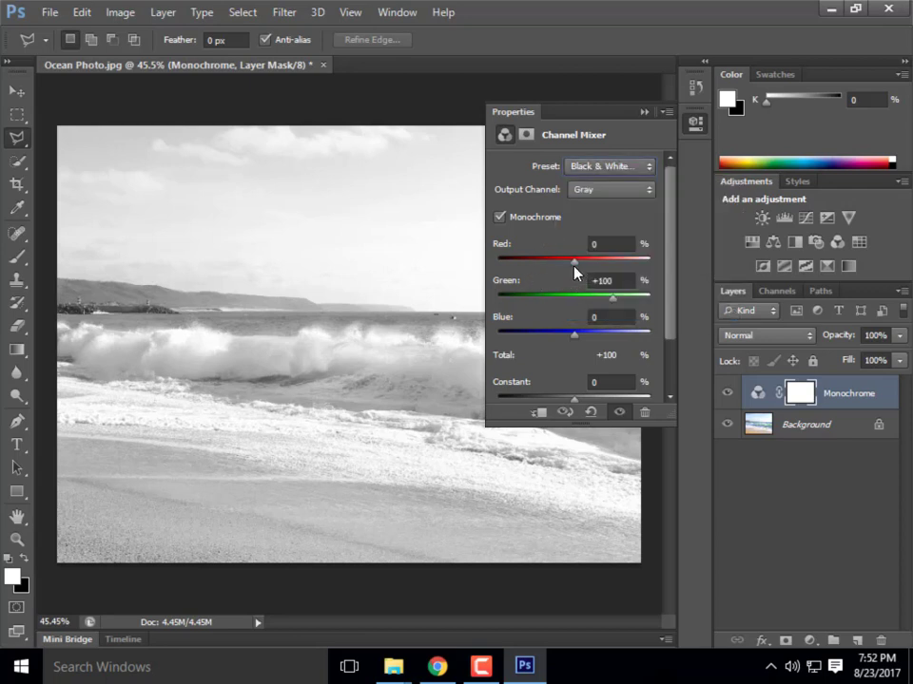
Try raising the Red contribution to +56%, and restore the Black & White with Green Filter (RGB) preset
left_click_drag(575, 269, 596, 268)
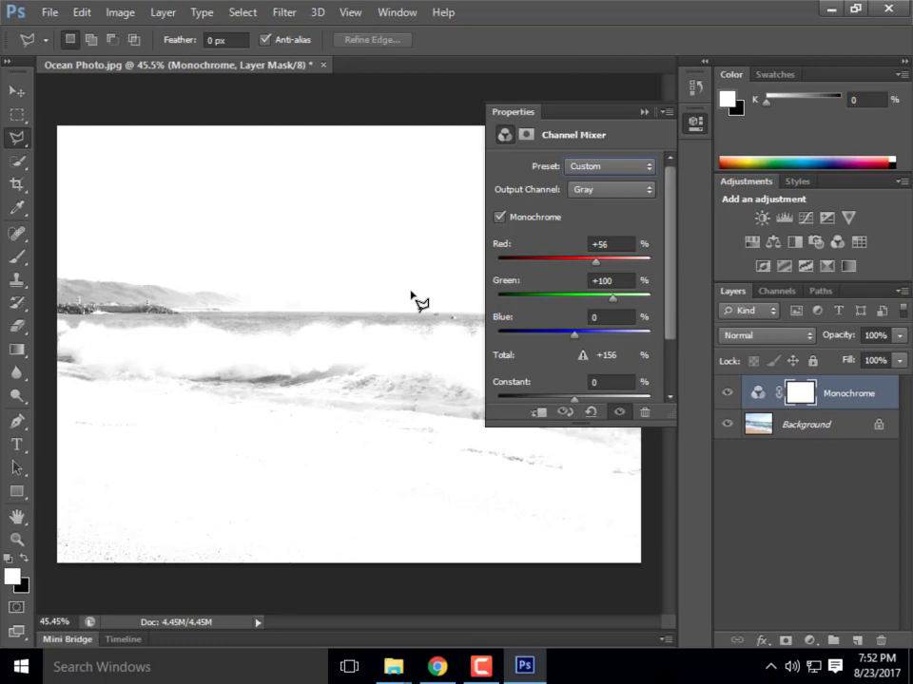
left_click(637, 167)
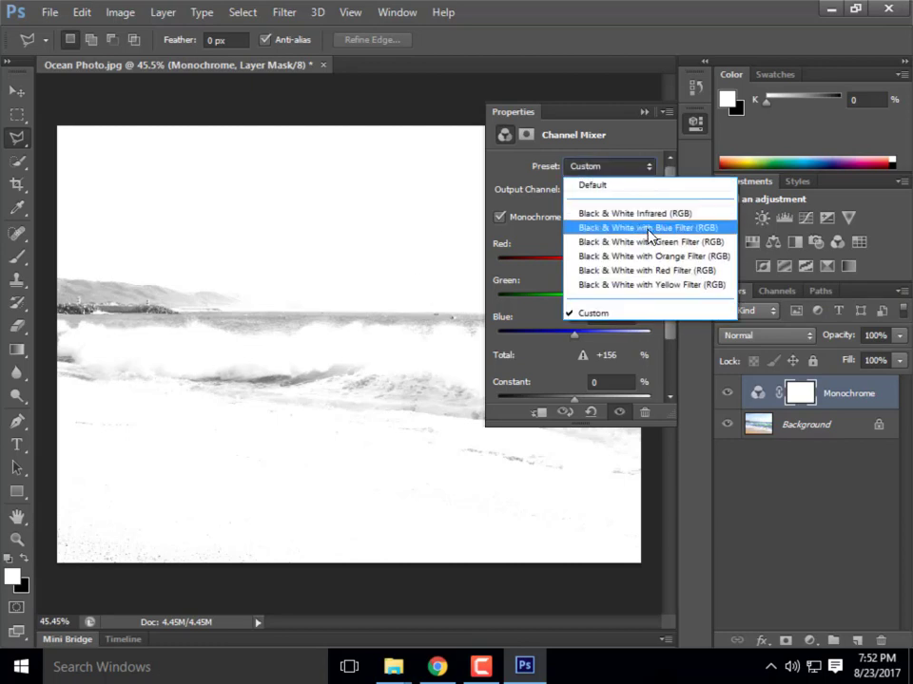
left_click(648, 246)
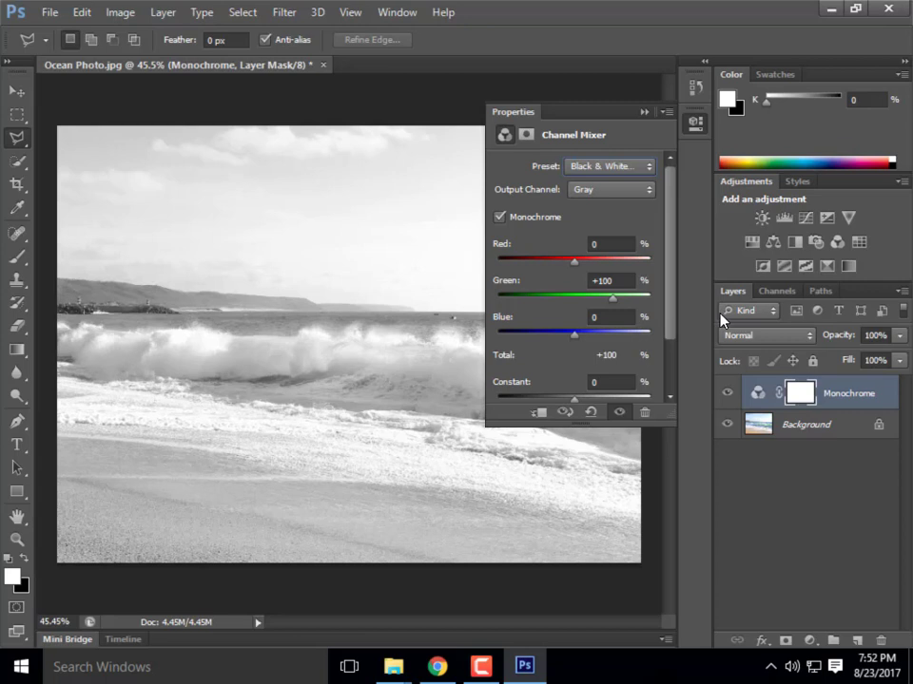
Apply the Black & White with Orange Filter (RGB) preset to the Monochrome layer and collapse its properties
left_click(625, 169)
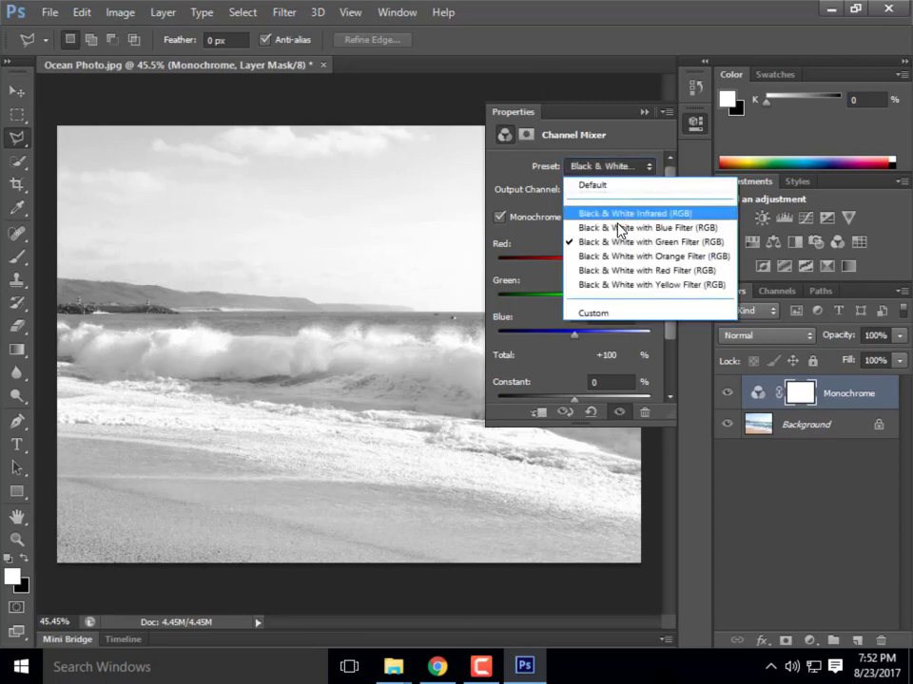
left_click(616, 256)
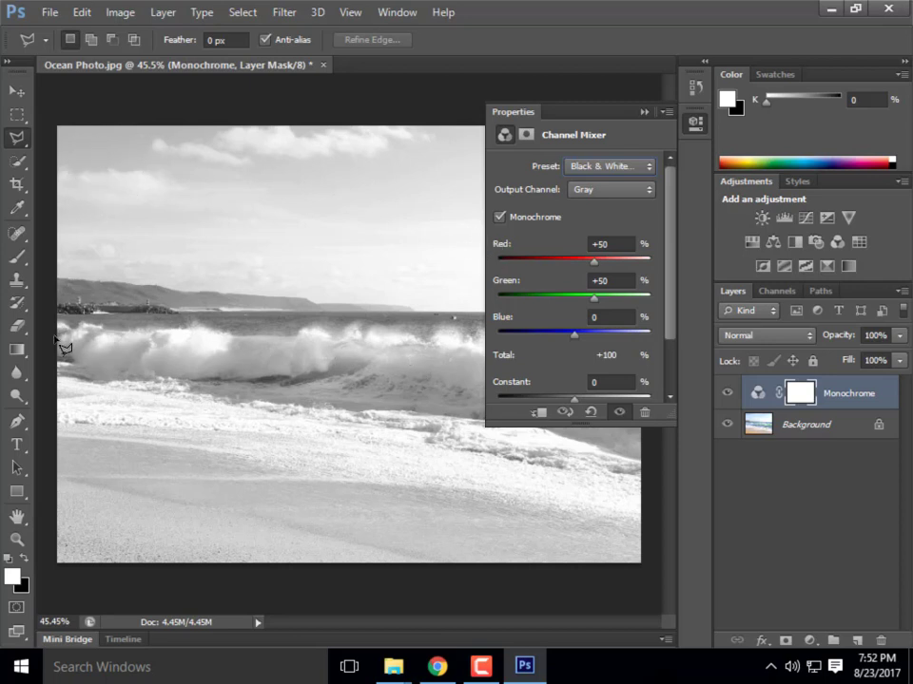
left_click(644, 114)
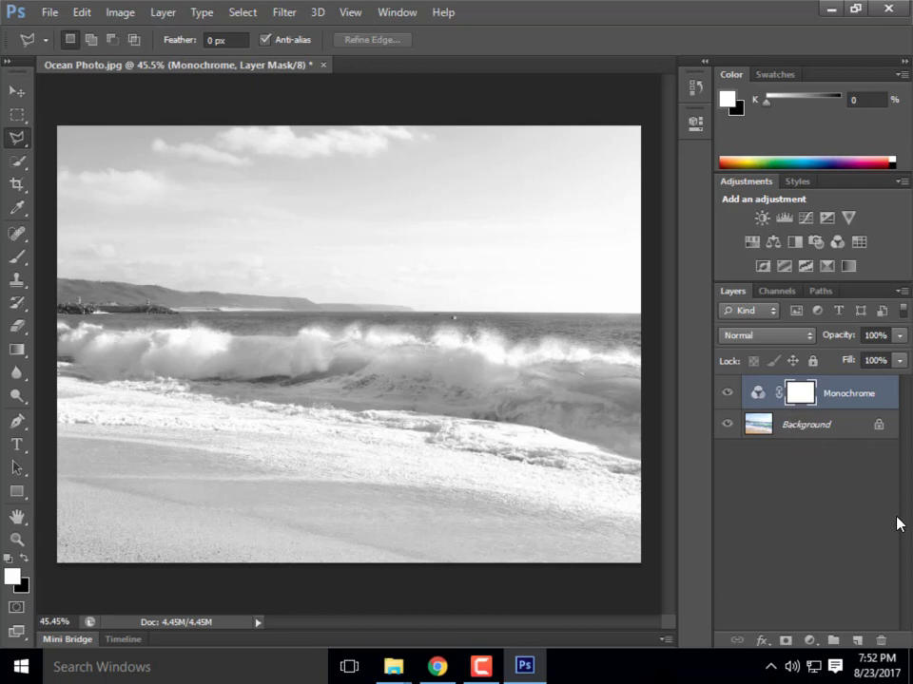
Hide and show the Monochrome layer to compare with the colour original, and reopen its Channel Mixer properties
left_click(727, 395)
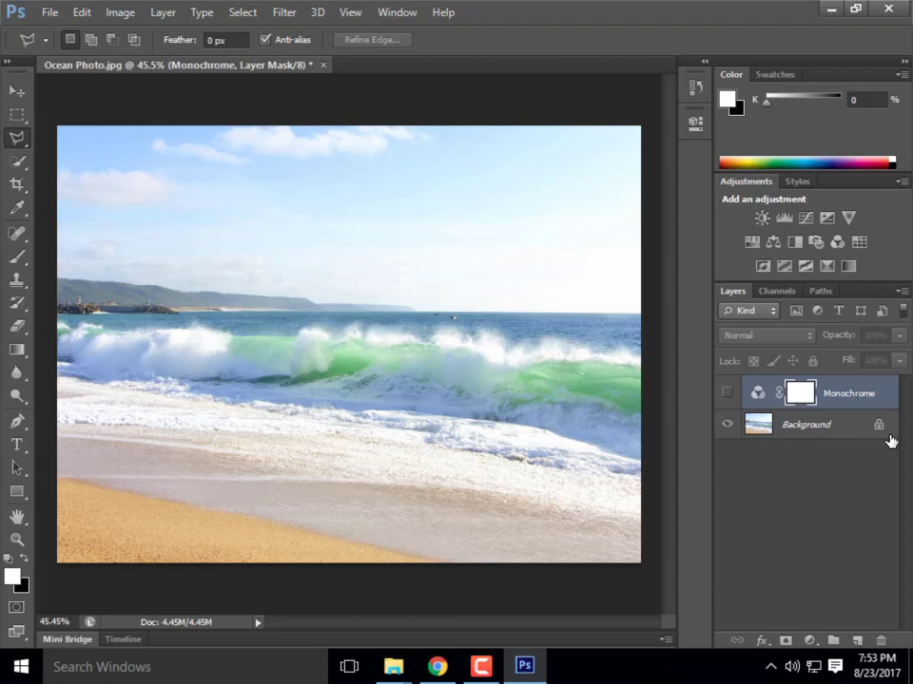
left_click(728, 393)
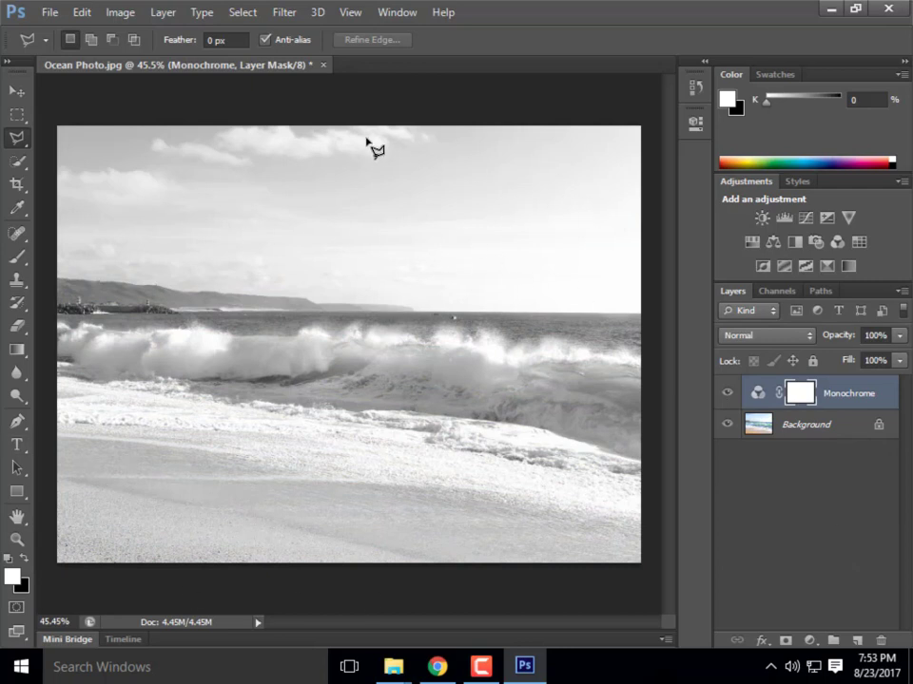
double_click(757, 393)
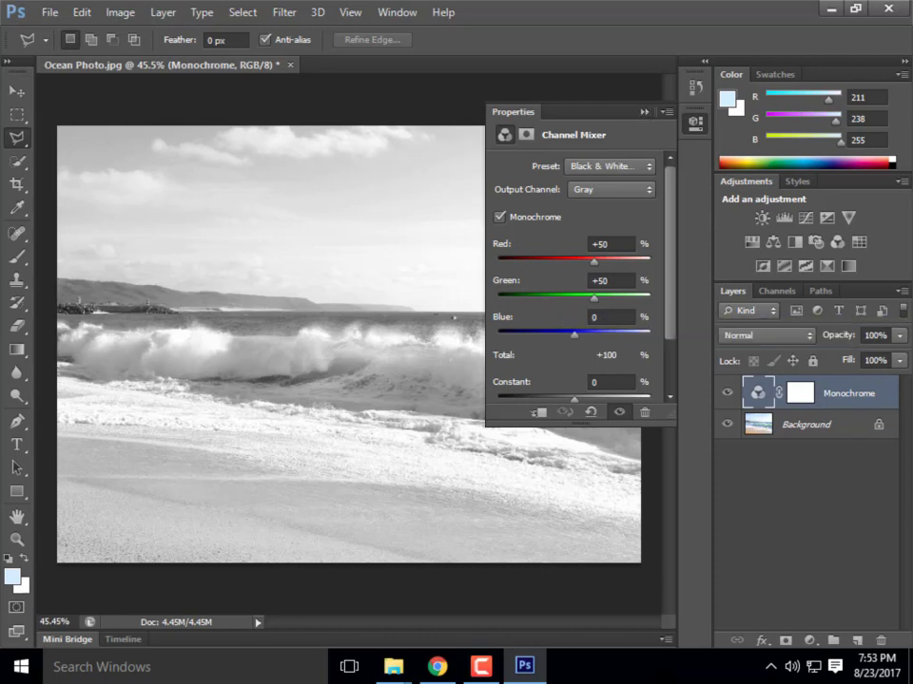
Switch to Chrome, review the Part 1 instructions of the Exercise 4 assignment, and return to Photoshop
left_click(437, 666)
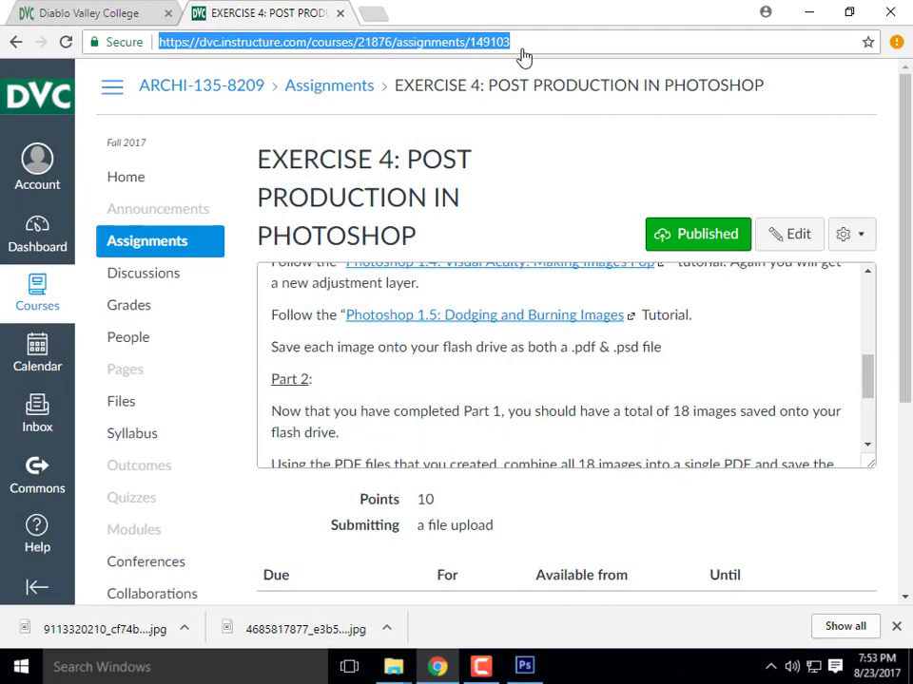
scroll(419, 378, "up", 5)
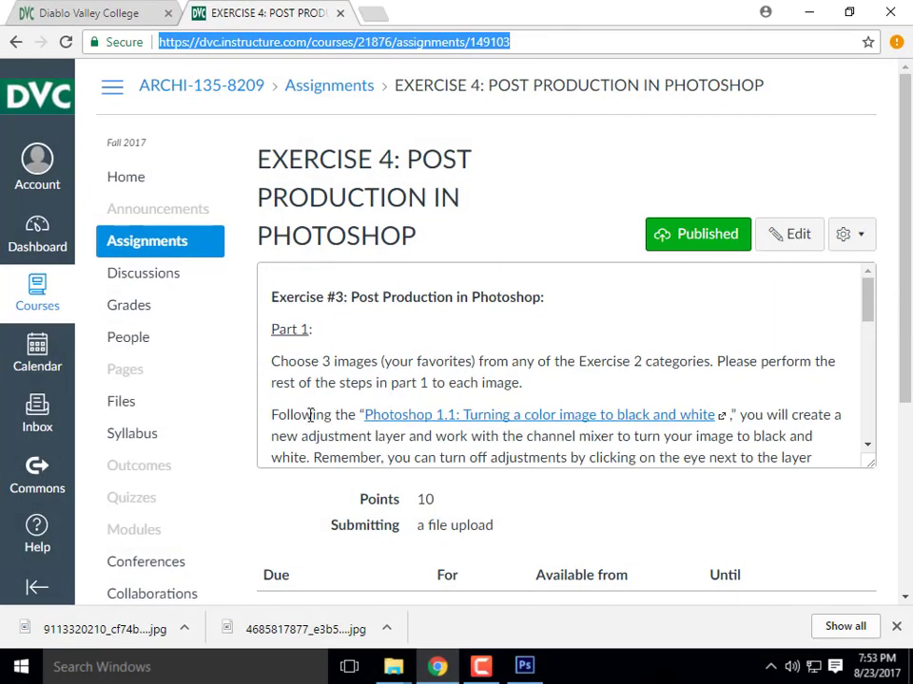
scroll(310, 413, "down", 2)
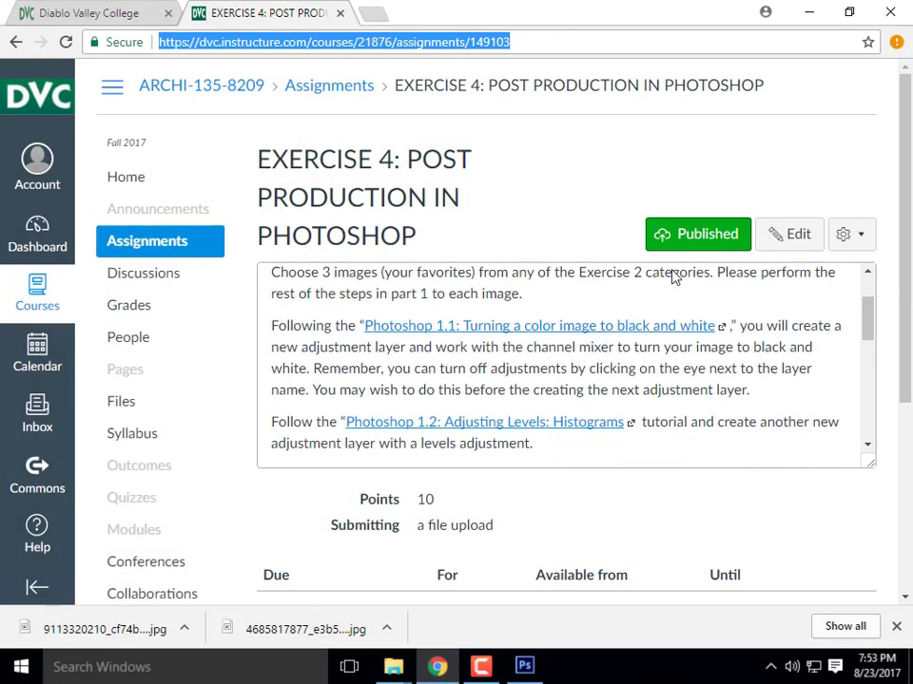
left_click(813, 13)
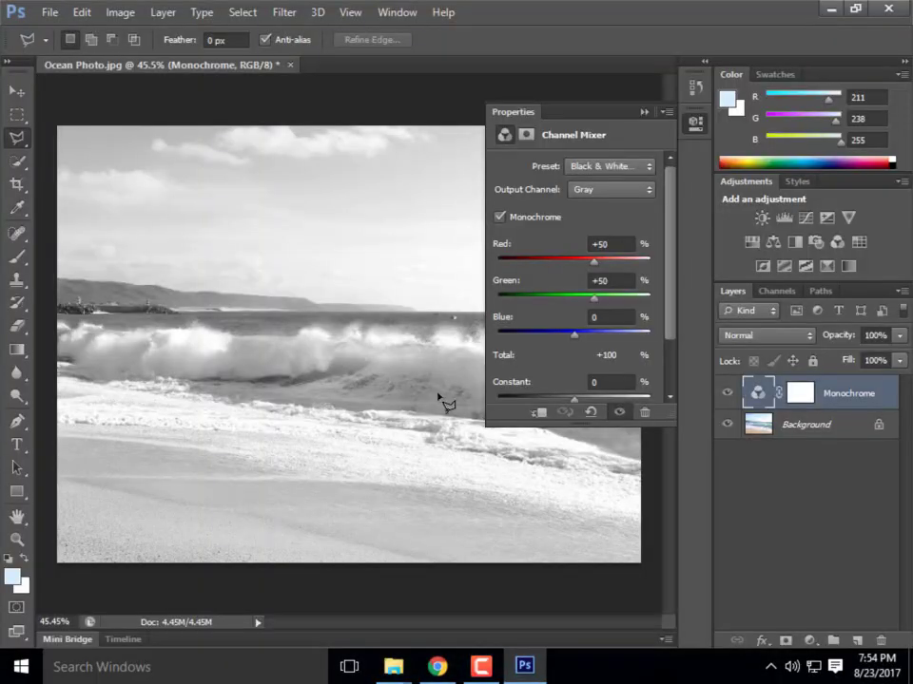
Collapse the Channel Mixer properties and hide the Monochrome layer
left_click(644, 112)
left_click(728, 394)
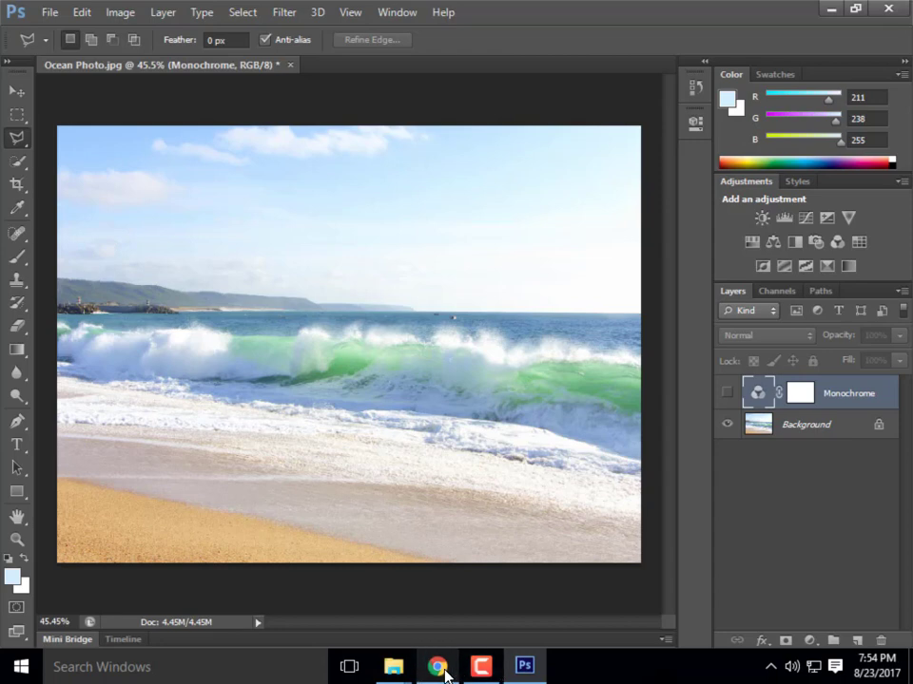
Create a Levels adjustment layer named Levels above the Monochrome layer
mouse_move(511, 652)
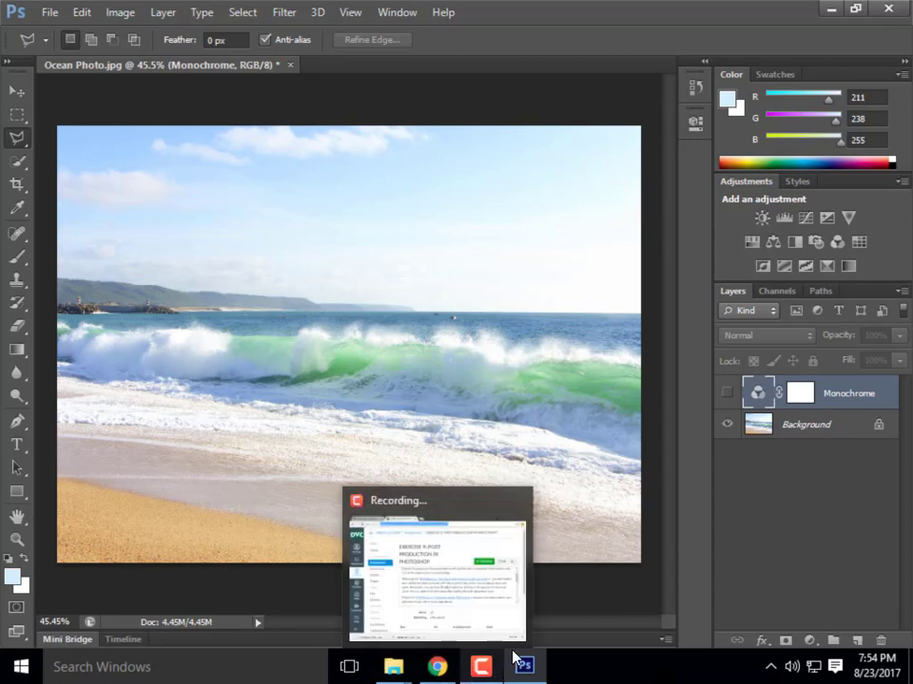
left_click(123, 13)
left_click(123, 12)
left_click(159, 9)
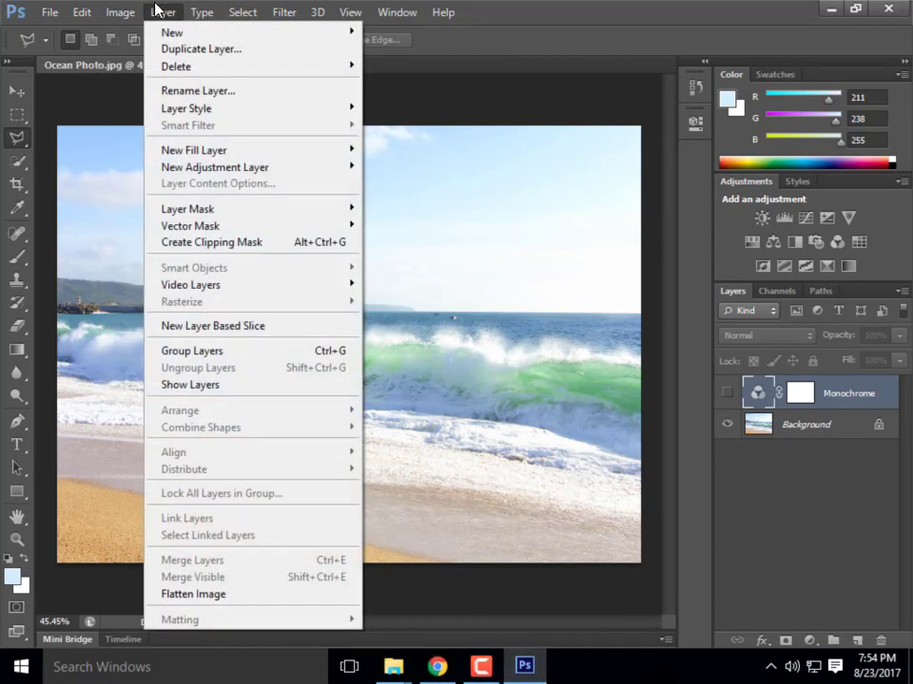
mouse_move(221, 173)
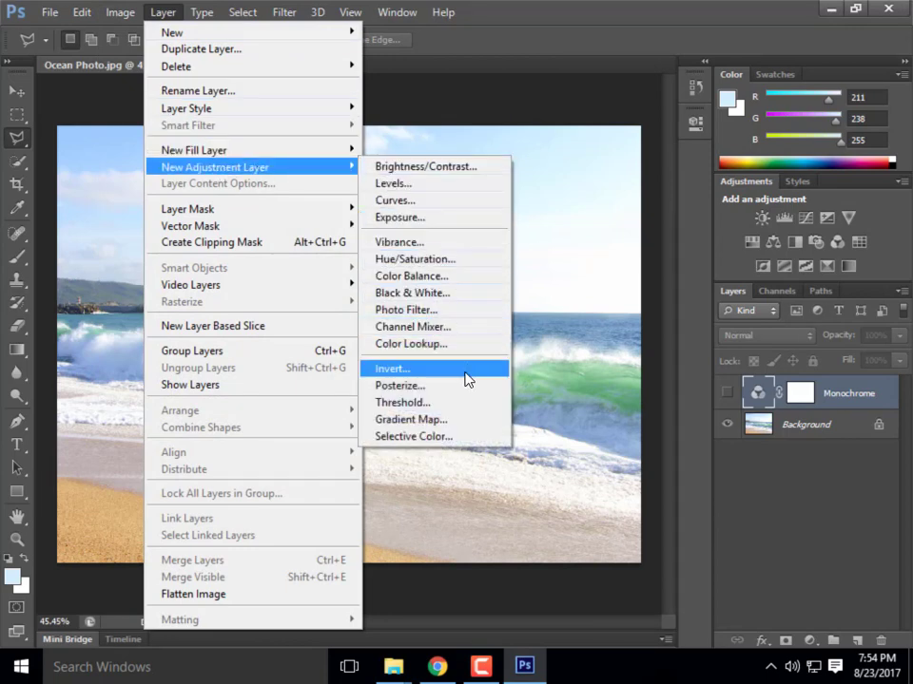
left_click(417, 183)
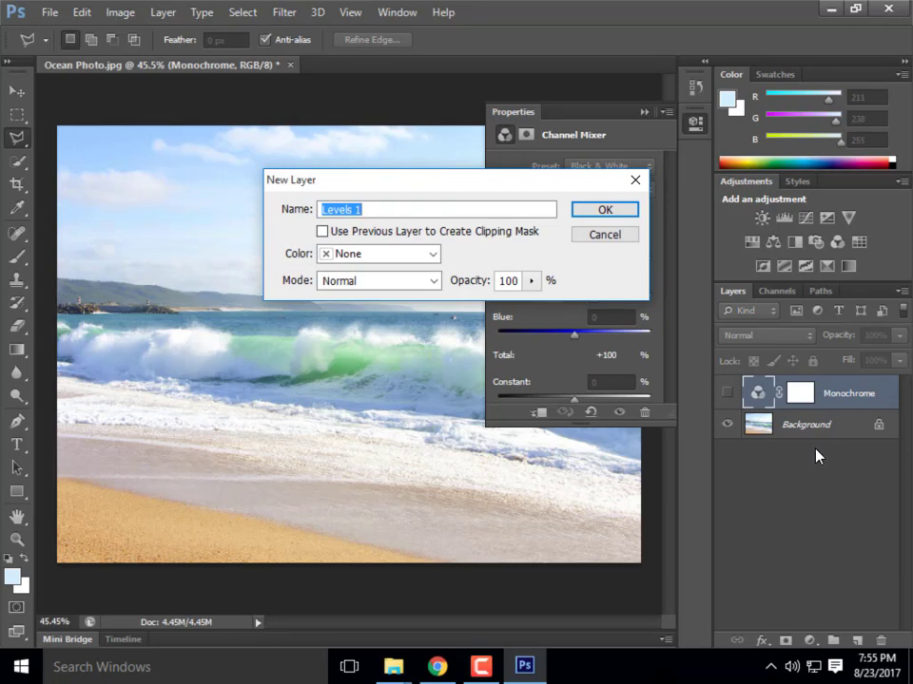
type("Levels")
left_click(598, 212)
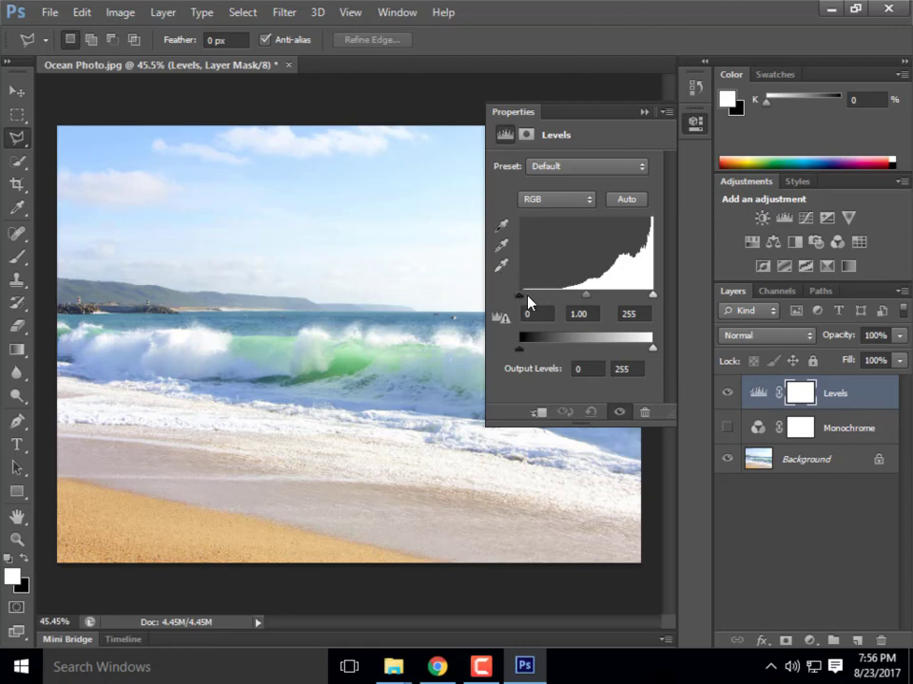
Set the black input level of the Levels adjustment to 73 to deepen the photo's shadows
left_click_drag(521, 301, 559, 303)
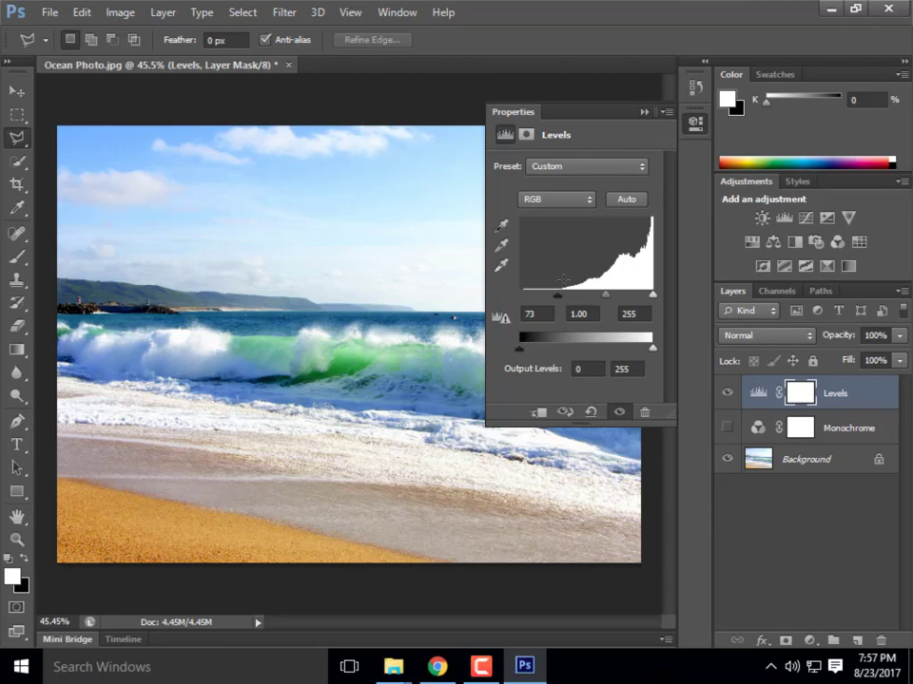
Lower the black input level of the Levels adjustment to 71 and toggle the layer's visibility to compare the photo before and after
left_click_drag(559, 299, 556, 298)
left_click(644, 112)
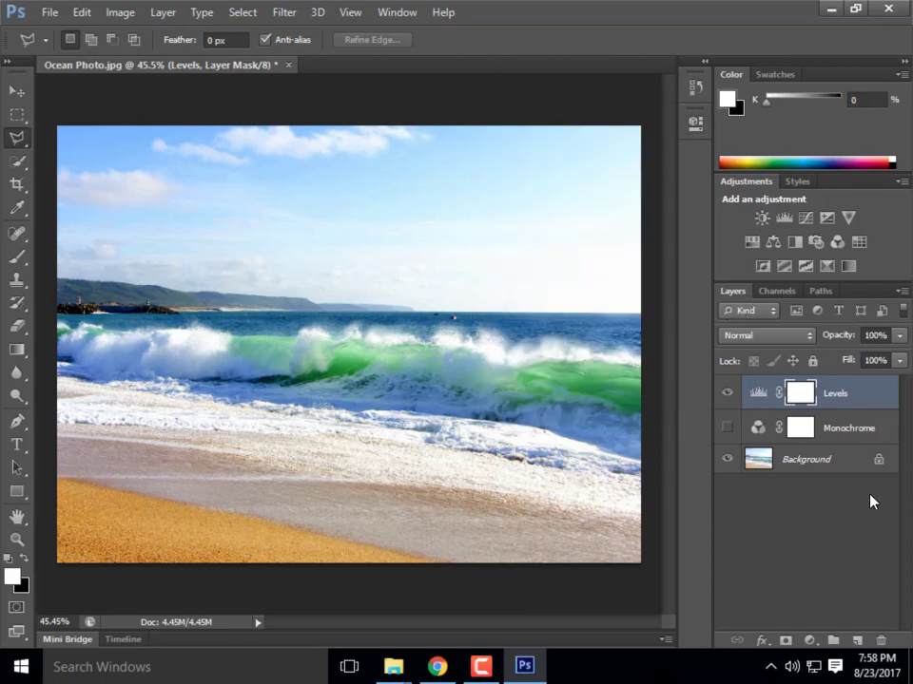
left_click(727, 394)
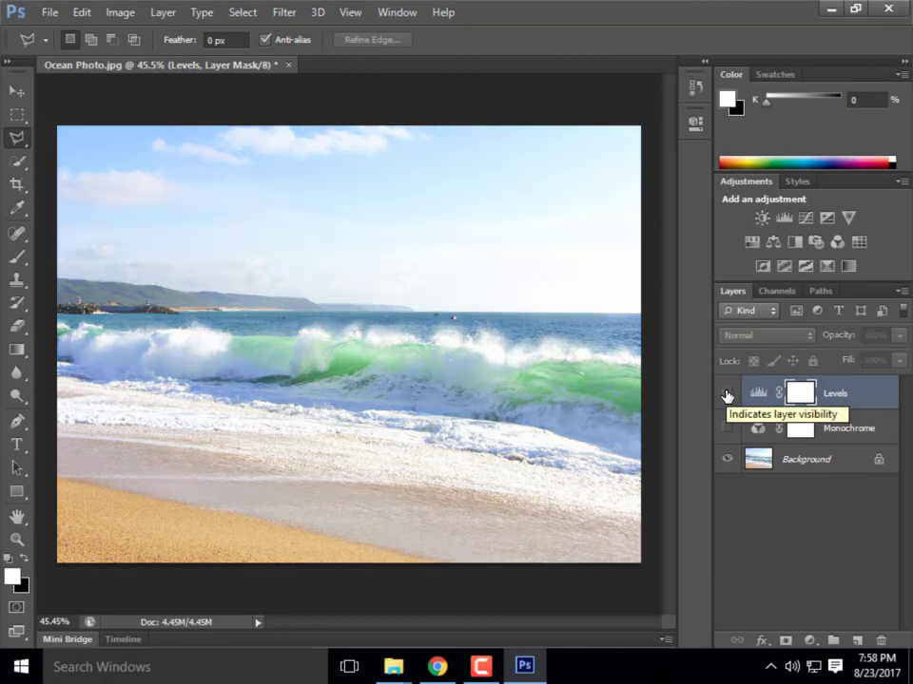
left_click(727, 394)
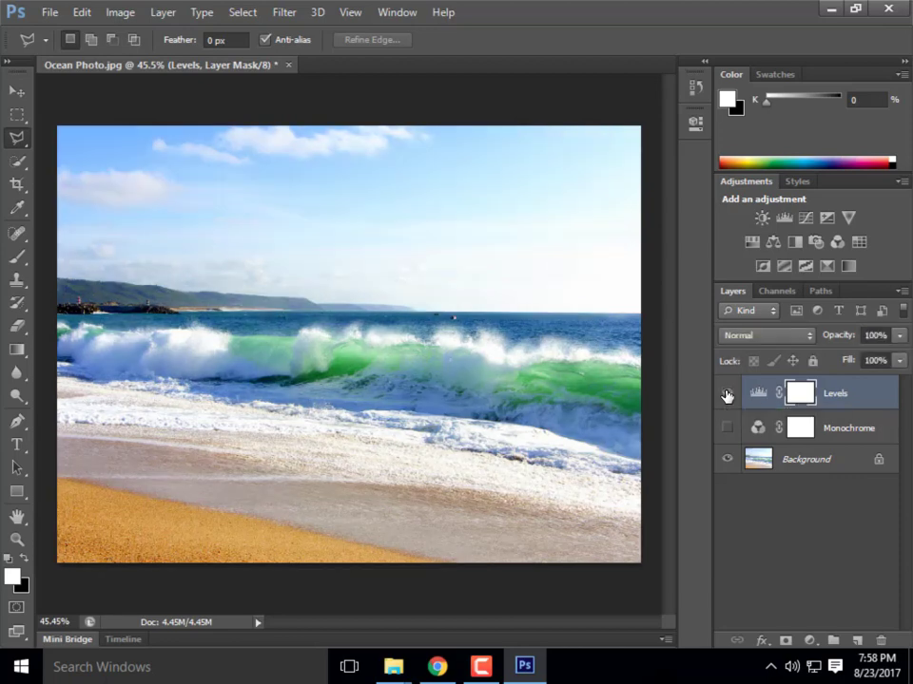
left_click(727, 393)
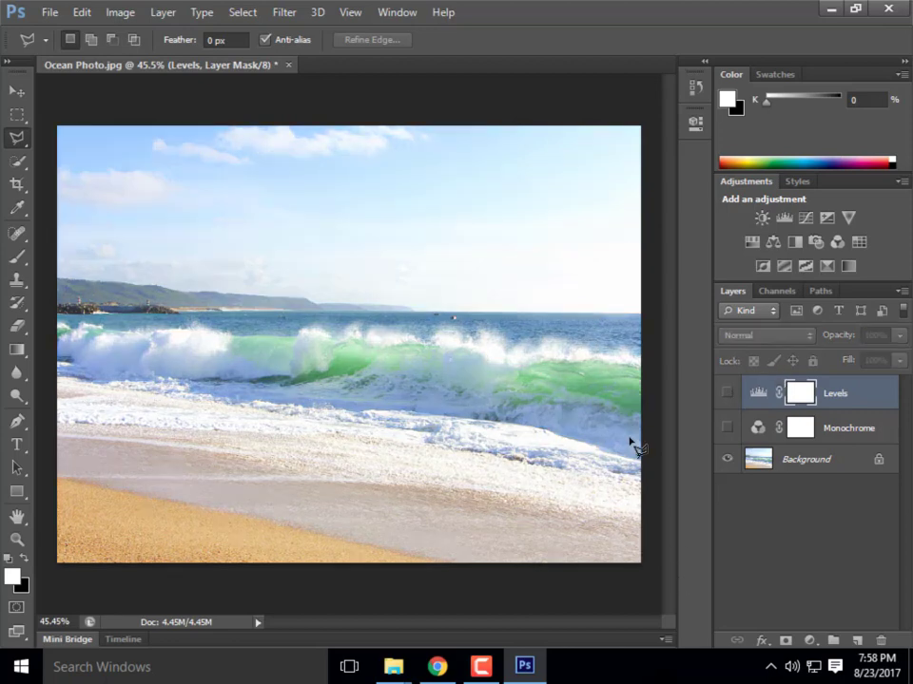
left_click(727, 393)
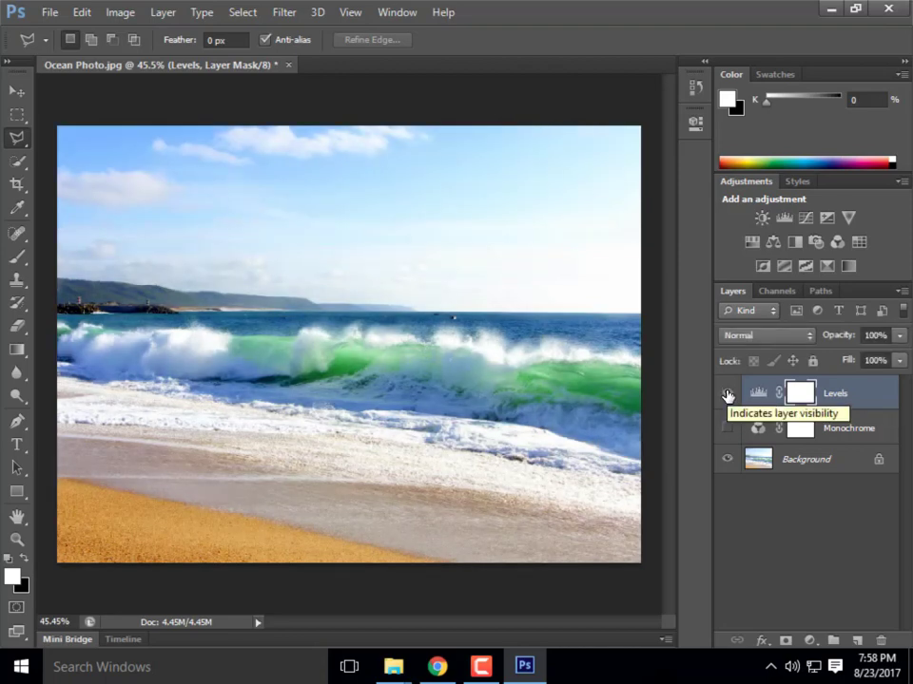
Open the Yosemite Photo file from the Week 2B-Content folder
left_click(41, 14)
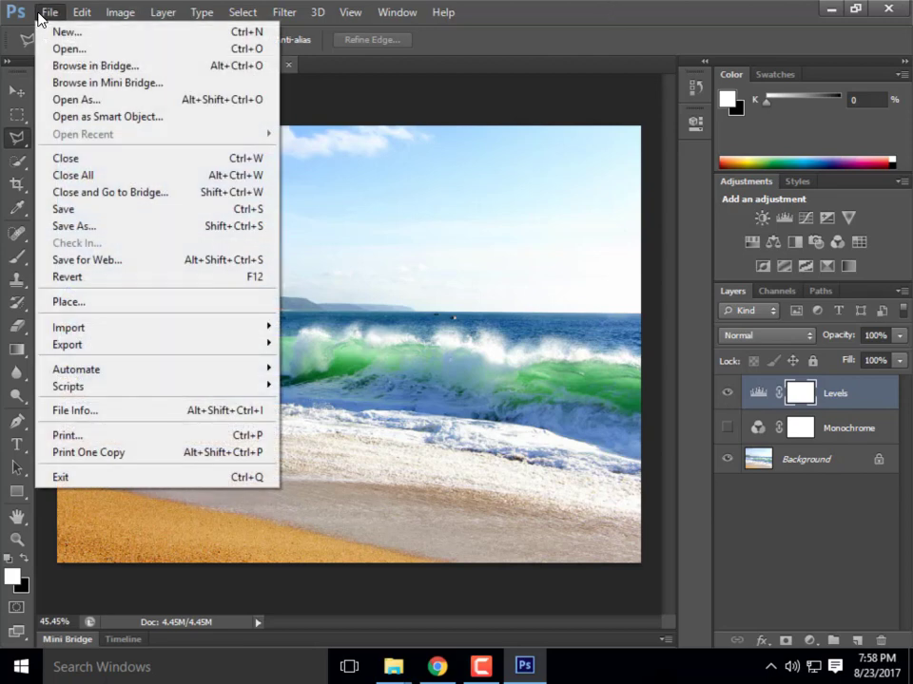
left_click(81, 55)
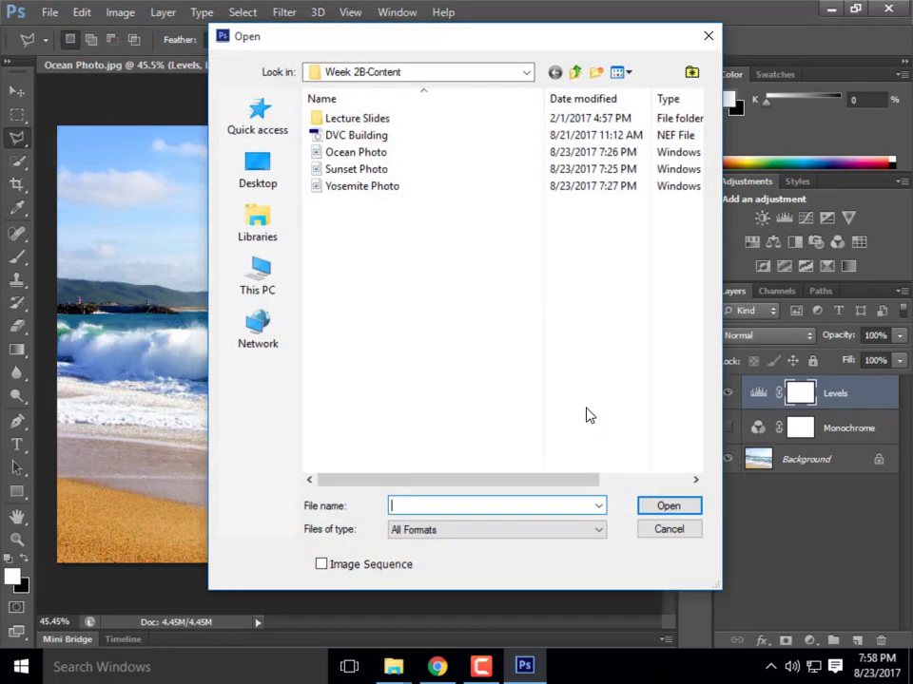
double_click(369, 187)
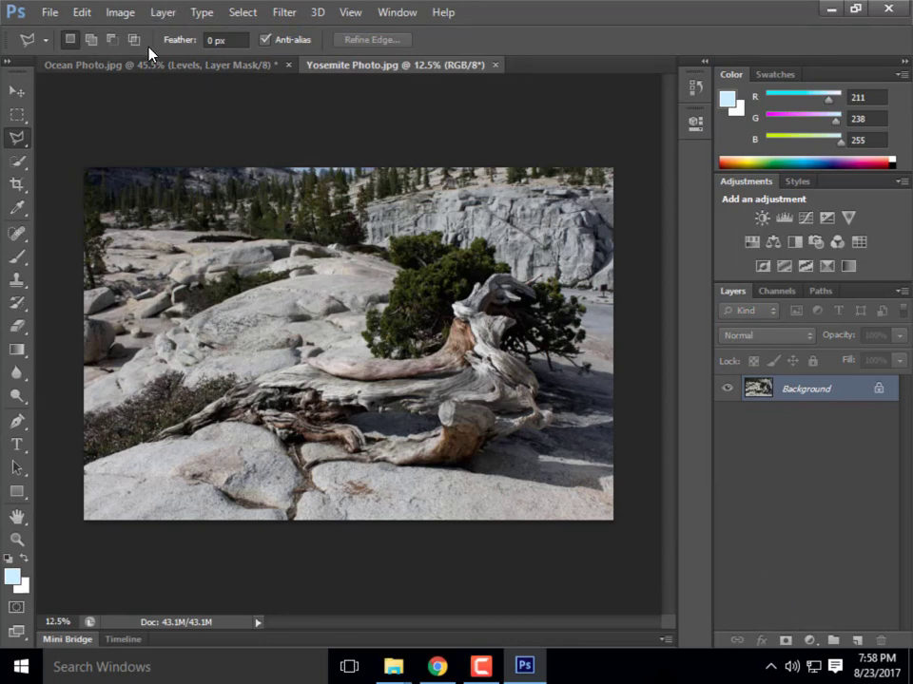
left_click(118, 11)
mouse_move(139, 61)
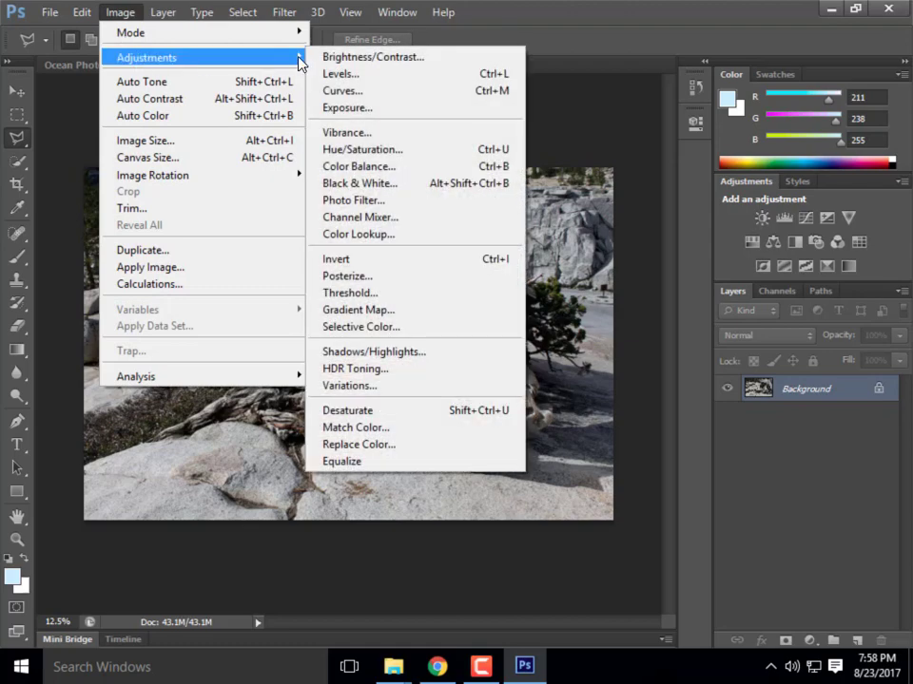
left_click(385, 92)
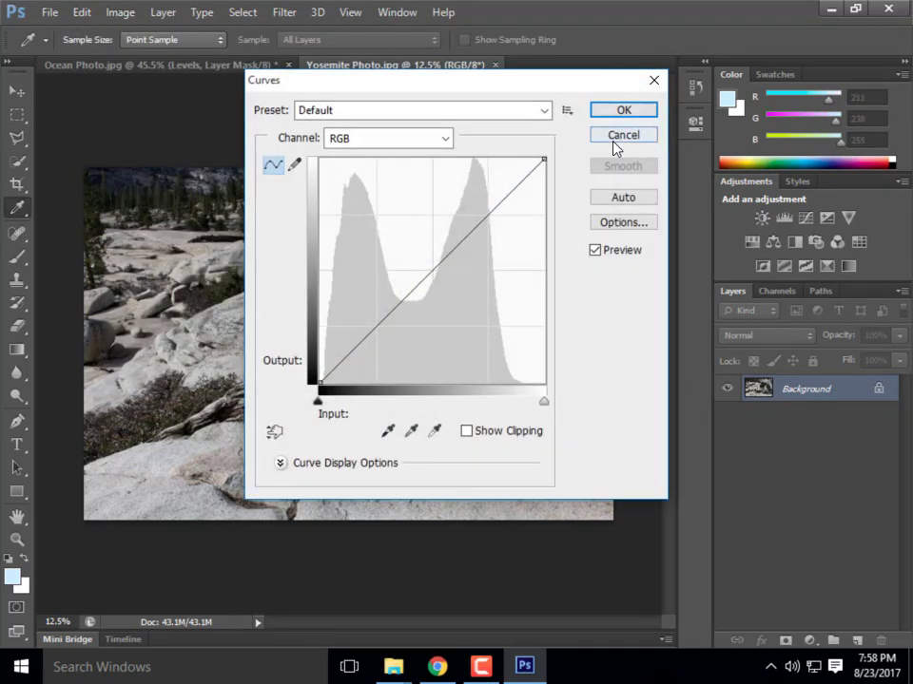
left_click(614, 141)
Create a Levels adjustment layer above the Background of the Yosemite photo, keeping the default layer options
left_click(82, 11)
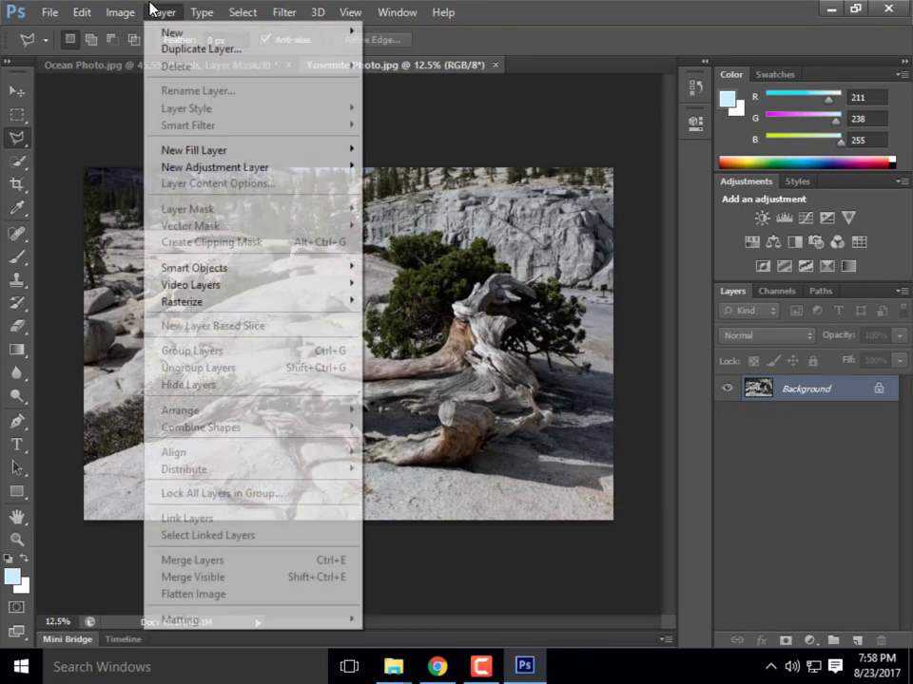
mouse_move(246, 168)
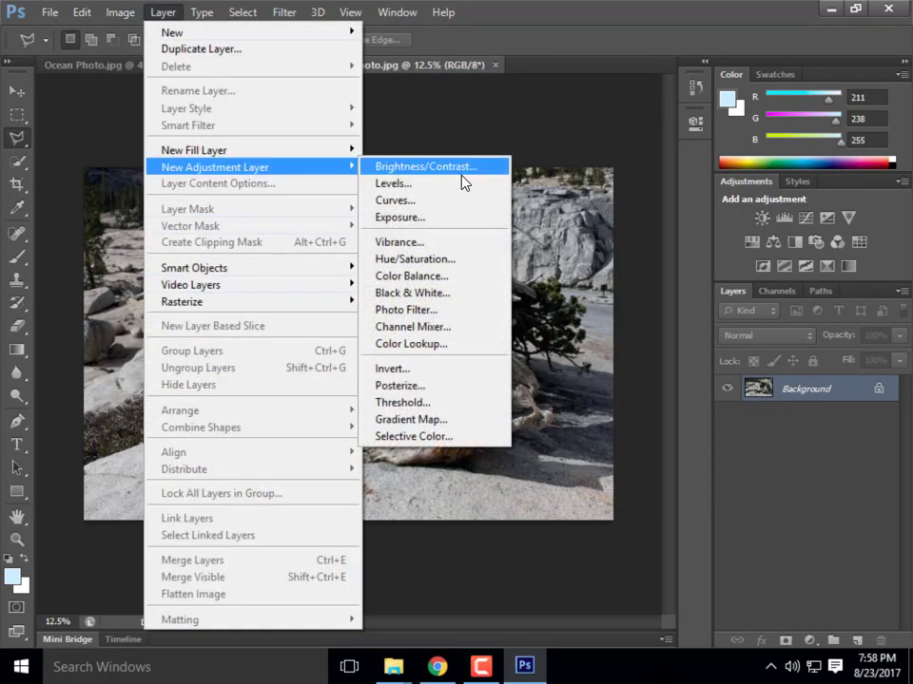
left_click(464, 183)
left_click(580, 211)
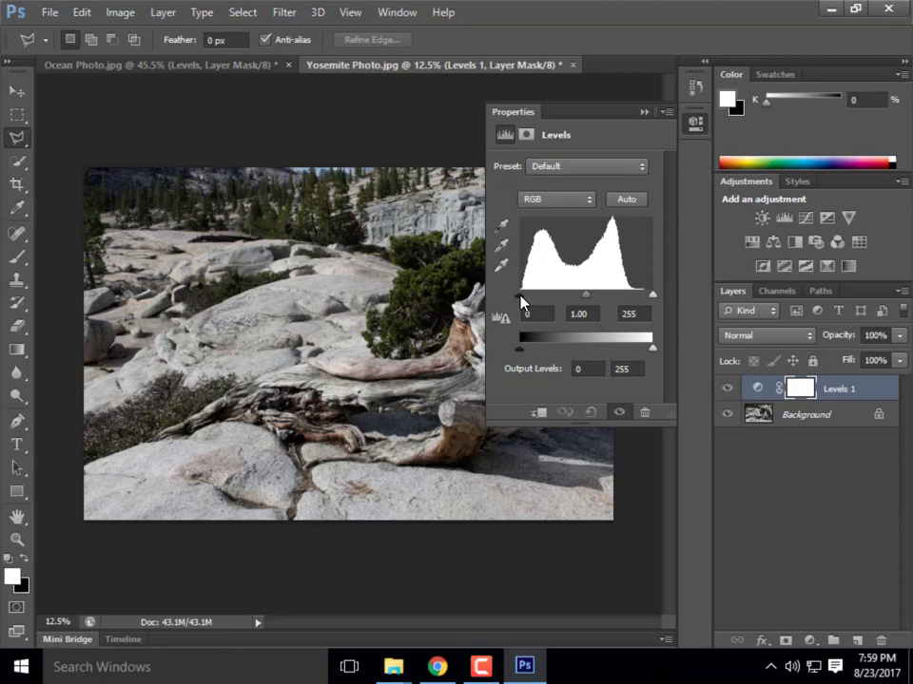
Set the Levels black input to 7 and white input to 211, and compare the Yosemite photo with and without the adjustment
left_click_drag(521, 300, 525, 301)
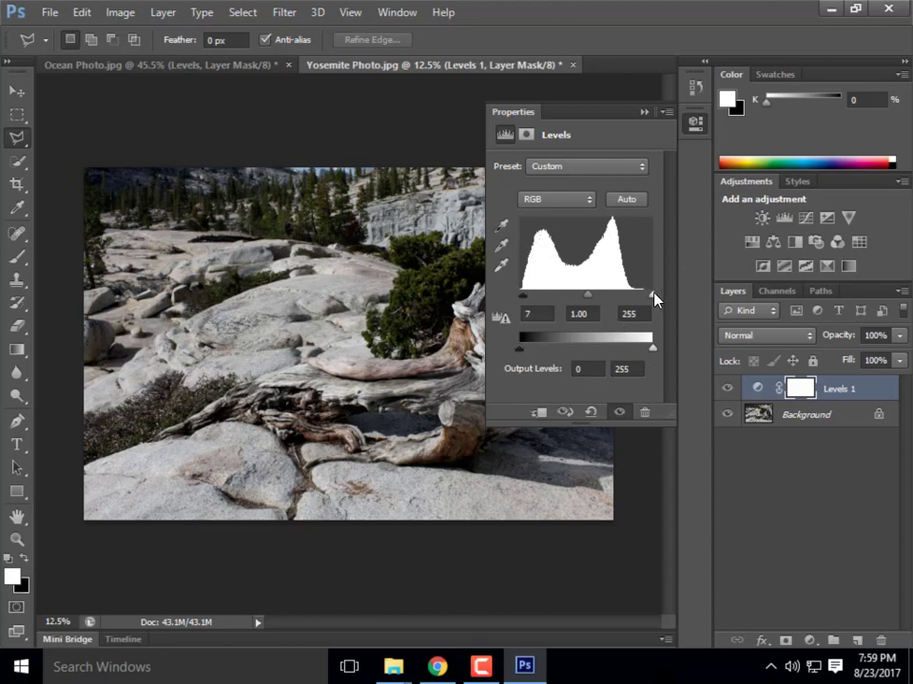
left_click_drag(653, 297, 630, 300)
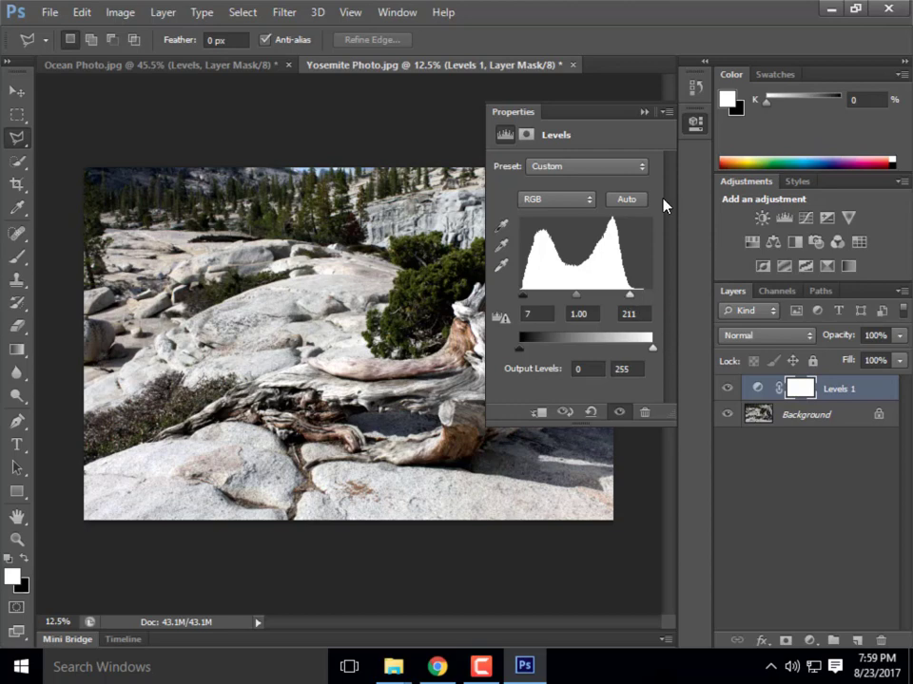
left_click(643, 111)
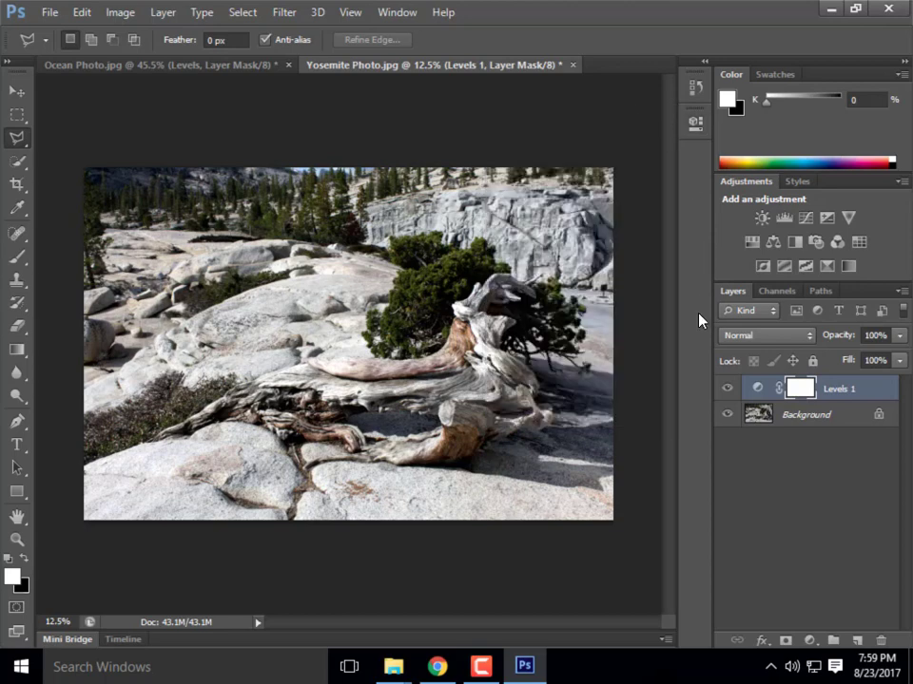
left_click(728, 391)
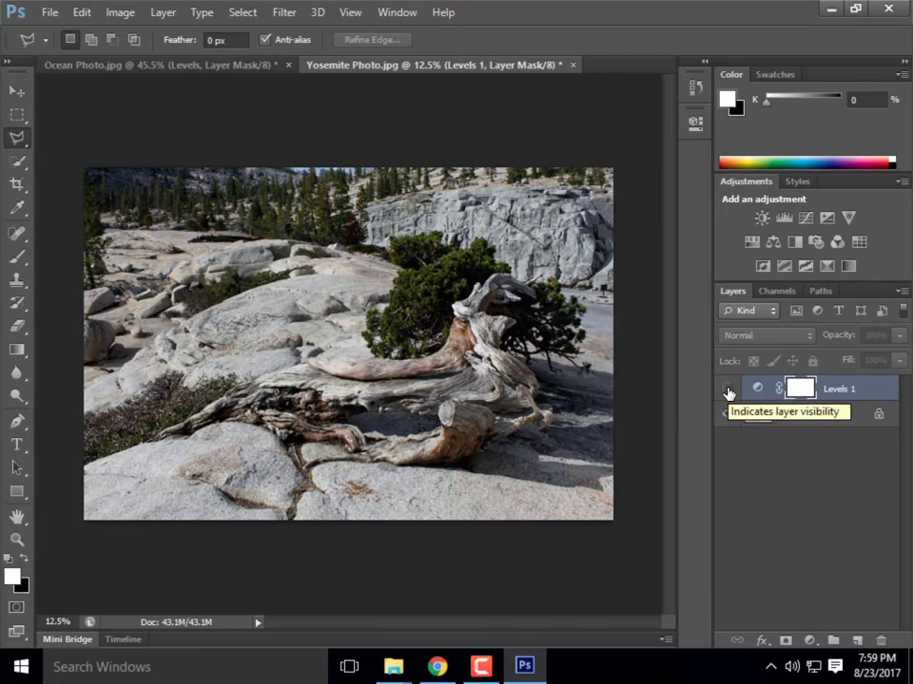
left_click(729, 391)
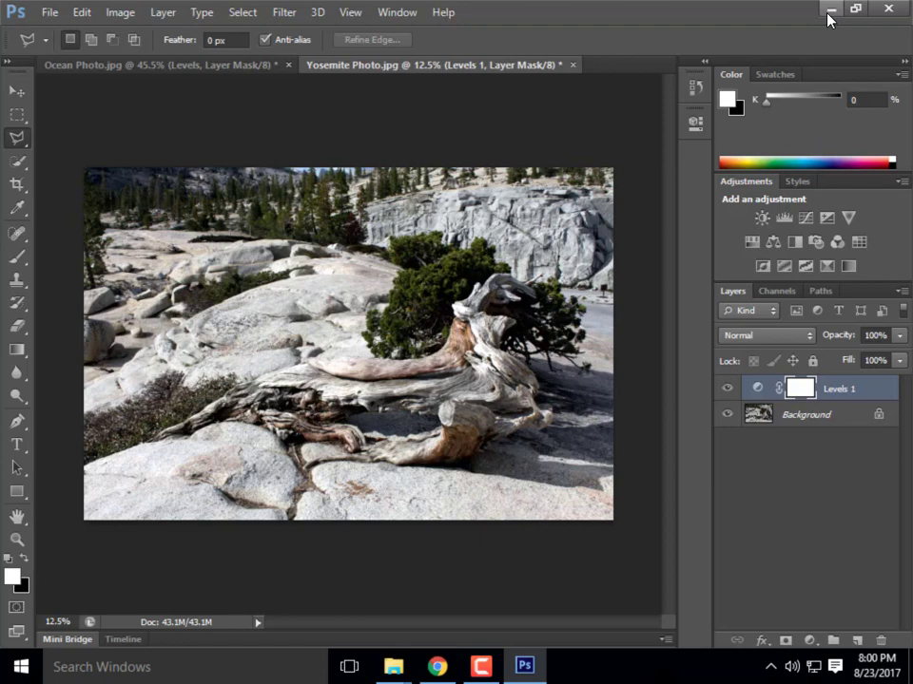
Switch to Chrome, review the Exercise 4 instructions on the Levels and Curves adjustment layers, and return to Photoshop
left_click(437, 668)
scroll(528, 415, "down", 1)
scroll(527, 415, "down", 1)
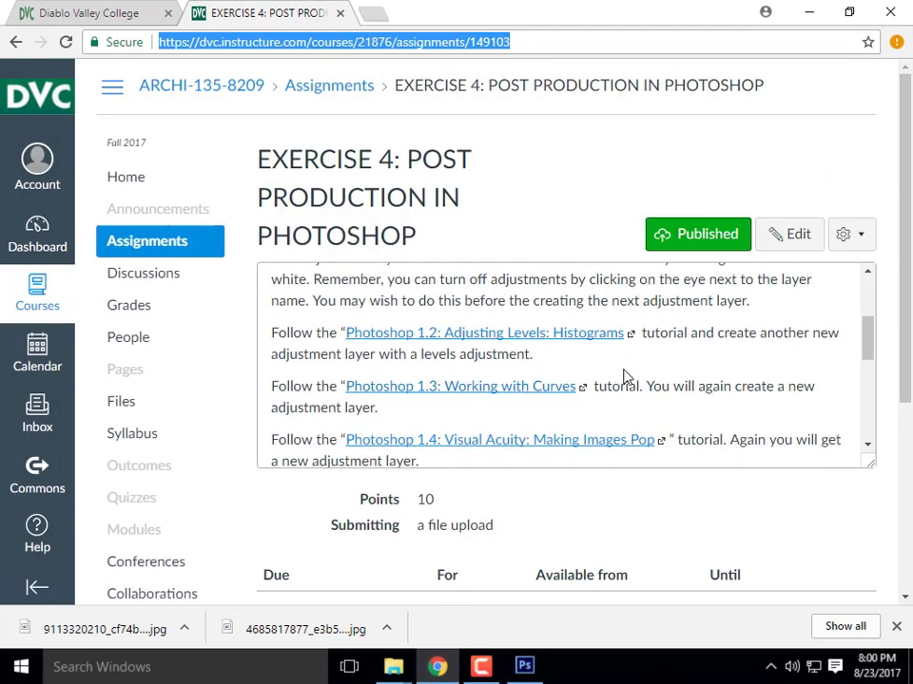
left_click(810, 13)
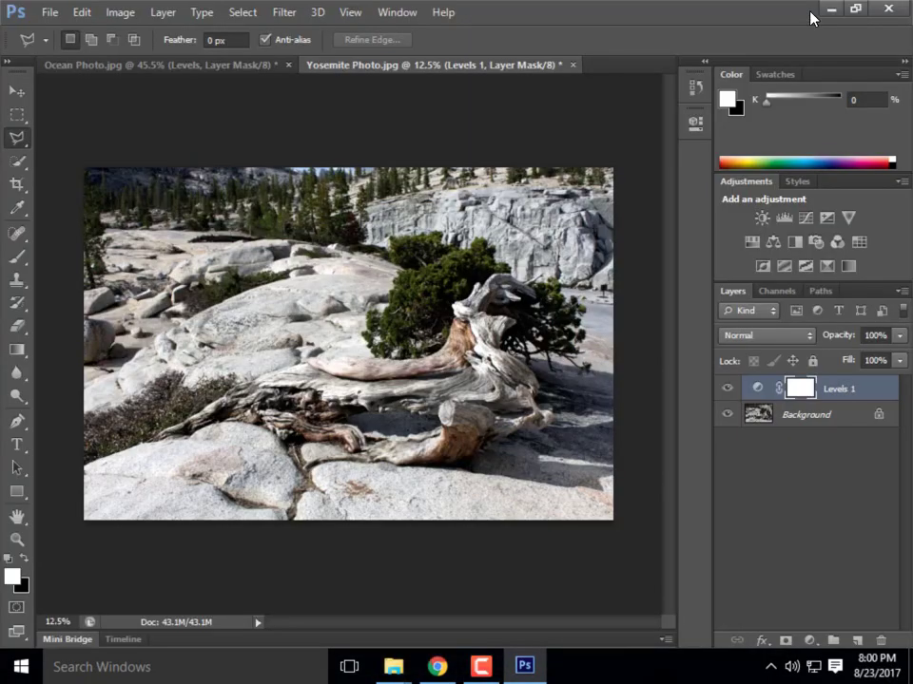
Return to the Ocean Photo document and hide its Levels layer
left_click(202, 71)
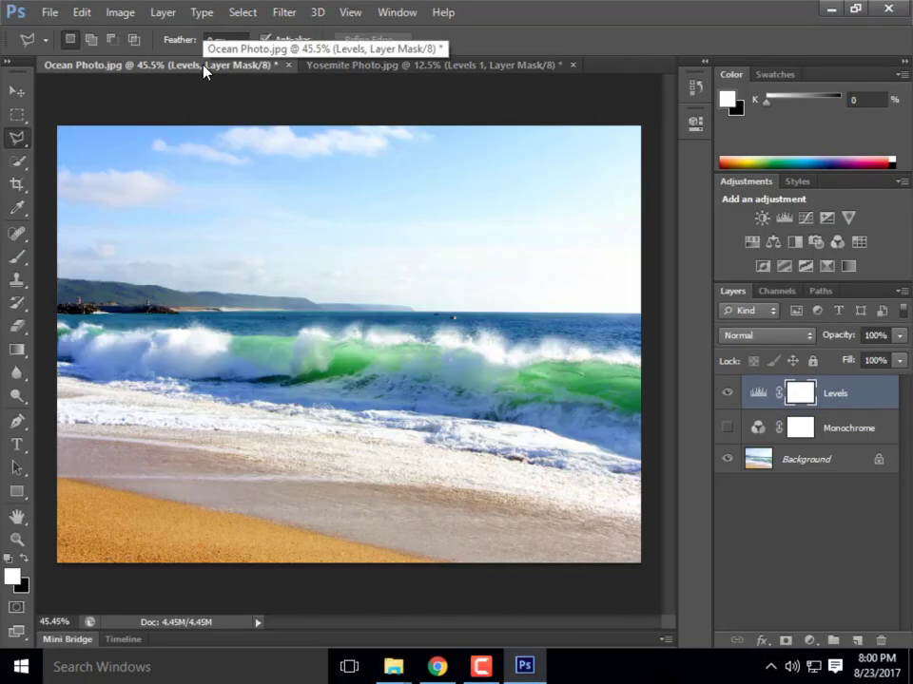
left_click(728, 395)
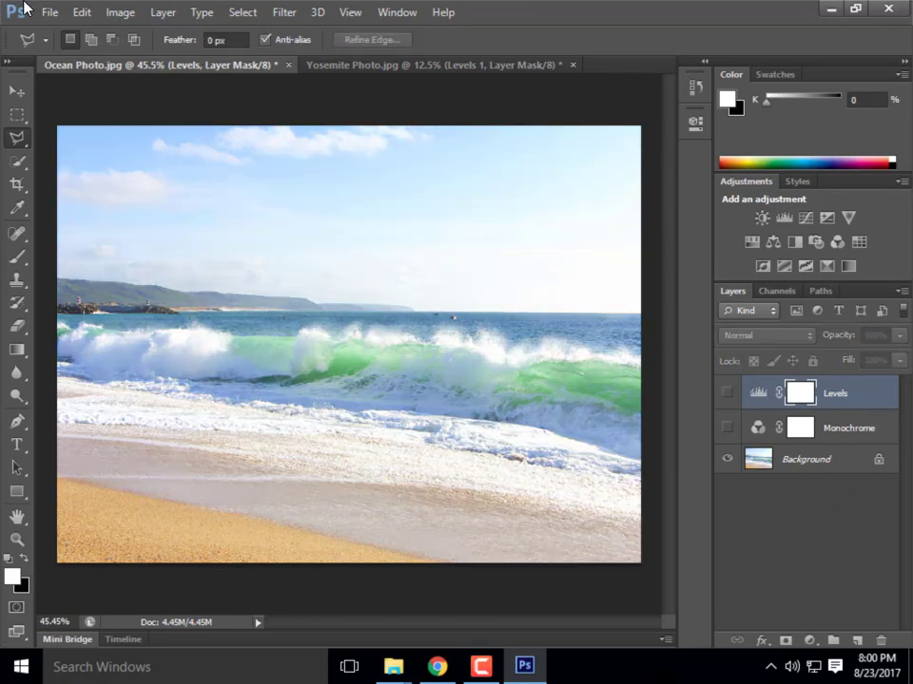
Create a Curves adjustment layer named Curves above the hidden Levels layer in the Ocean Photo
left_click(119, 12)
mouse_move(164, 12)
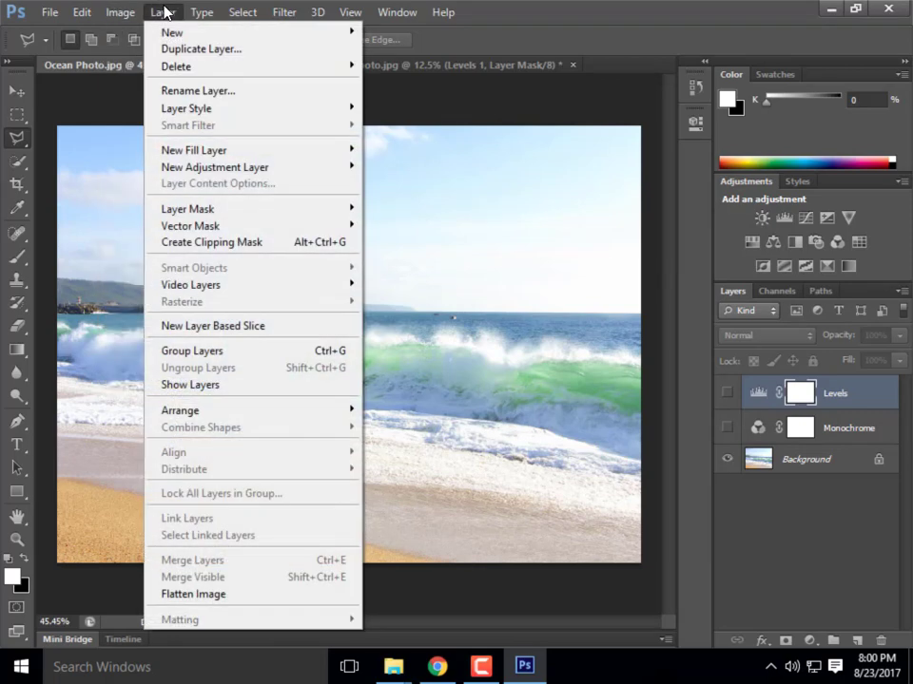
mouse_move(243, 168)
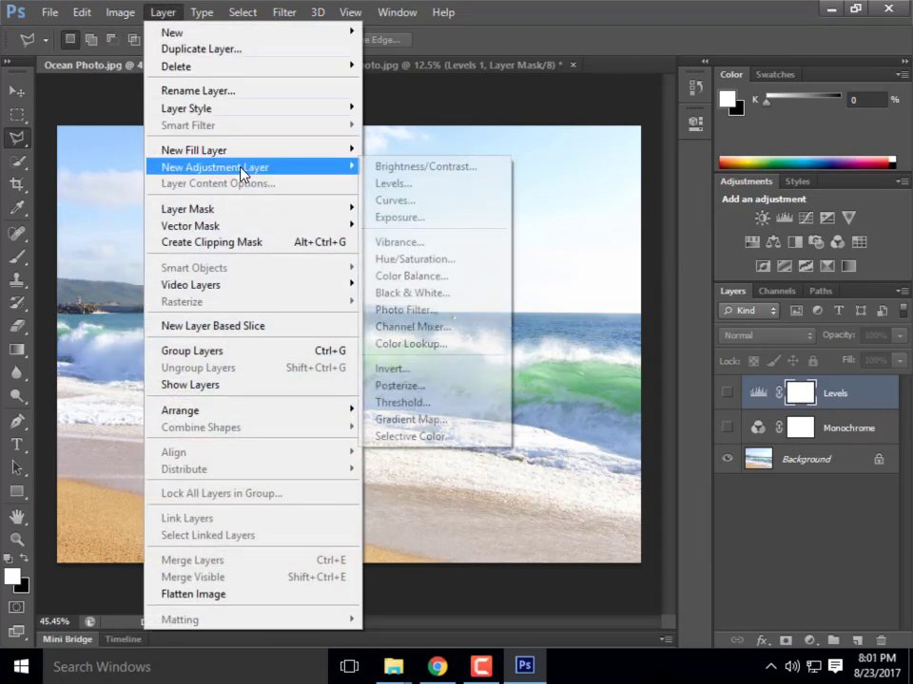
left_click(431, 205)
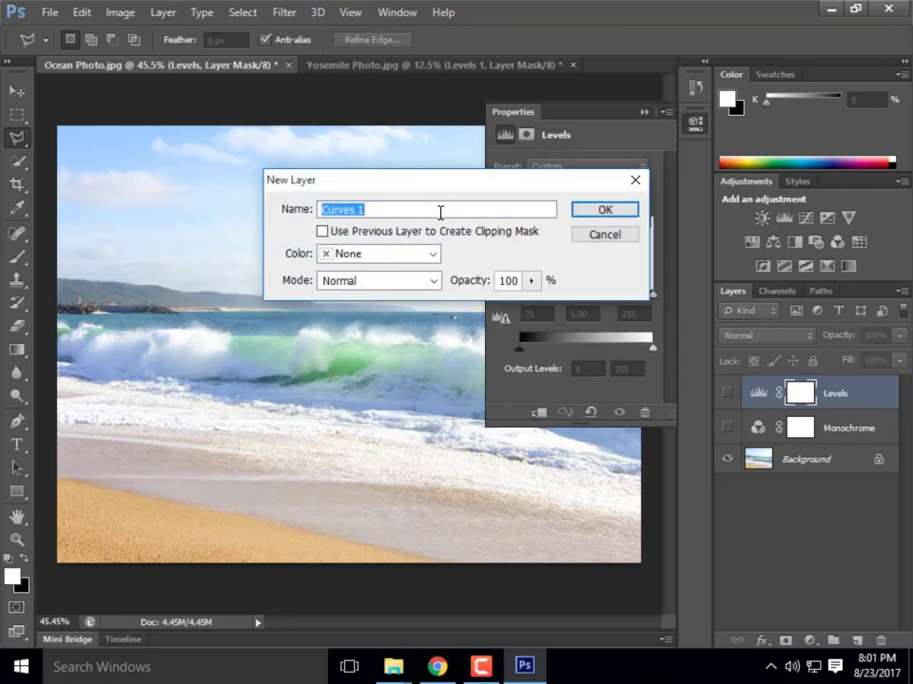
left_click(440, 209)
key("BackSpace")
key("BackSpace")
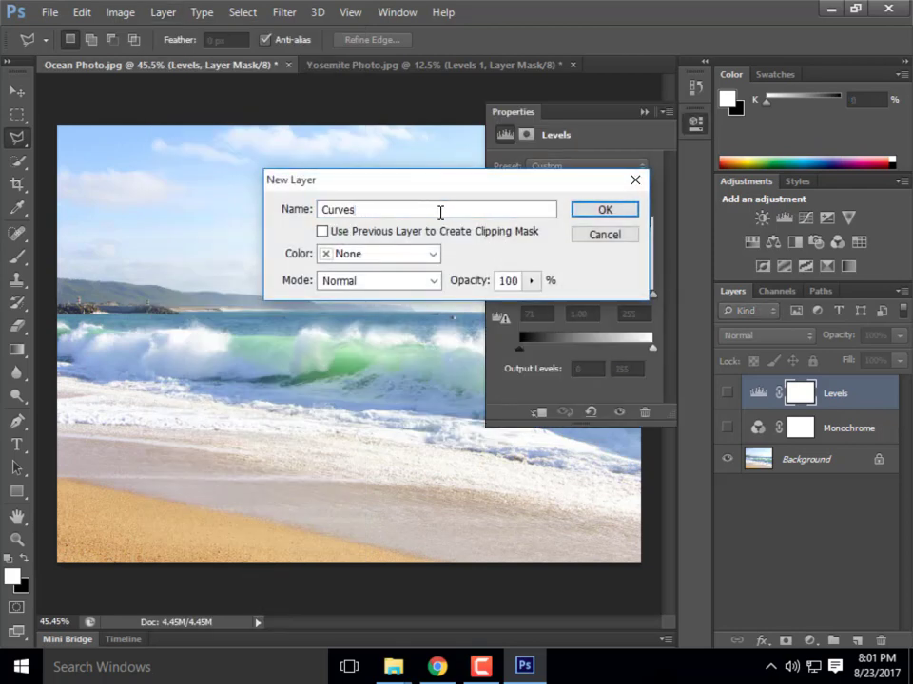
left_click(617, 210)
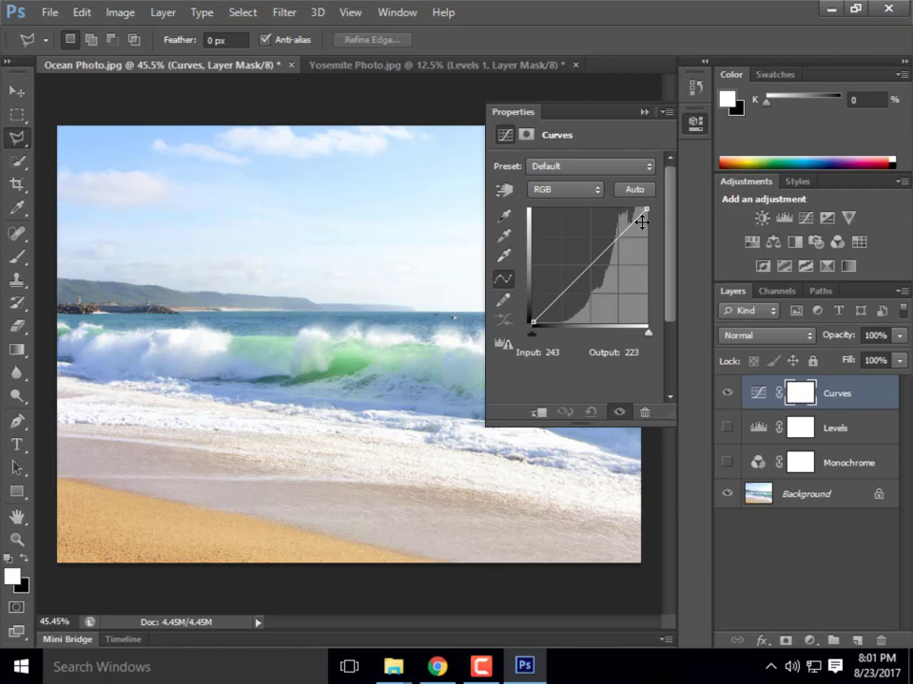
Add a midtone point to the RGB curve, raise it to input 88 and output 163, and return it close to the diagonal
left_click(589, 264)
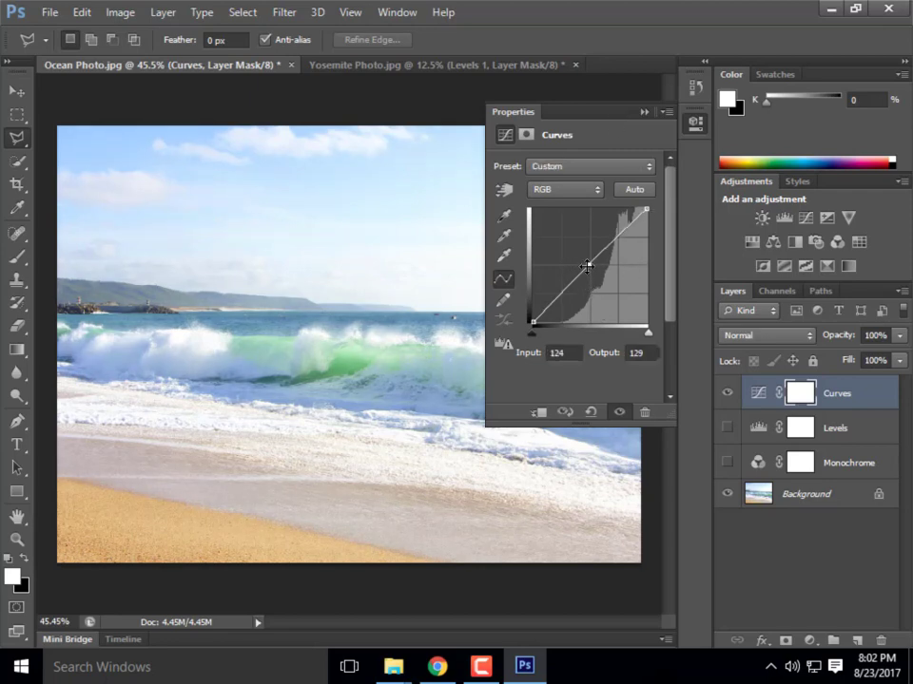
left_click_drag(588, 265, 571, 249)
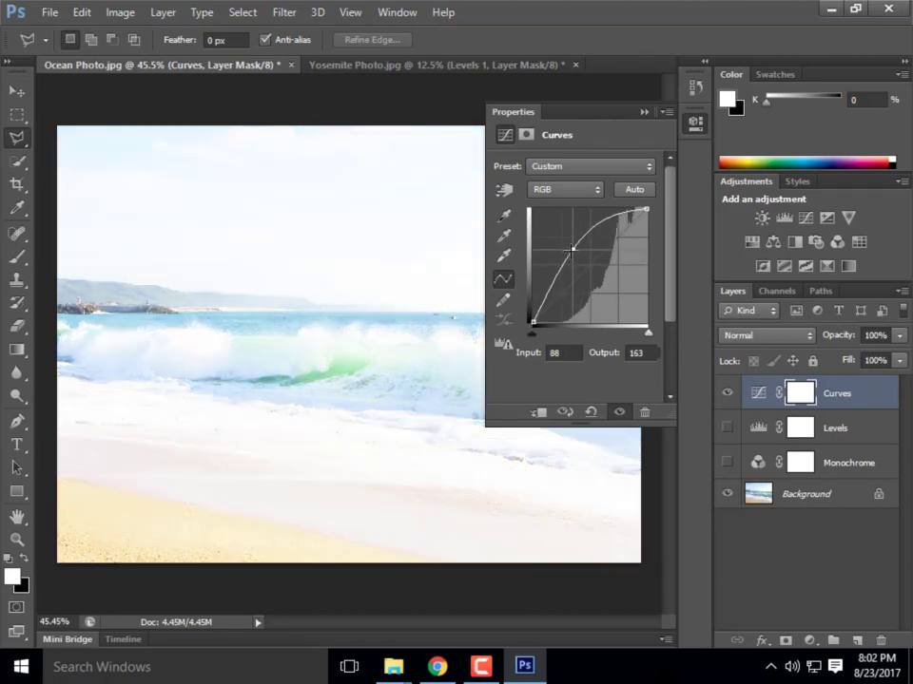
left_click_drag(571, 249, 588, 267)
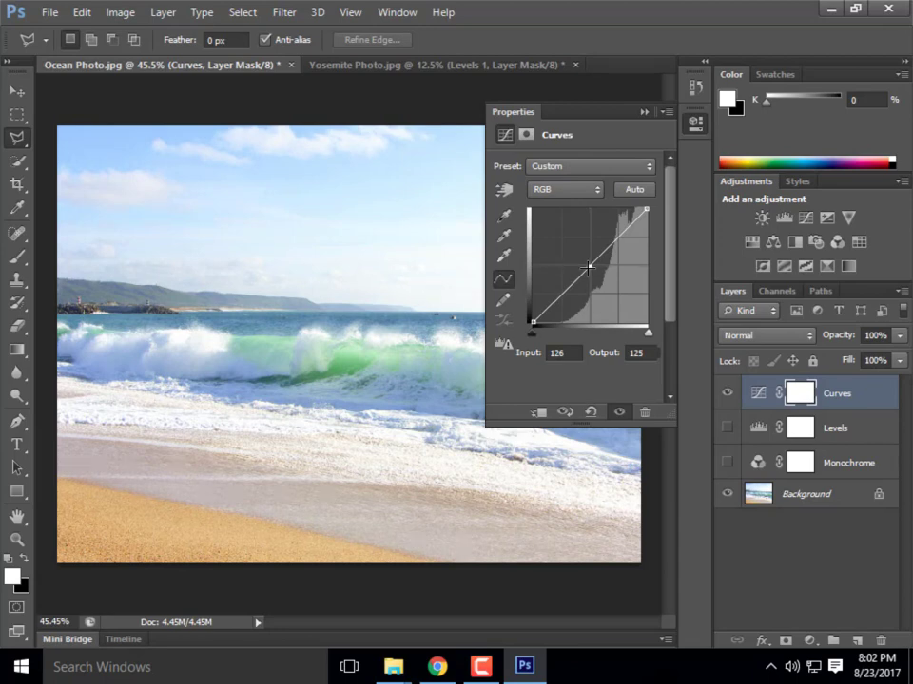
mouse_move(589, 268)
left_mouse_down()
mouse_move(552, 283)
mouse_move(577, 271)
mouse_move(606, 231)
mouse_move(565, 273)
mouse_move(570, 283)
mouse_move(569, 276)
mouse_move(547, 284)
mouse_move(591, 268)
left_mouse_up()
left_click(646, 112)
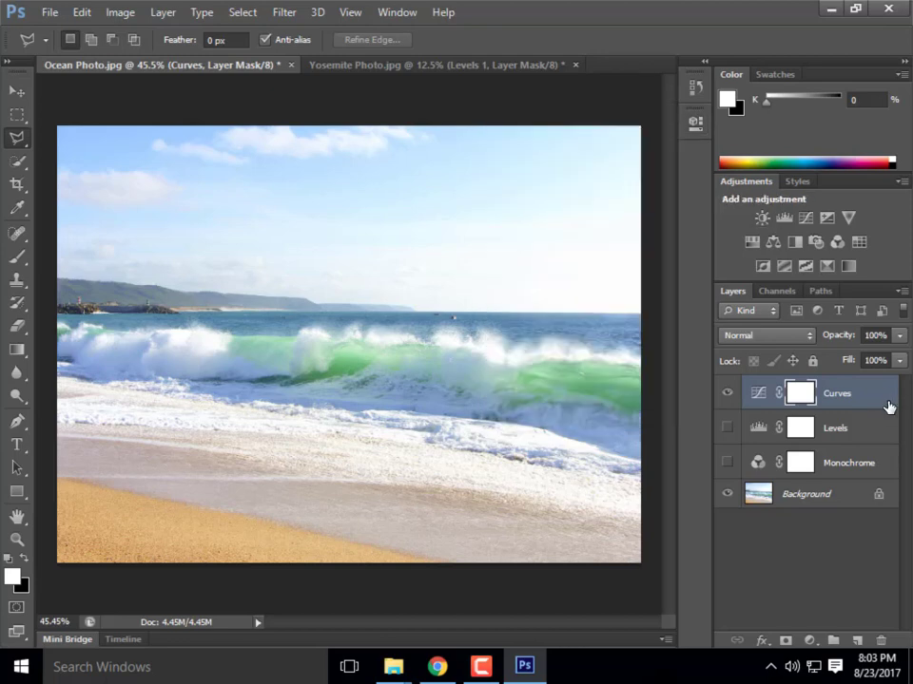
Delete the Curves adjustment layer from the Ocean Photo
right_click(759, 399)
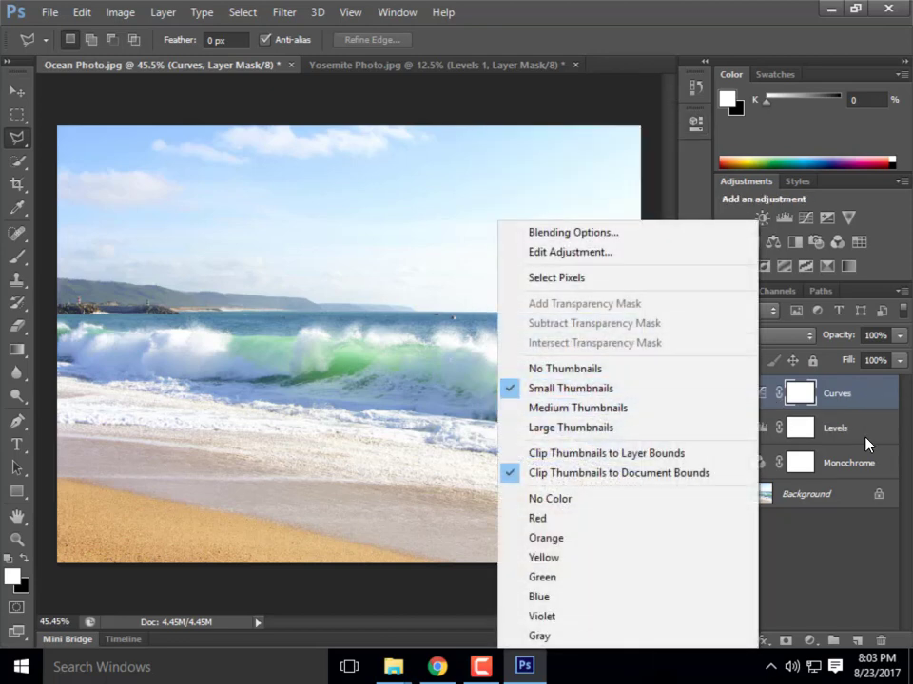
right_click(841, 397)
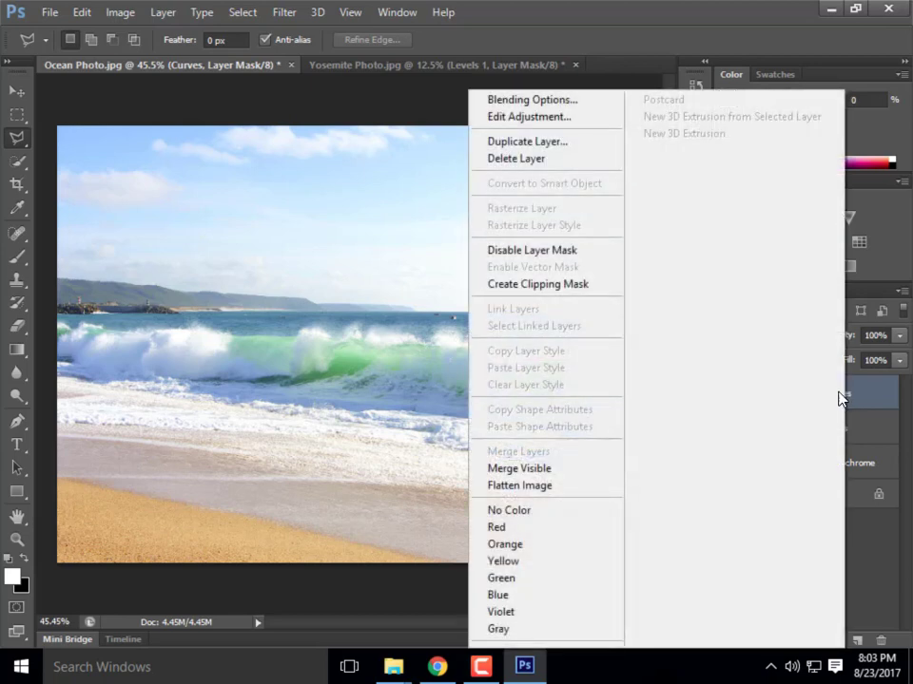
left_click(527, 158)
left_click(383, 263)
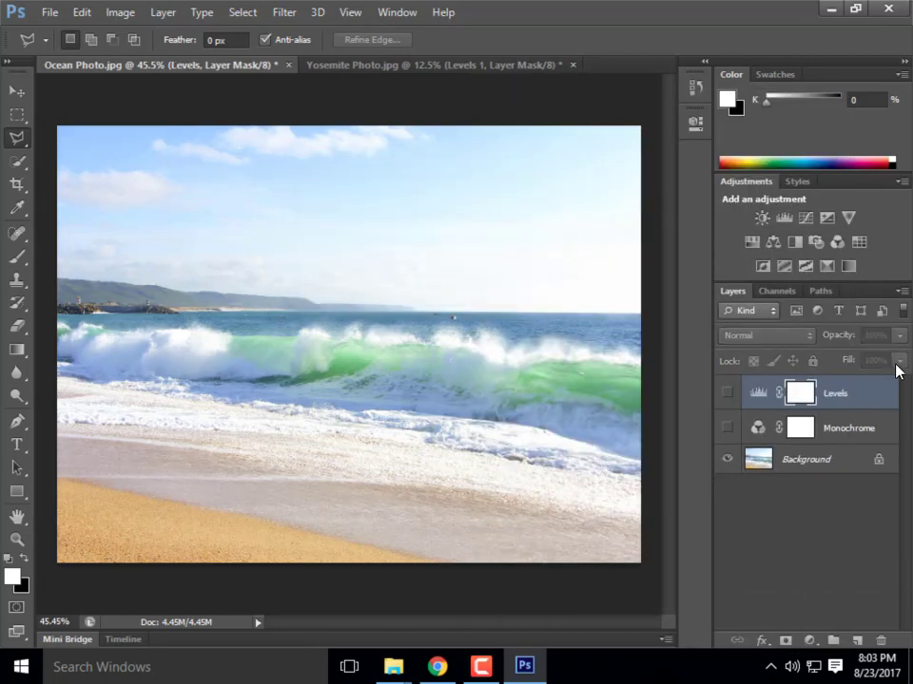
Create a Curves adjustment layer named Curves above the hidden Levels layer in the Ocean Photo
left_click(120, 12)
mouse_move(163, 12)
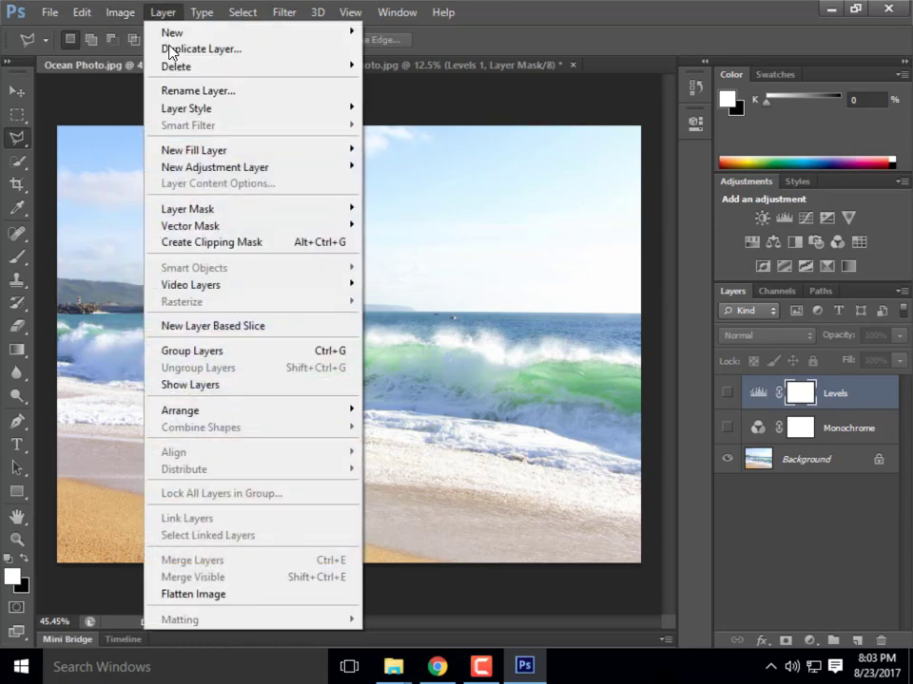
mouse_move(233, 171)
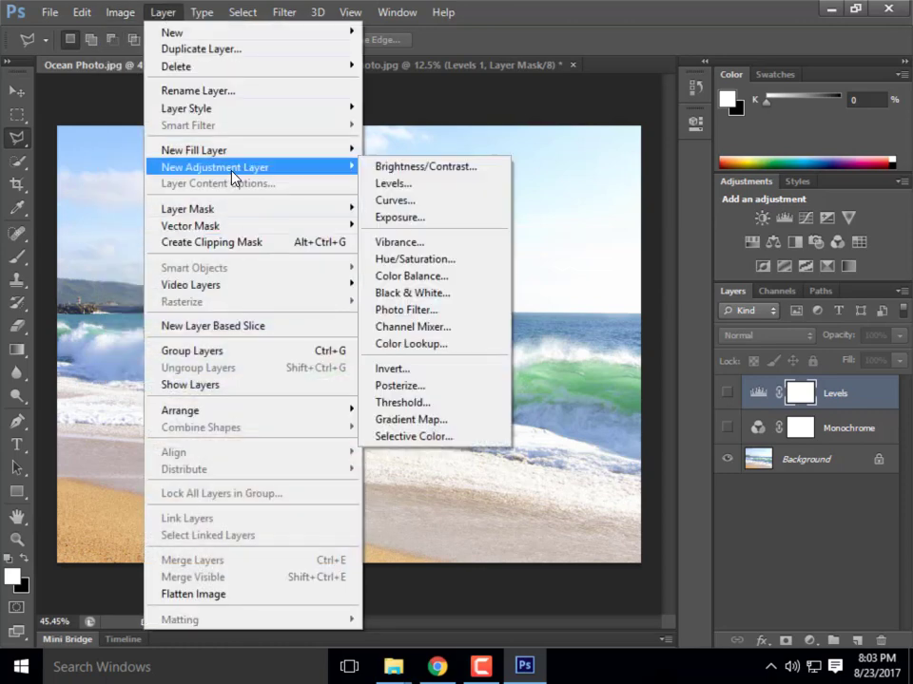
left_click(399, 200)
type("Curves")
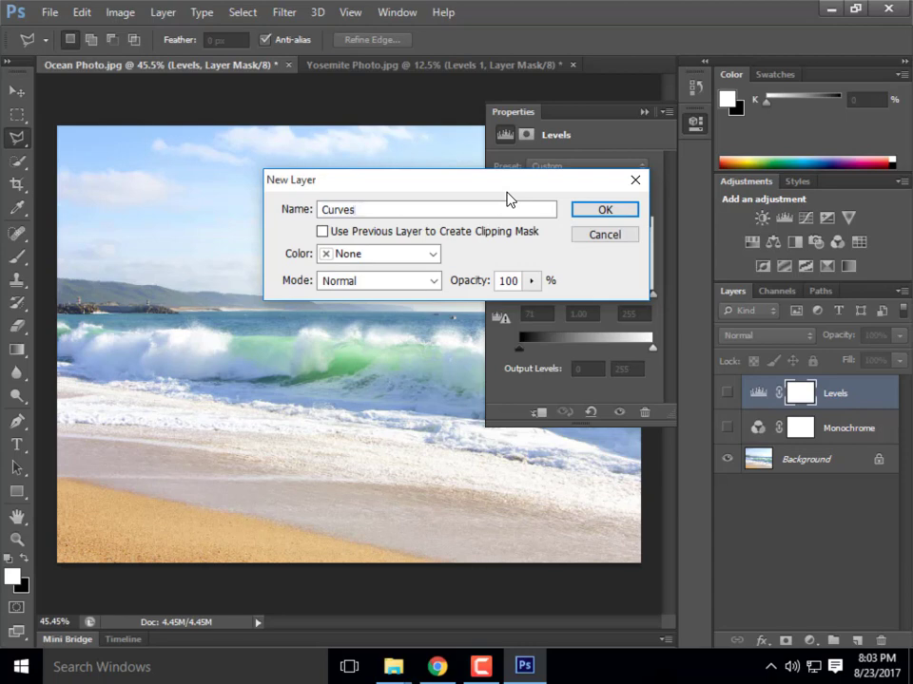
key("Return")
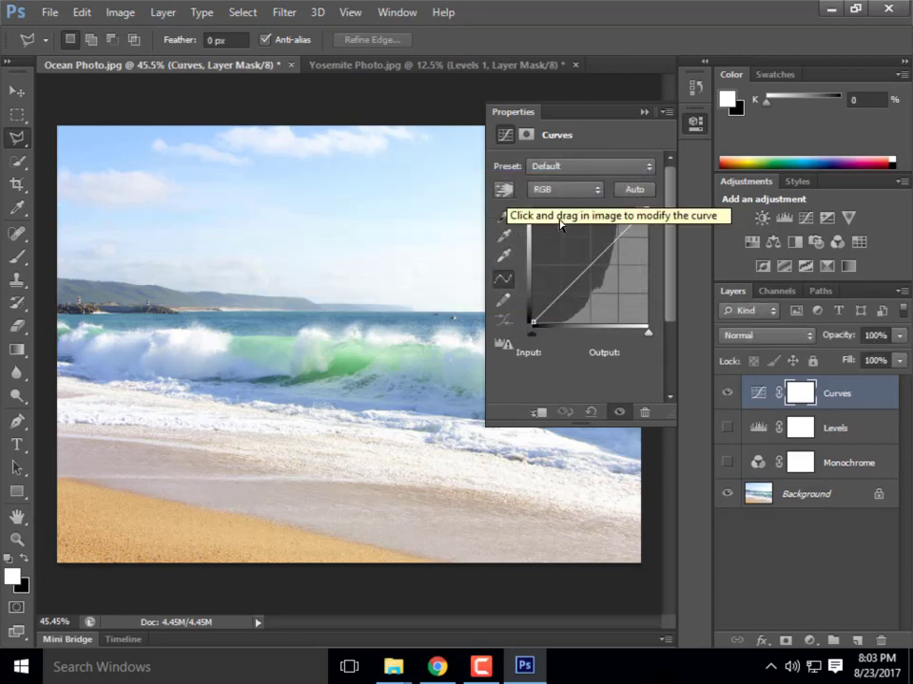
Add a midtone point at input 131, output 128, a shadow point, and a highlight point at input 191, output 195 to the RGB curve
left_click(506, 192)
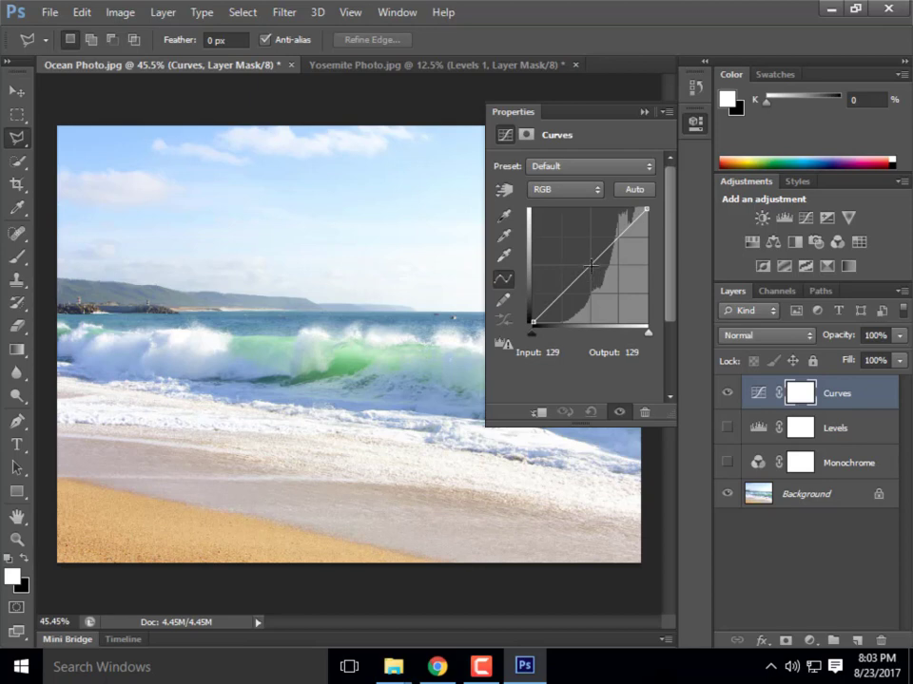
left_click(591, 267)
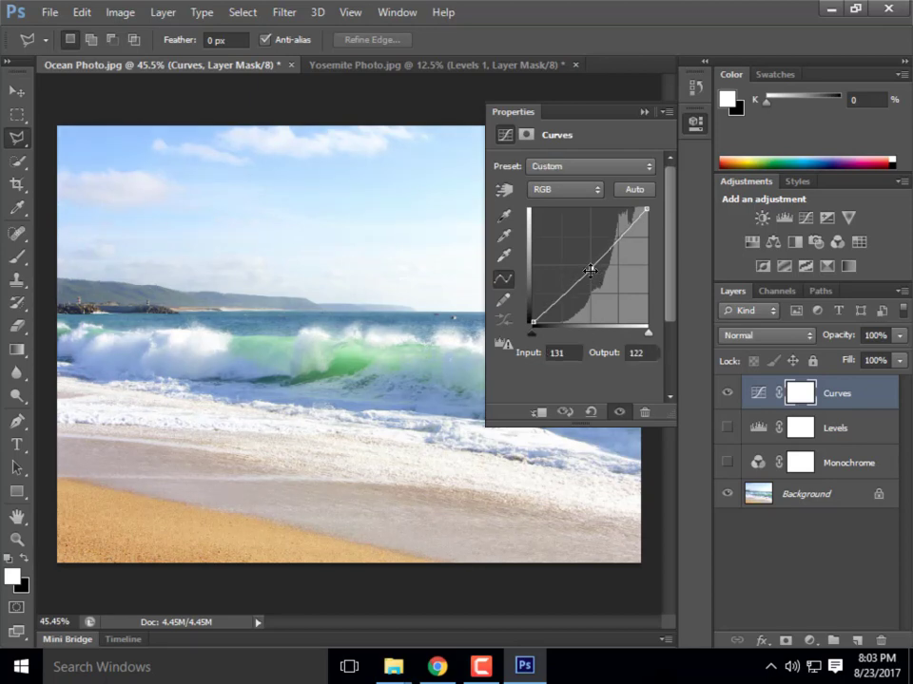
left_click_drag(590, 270, 591, 267)
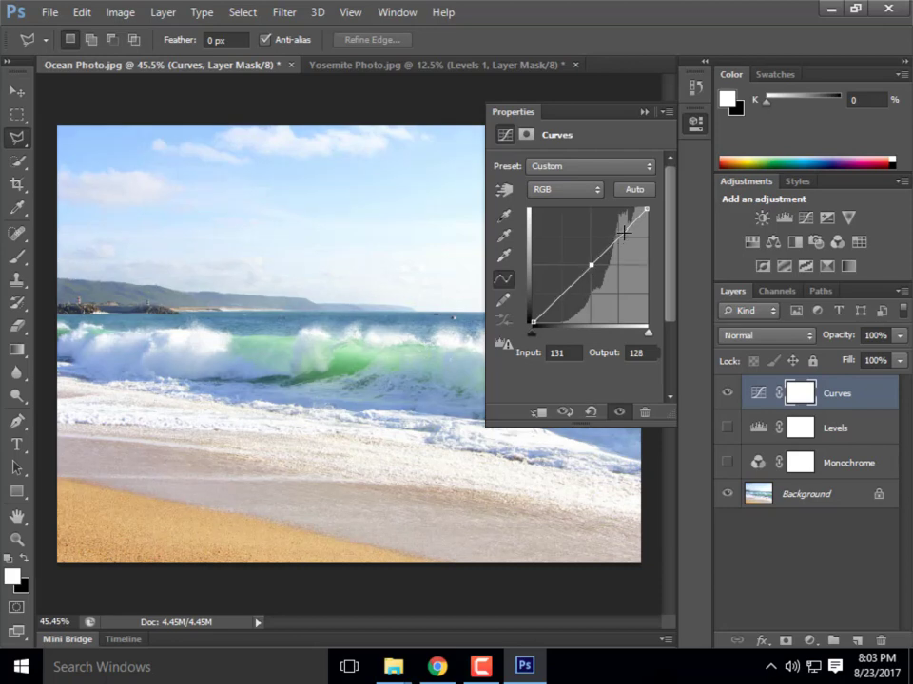
left_click(623, 236)
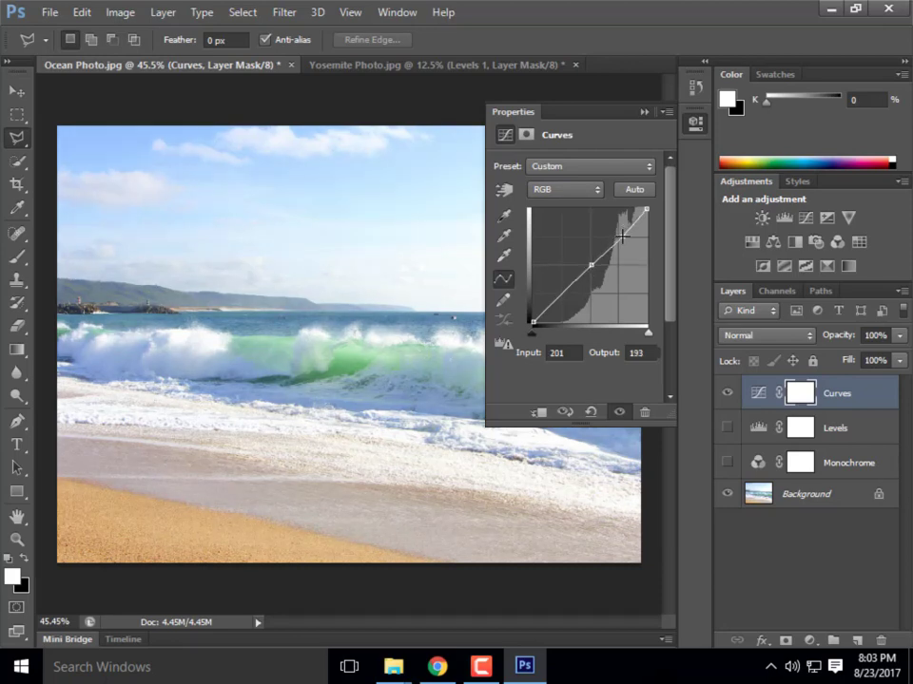
left_click(563, 296)
left_click(621, 238)
left_click_drag(621, 239, 618, 237)
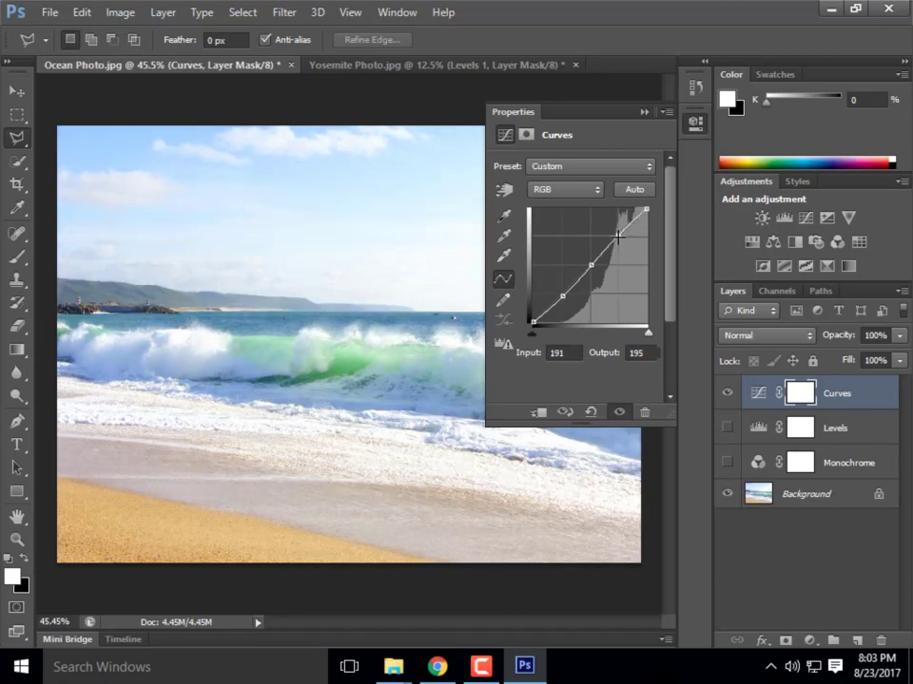
Pull the highlight point of the RGB curve down to input 231, output 177, and bring it back to input 207, output 195
left_click_drag(618, 236, 635, 245)
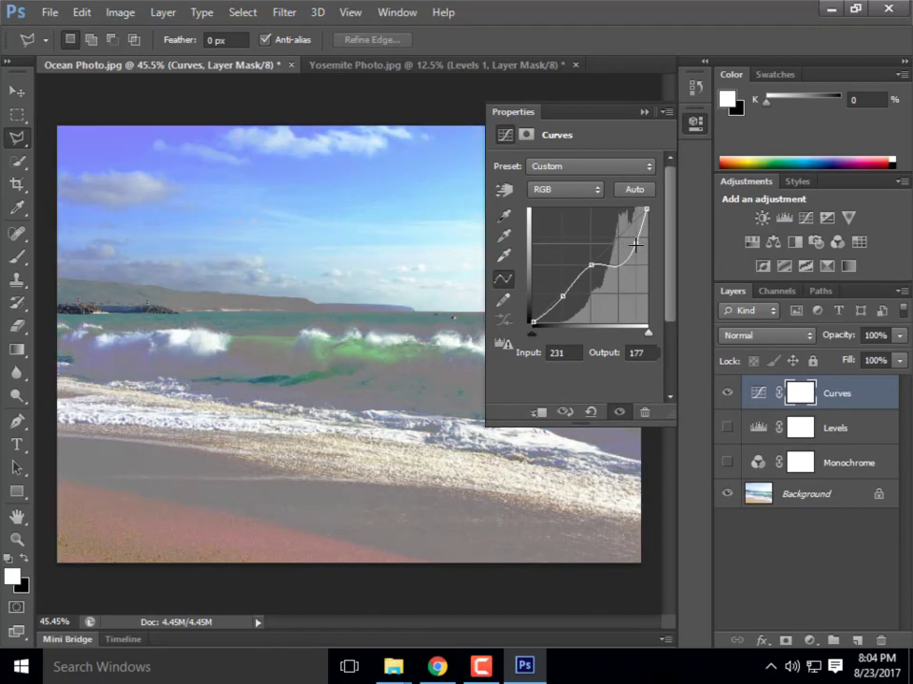
mouse_move(635, 246)
left_mouse_down()
mouse_move(614, 225)
mouse_move(635, 240)
left_mouse_up()
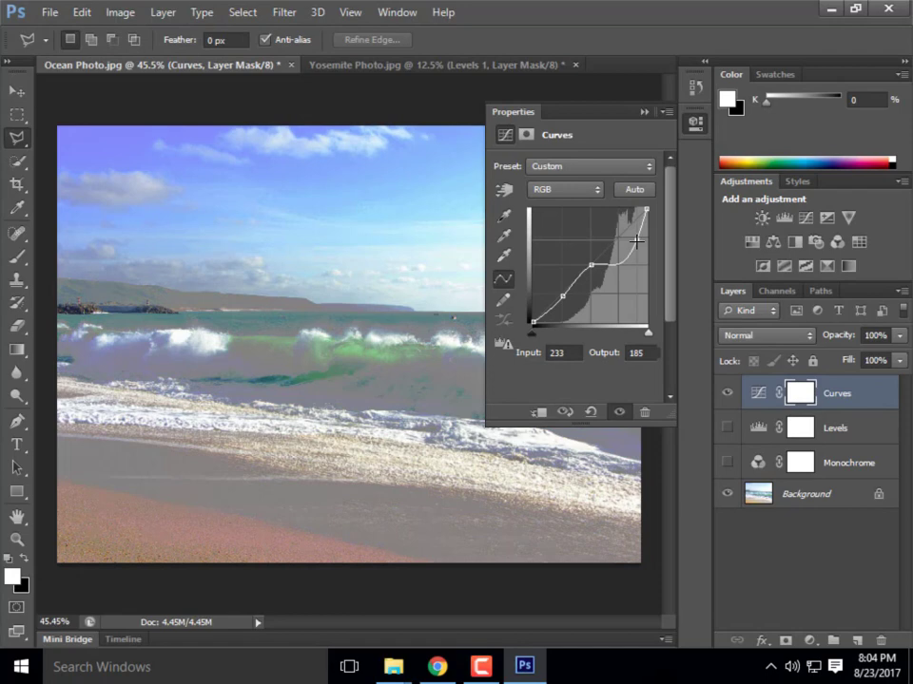
left_click_drag(636, 241, 625, 235)
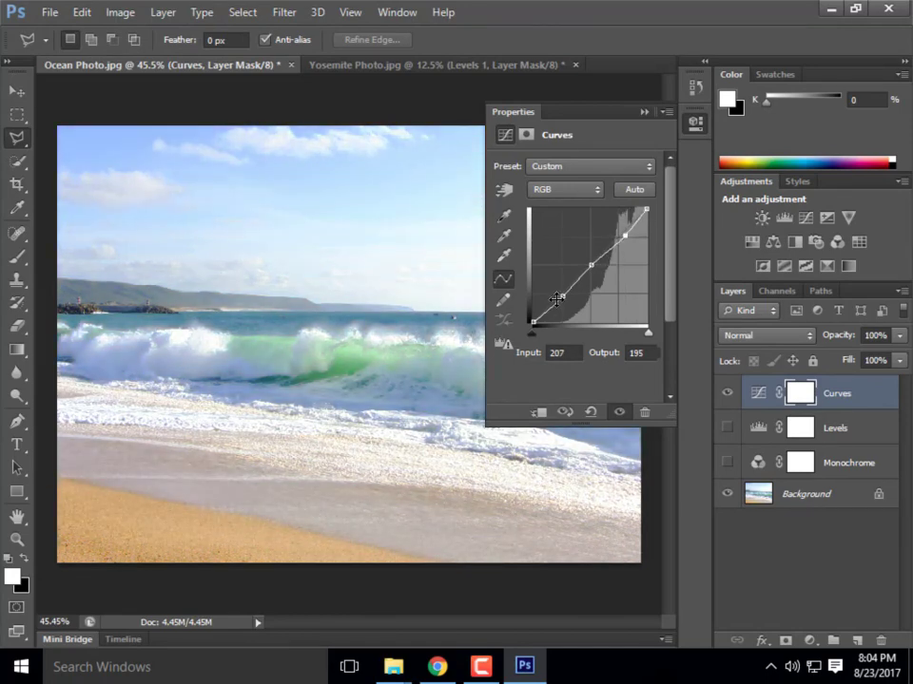
Raise the shadow point of the RGB curve to input 62, output 78, slightly lower the highlight point, and collapse the curve settings
left_click_drag(563, 297, 558, 293)
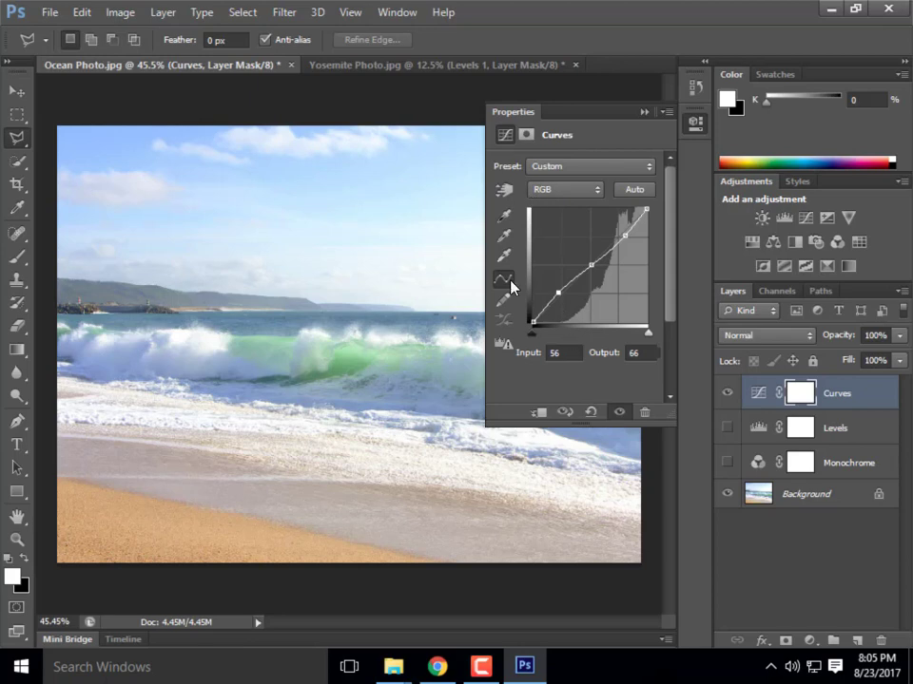
mouse_move(557, 293)
left_mouse_down()
mouse_move(547, 284)
mouse_move(560, 284)
left_mouse_up()
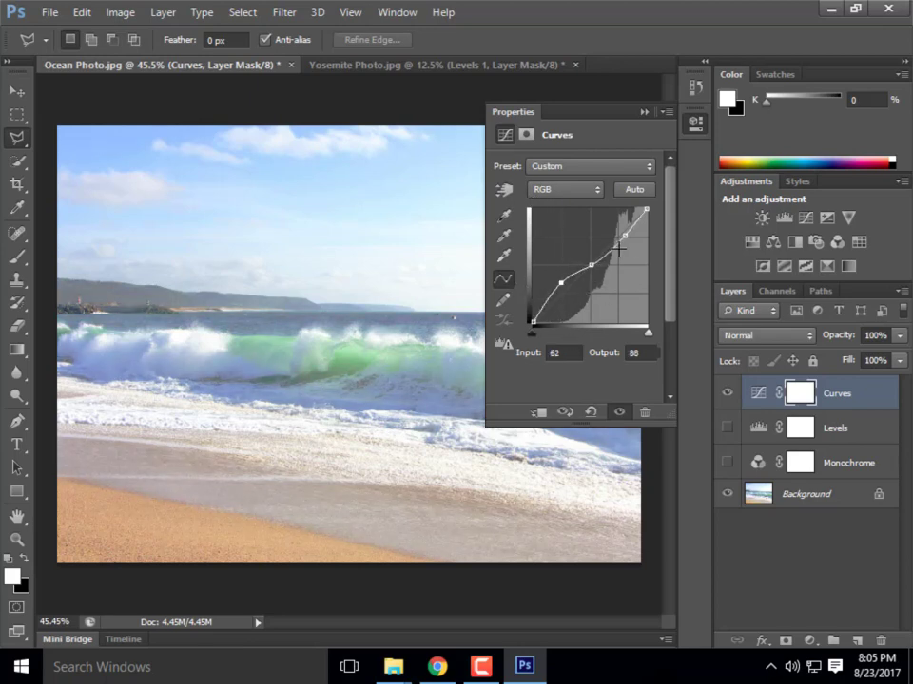
mouse_move(618, 249)
left_mouse_down()
mouse_move(628, 239)
mouse_move(666, 249)
mouse_move(639, 248)
mouse_move(638, 263)
mouse_move(637, 248)
mouse_move(621, 246)
left_mouse_up()
left_click_drag(560, 284, 561, 287)
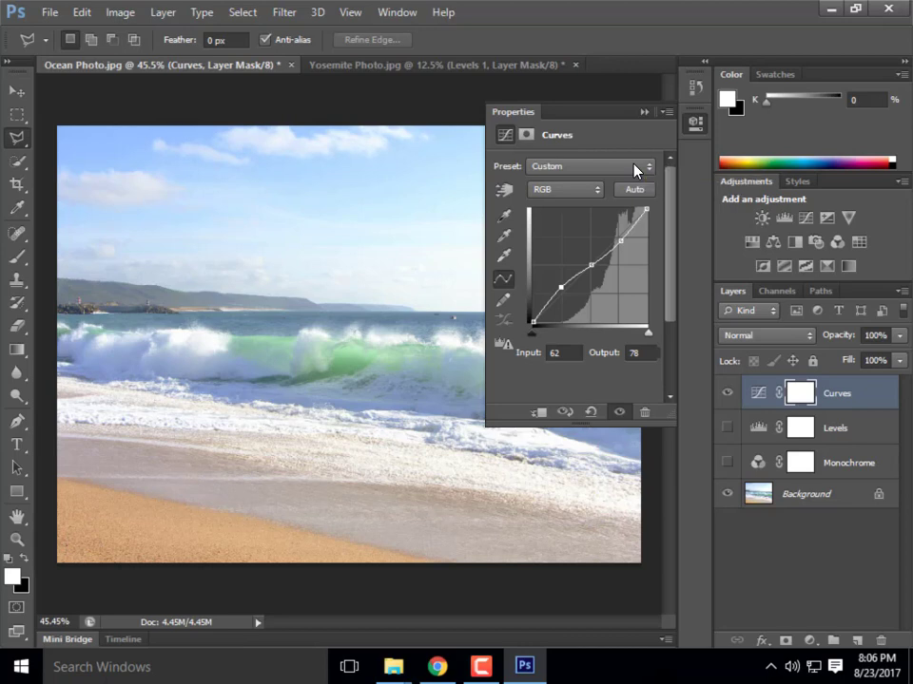
left_click(643, 114)
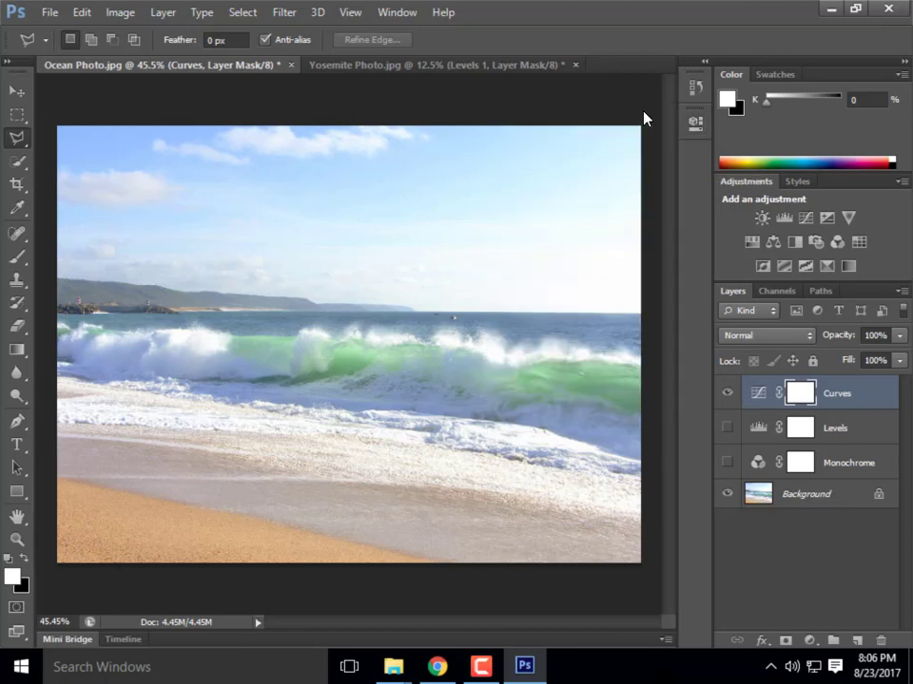
Hide the Curves layer and save the photo with its layers as the Photoshop file Ocean Photo 1 in the Week 2B-Content folder
left_click(728, 394)
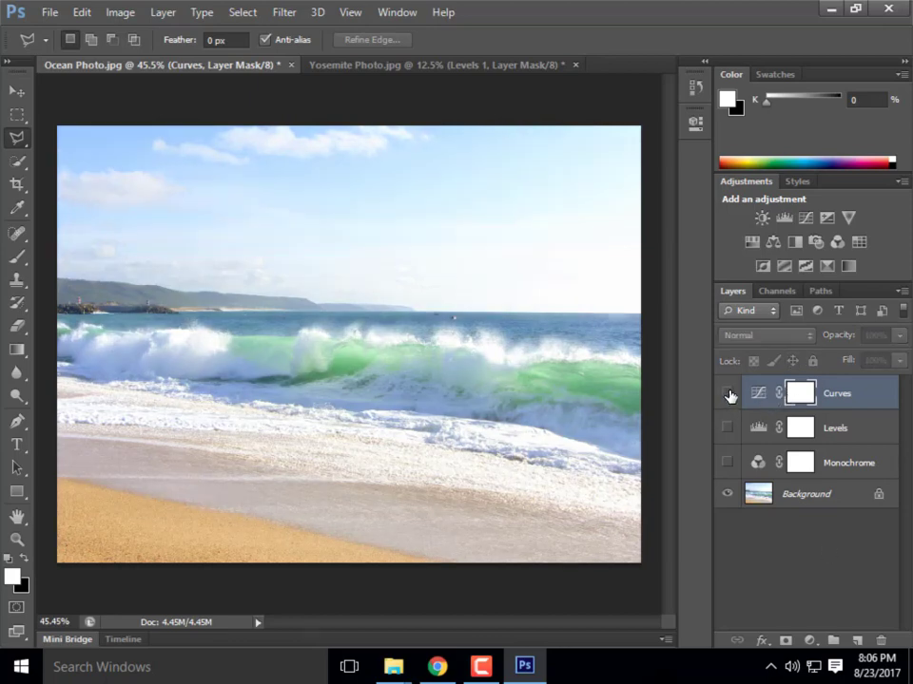
left_click(42, 12)
left_click(85, 227)
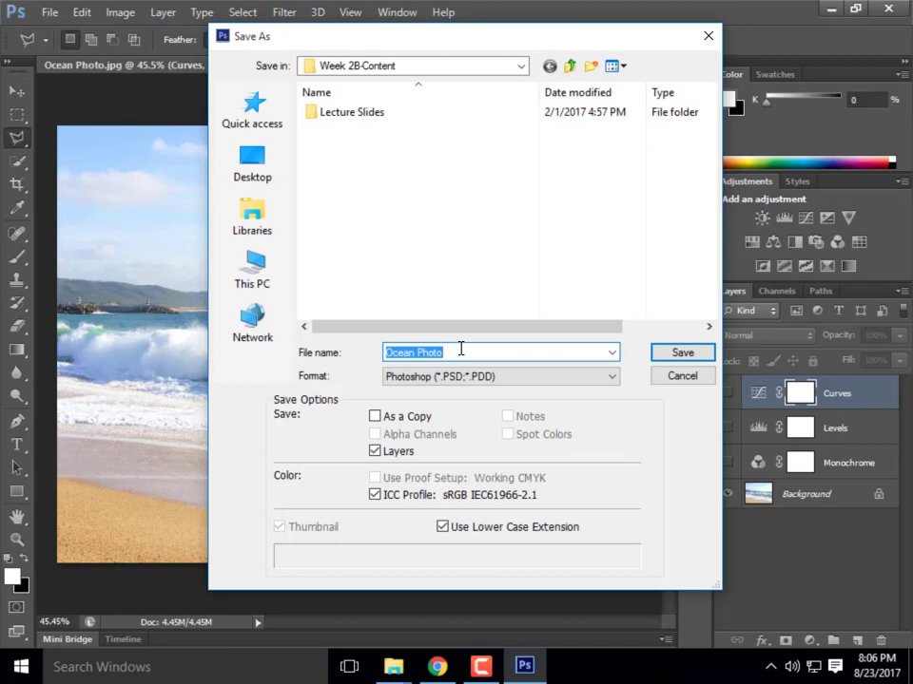
type("Ocean Photo")
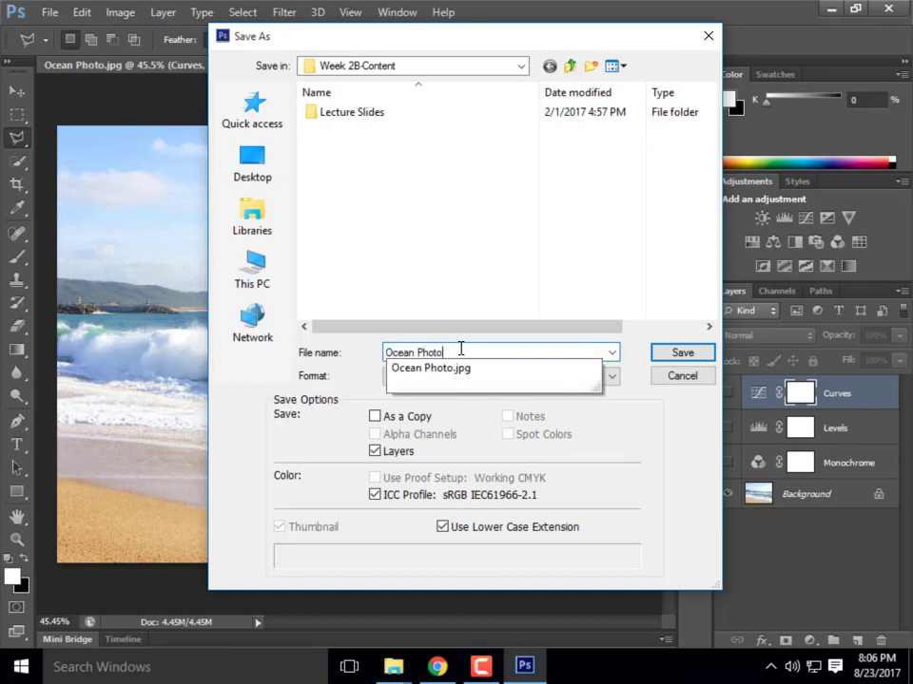
type(" 1")
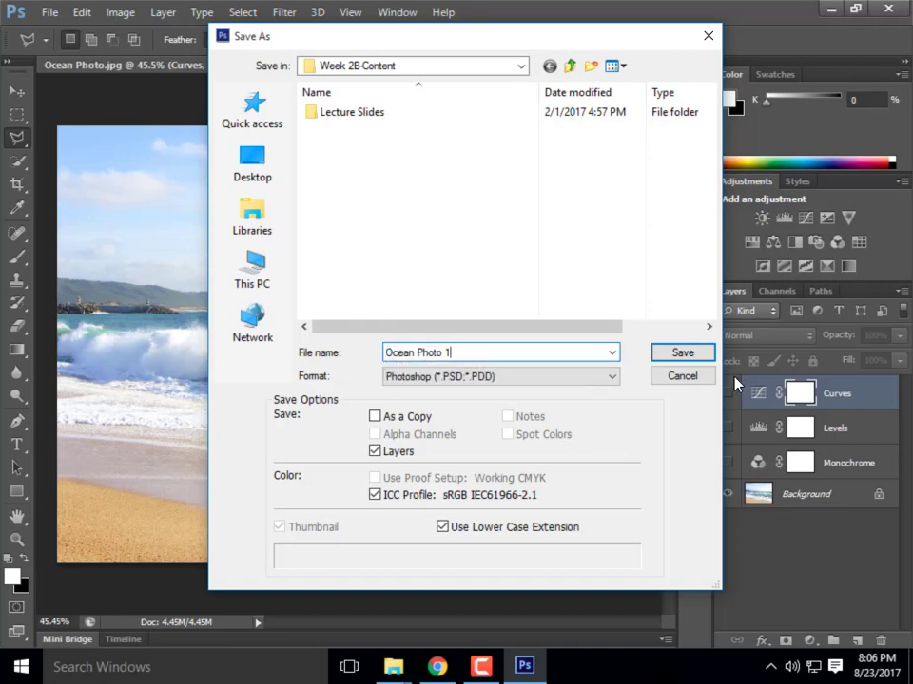
left_click(706, 356)
left_click(670, 200)
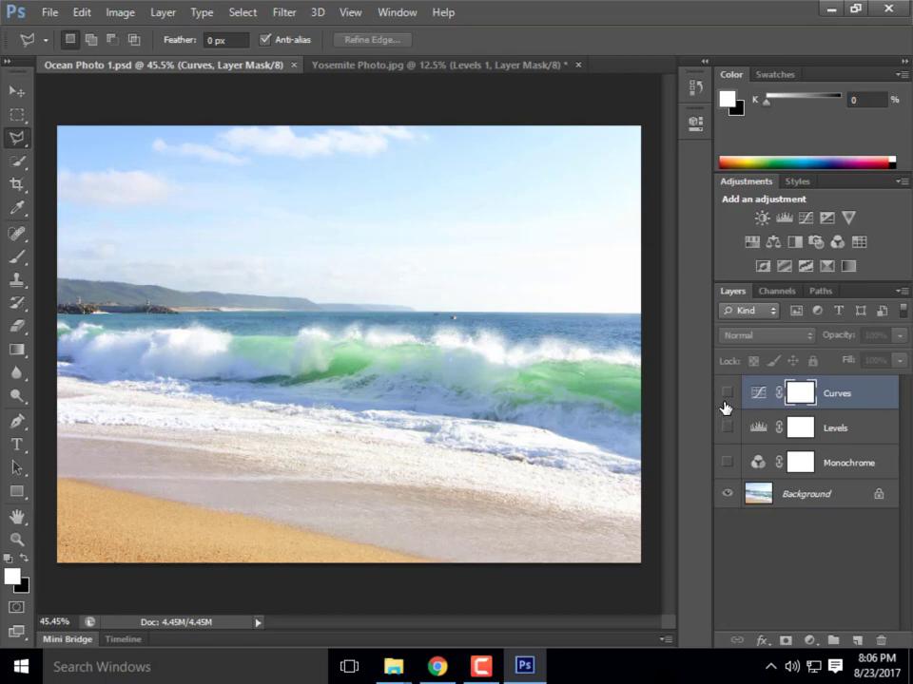
Show the Monochrome layer and set up a copy of the photo for saving in JPEG format
left_click(727, 461)
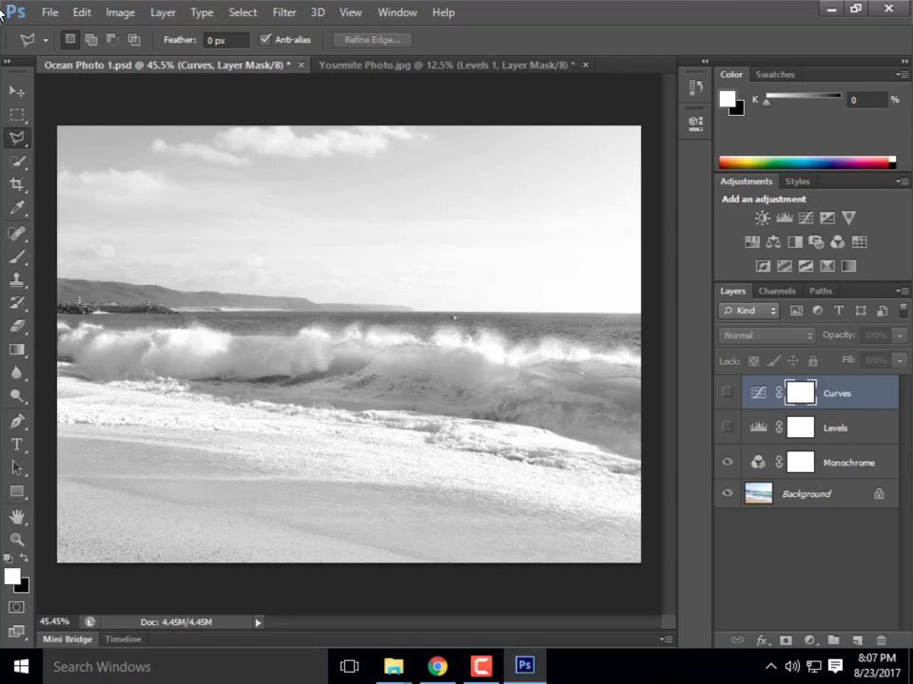
left_click(49, 11)
left_click(91, 227)
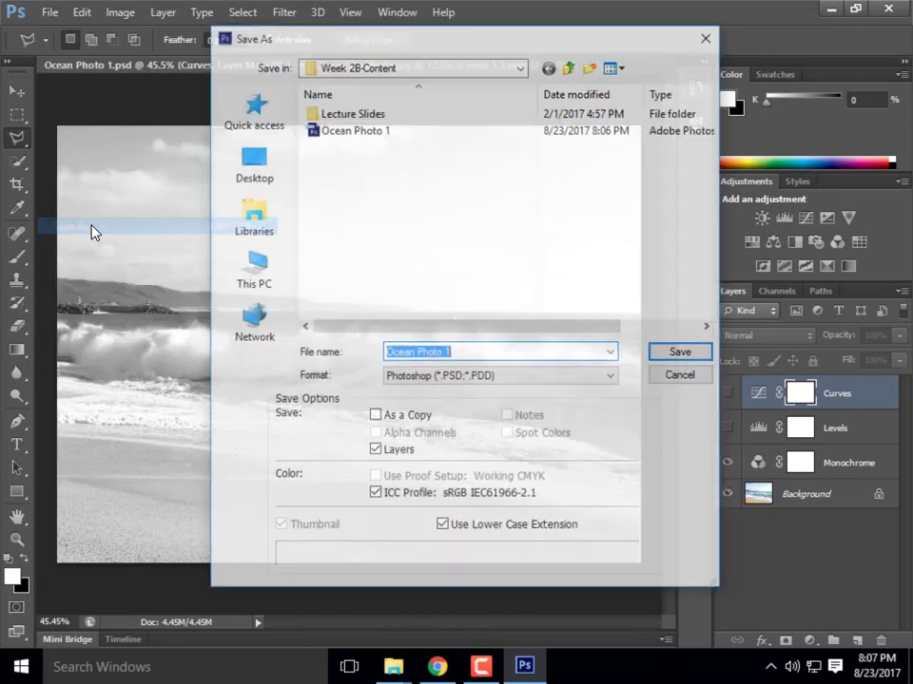
left_click(450, 377)
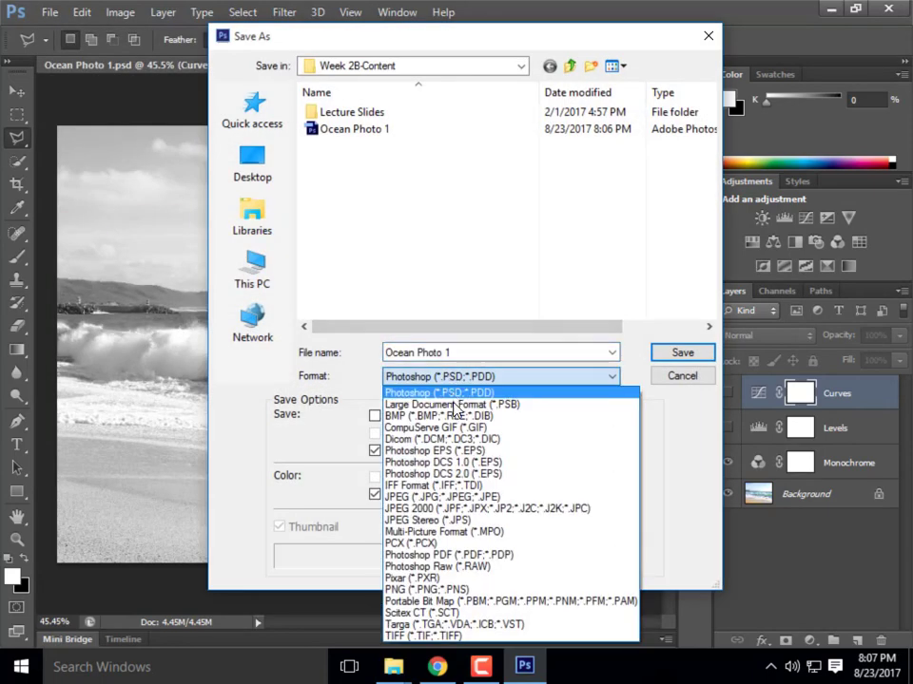
left_click(466, 497)
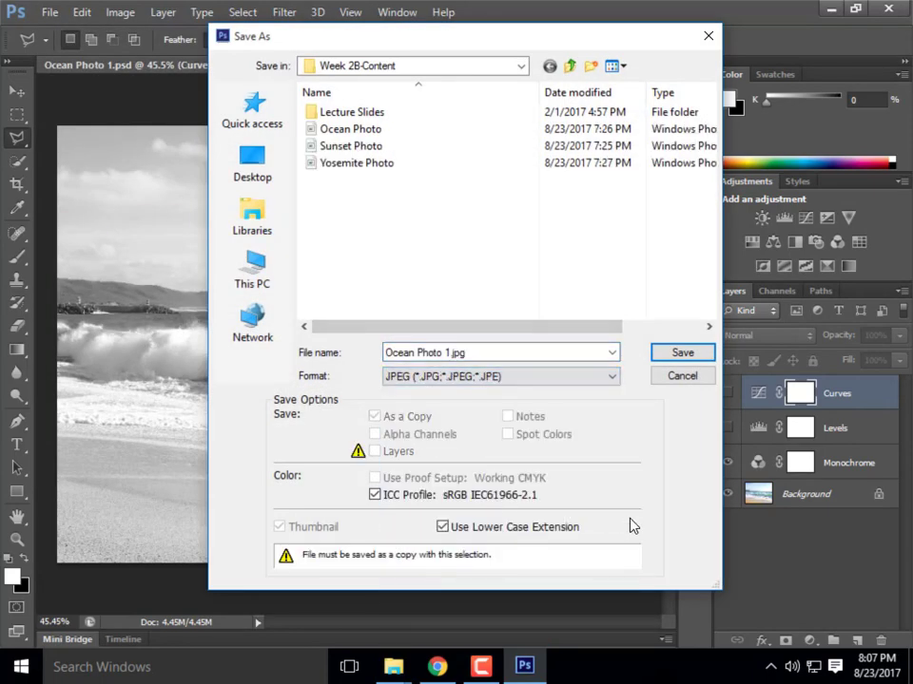
Append -BW to the file name Ocean Photo 1 and save the JPEG at Maximum quality 12
left_click(453, 353)
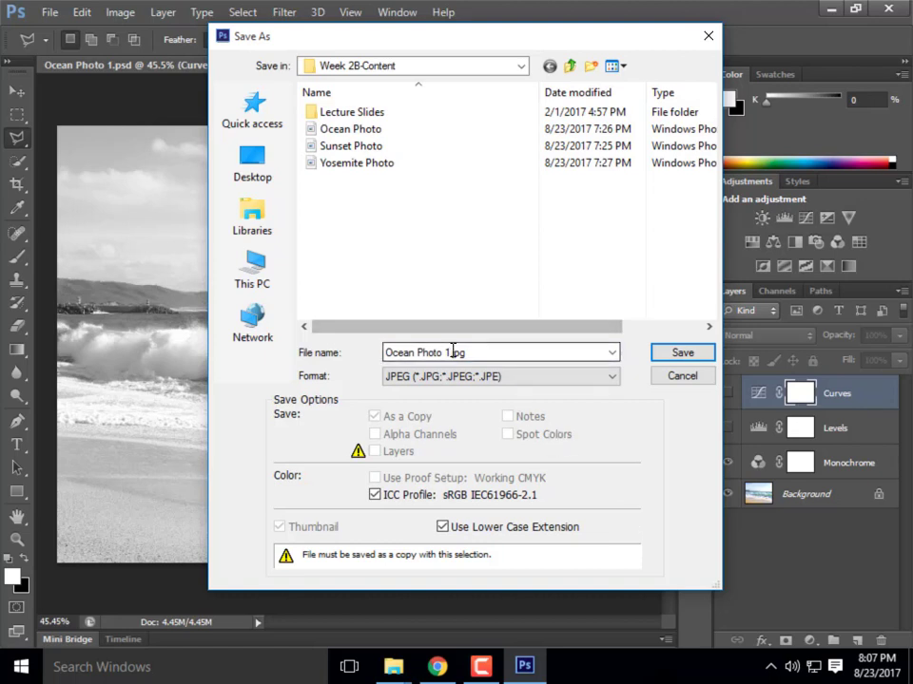
triple_click(476, 353)
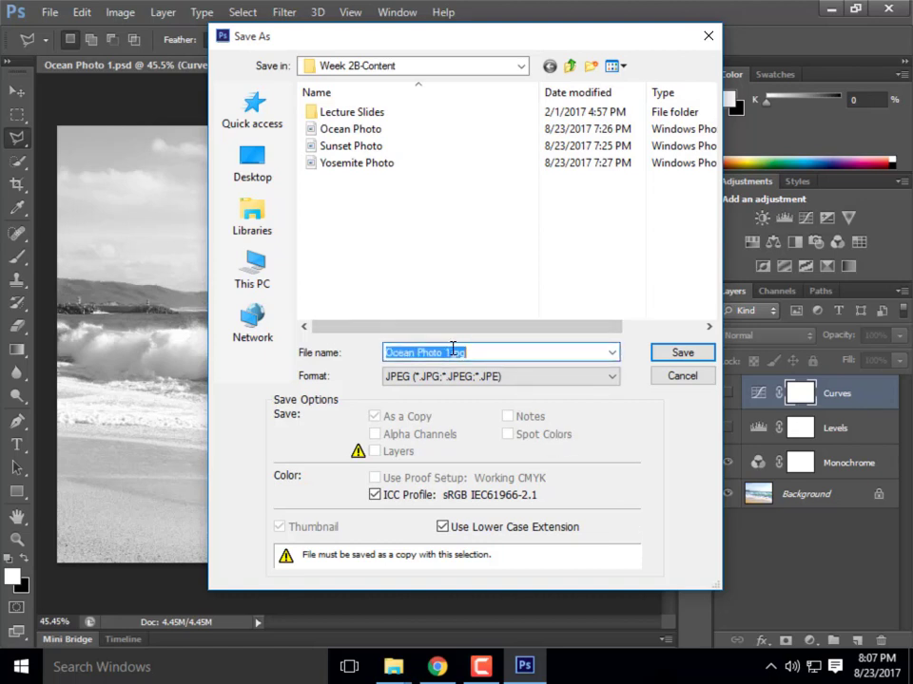
left_click(456, 351)
type("-BW")
left_click(683, 353)
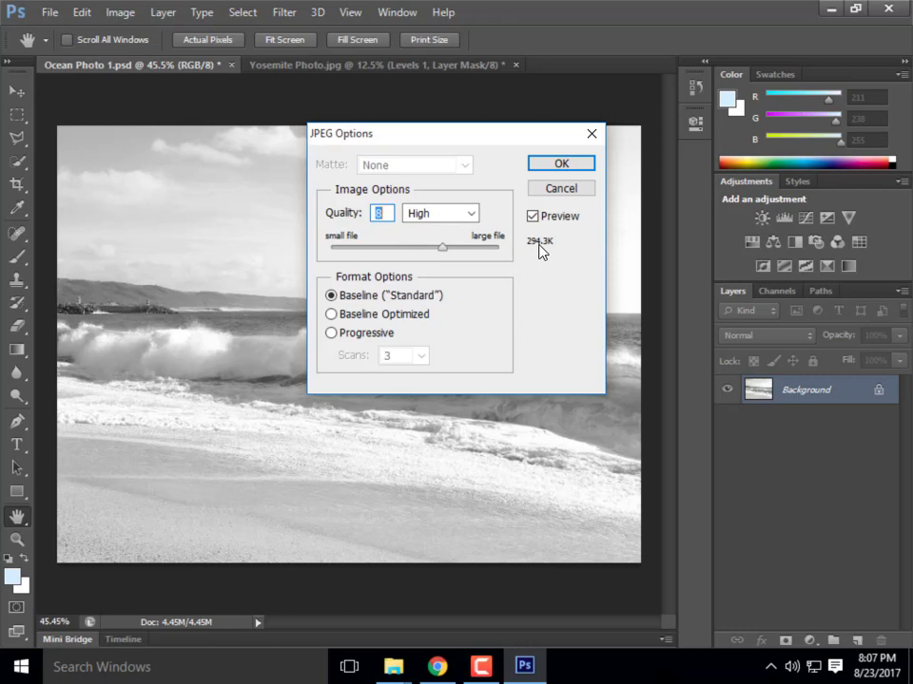
left_click_drag(445, 249, 511, 240)
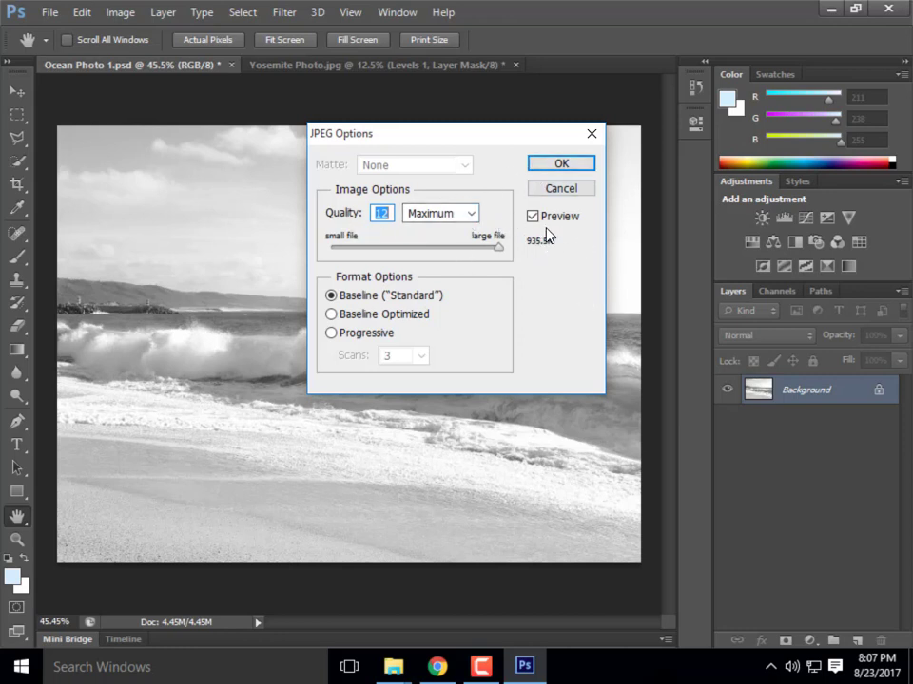
left_click(564, 163)
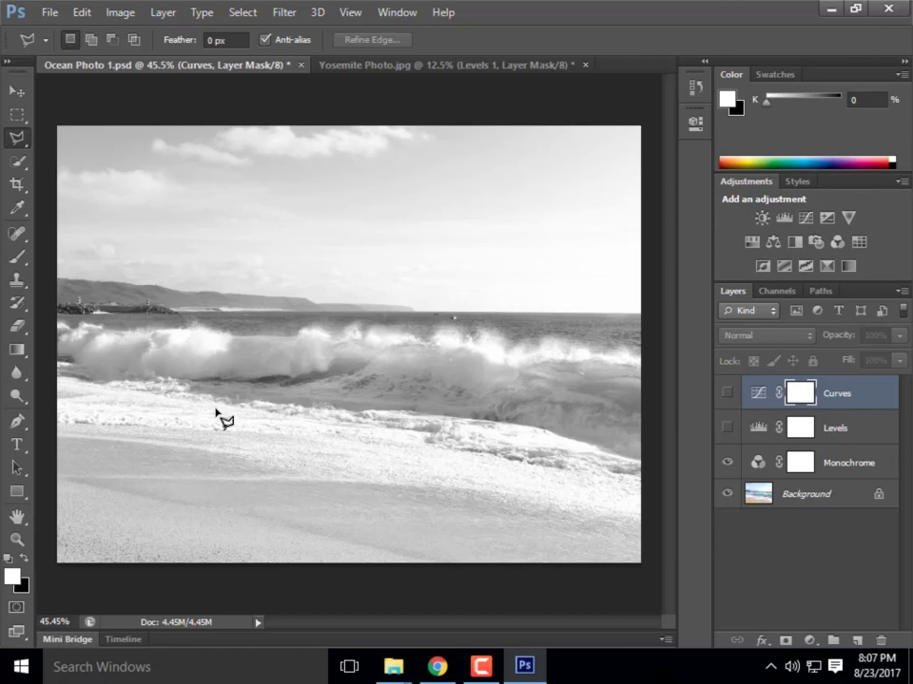
Try to save the black-and-white ocean photo in JPEG format, overwriting the existing file Ocean Photo 1-BW
left_click(50, 13)
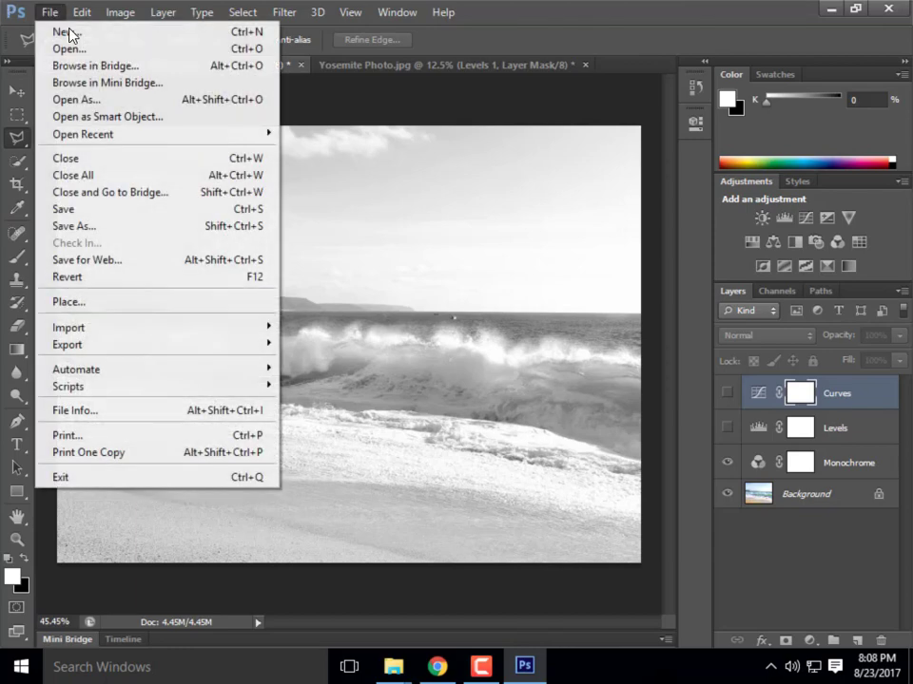
left_click(112, 233)
left_click(612, 376)
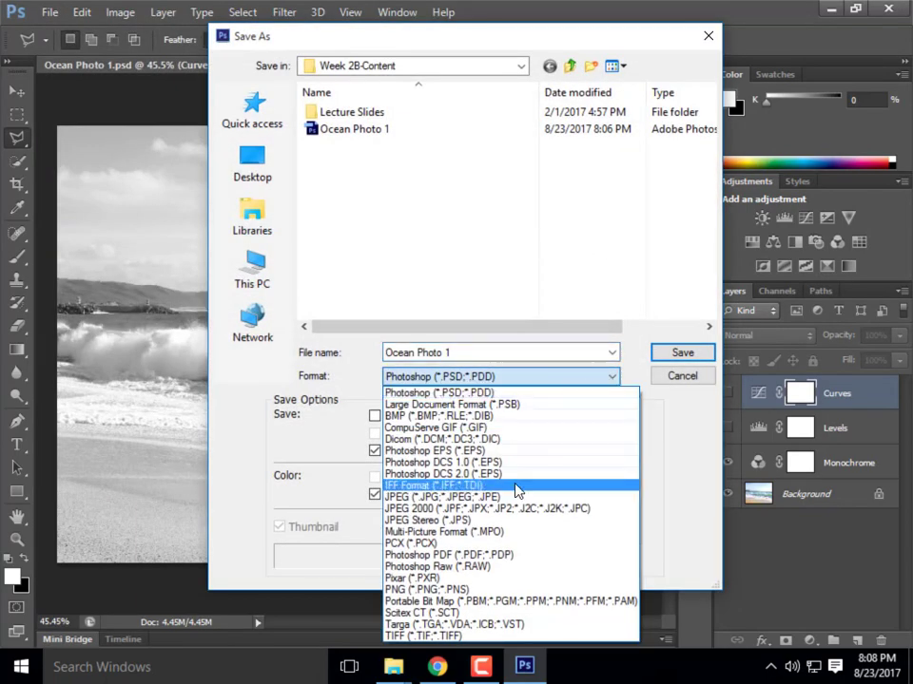
left_click(699, 453)
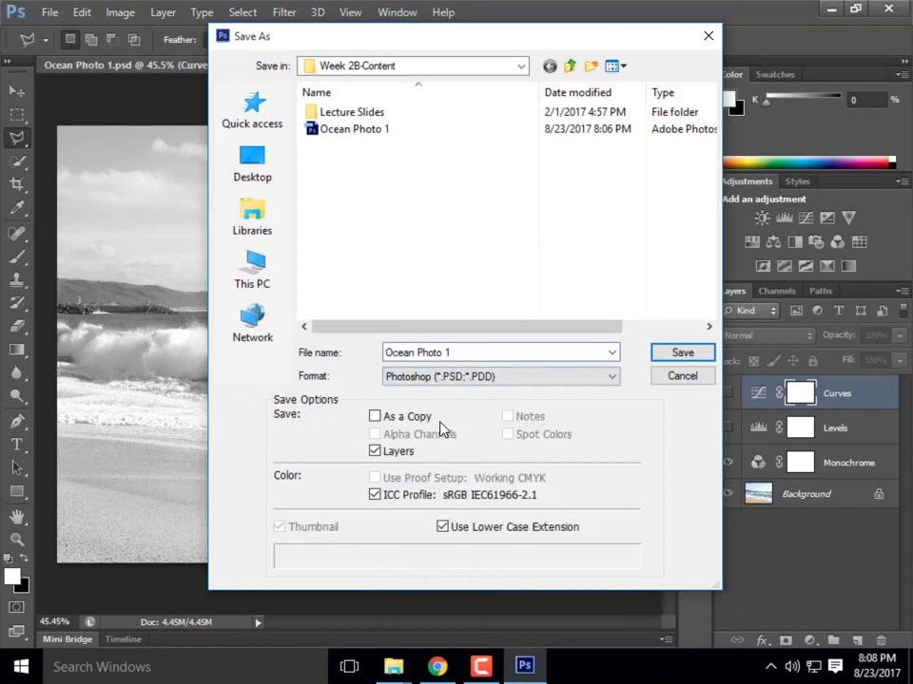
left_click(480, 377)
left_click(361, 506)
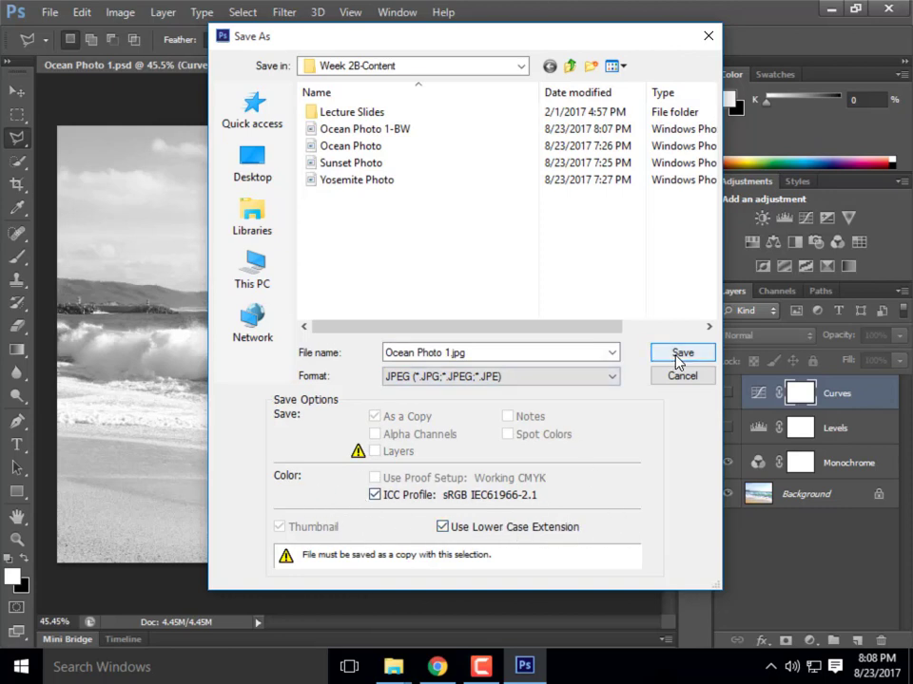
left_click(377, 134)
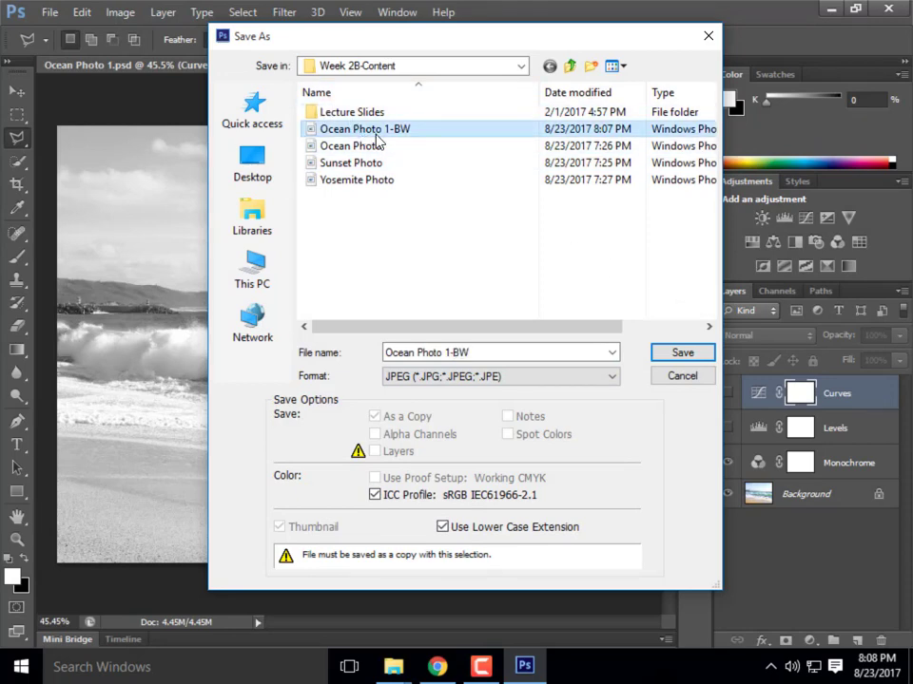
left_click(683, 353)
left_click(409, 263)
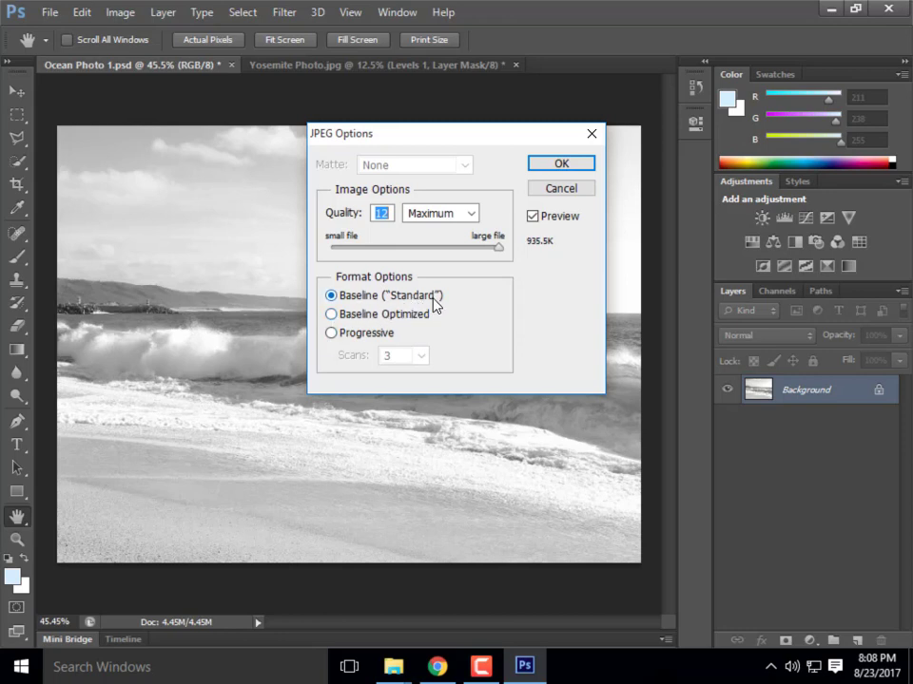
Compare the Baseline Optimized, Baseline ("Standard") and Progressive format options for the JPEG and close its settings
left_click(332, 315)
left_click(331, 295)
left_click(331, 334)
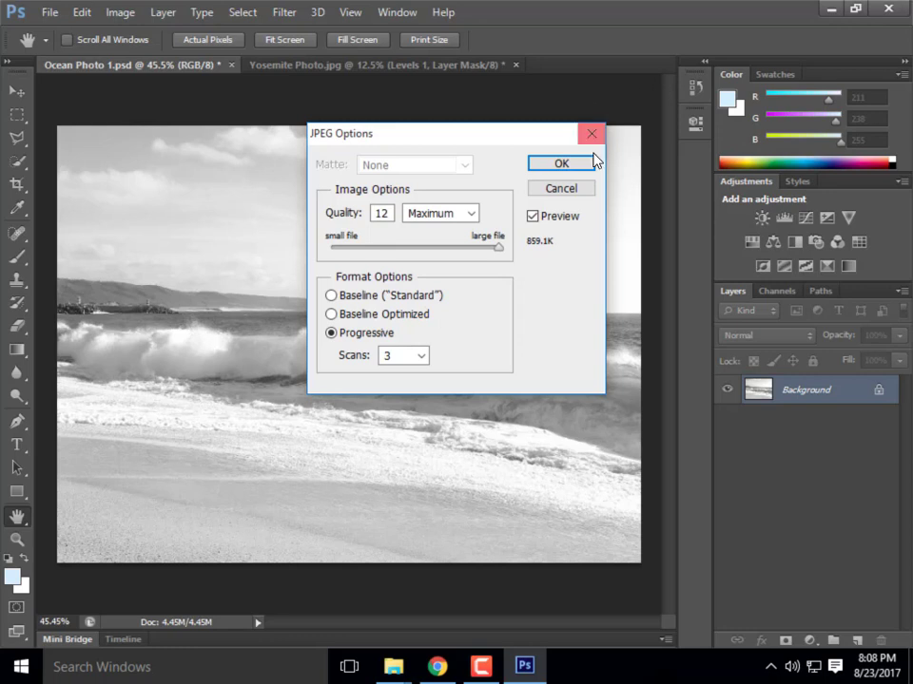
left_click(331, 295)
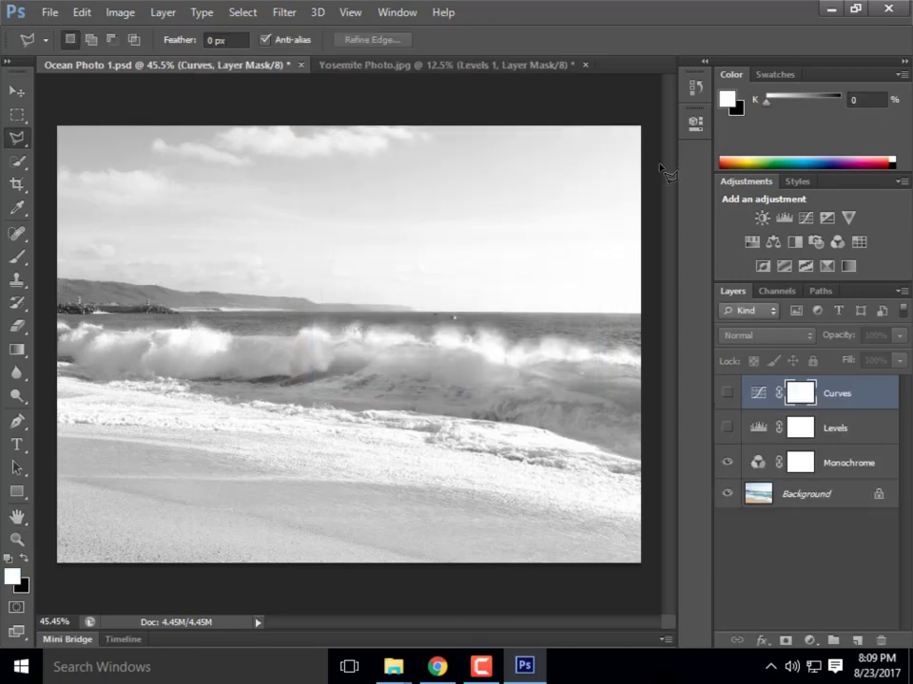
Switch to Chrome and check the Photoshop 1.4 Visual Acuity tutorial entry in the Exercise 4 assignment
left_click(437, 668)
scroll(591, 389, "down", 1)
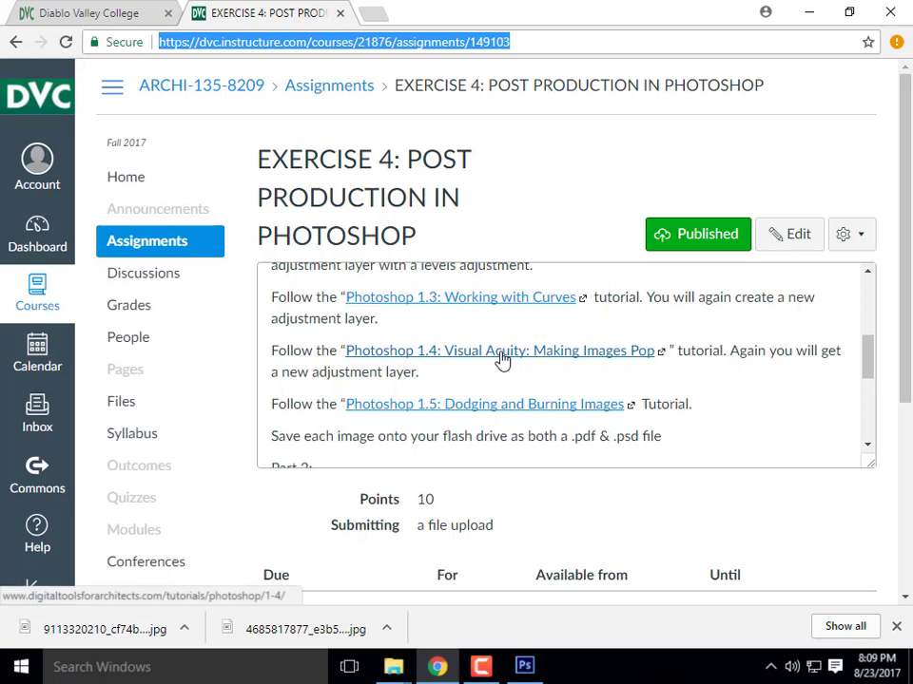
left_click(808, 12)
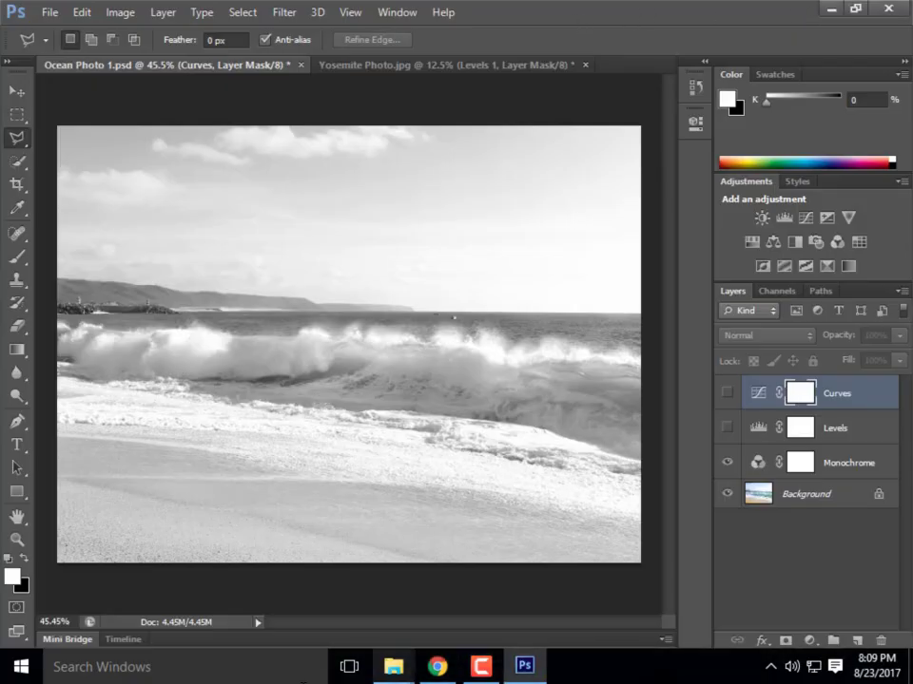
Switch to the Week 2B-Content folder in File Explorer and open ARCHI 135 Week 2B Presentation from Lecture Slides
mouse_move(404, 673)
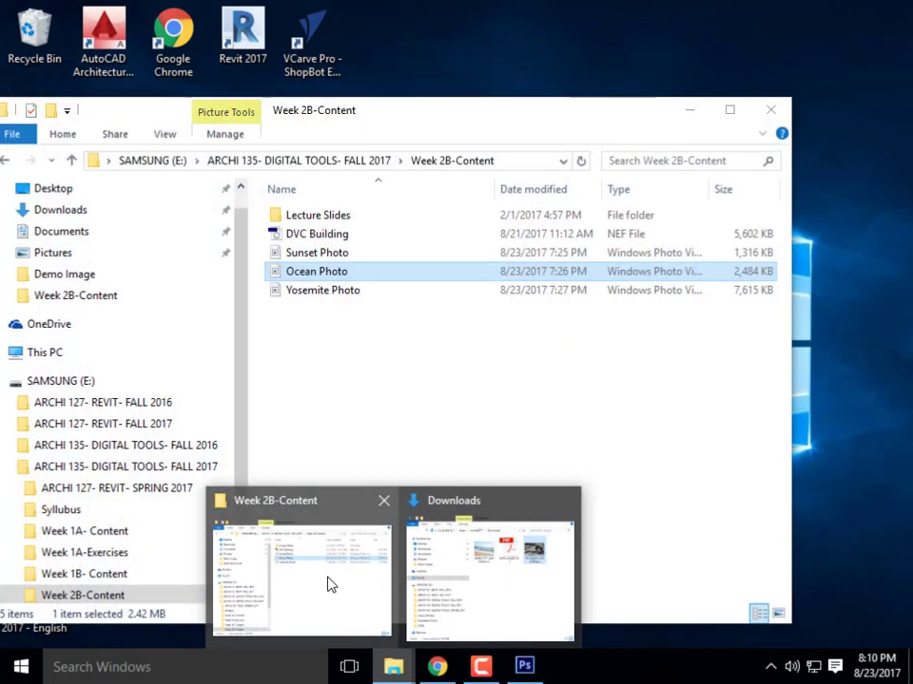
left_click(330, 584)
double_click(351, 216)
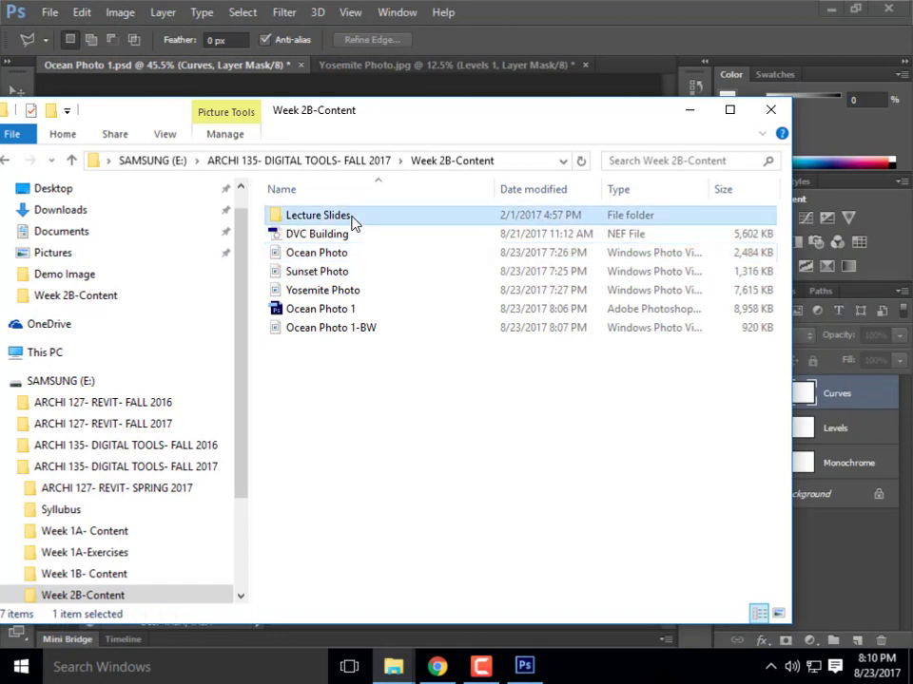
left_click(396, 221)
double_click(397, 220)
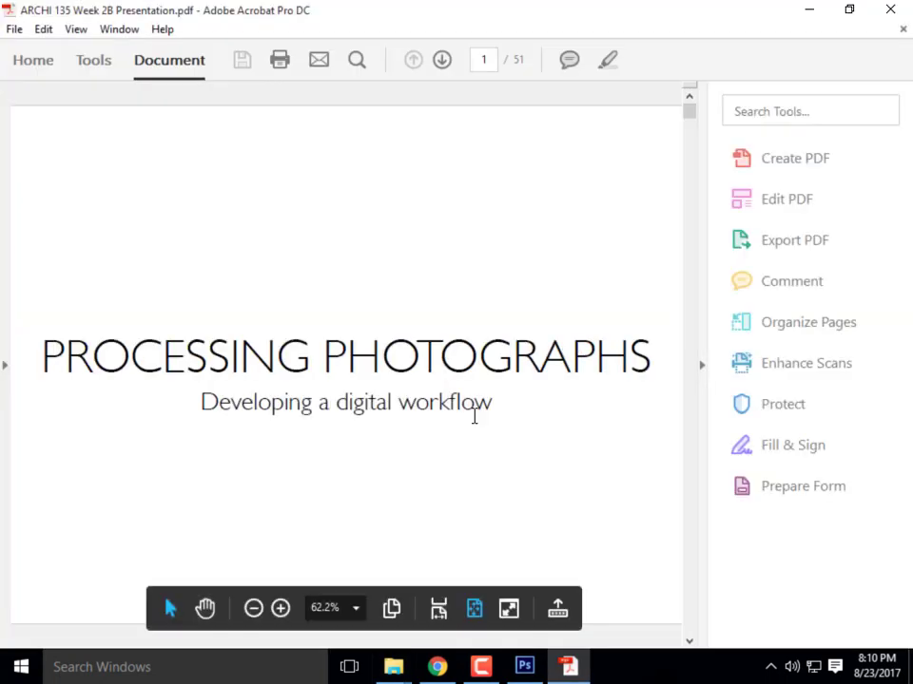
Review the presentation through to the Saturation and Vibrance comparison on page 39, and return to Photoshop
scroll(479, 394, "down", 15)
scroll(479, 394, "down", 20)
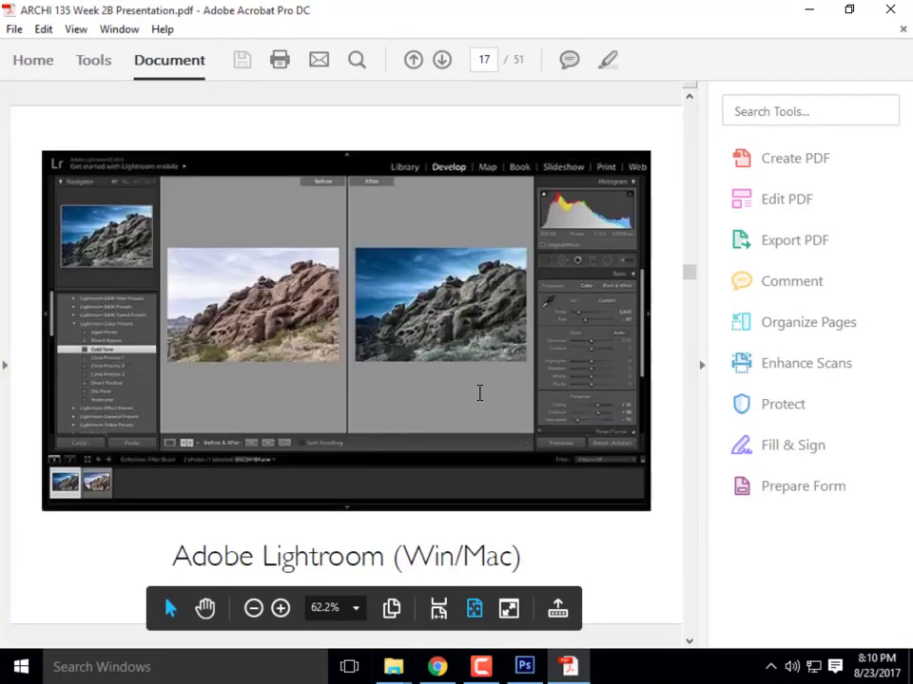
scroll(479, 394, "down", 18)
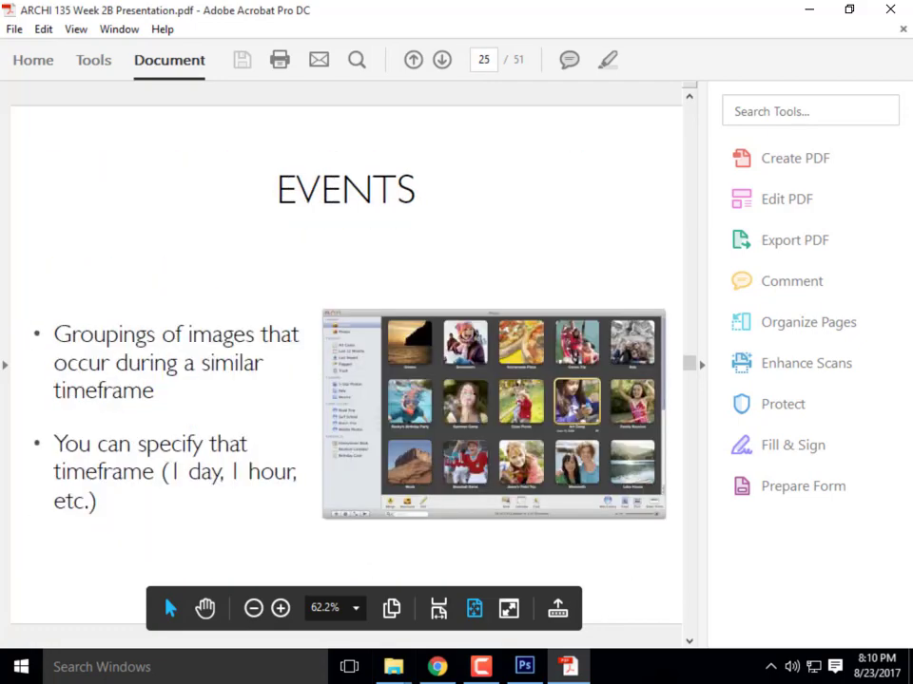
scroll(479, 394, "down", 13)
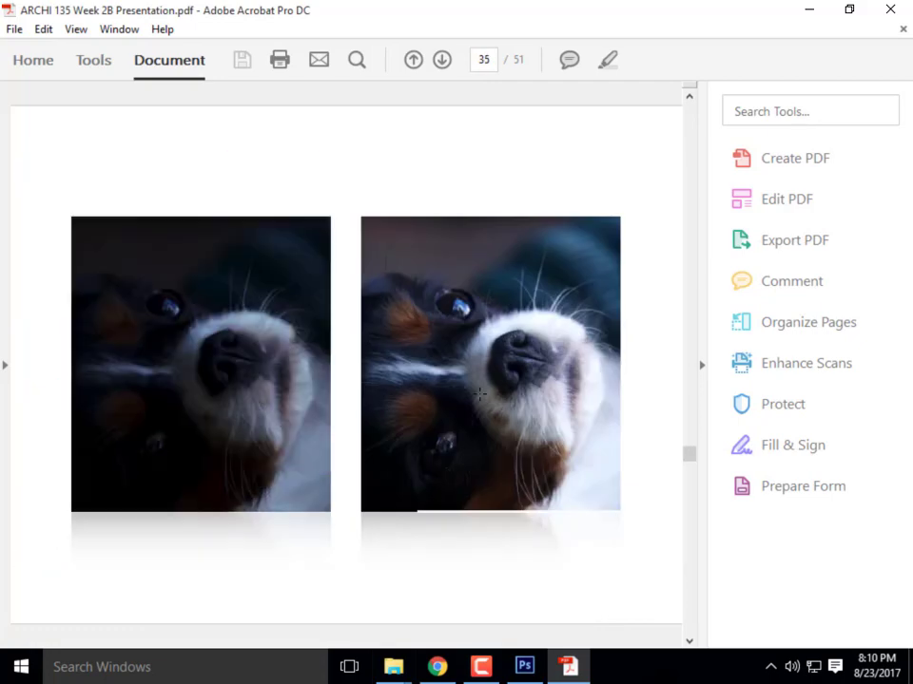
scroll(479, 393, "down", 2)
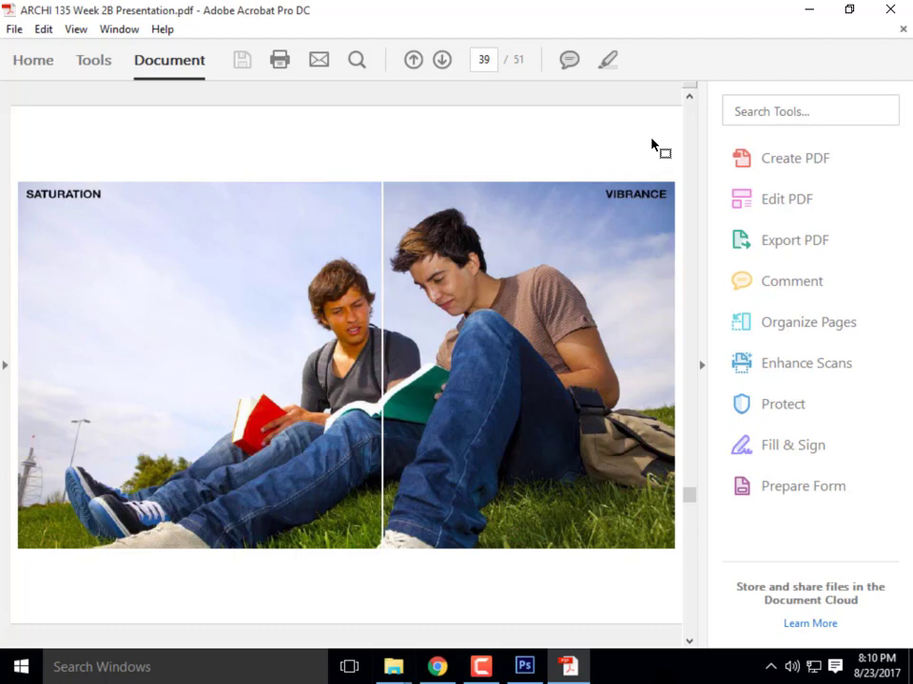
left_click(806, 12)
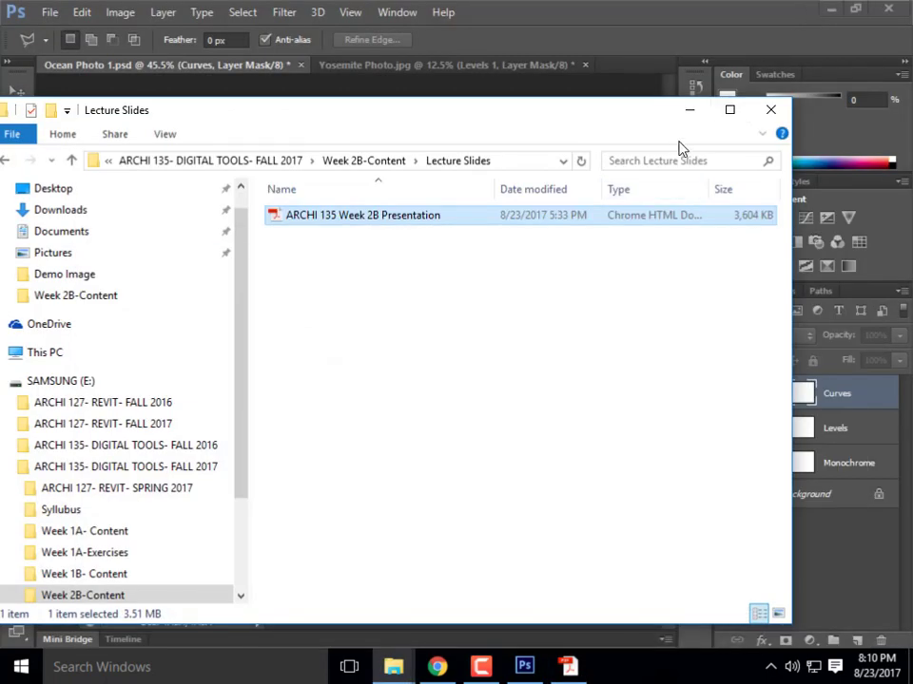
left_click(690, 112)
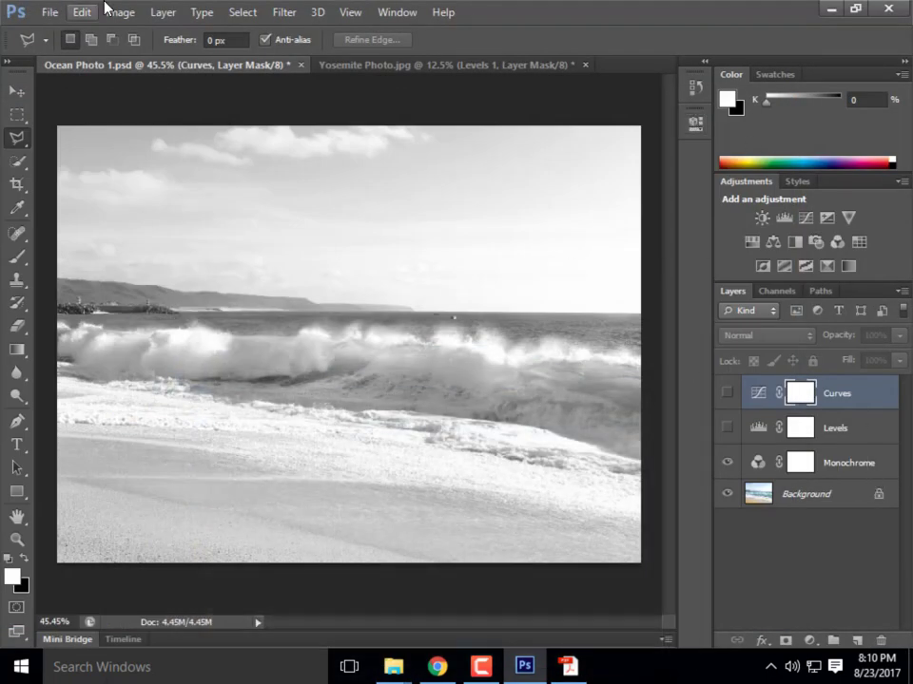
Add a Channel Mixer adjustment layer named Pop above Curves, and hide the Monochrome layer
left_click(160, 11)
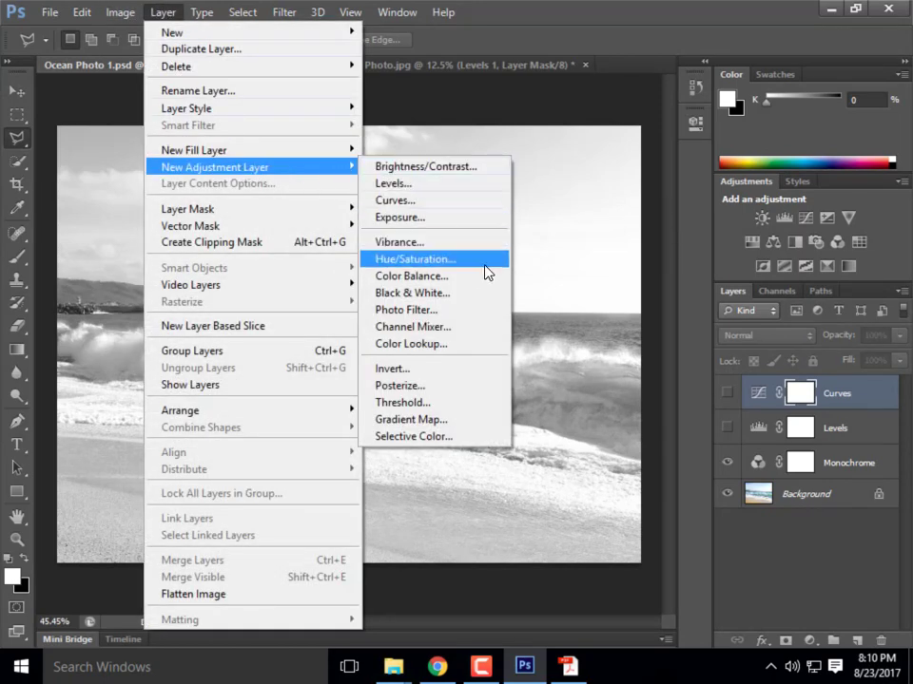
left_click(471, 327)
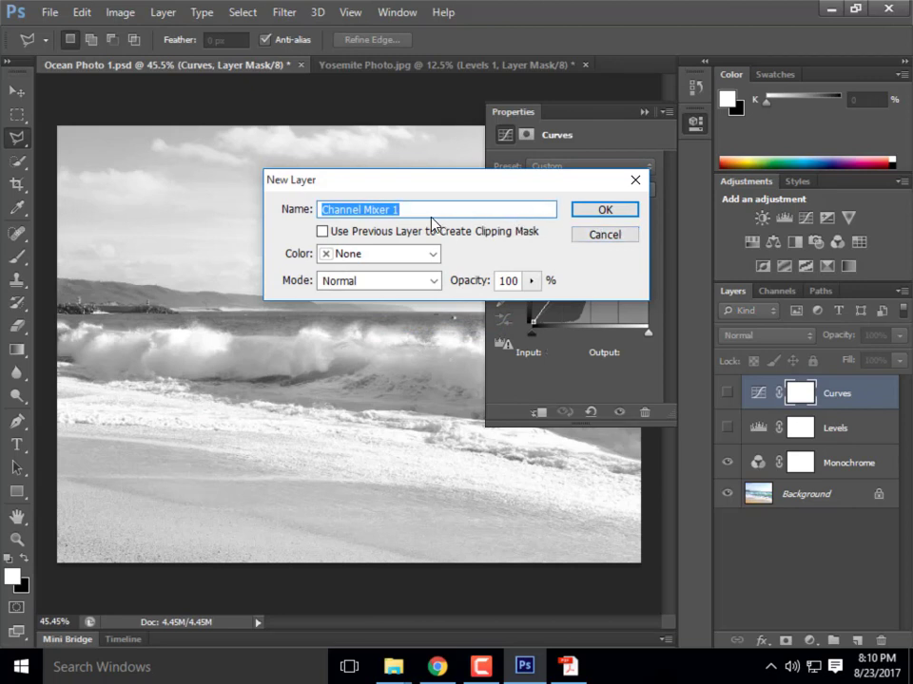
left_click_drag(419, 210, 209, 208)
type("Pop")
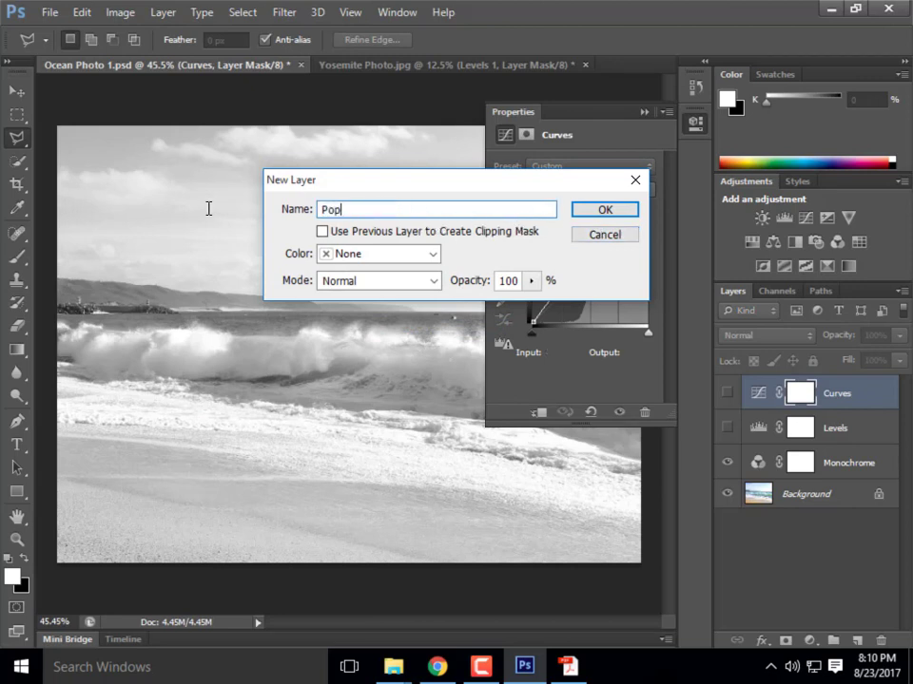
left_click(631, 210)
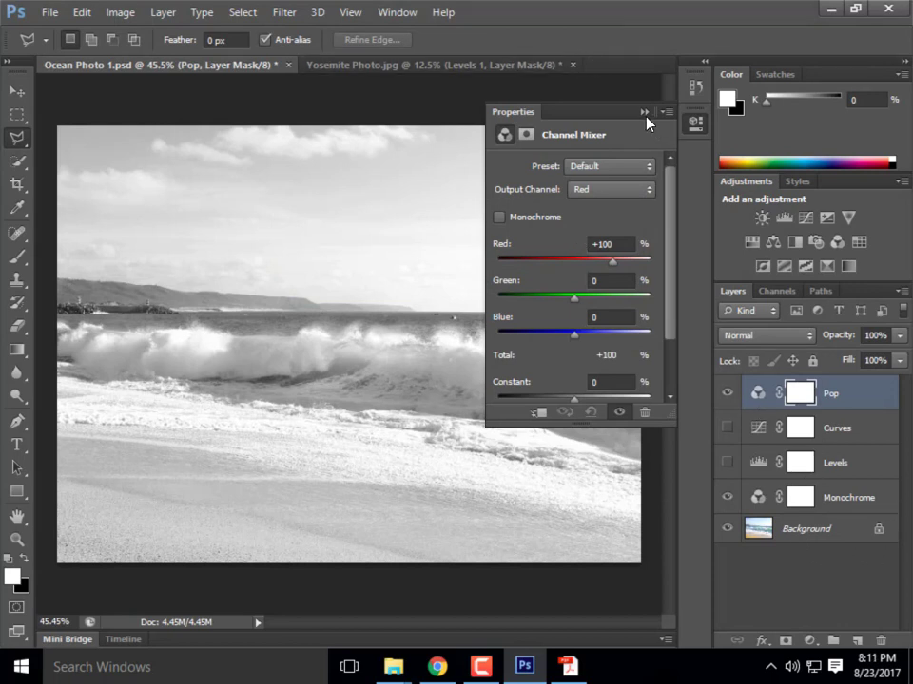
left_click(727, 497)
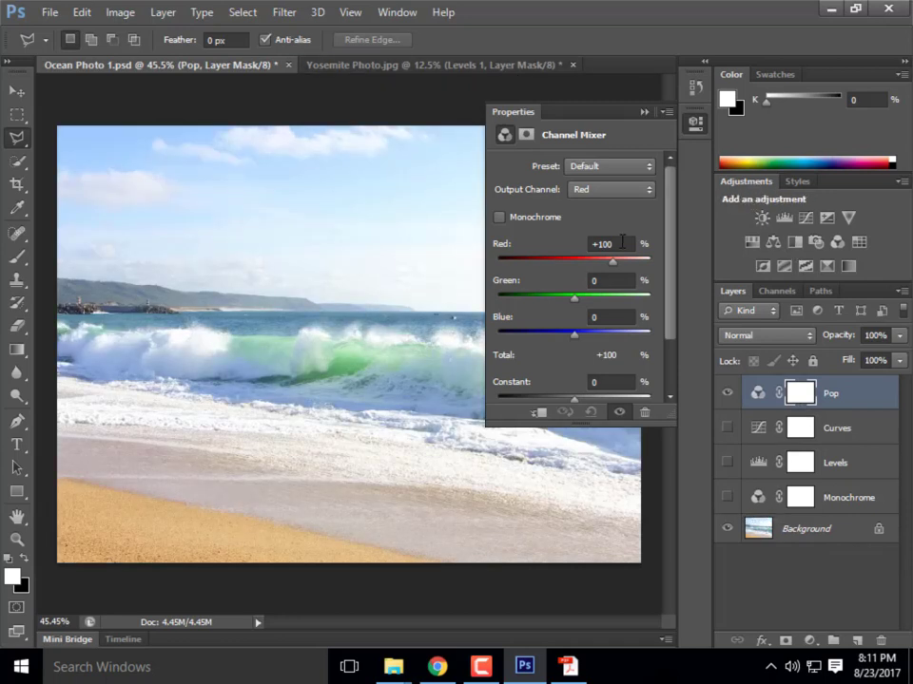
Examine the output channel choices of the Pop layer's Channel Mixer, keeping Red selected
left_click(572, 191)
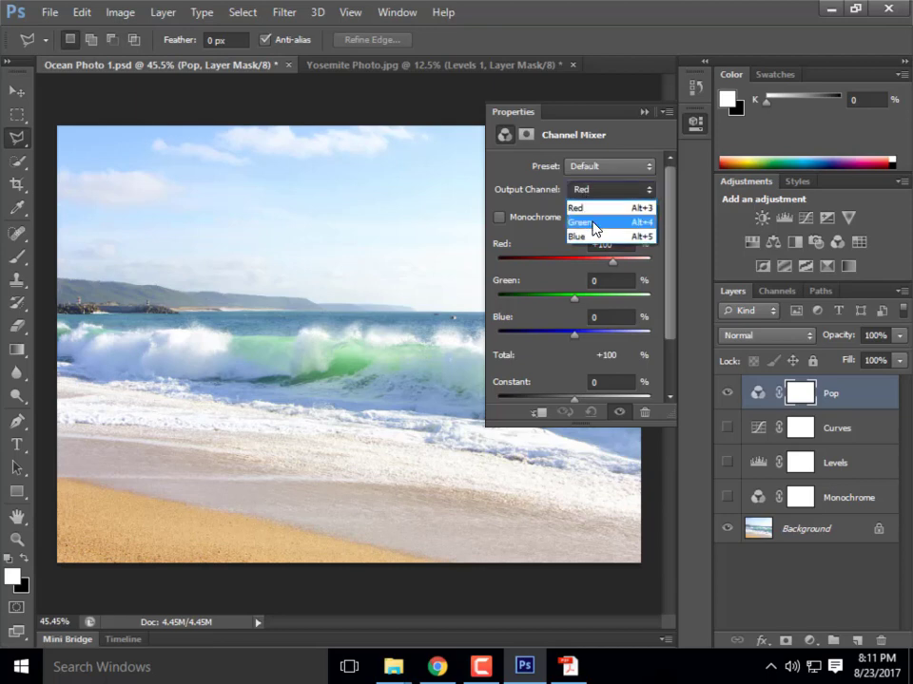
left_click(554, 204)
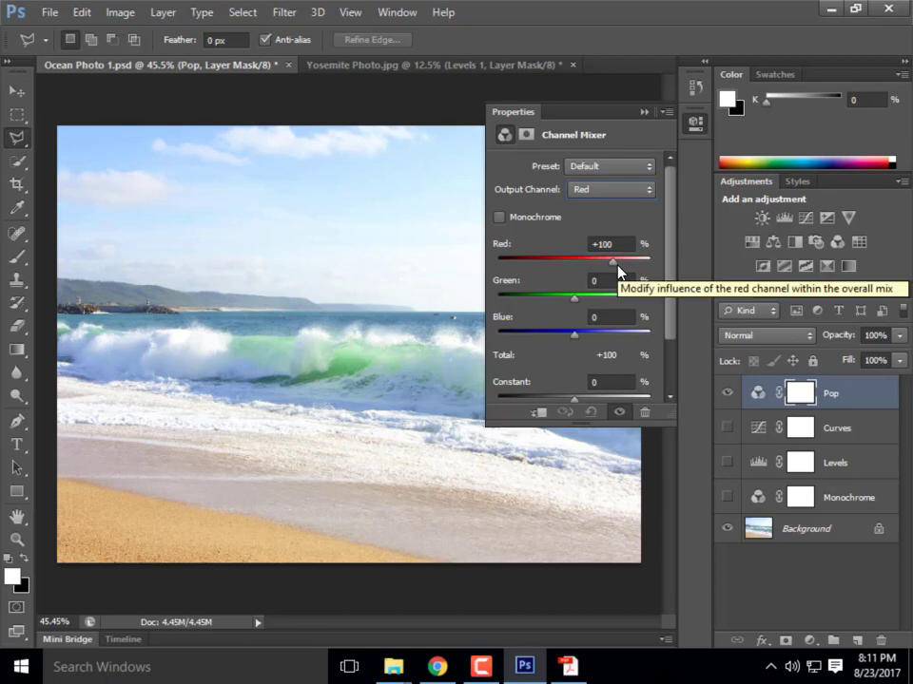
left_click(645, 112)
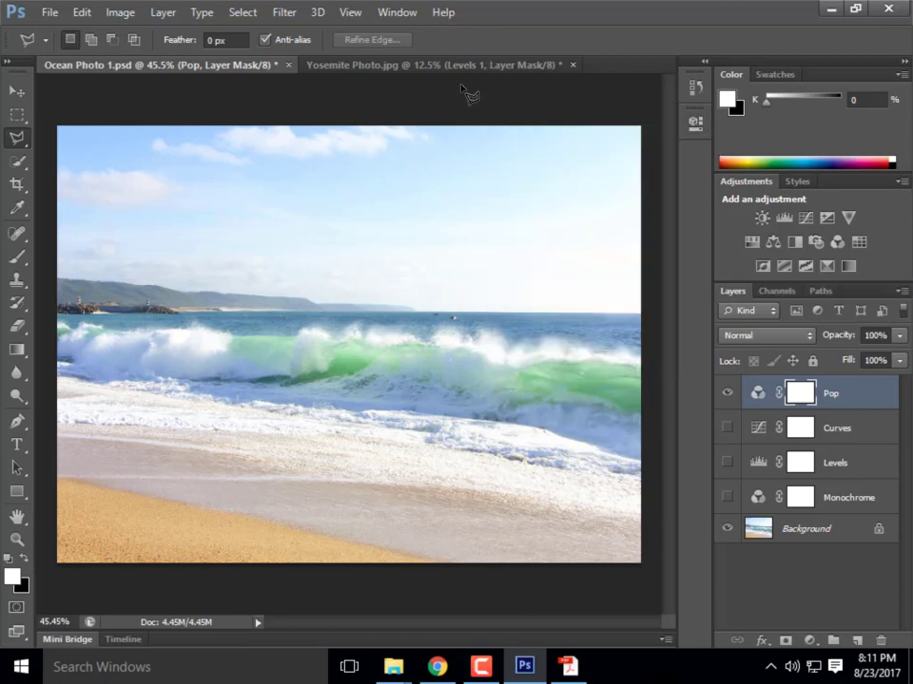
Open the Sunset Photo image from the Week 2B-Content folder
left_click(51, 12)
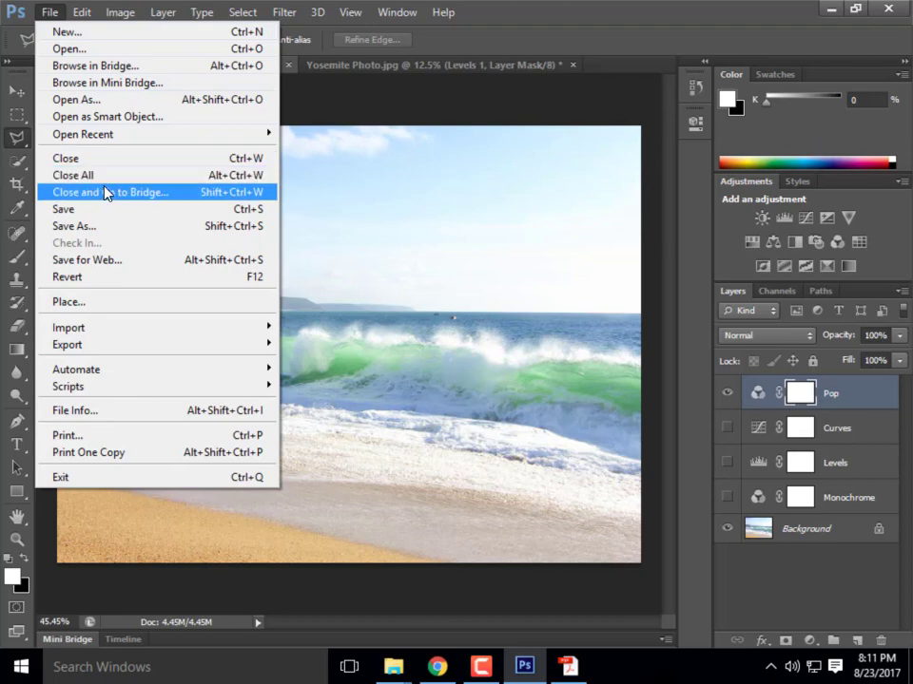
left_click(66, 49)
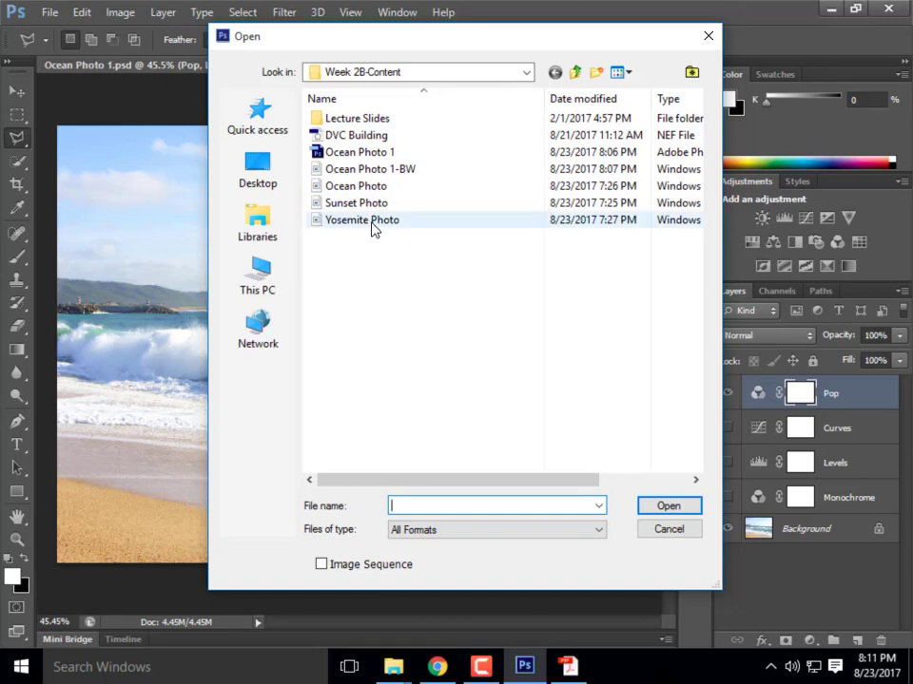
left_click(371, 204)
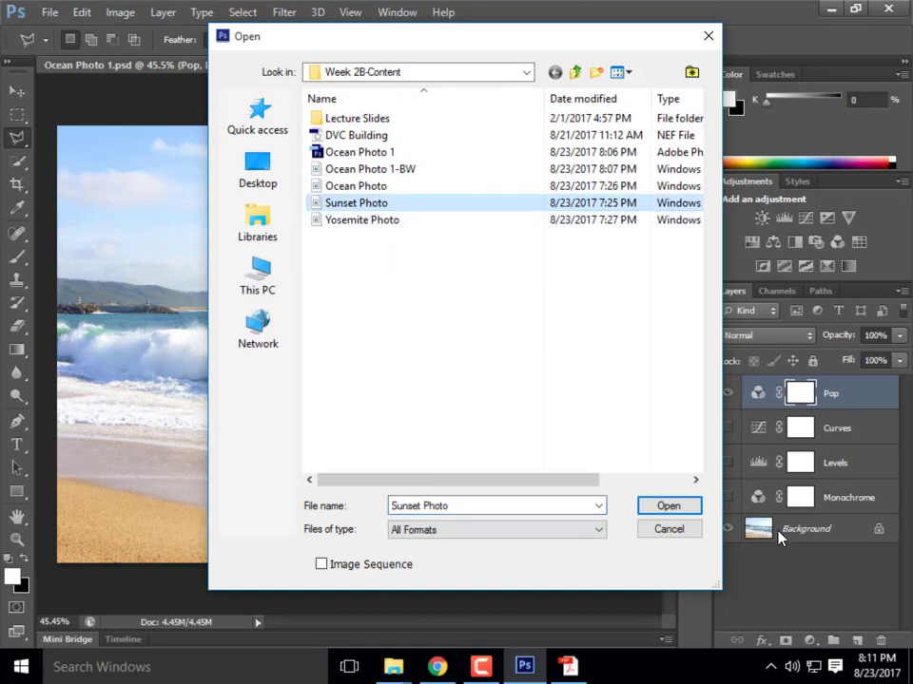
left_click(691, 511)
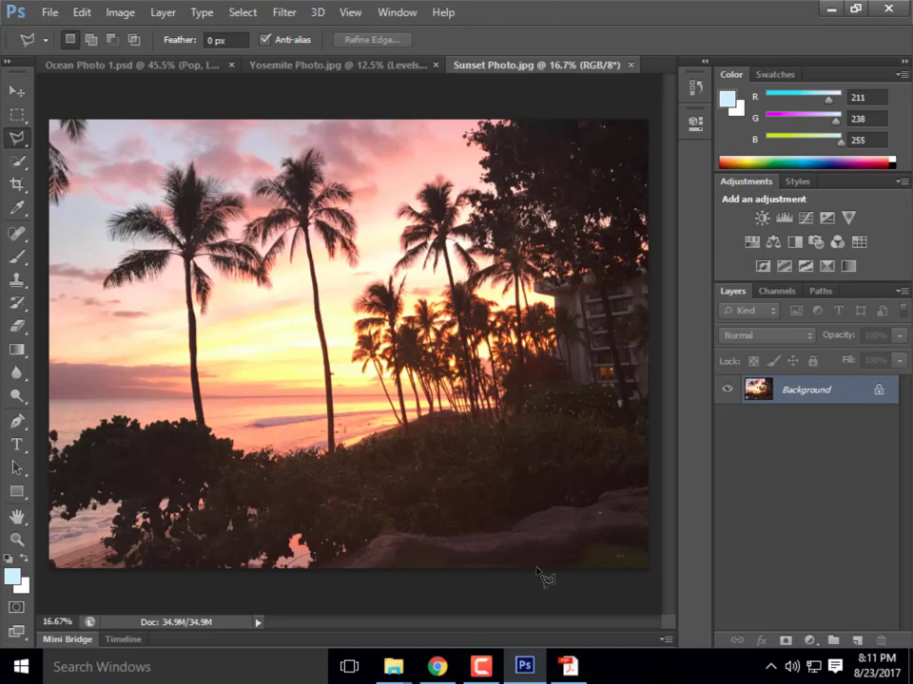
Return to the Ocean Photo 1 document and open the Pop layer's Channel Mixer settings, keeping Red as the output channel
left_click(360, 67)
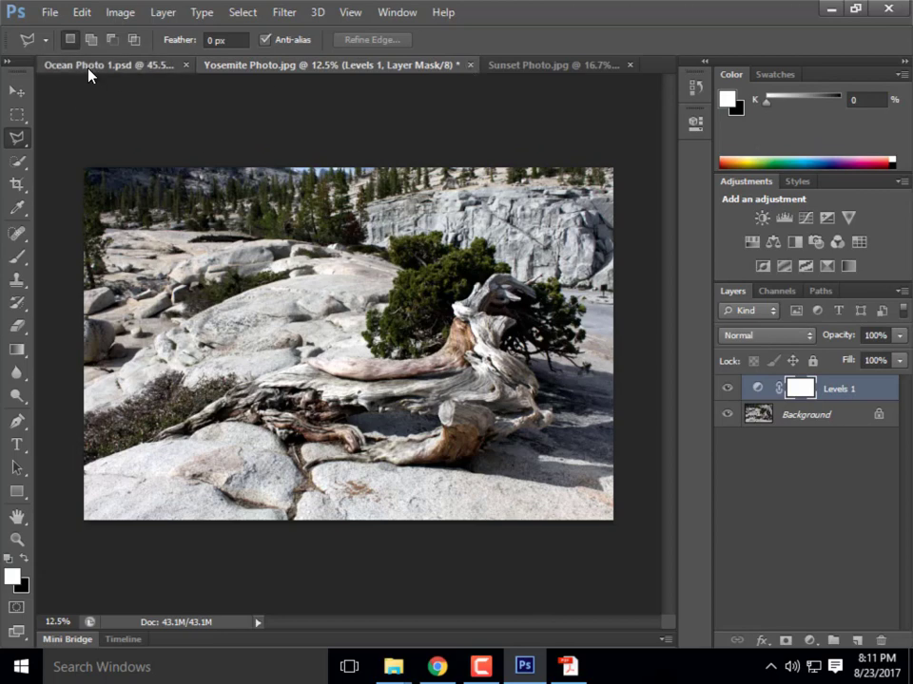
left_click(90, 67)
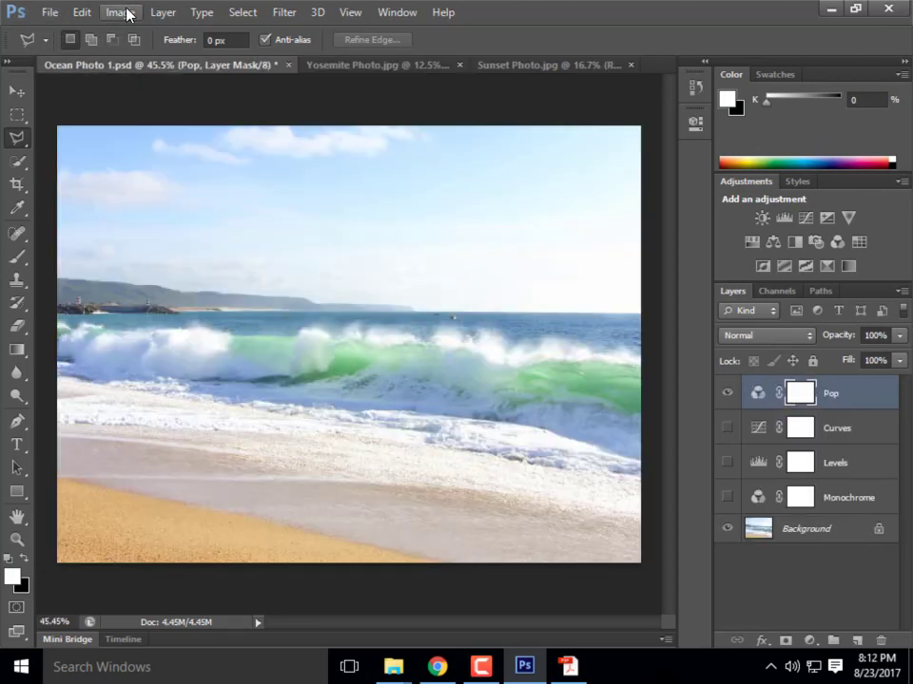
double_click(758, 393)
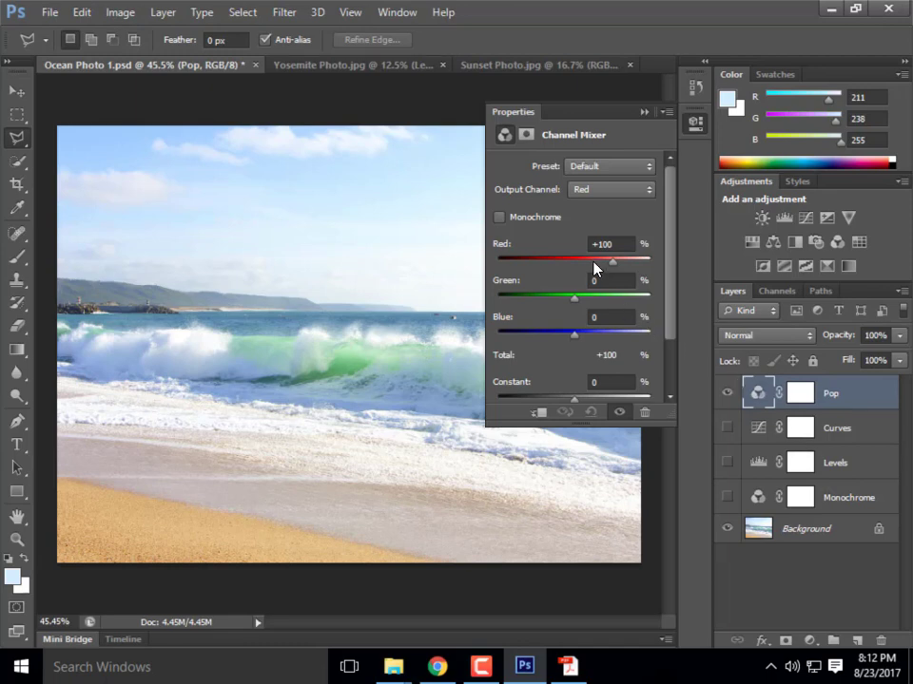
left_click(614, 191)
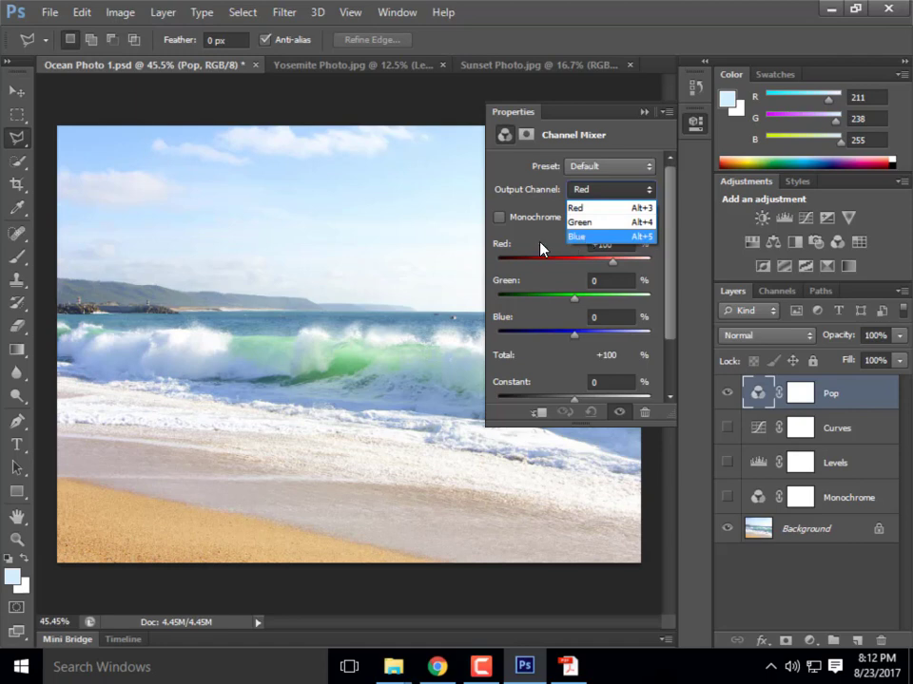
left_click(571, 273)
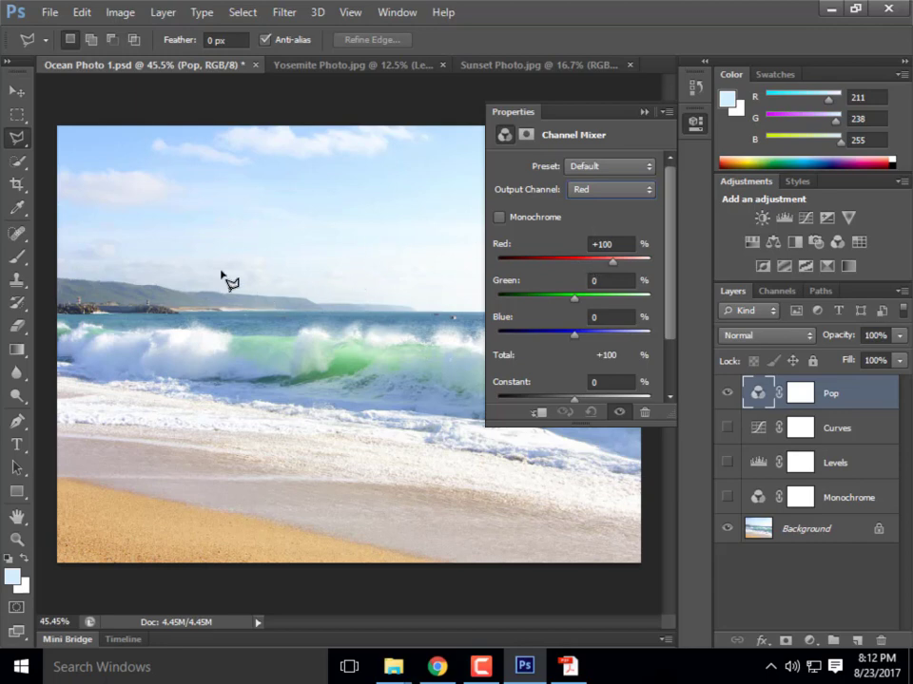
For the Red output channel of the Pop layer, set Red to 118%, Green to -9% and Blue to -9%
left_click(615, 262)
left_click(617, 261)
left_click(590, 244)
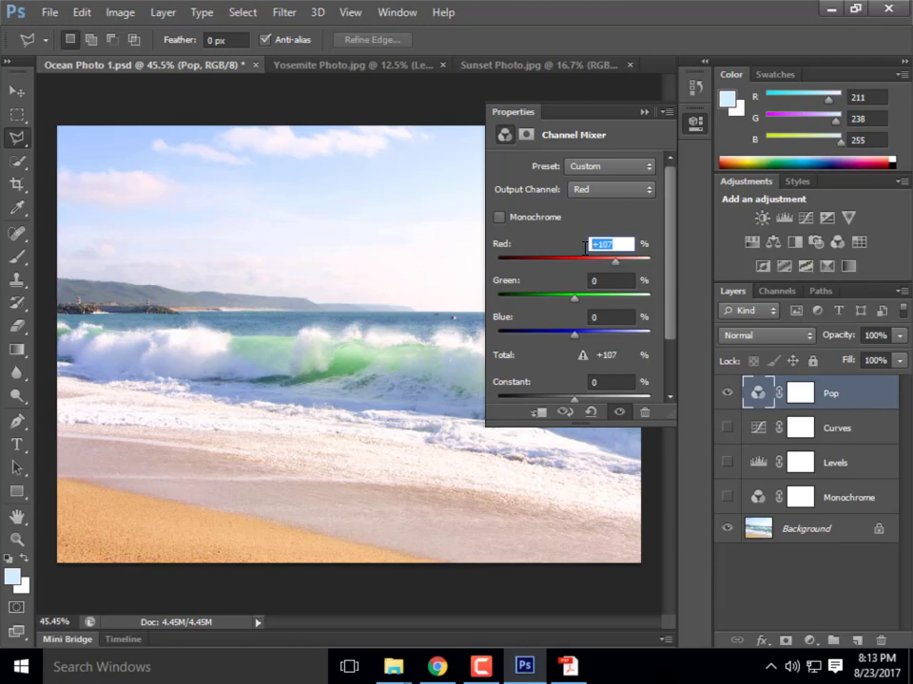
type("118")
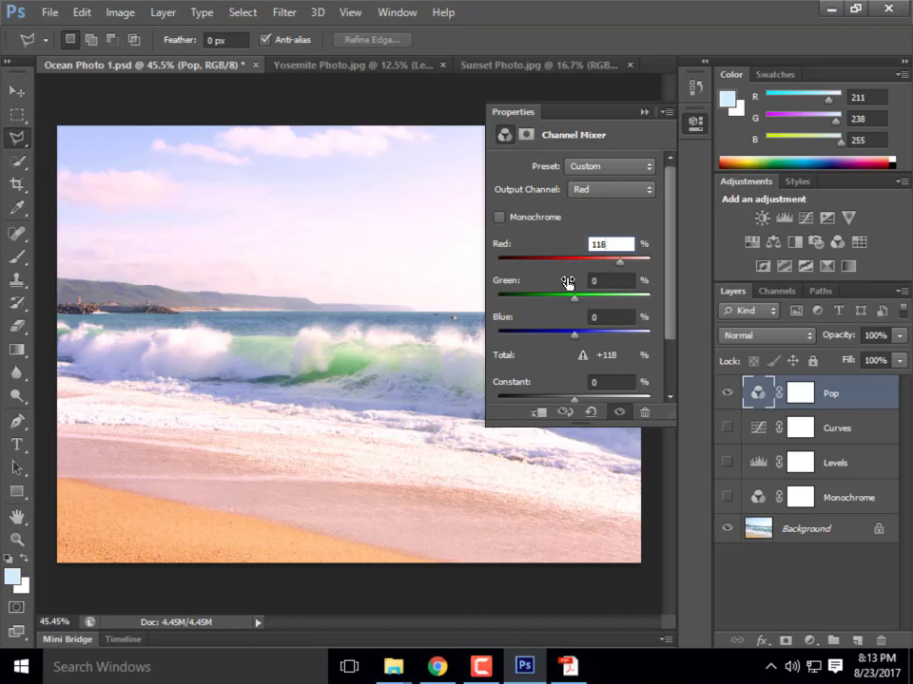
left_click(609, 283)
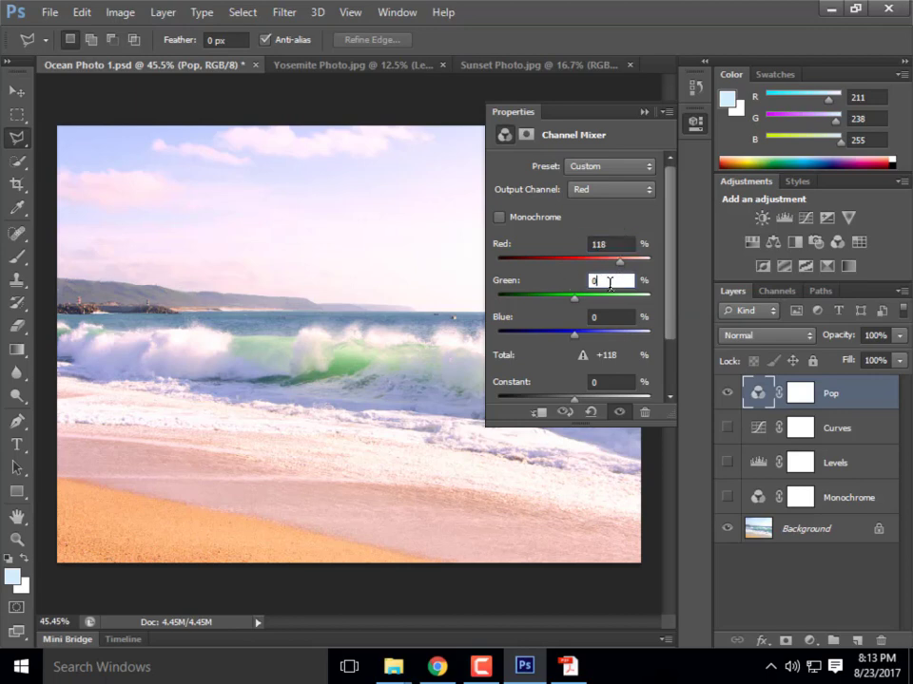
key("BackSpace")
type("-9")
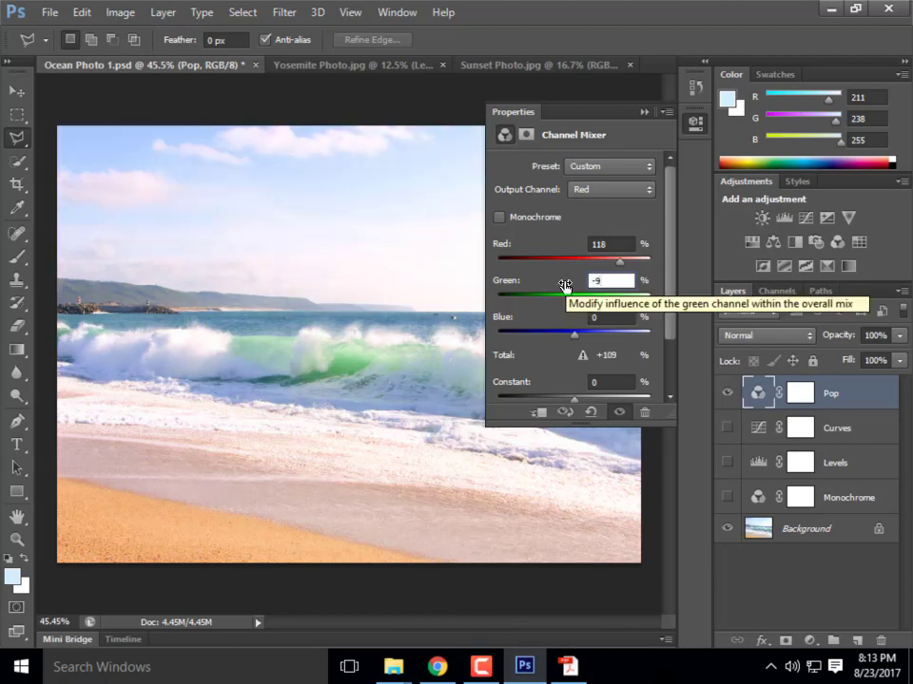
left_click(597, 316)
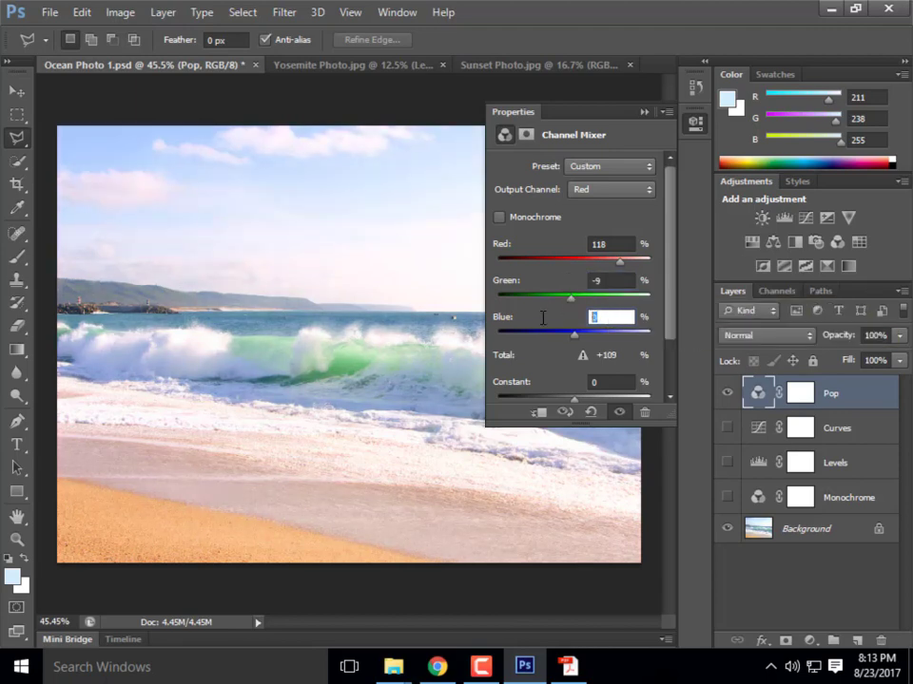
type("-9")
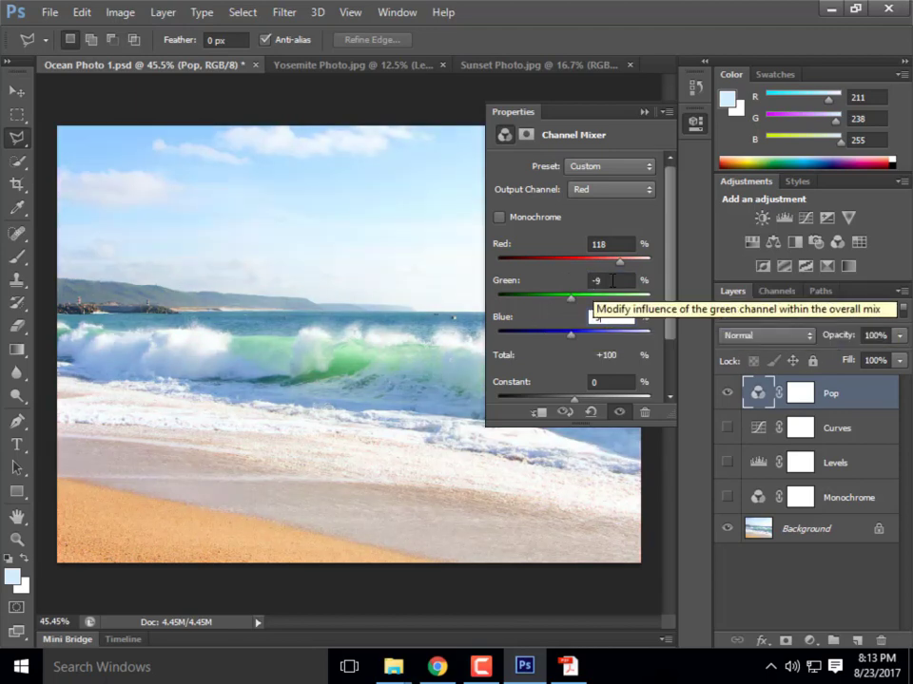
left_click(612, 280)
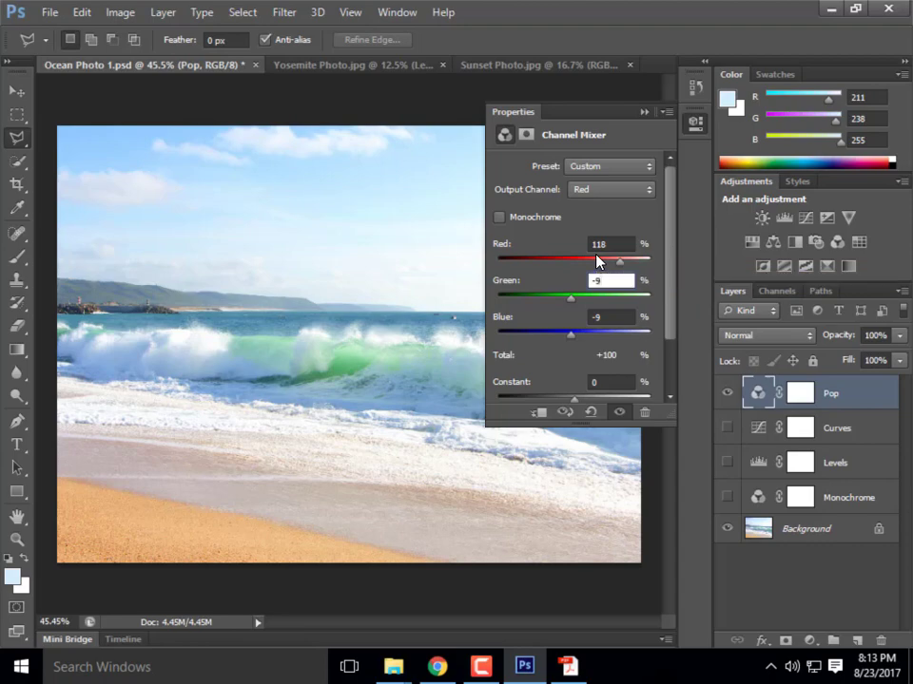
After a glance at the PDF presentation, set the Pop layer's Green output channel to Green 118%, Red -9% and Blue -9%
left_click(567, 666)
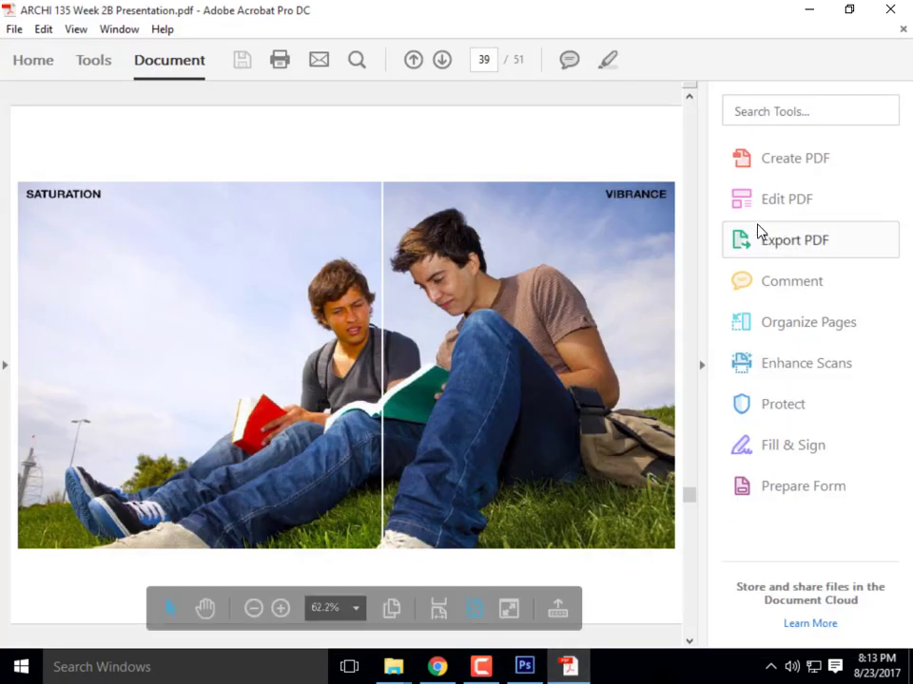
left_click(809, 13)
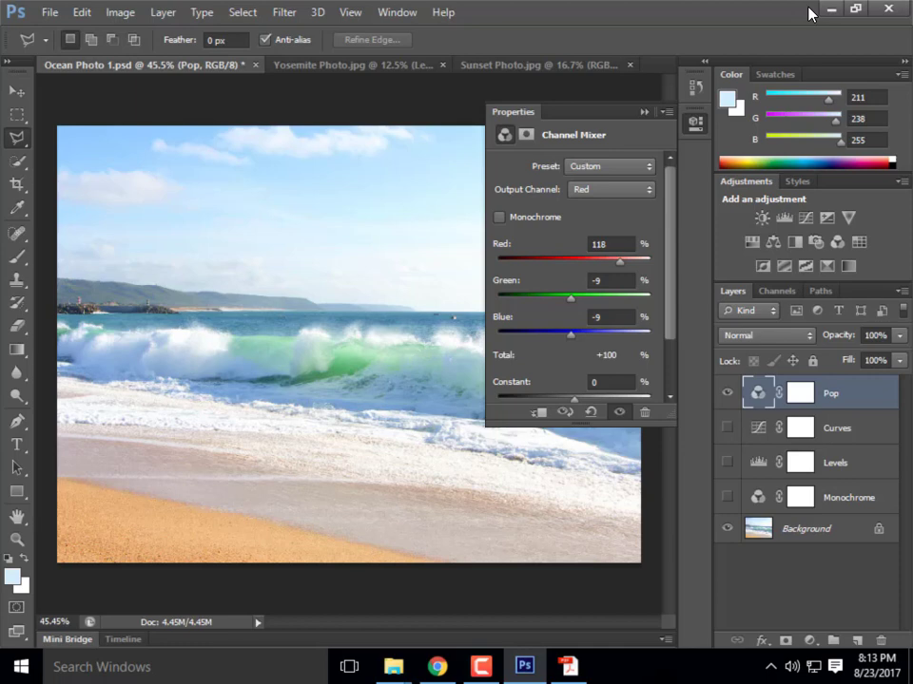
left_click(616, 189)
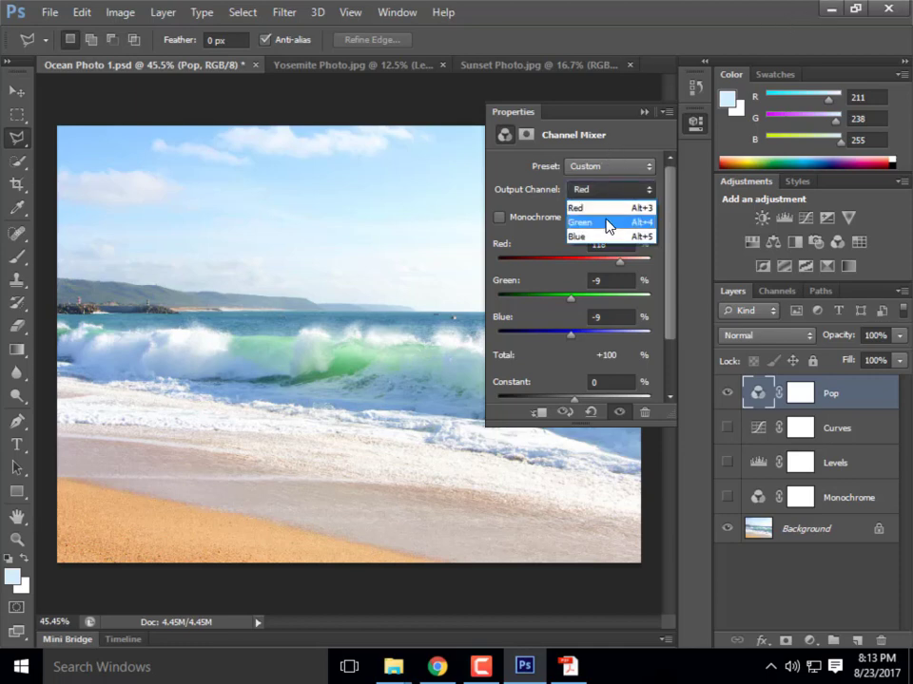
left_click(609, 224)
left_click(574, 281)
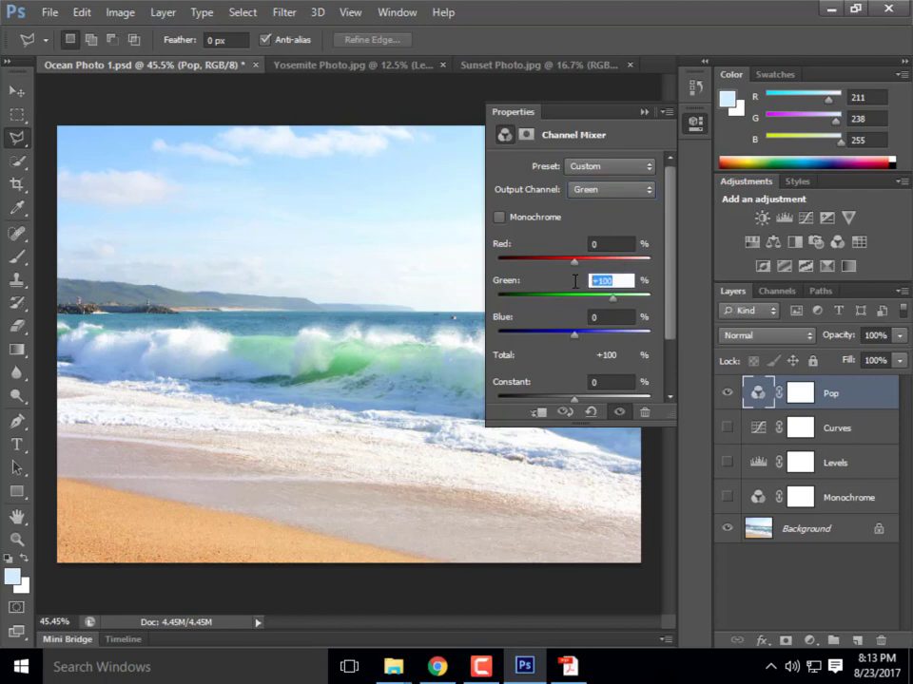
type("118")
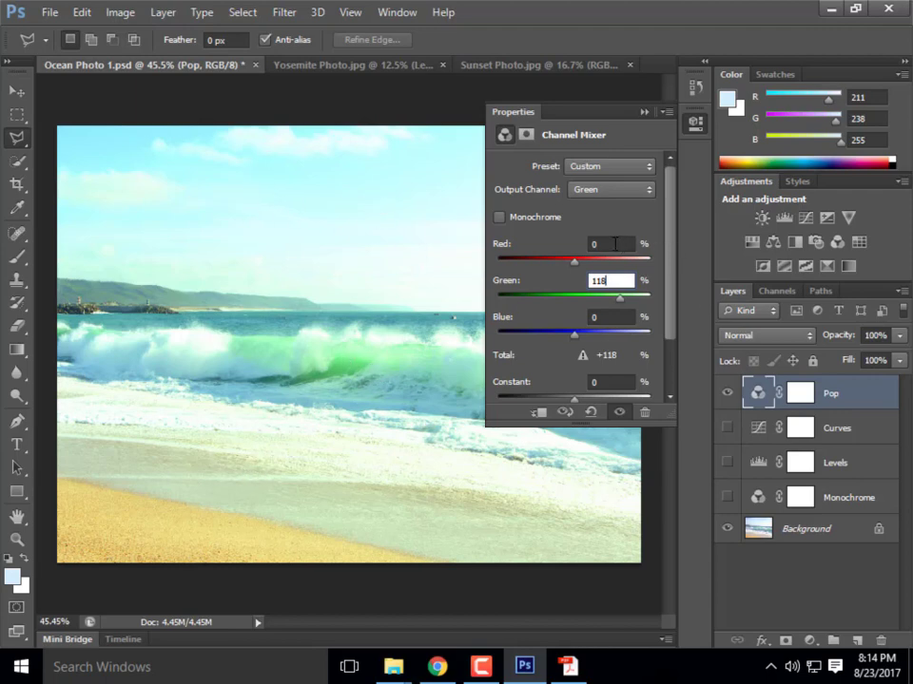
key("shift+Tab")
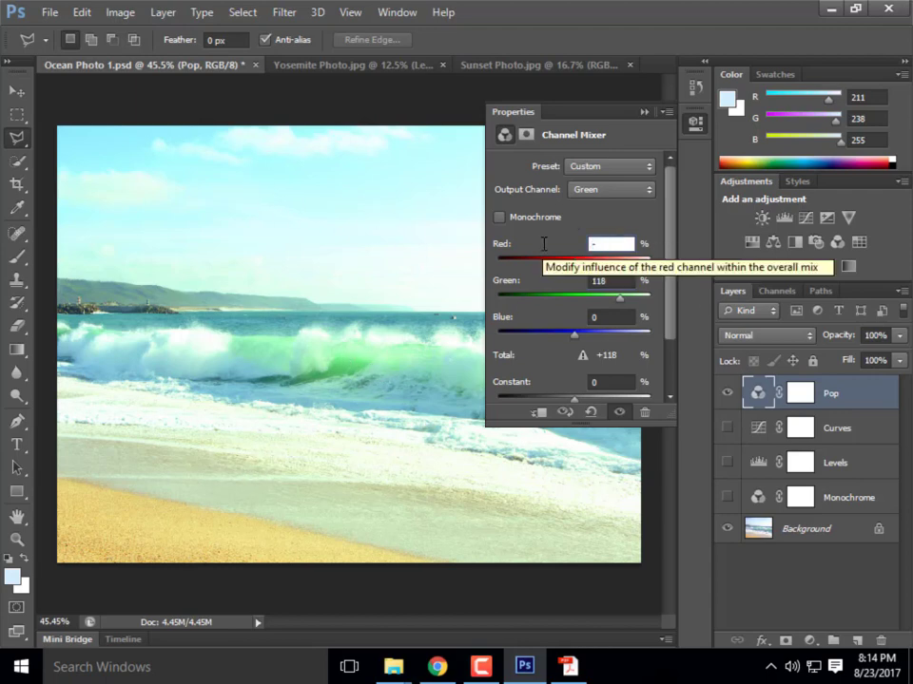
type("-9")
key("Tab")
key("Tab")
type("-9")
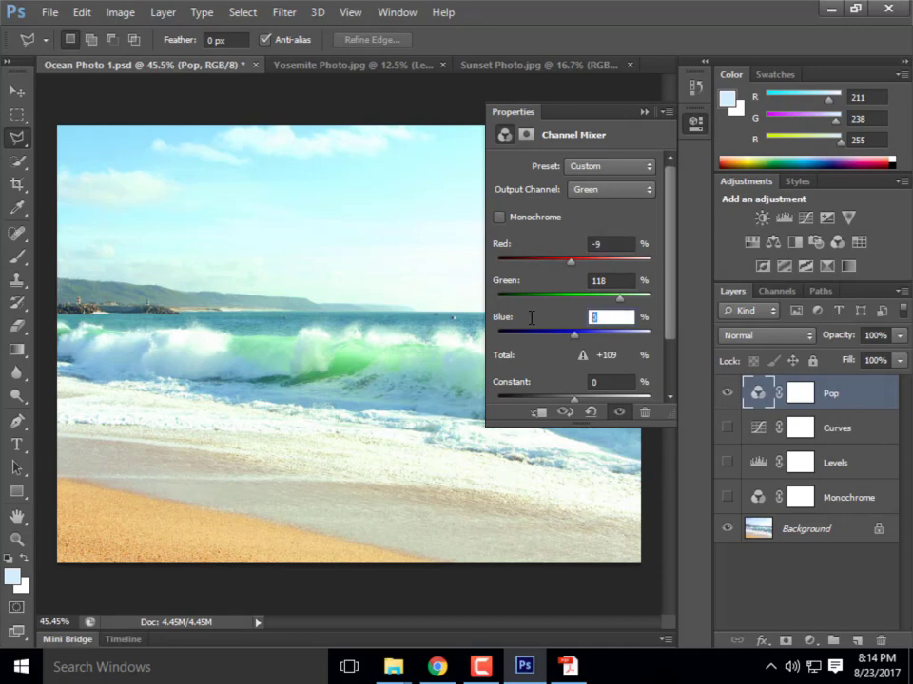
key("shift+Tab")
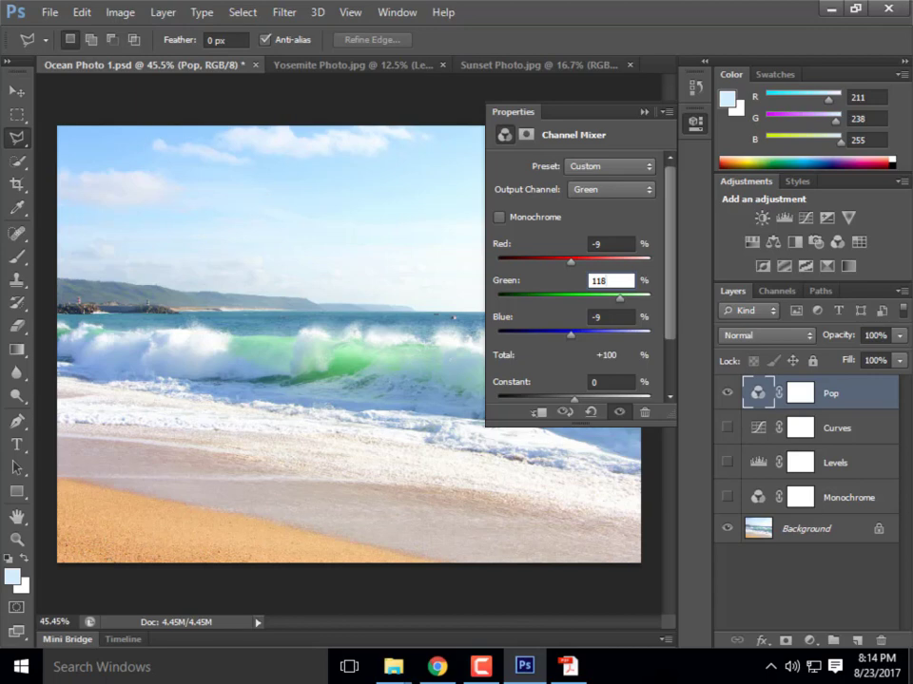
For the Blue output channel of the Pop layer, set Blue to 118%, Green to -9% and Red to -9%
left_click(641, 194)
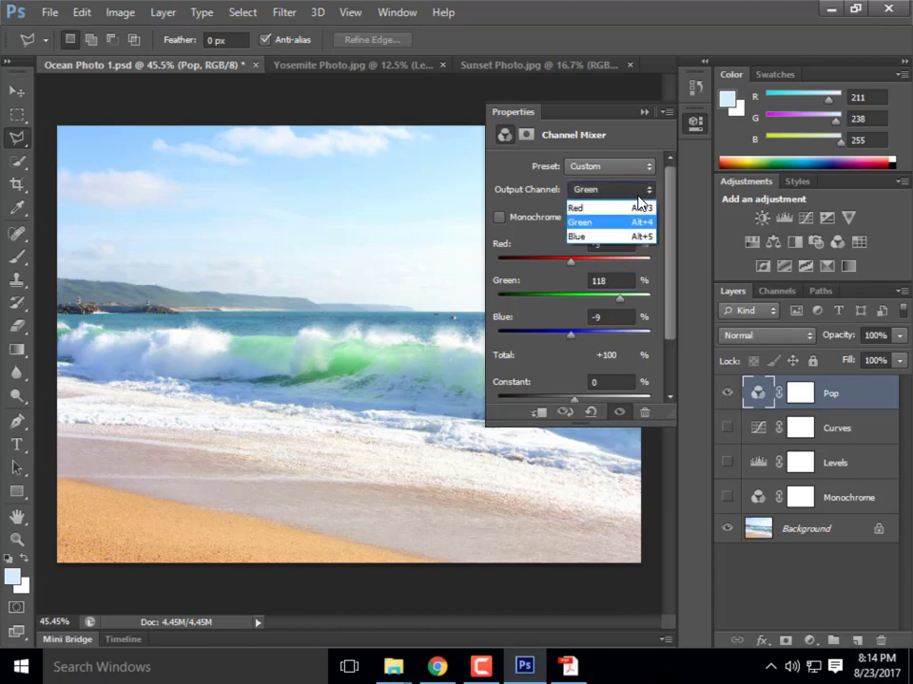
left_click(599, 243)
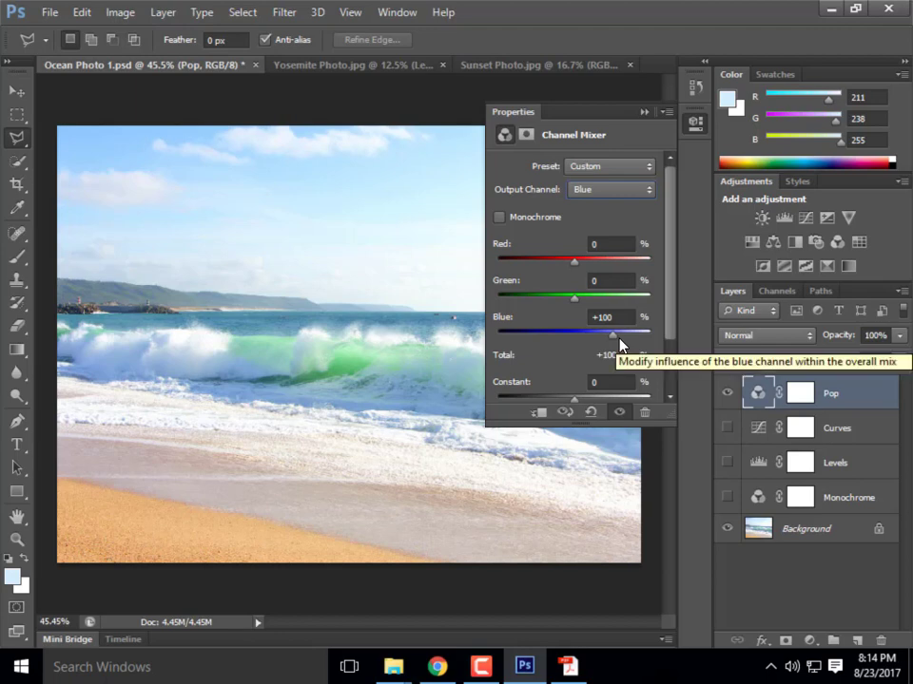
left_click(563, 319)
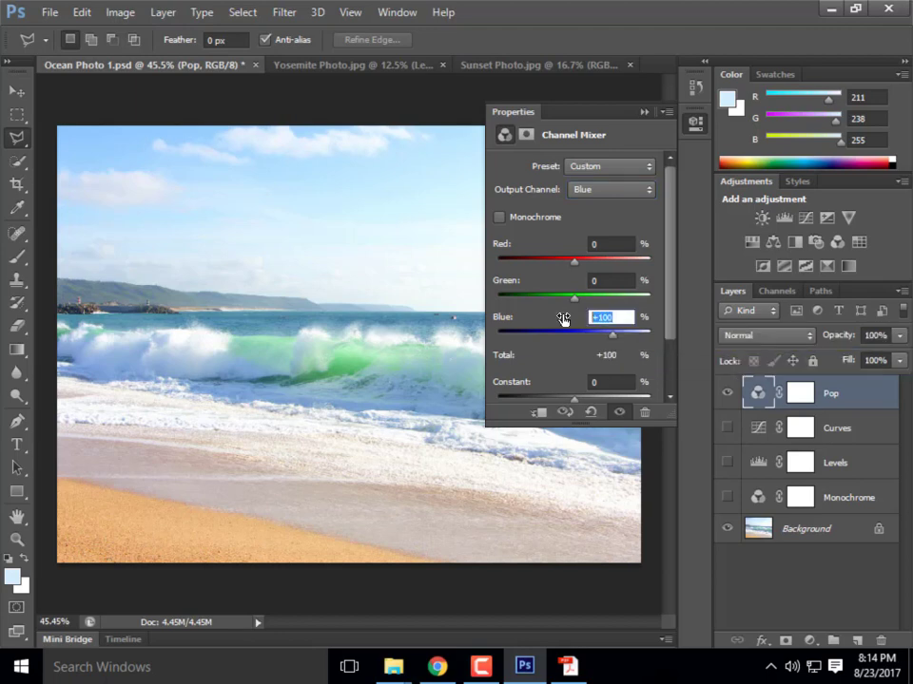
type("118")
left_click(564, 283)
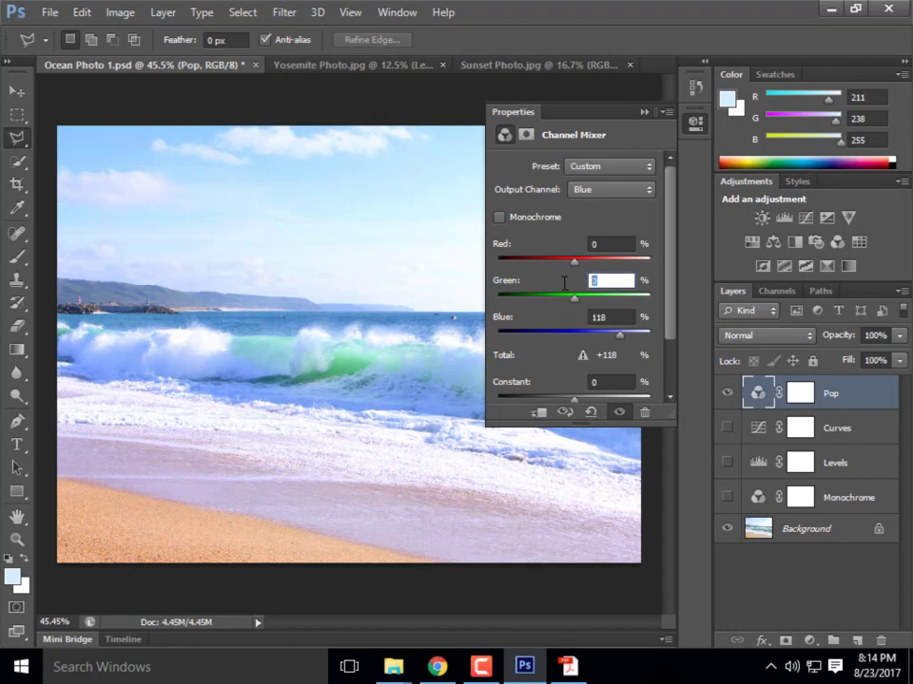
type("-9")
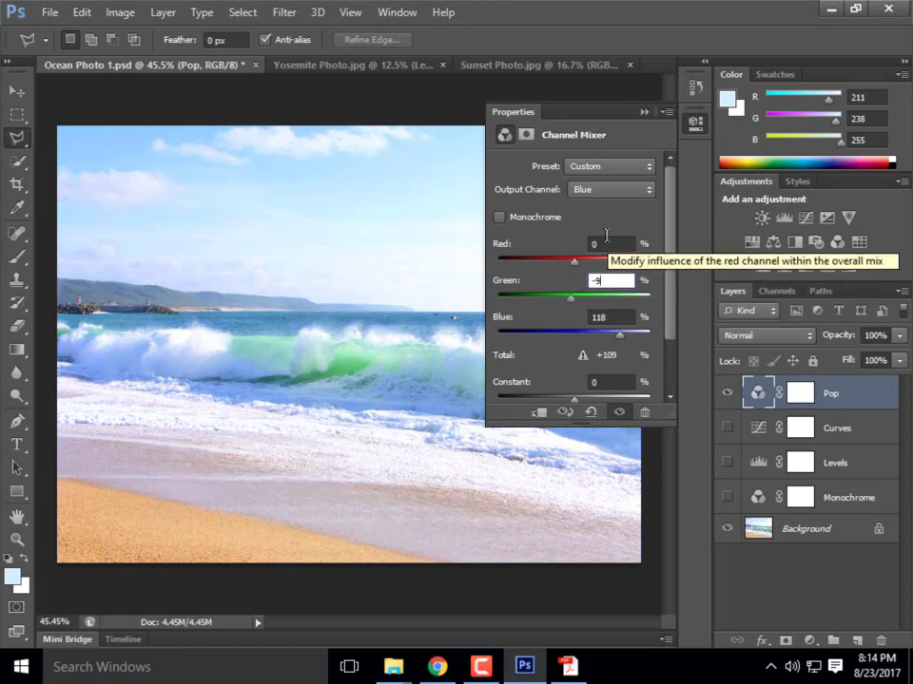
left_click(568, 248)
type("-9")
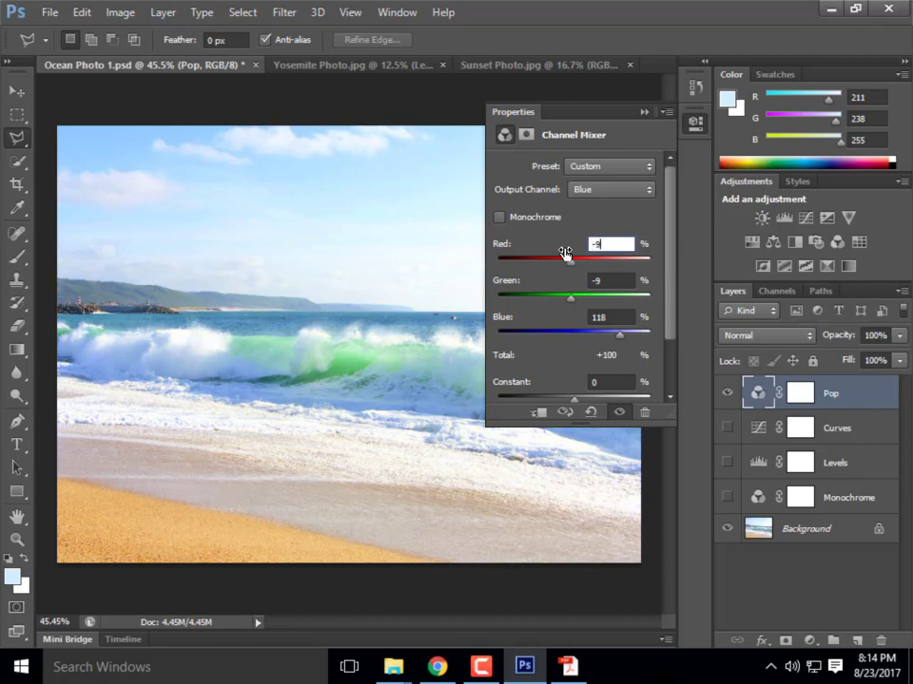
key("Tab")
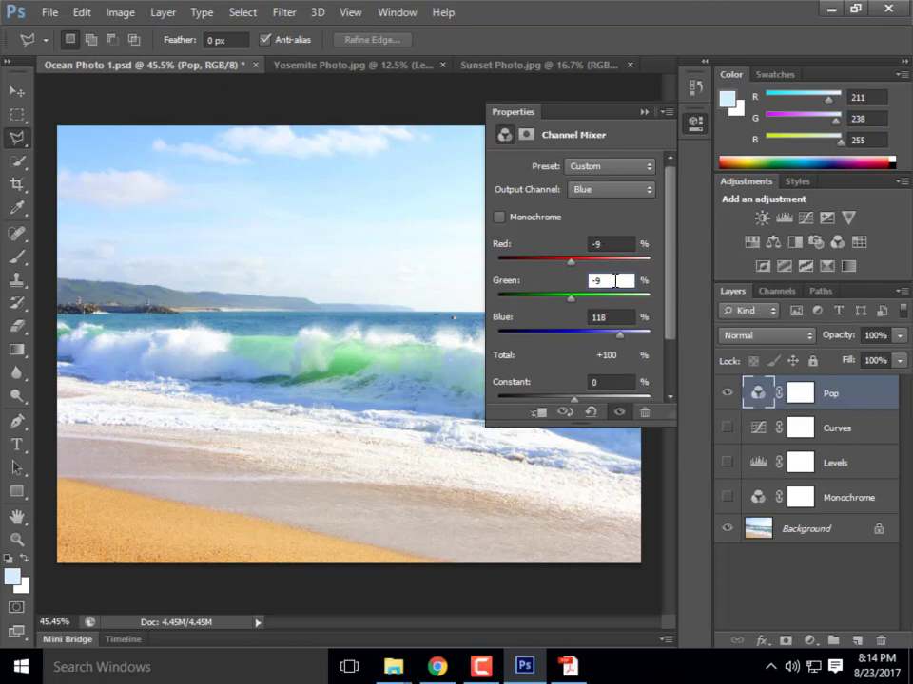
left_click(611, 313)
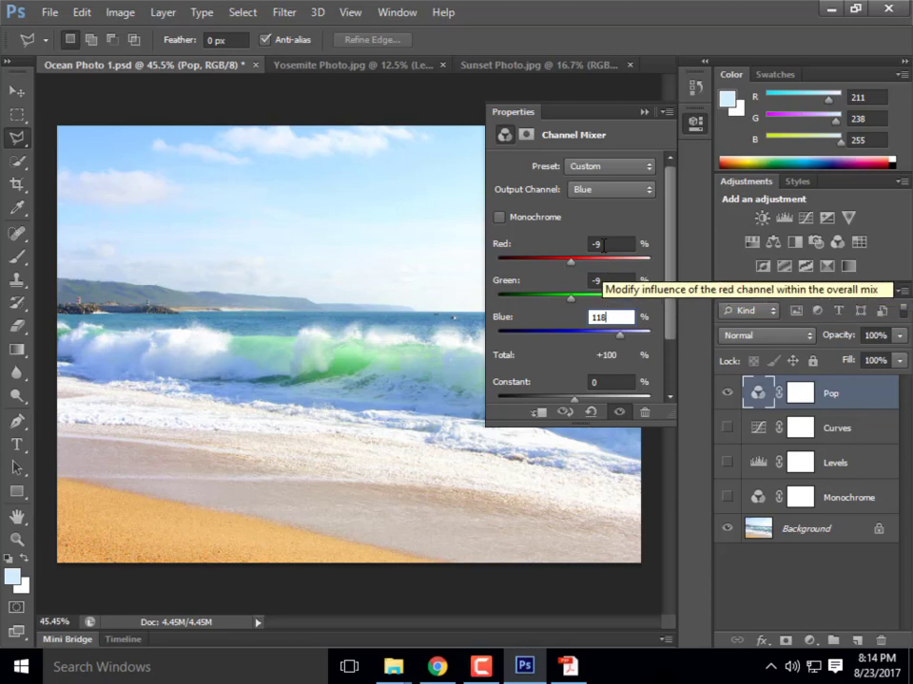
left_click(626, 190)
left_click(582, 236)
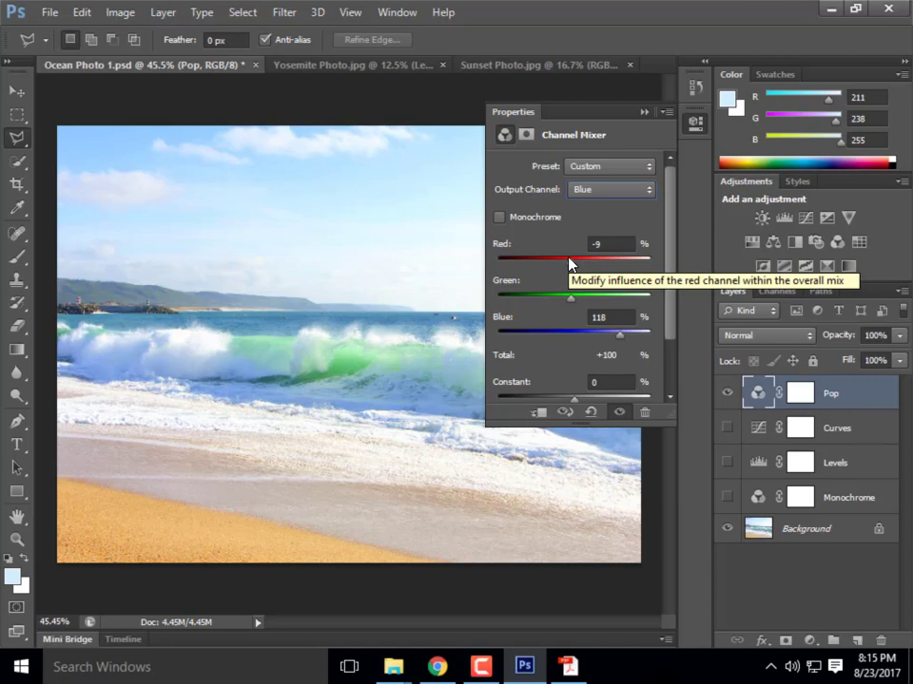
Collapse the Channel Mixer settings and compare the ocean photo with the Pop layer hidden and shown
left_click(644, 113)
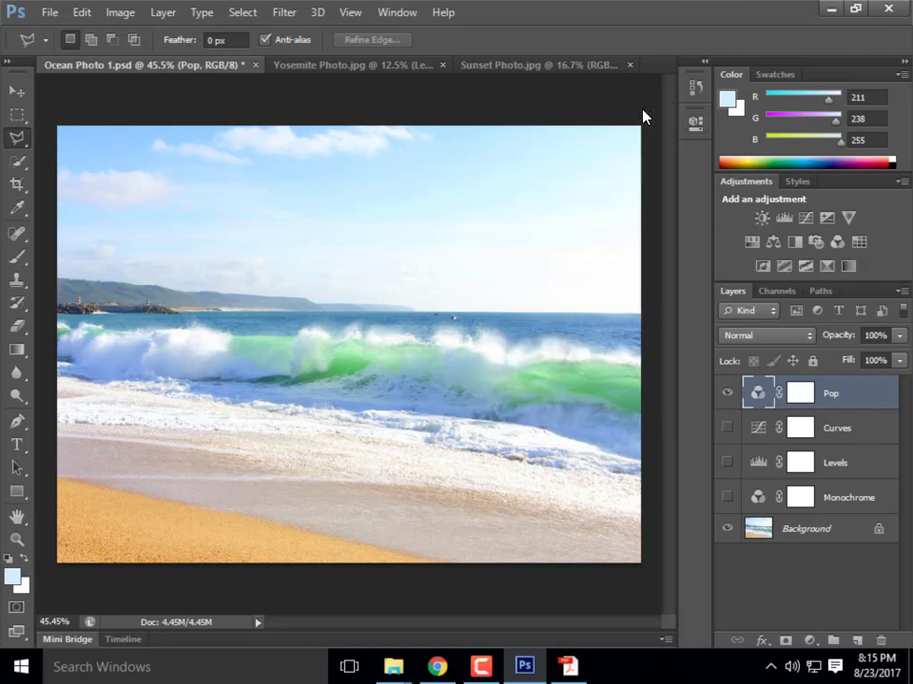
left_click(727, 394)
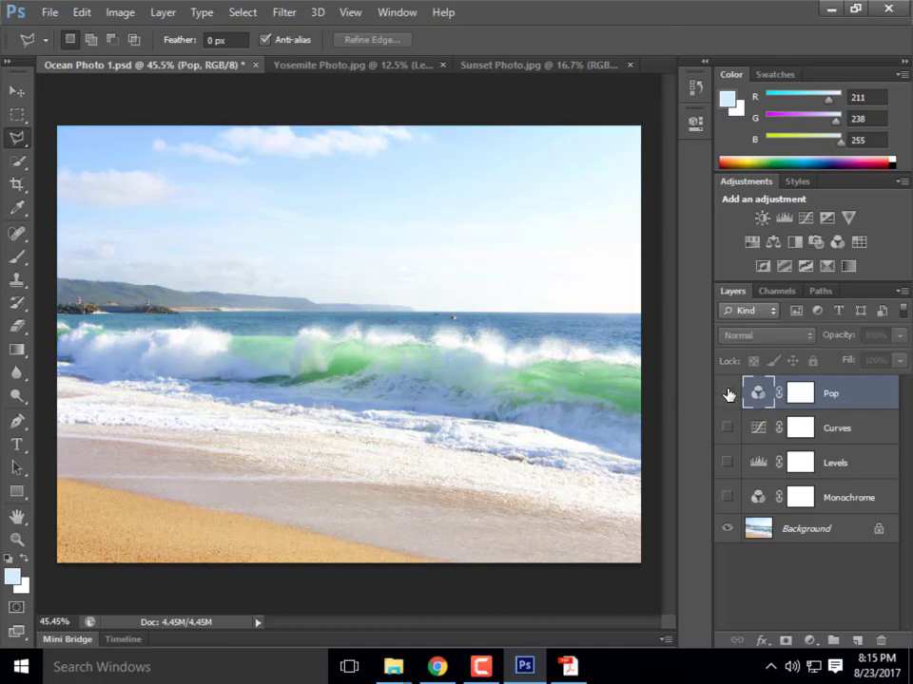
left_click(728, 393)
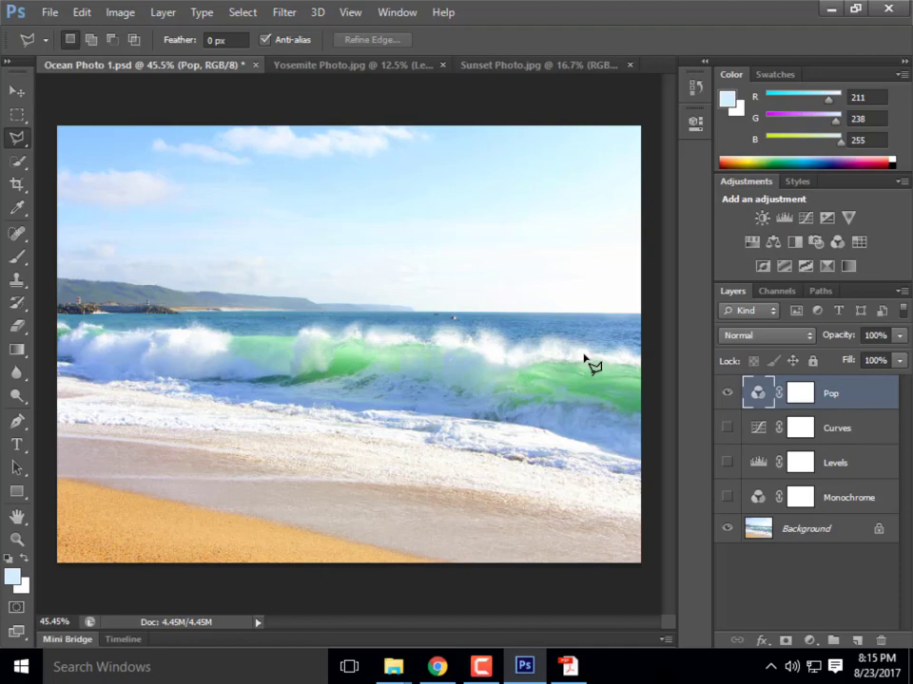
Glance at the Saturation and Vibrance page of the PDF presentation, and switch to the Sunset Photo document in Photoshop
left_click(567, 665)
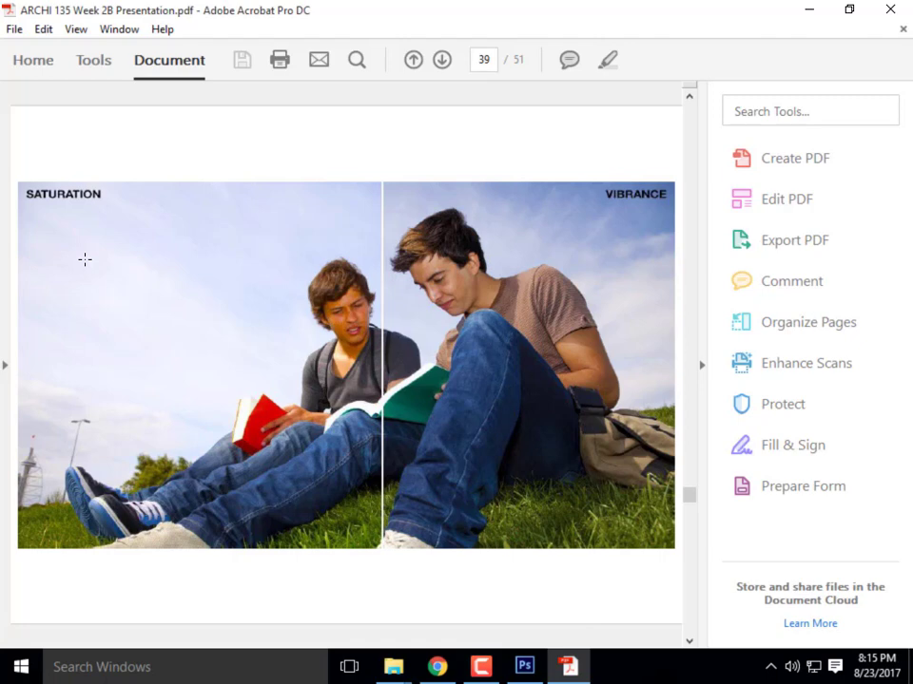
left_click(811, 9)
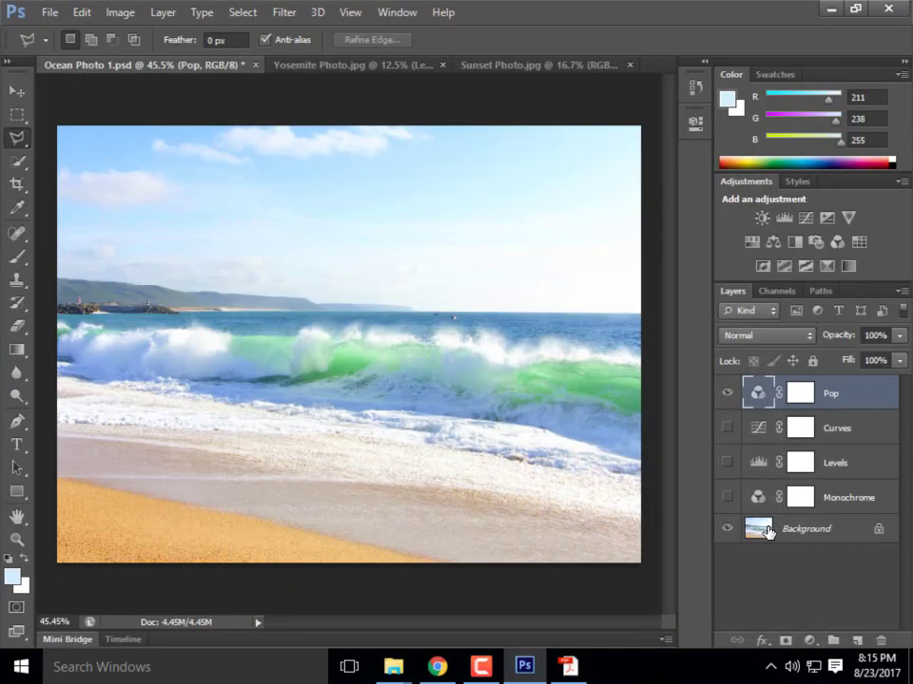
left_click(508, 66)
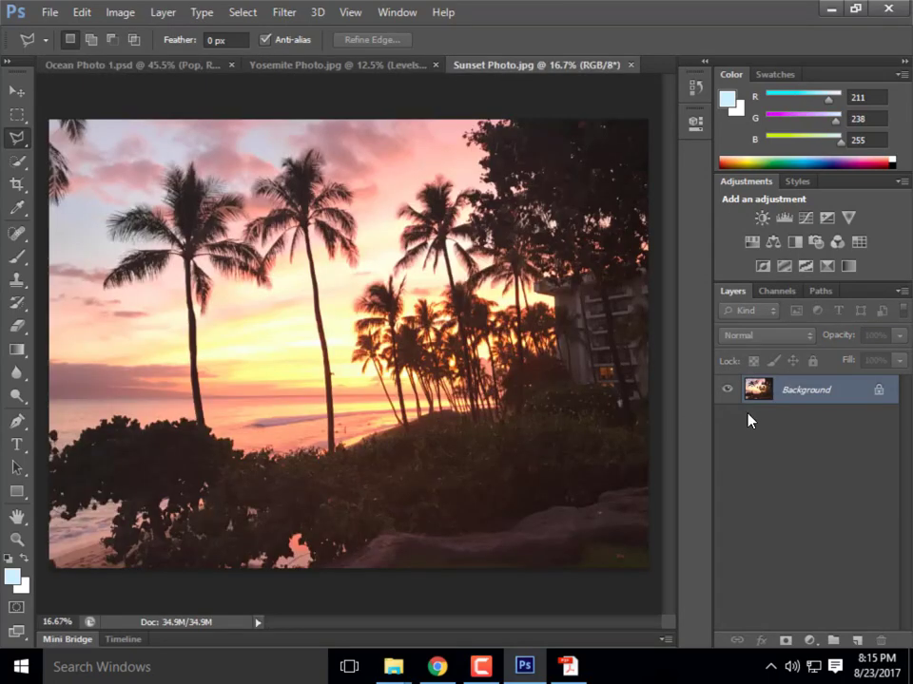
Add a Channel Mixer adjustment layer with the default name above the sunset photo's Background layer
left_click(123, 13)
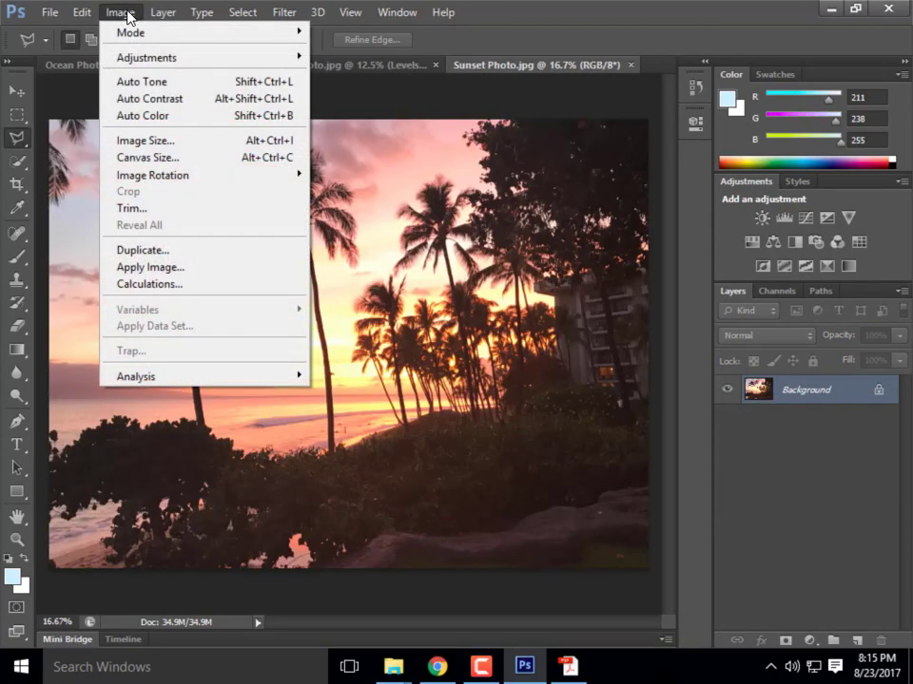
mouse_move(118, 15)
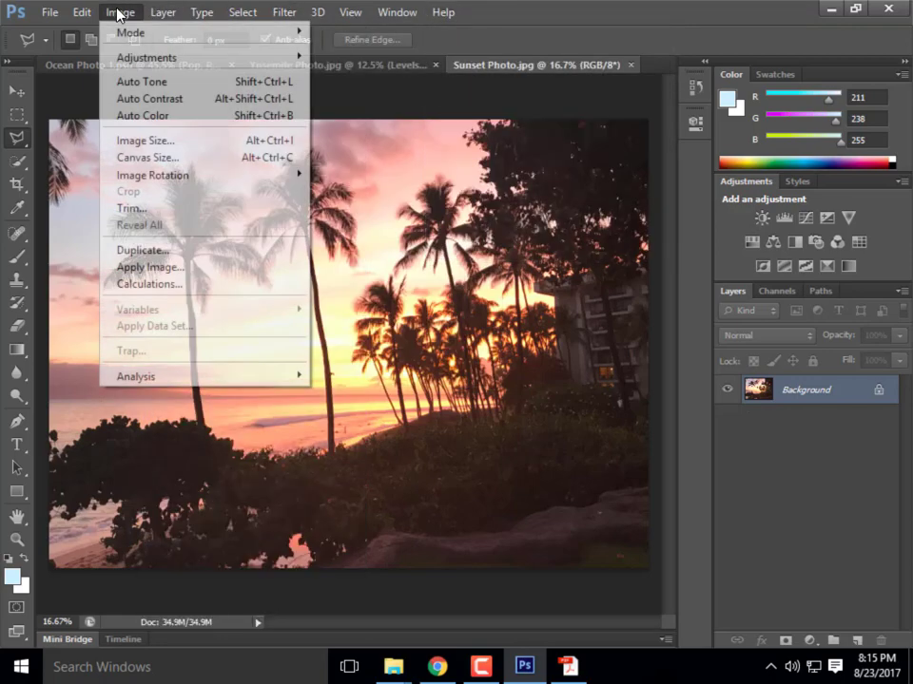
mouse_move(158, 15)
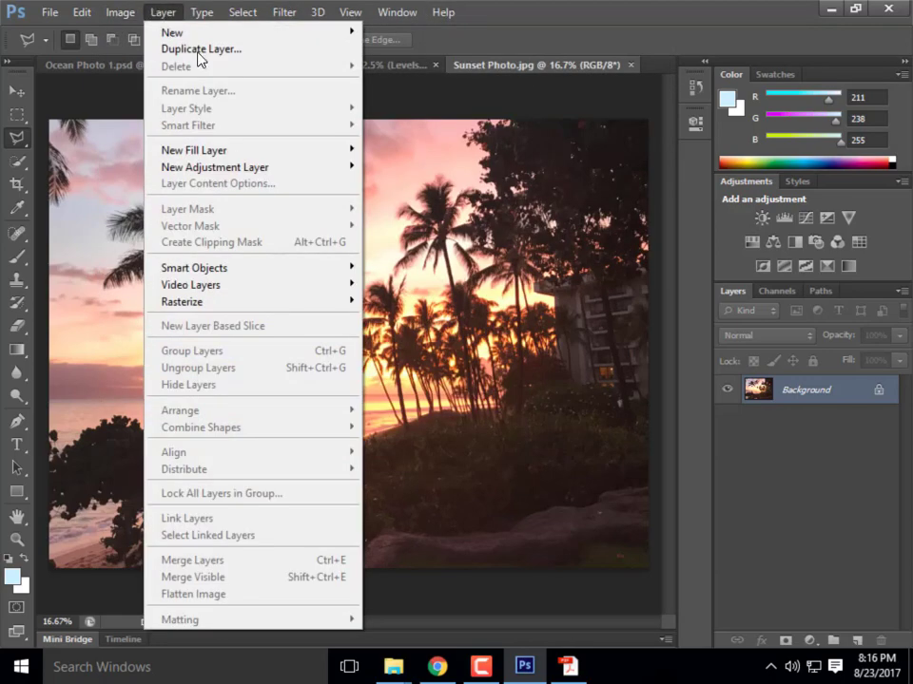
mouse_move(337, 166)
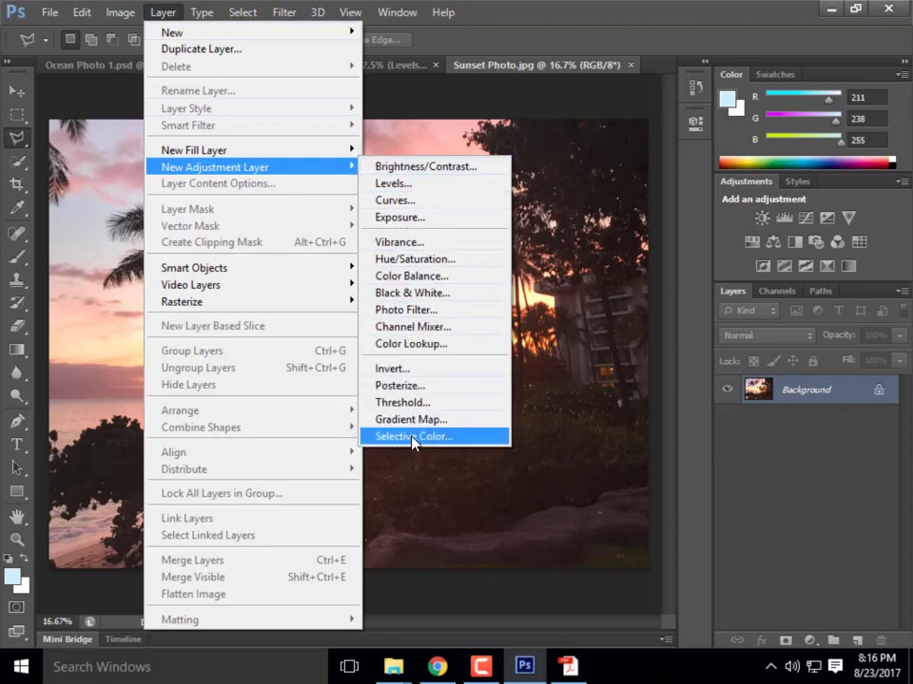
left_click(466, 329)
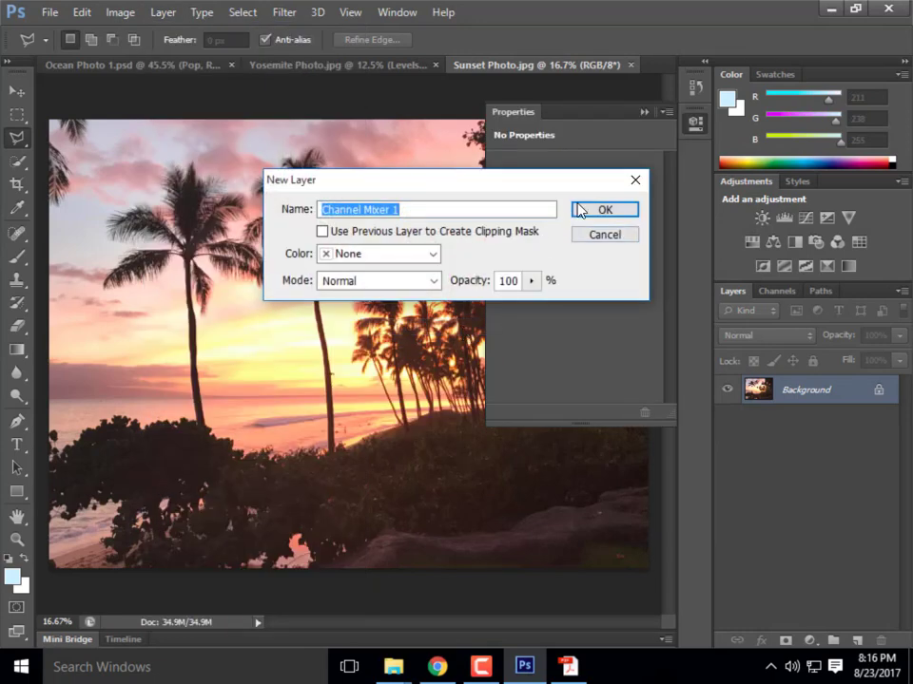
left_click(584, 209)
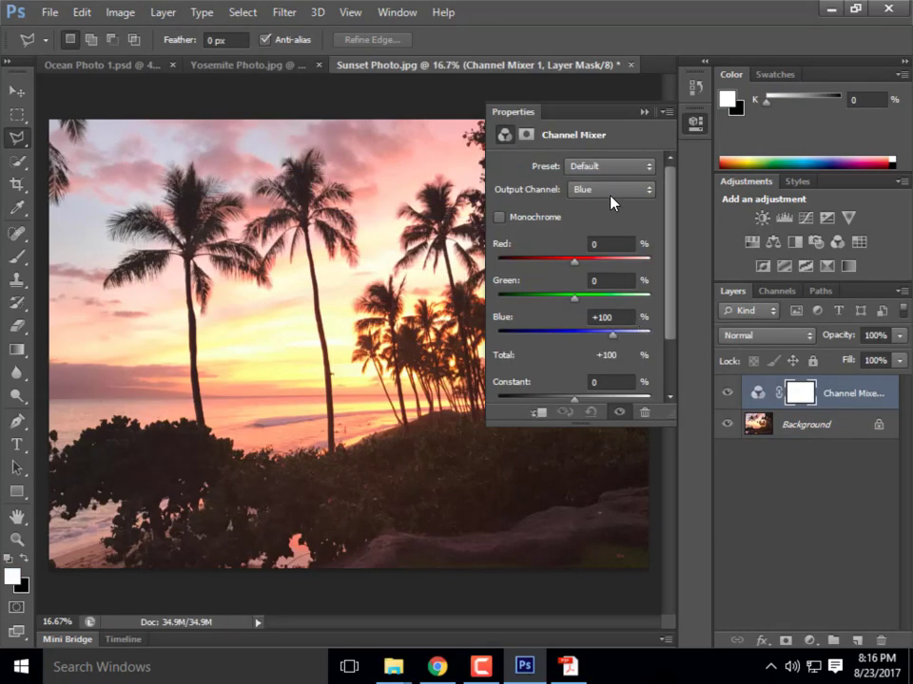
For the Channel Mixer's Blue output channel, set Blue to 120%, Green to -10% and Red to -10%
left_click(633, 191)
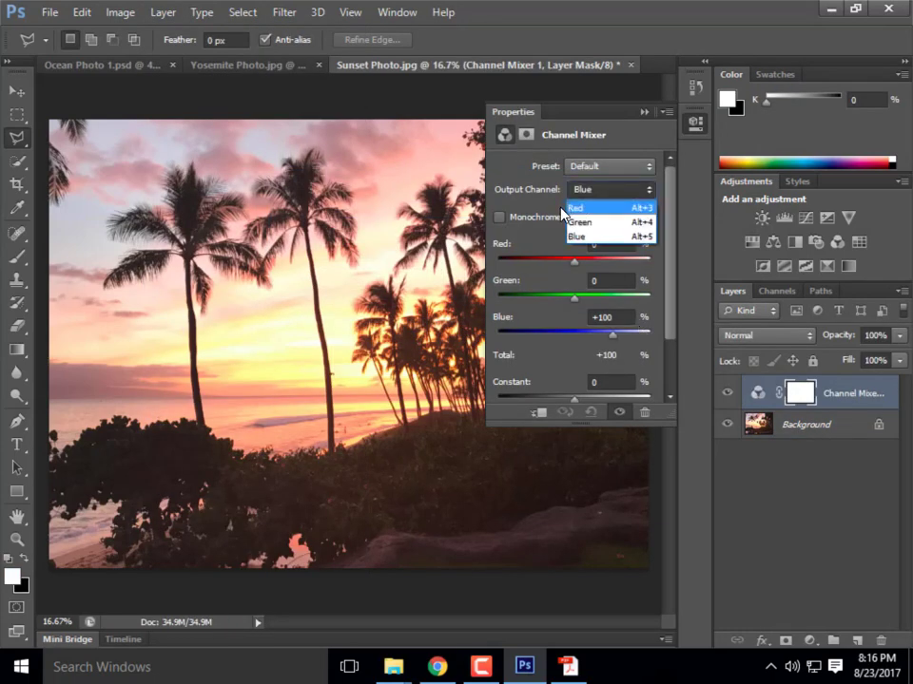
left_click(554, 245)
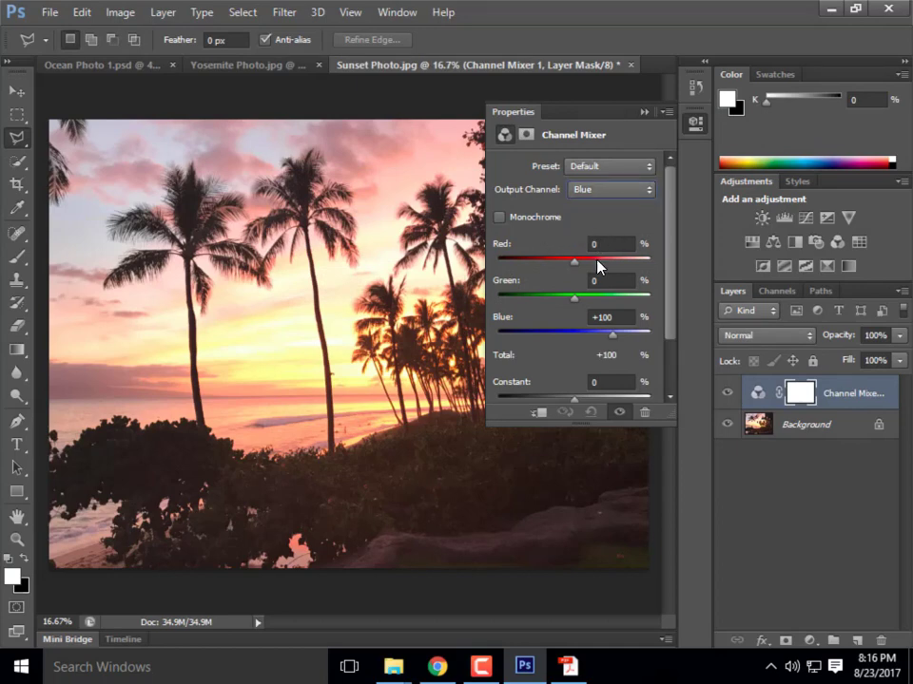
left_click(615, 316)
type("11")
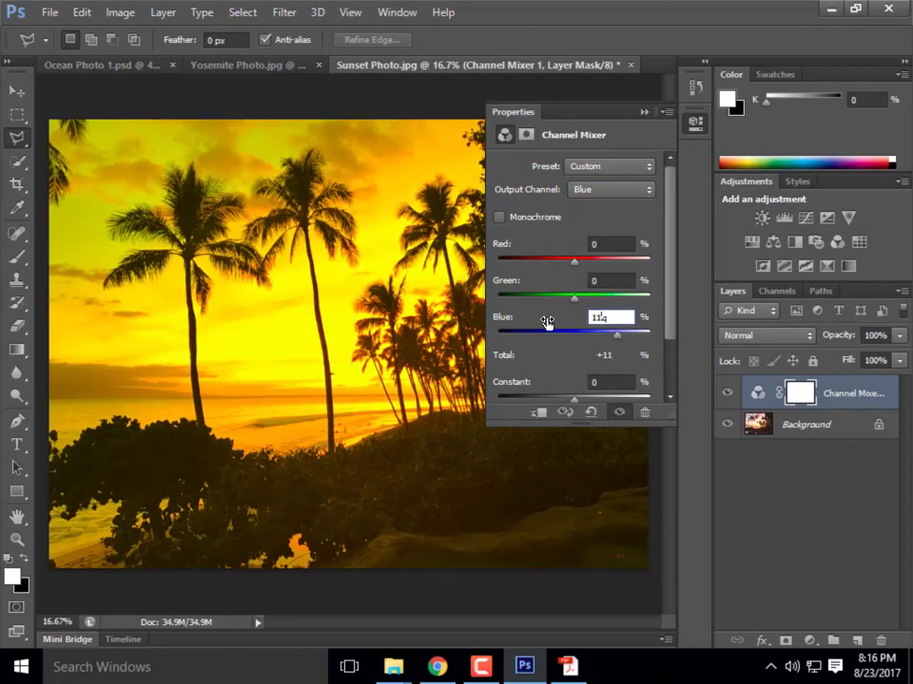
key("BackSpace")
type("20")
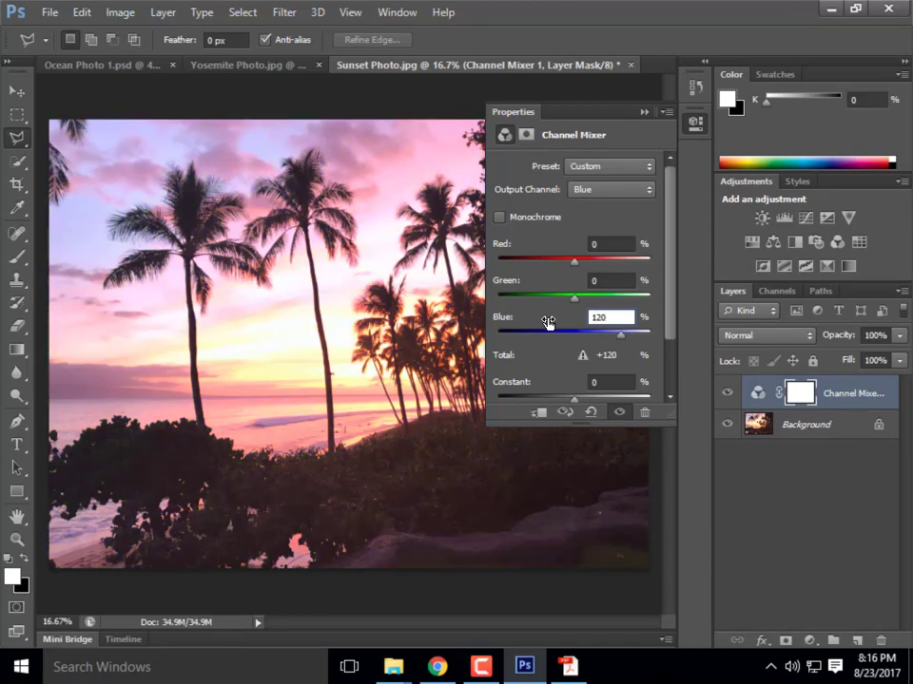
left_click(618, 278)
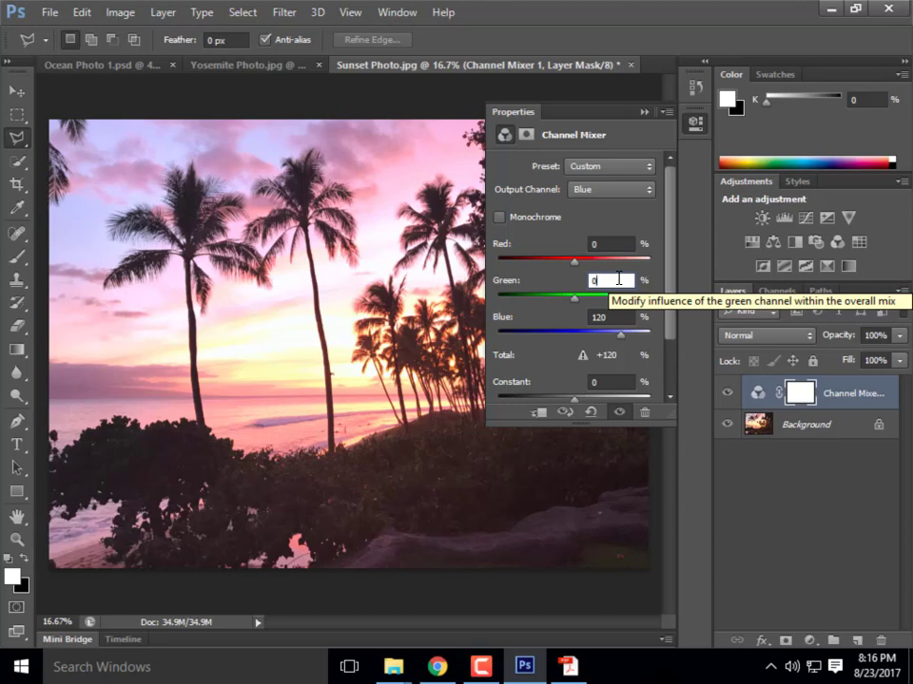
left_click_drag(618, 278, 574, 277)
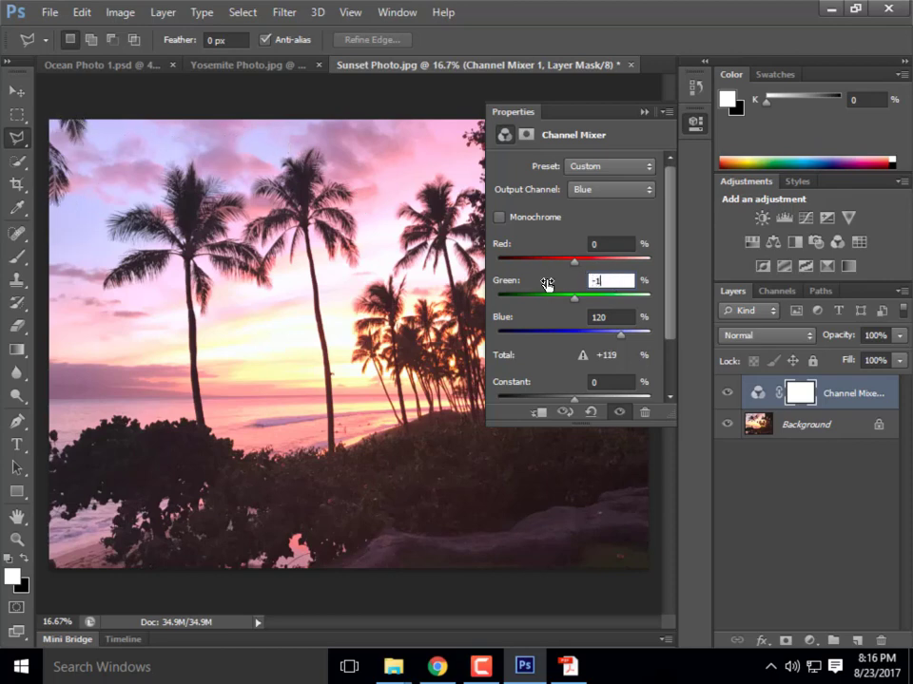
type("-10")
left_click(576, 243)
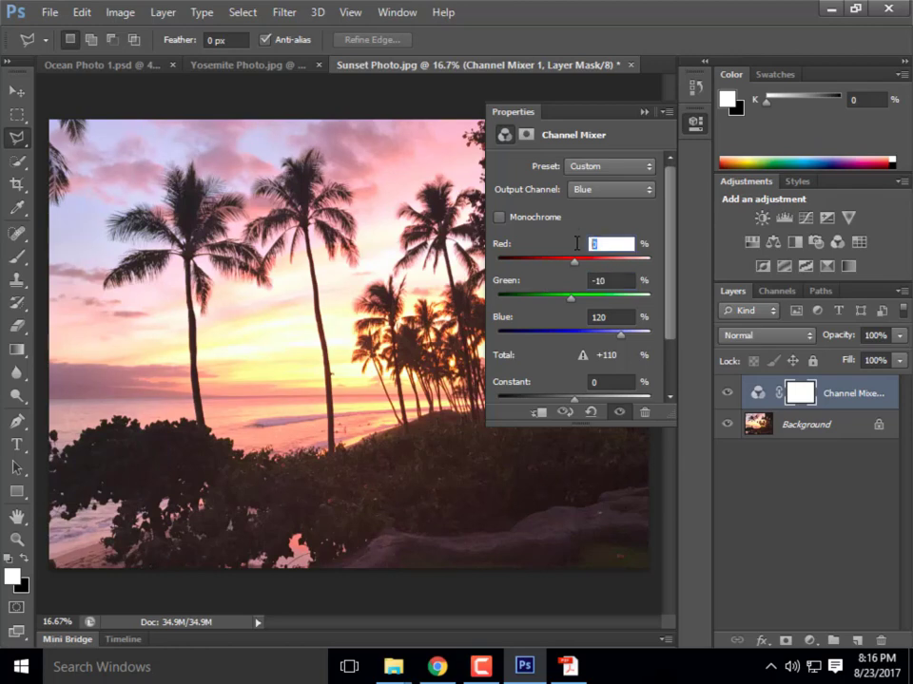
type("-10")
left_click(627, 317)
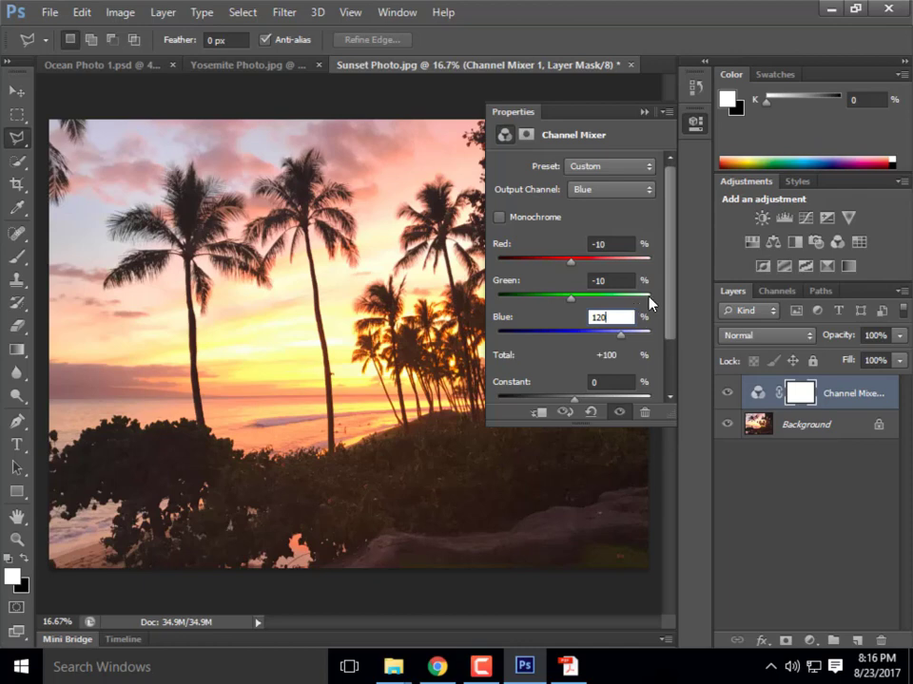
Switch to the Green output channel and set Green to 120%, Red to -10% and Blue to -10%
left_click(630, 193)
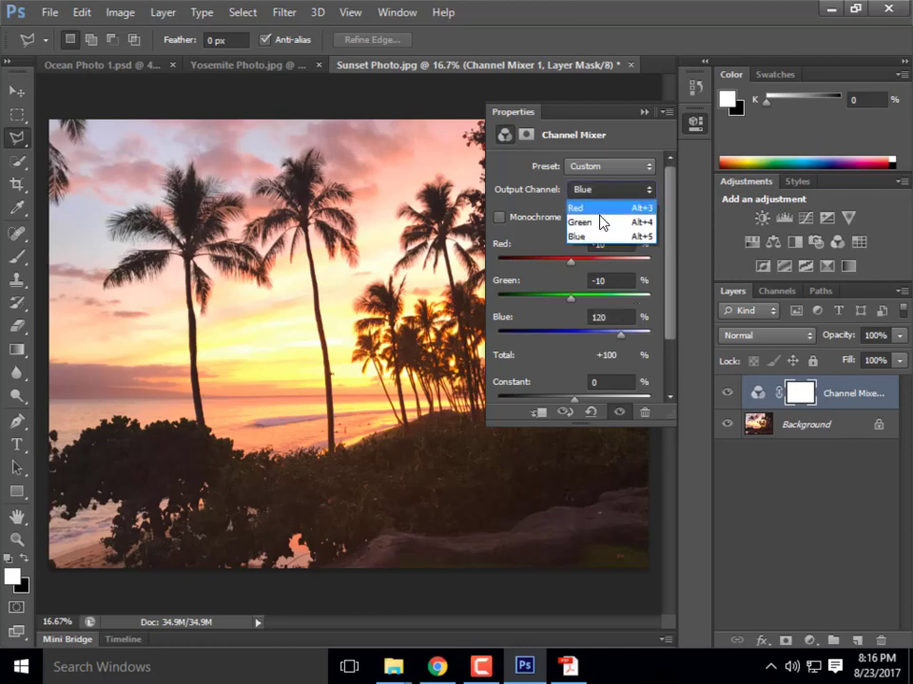
left_click(598, 224)
left_click(608, 280)
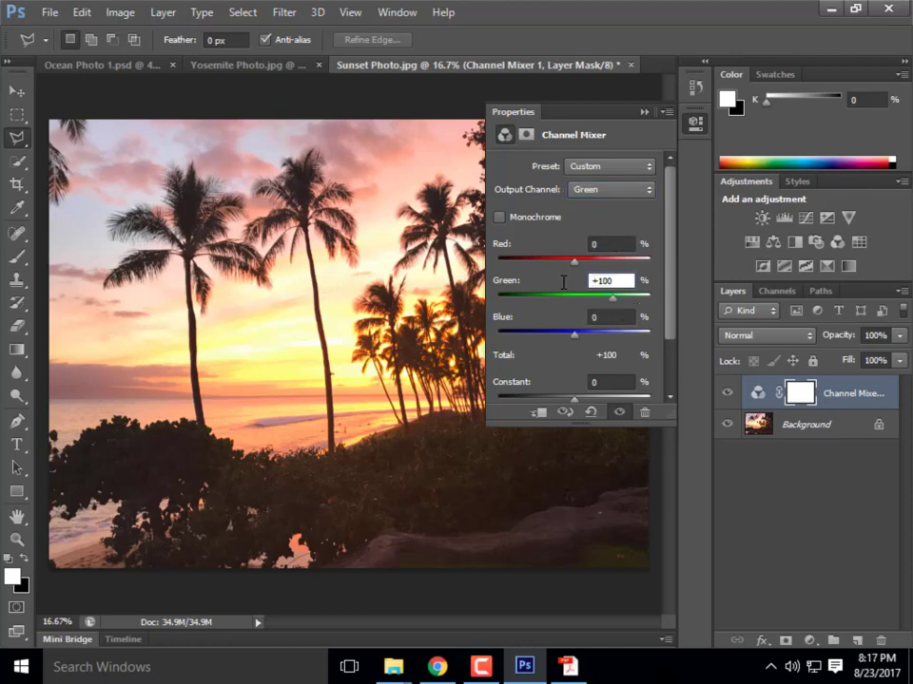
left_click_drag(552, 286, 555, 288)
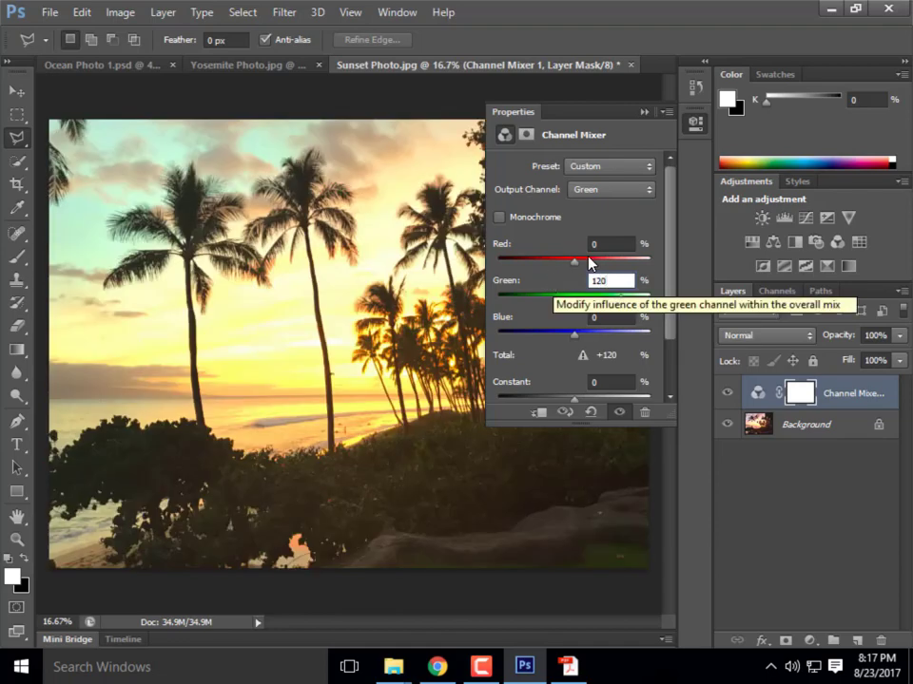
left_click(606, 246)
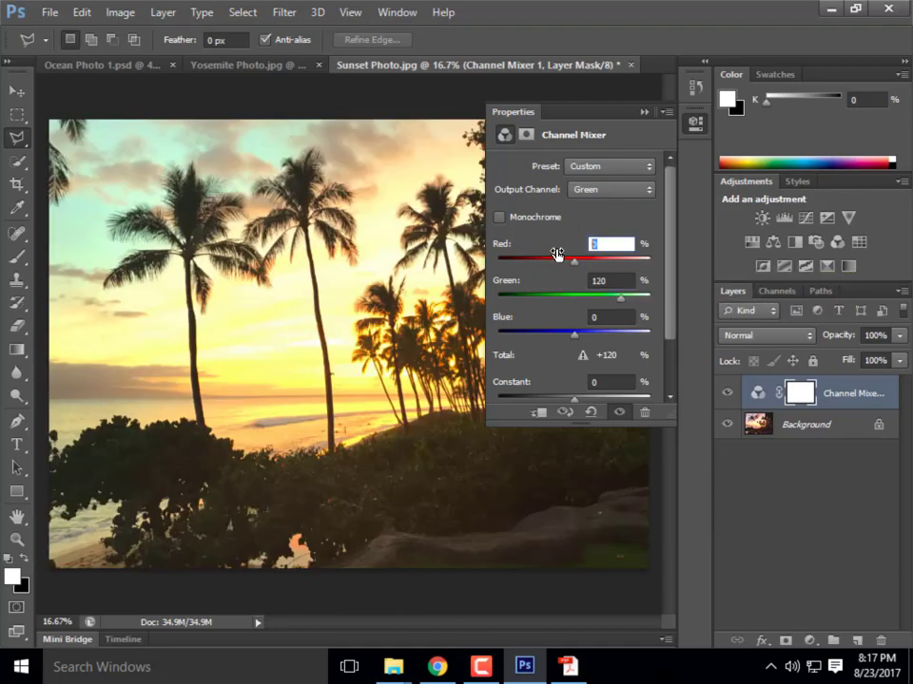
type("-10")
left_click(612, 319)
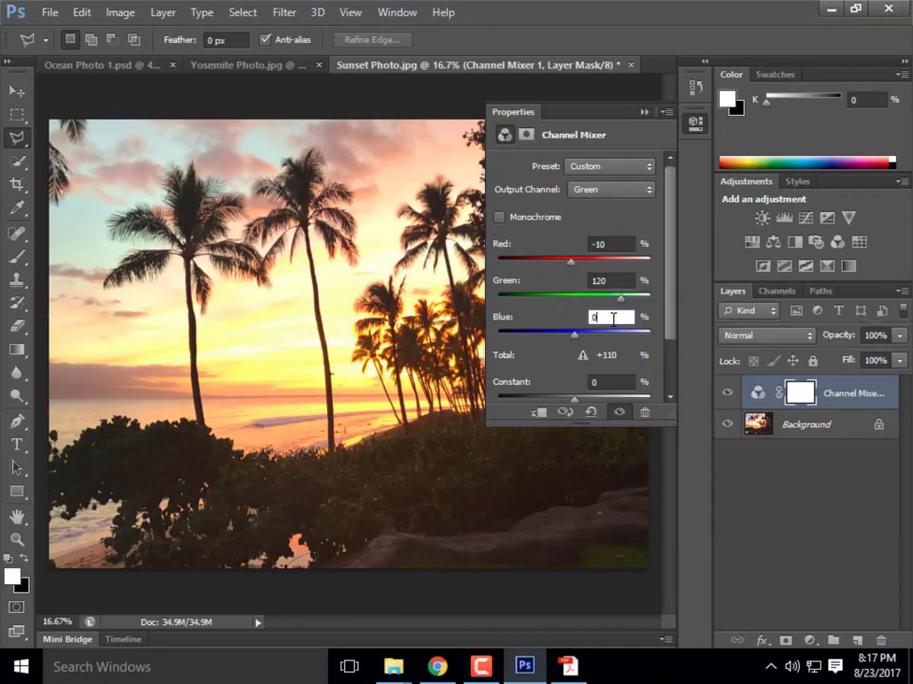
type("-10")
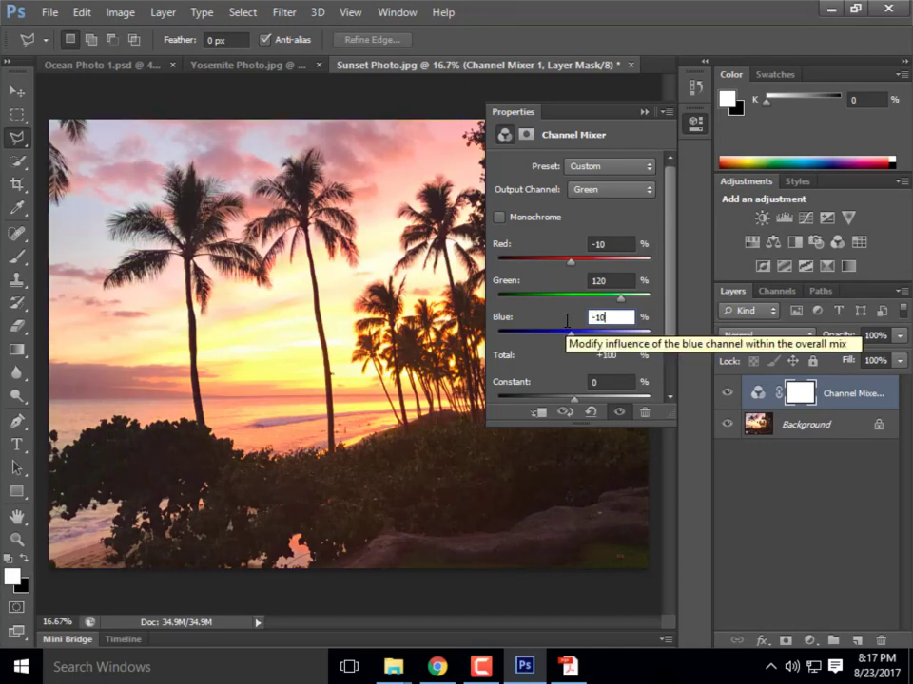
Try the Green output channel's Green value at 119%, and return it to 120%
left_click(609, 281)
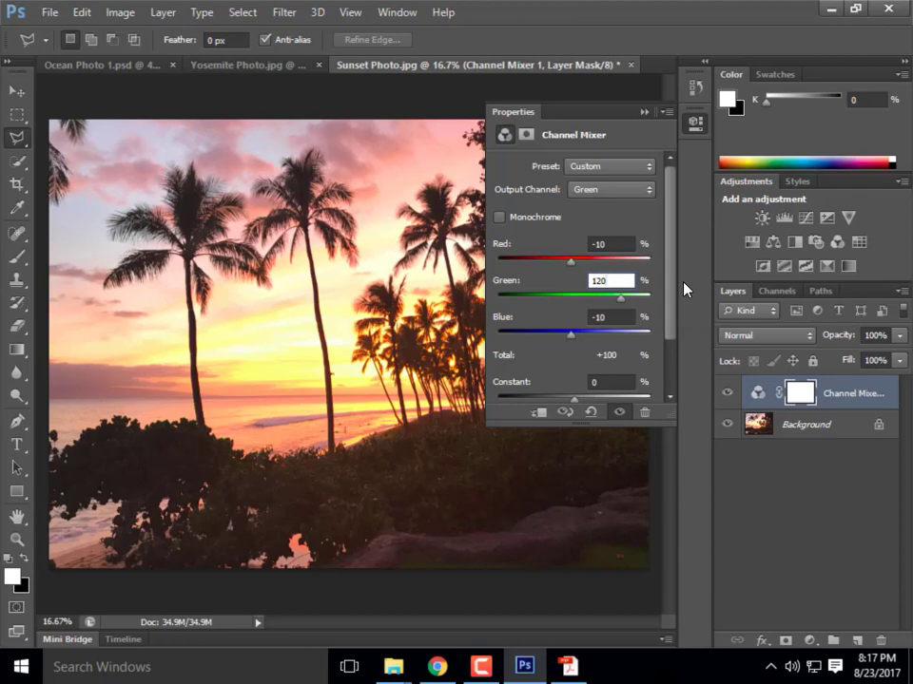
left_click(613, 283)
left_click(613, 245)
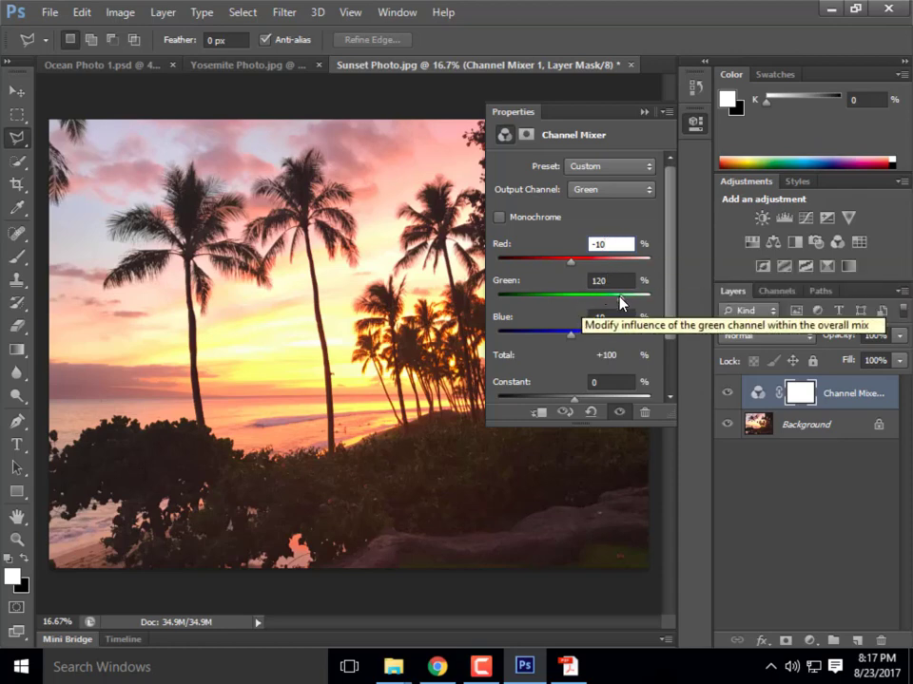
left_click_drag(625, 301, 620, 302)
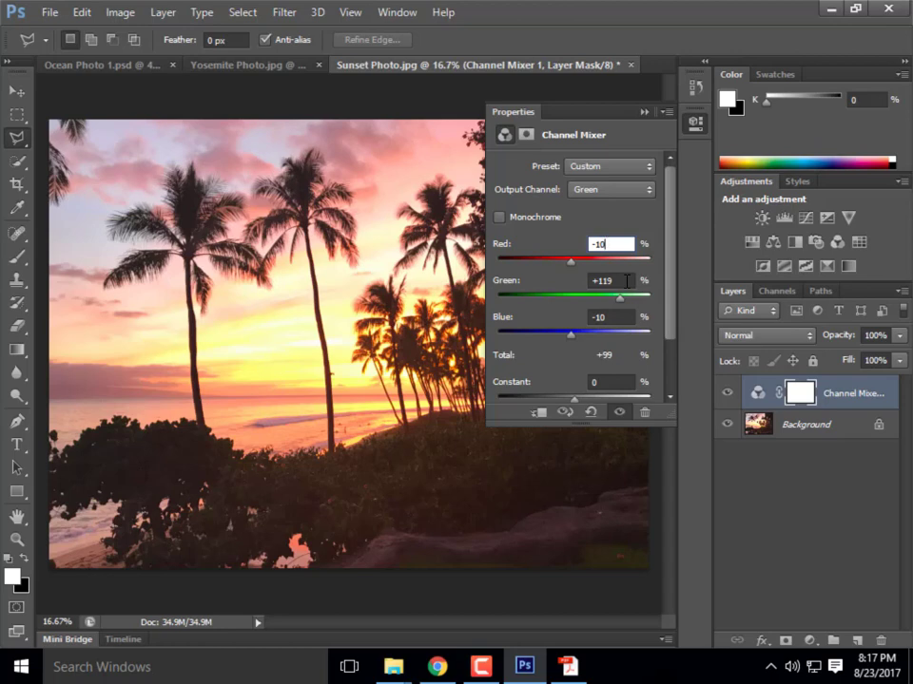
left_click(616, 281)
left_click_drag(617, 281, 562, 279)
type("120")
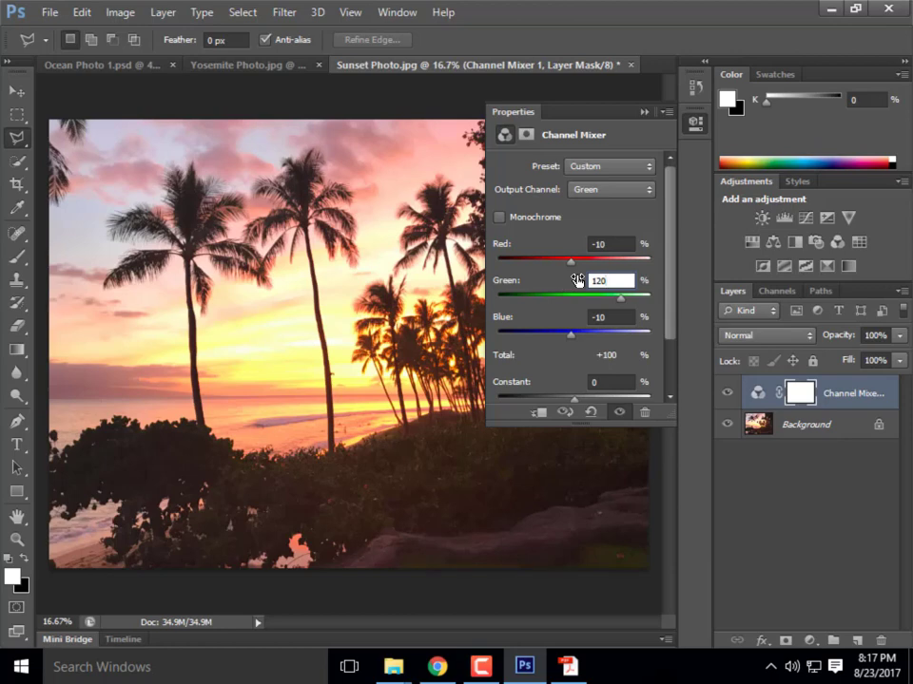
After a glance at the PDF presentation, set the Red output channel's Red to 130%, Green to -15% and Blue to -15%
left_click(643, 190)
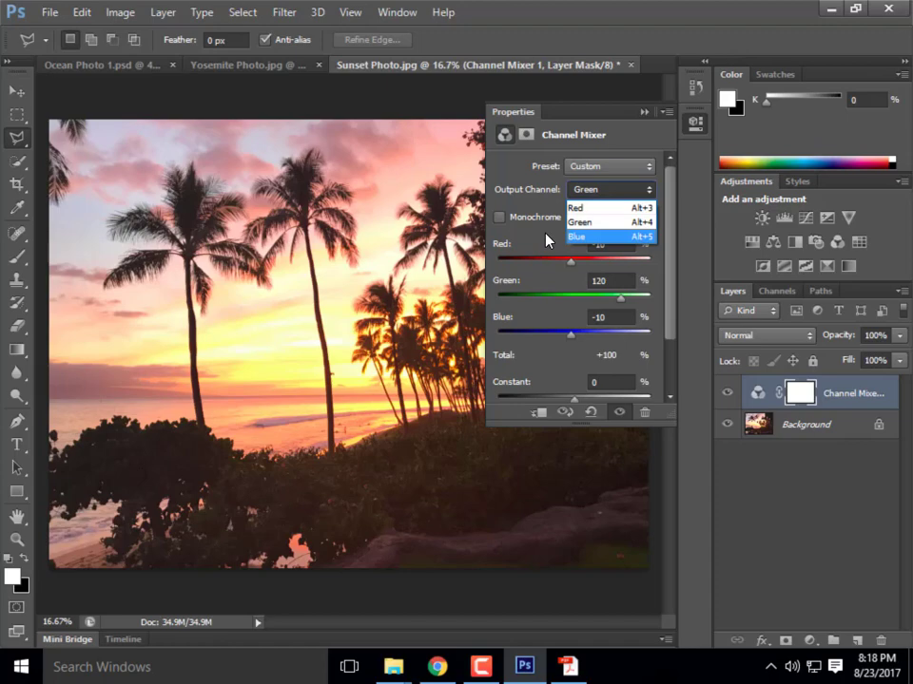
left_click(567, 666)
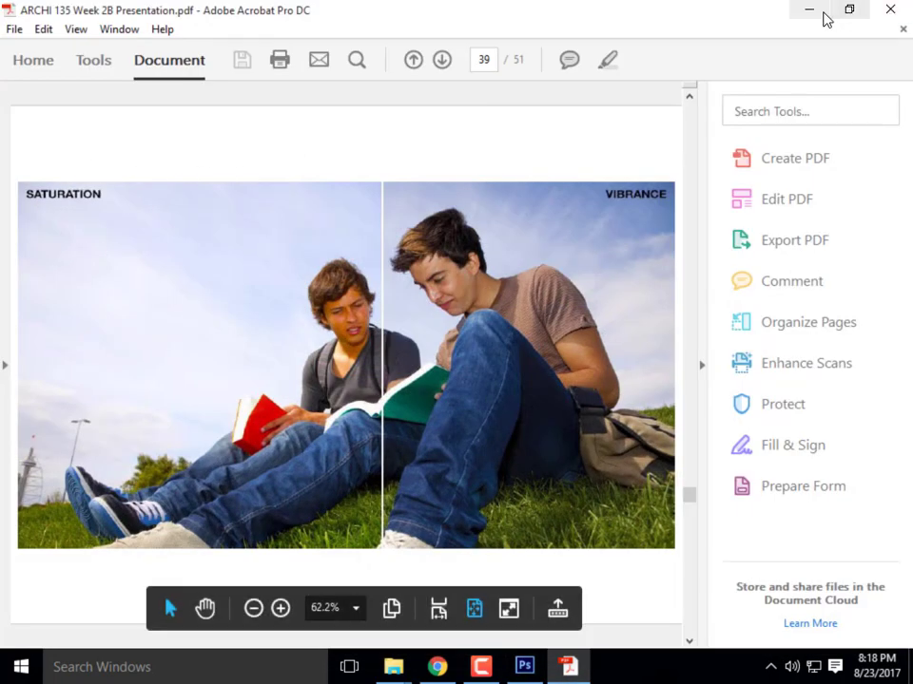
left_click(801, 13)
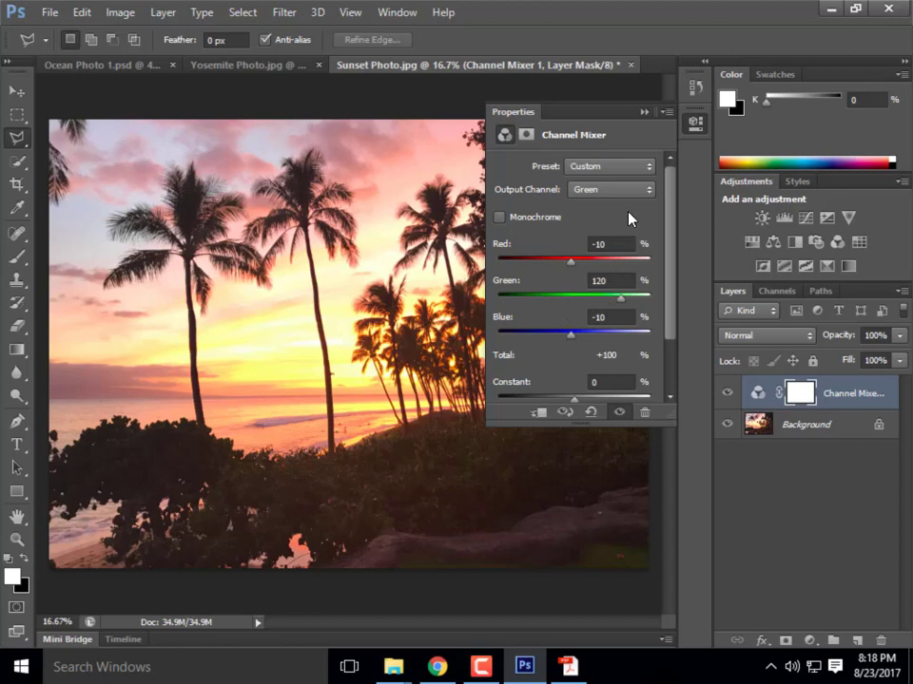
left_click(648, 190)
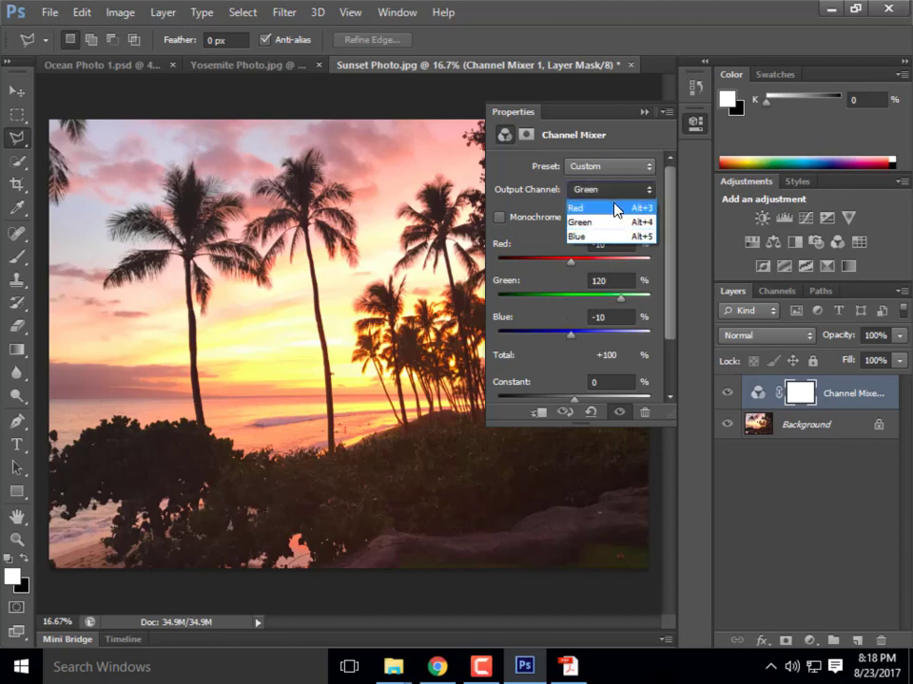
left_click(619, 205)
left_click(606, 244)
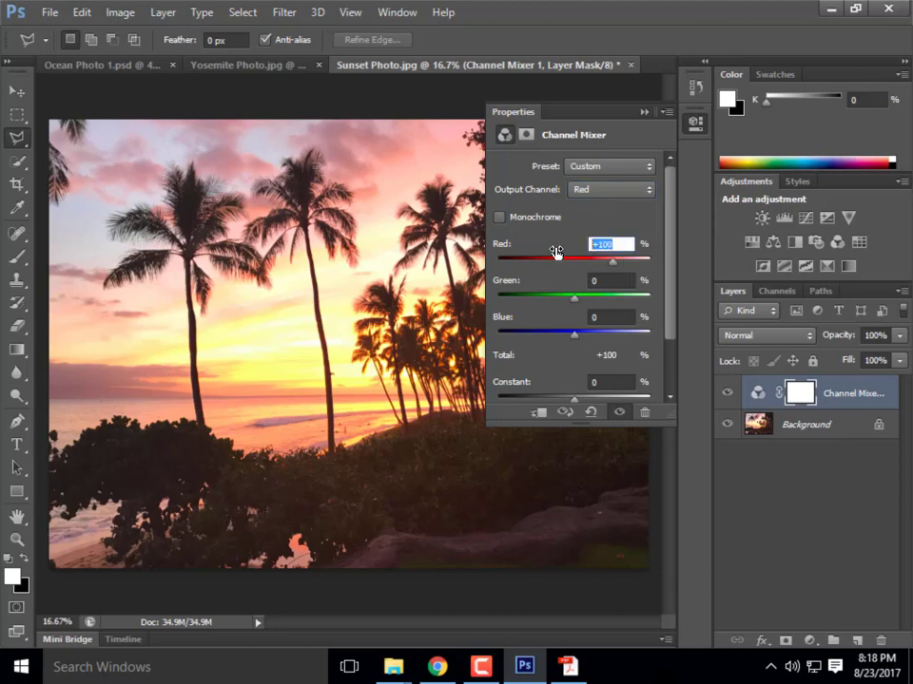
type("130")
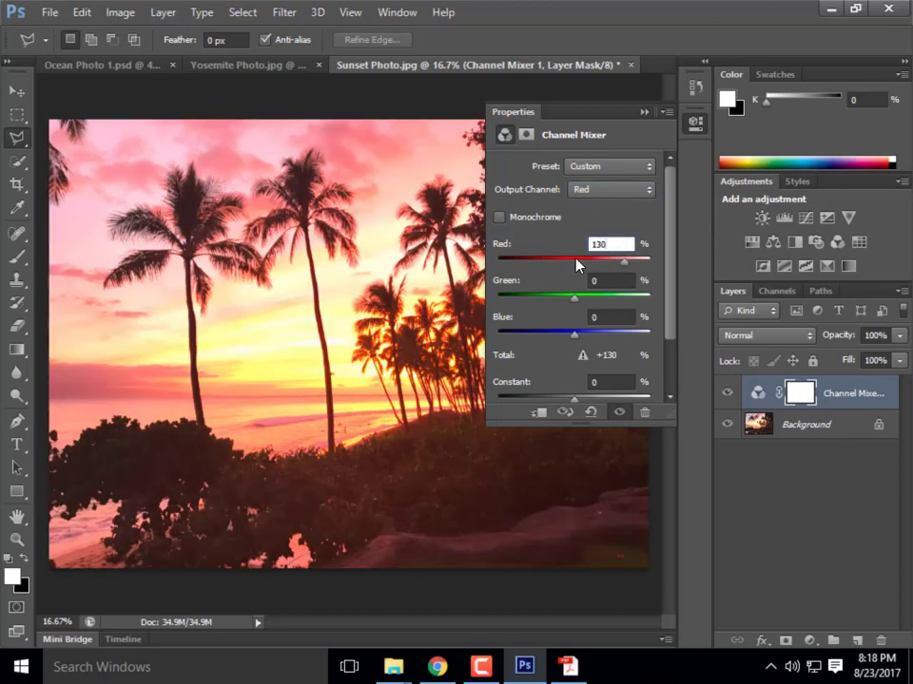
key("Tab")
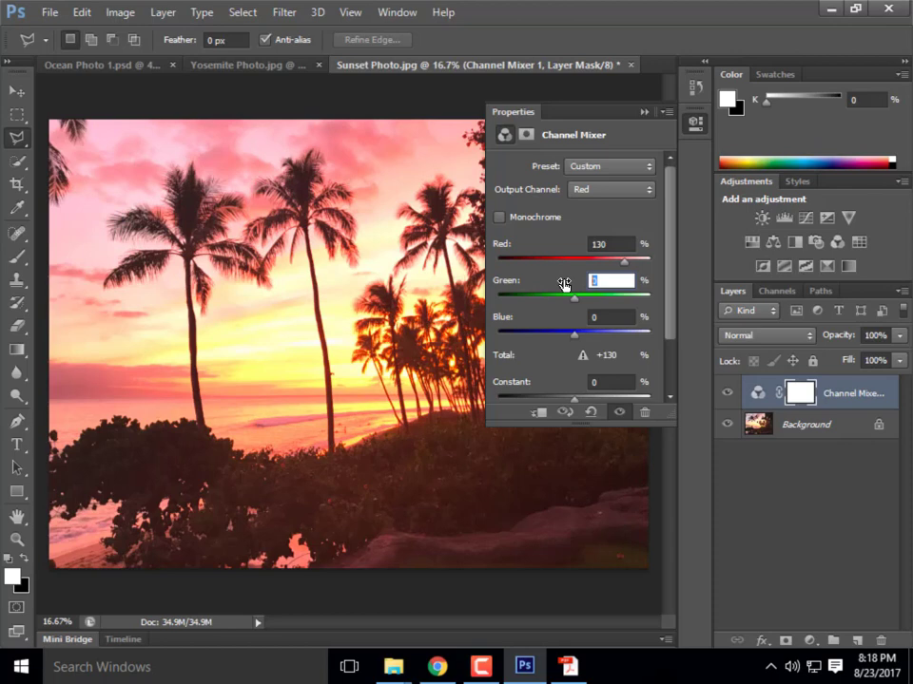
type("-15")
key("Tab")
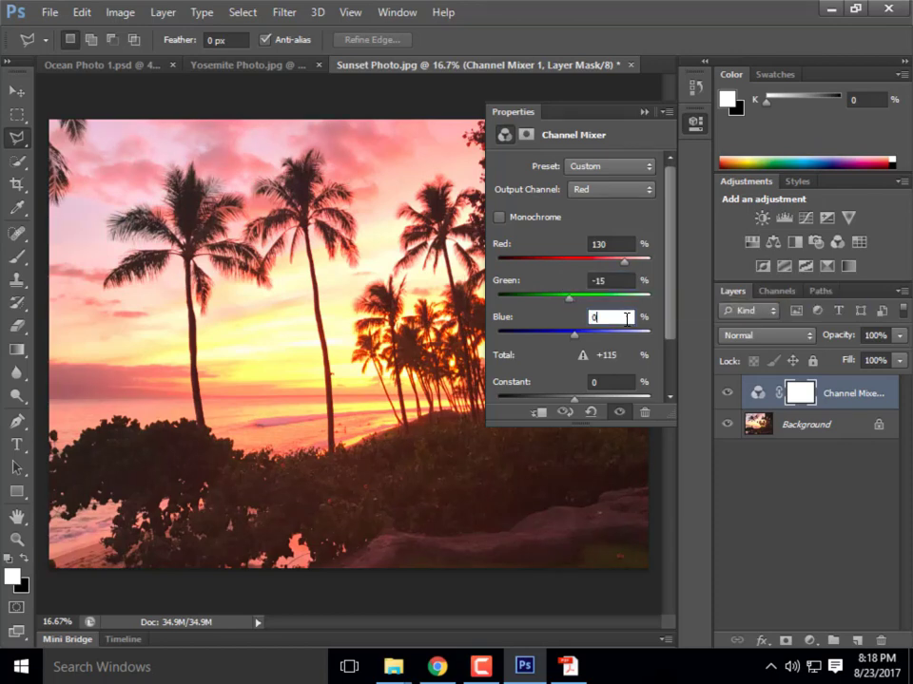
type("-15")
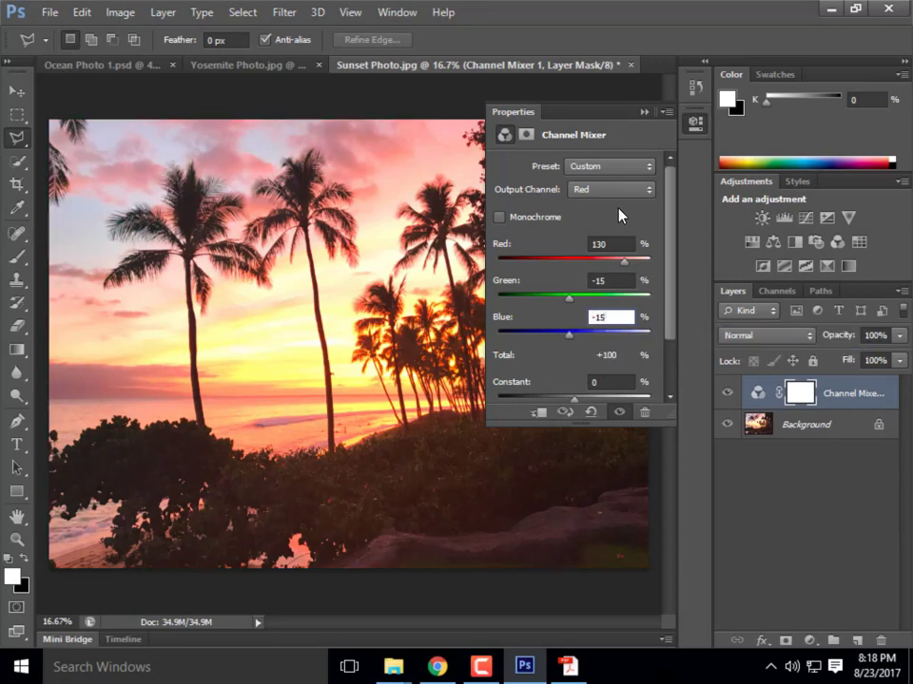
For the sunset photo's Channel Mixer layer, set the Red output channel's Red to 120%, Green to -10% and Blue to -10%
left_click(649, 111)
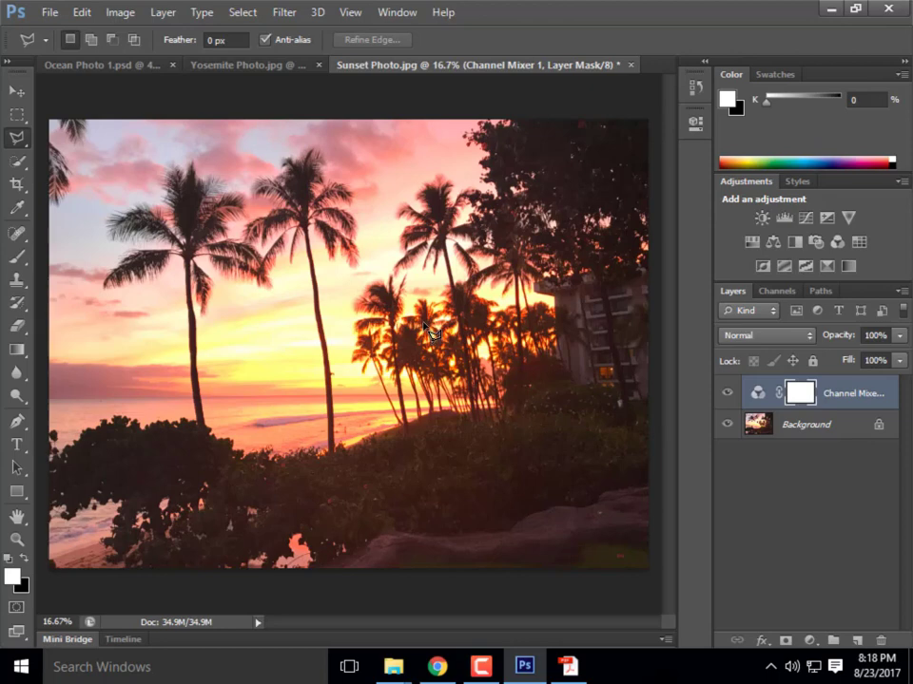
double_click(766, 393)
left_click(615, 246)
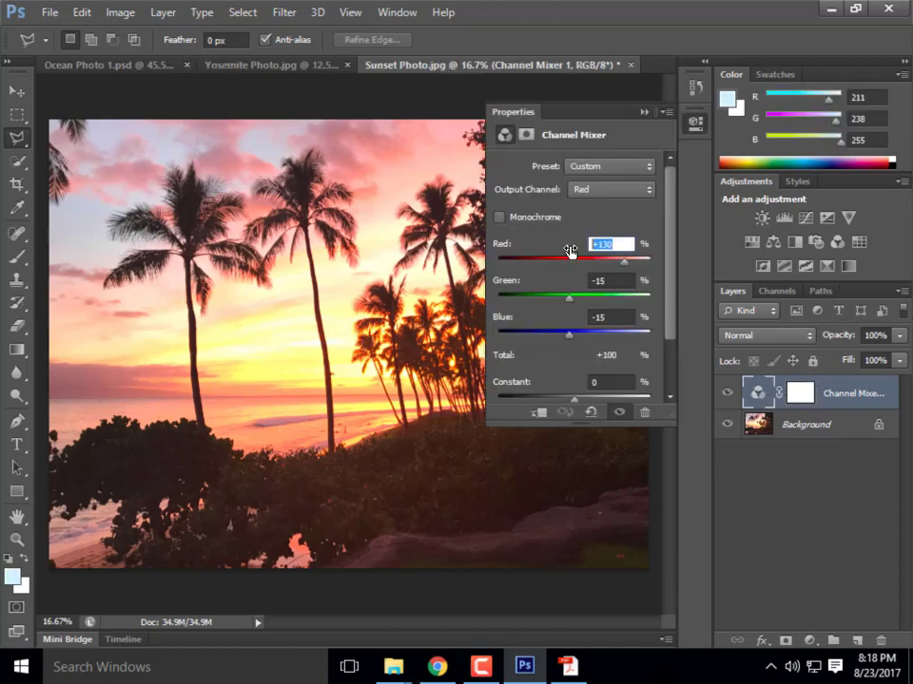
type("120")
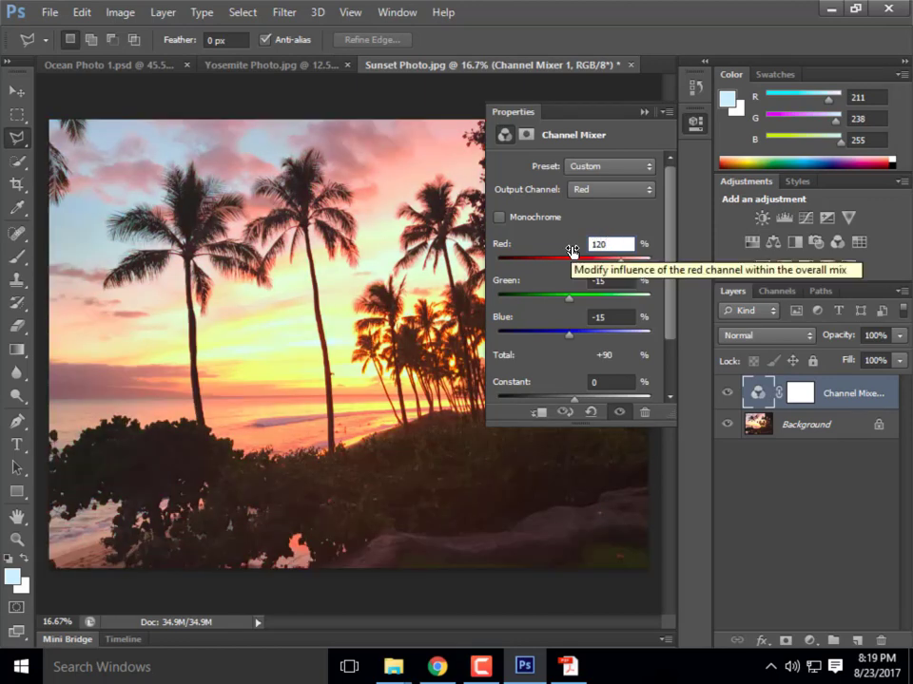
key("Tab")
type("-10")
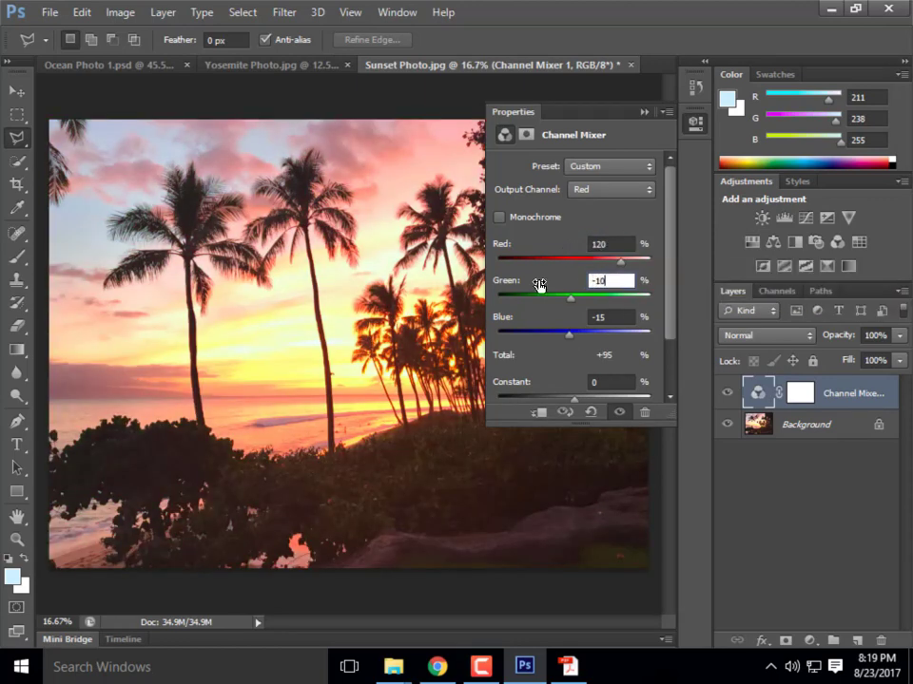
key("Tab")
type("-10")
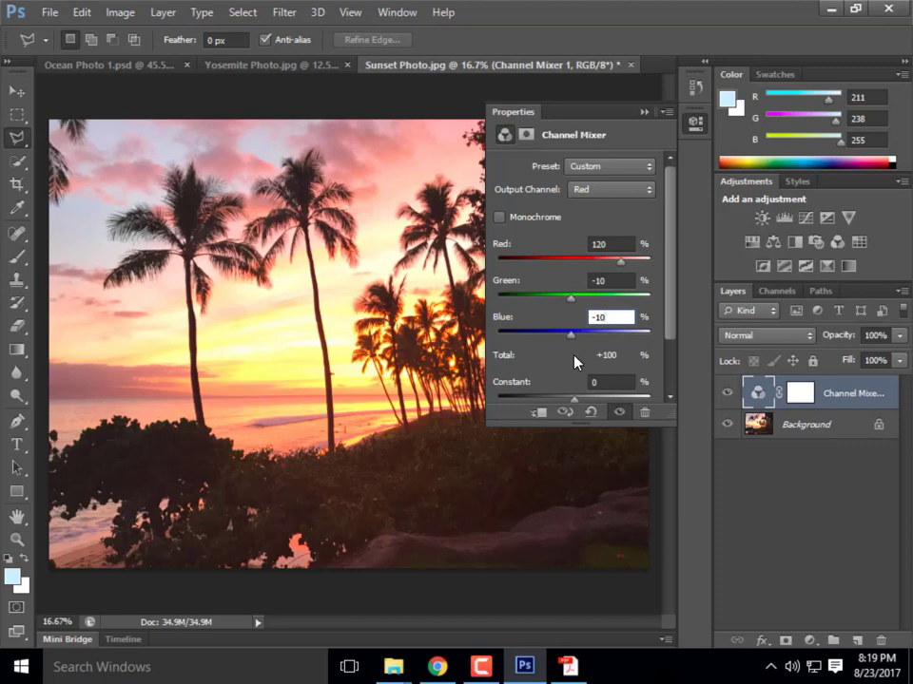
left_click(644, 114)
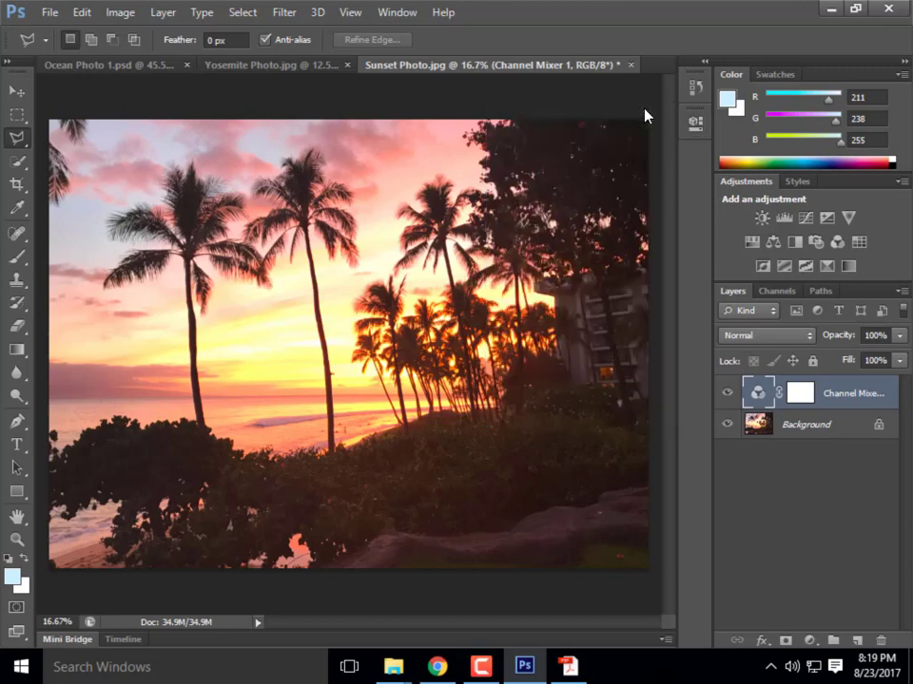
Compare the sunset photo with and without its Channel Mixer layer, and bring up Ocean Photo 1.psd
left_click(728, 394)
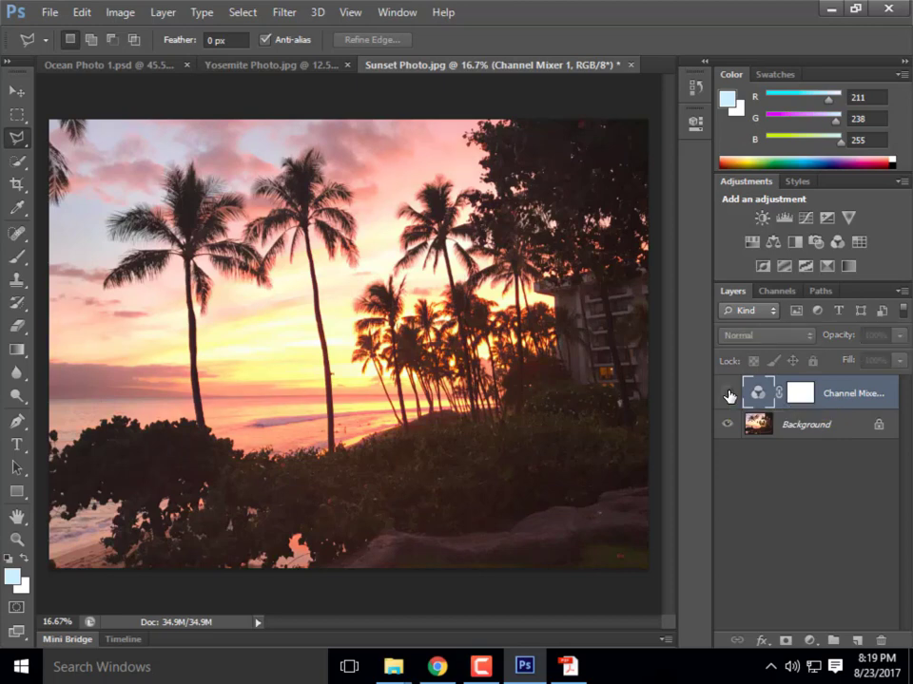
left_click(728, 394)
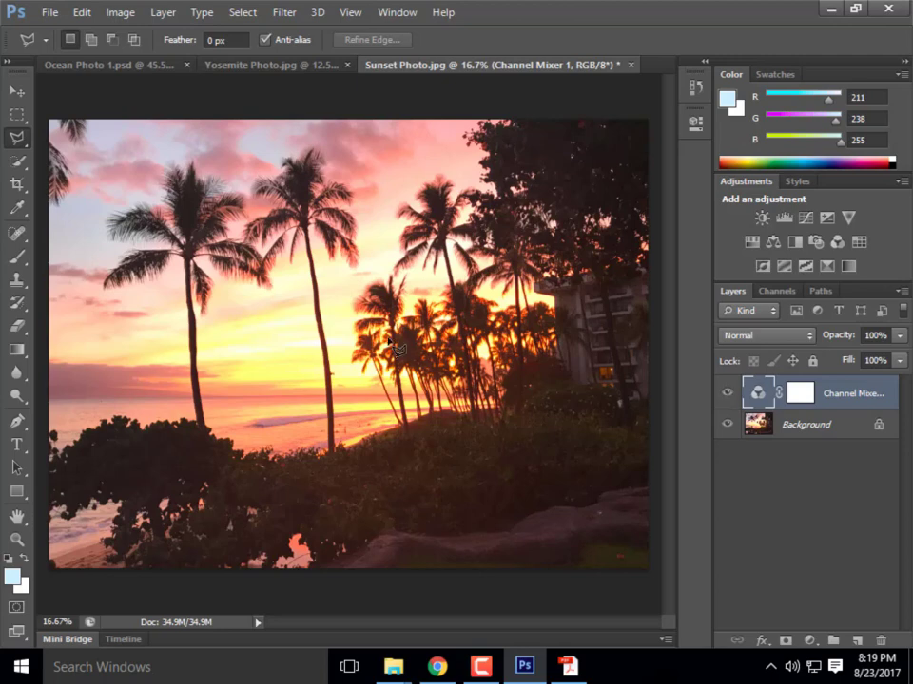
left_click(133, 64)
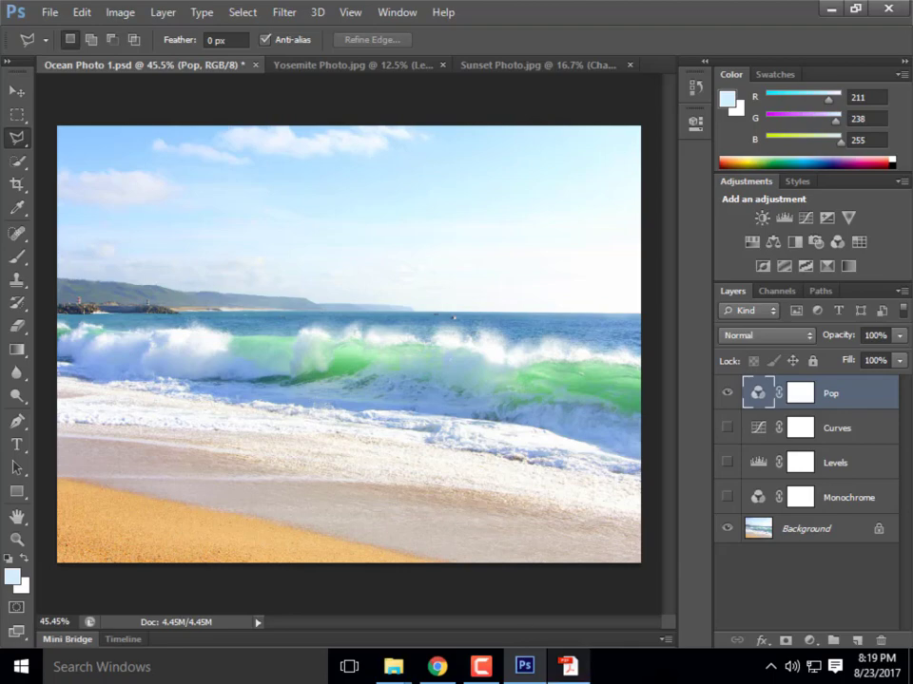
Switch to the PDF presentation and the Exercise 4 assignment page in Chrome to check the next tutorial, and return to Photoshop
left_click(577, 673)
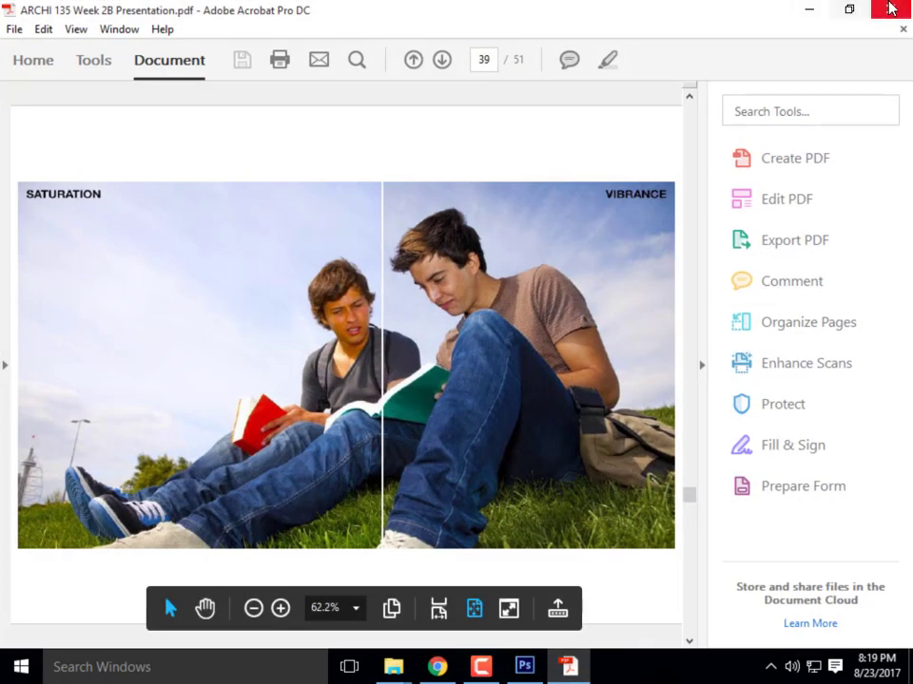
left_click(810, 16)
left_click(437, 666)
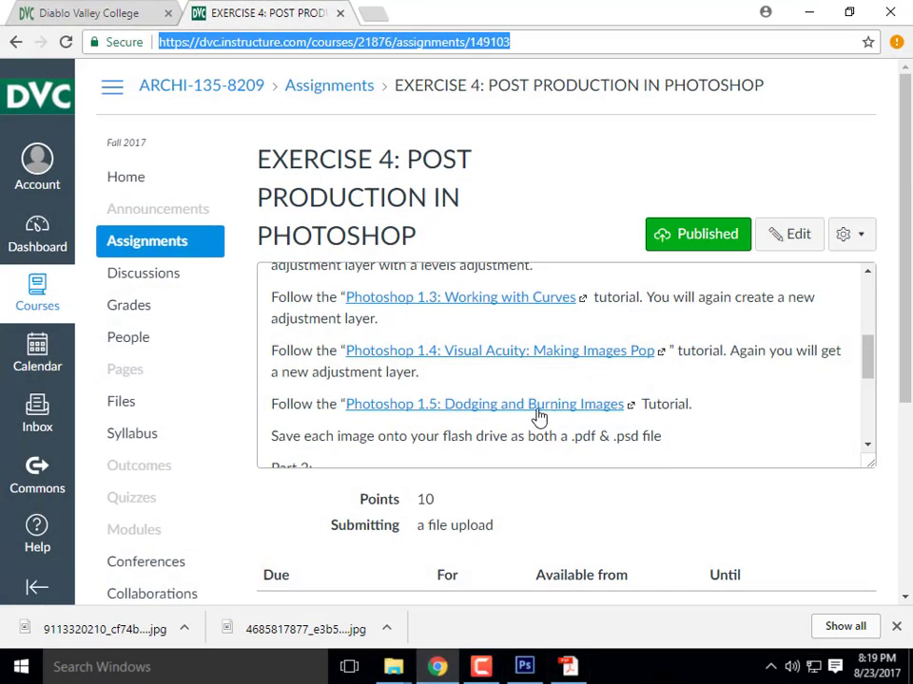
left_click(822, 12)
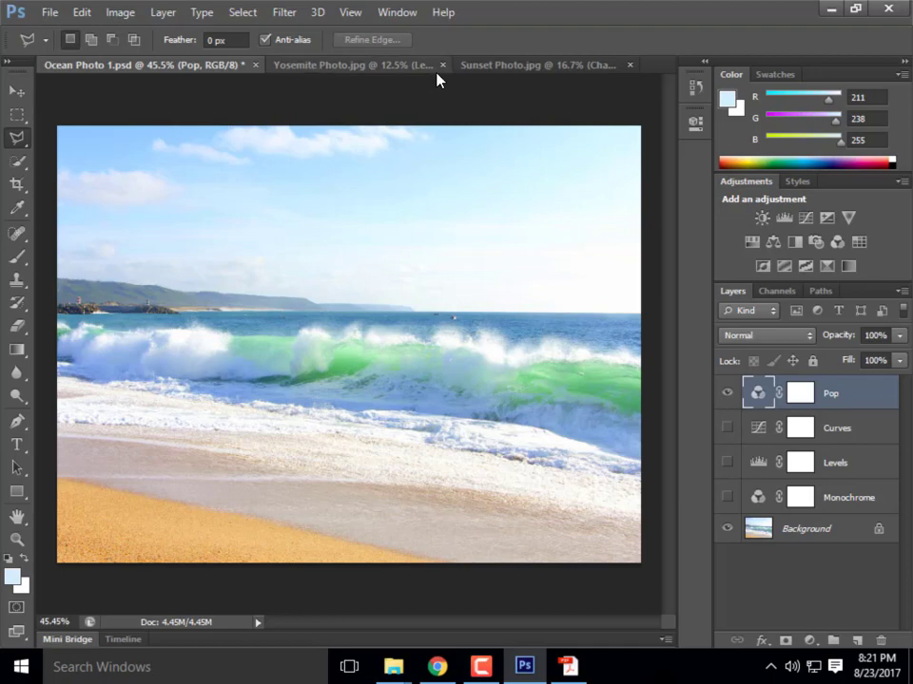
Open the raw photo DVC Building from the Week 2B-Content folder, keeping the default Camera Raw settings
left_click(390, 70)
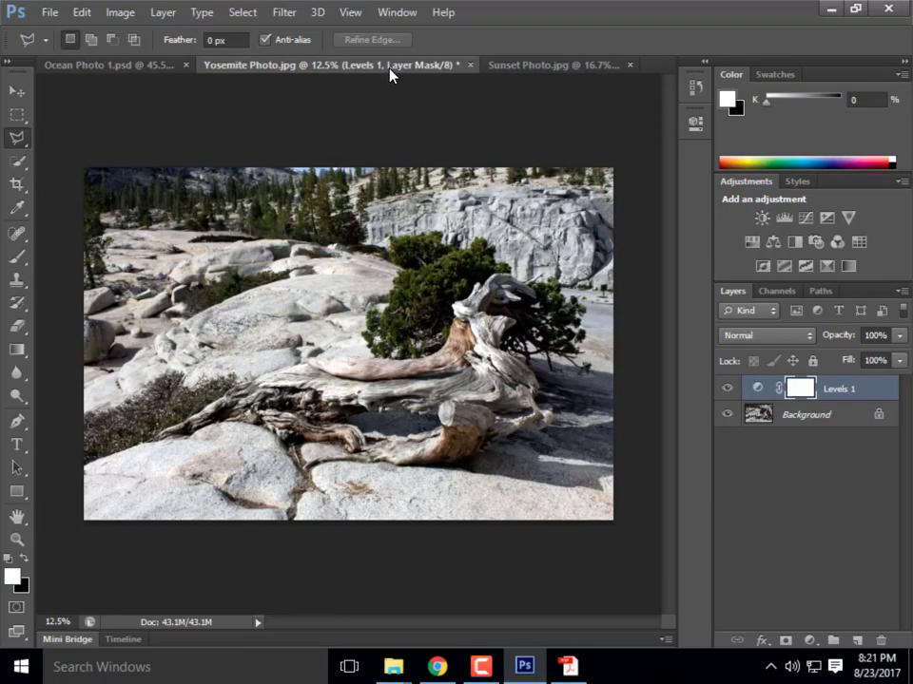
left_click(501, 67)
left_click(44, 11)
left_click(86, 47)
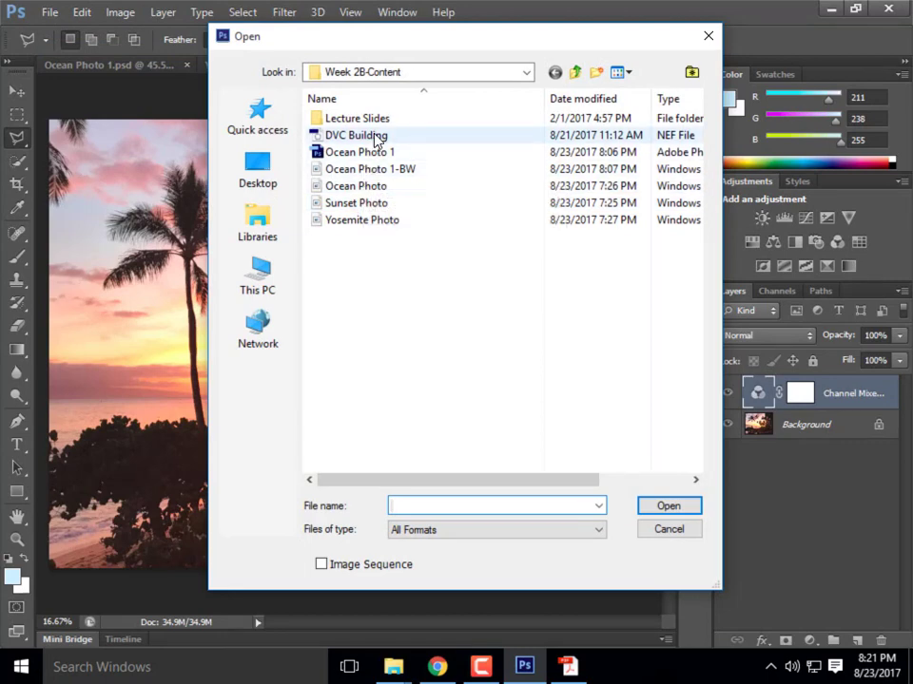
left_click(671, 507)
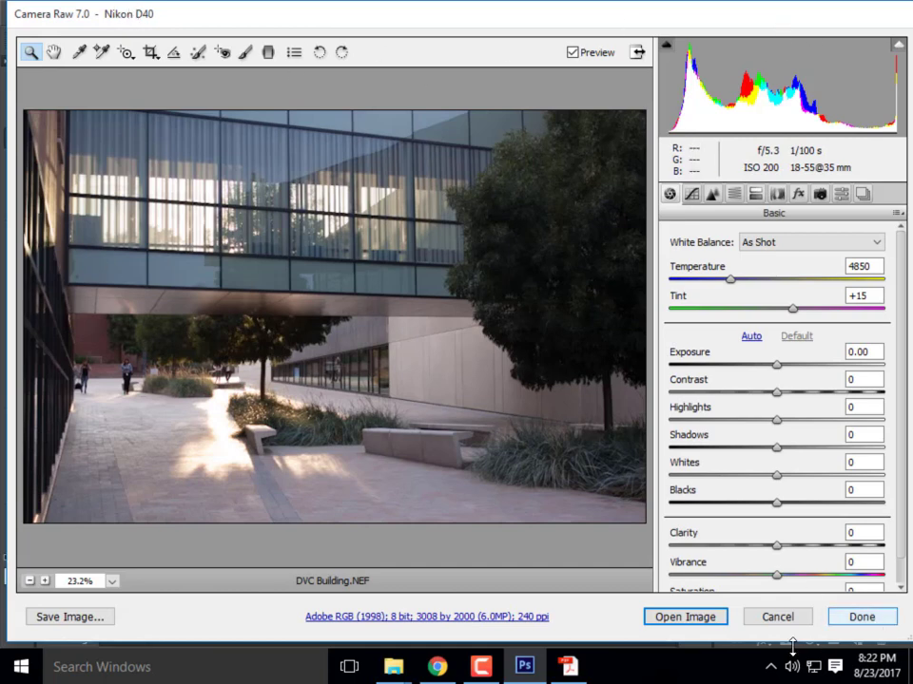
left_click(684, 617)
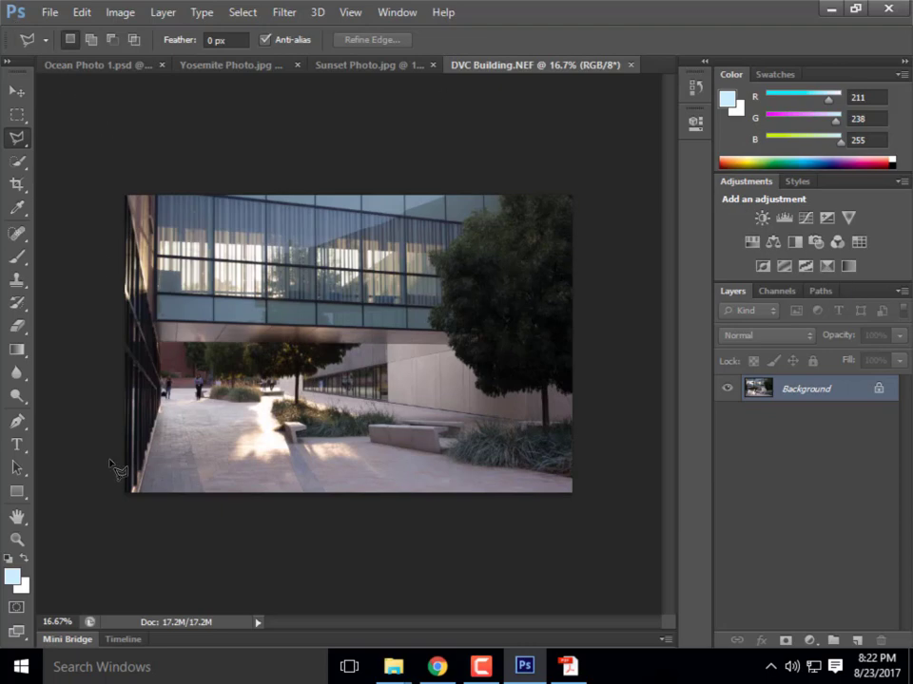
Add a layer named Dodge & Burn in Overlay mode filled with 50% gray, and toggle its visibility off and on
left_click(159, 11)
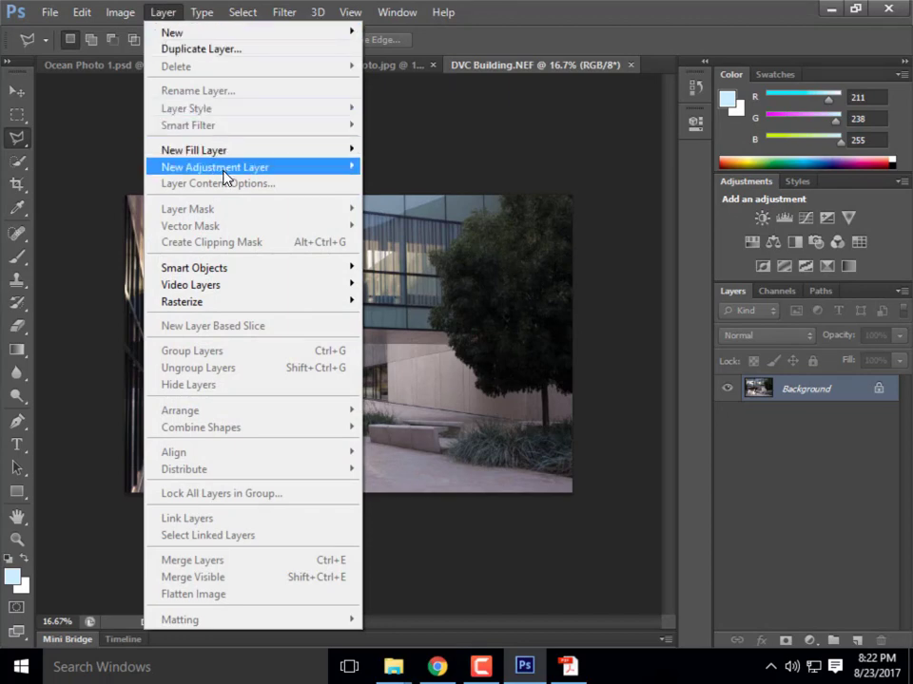
mouse_move(225, 176)
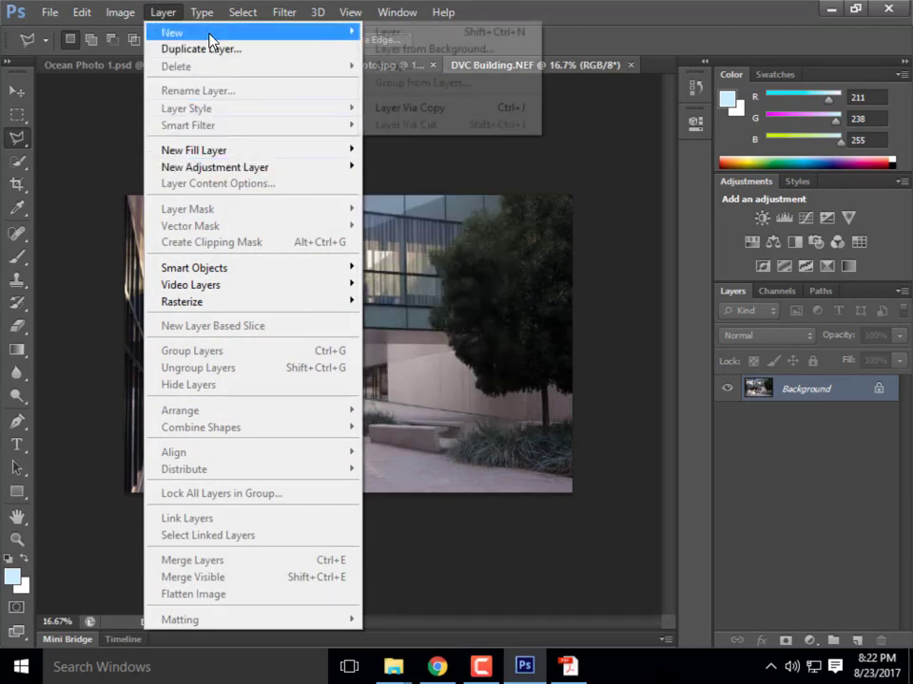
mouse_move(212, 34)
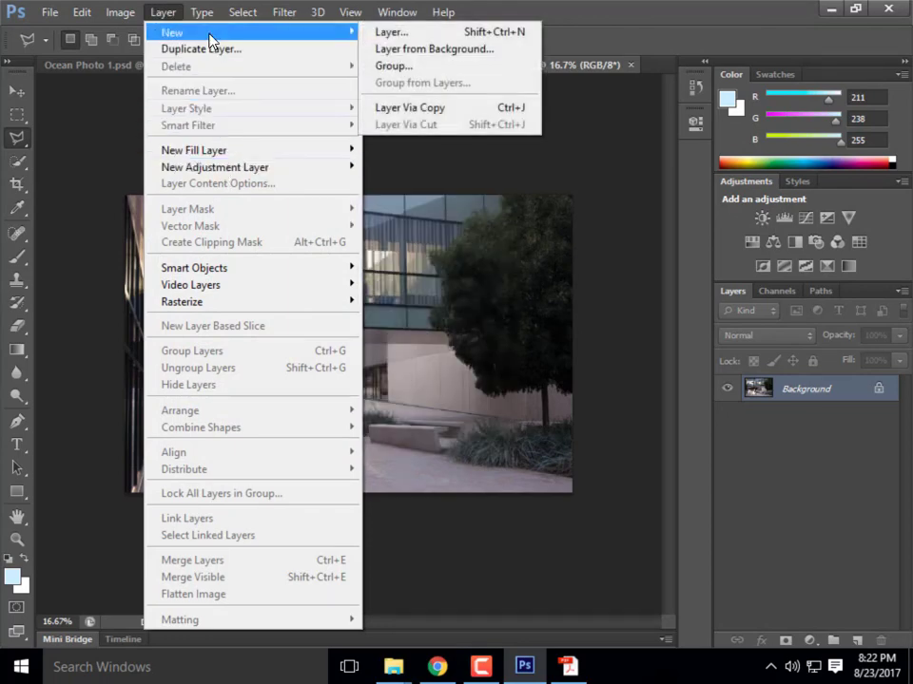
left_click(387, 34)
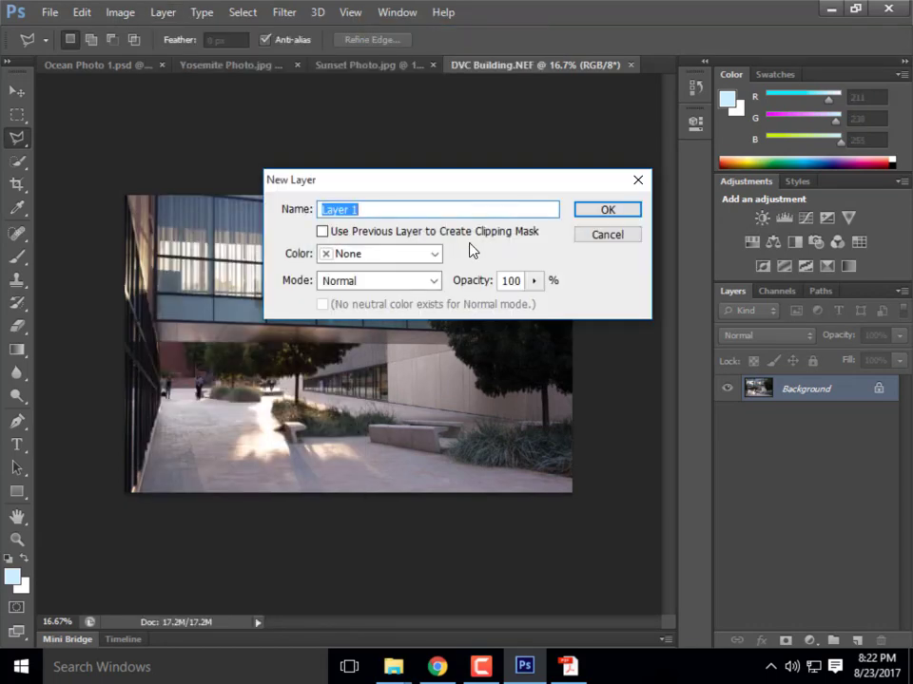
type("Dodge & Burn")
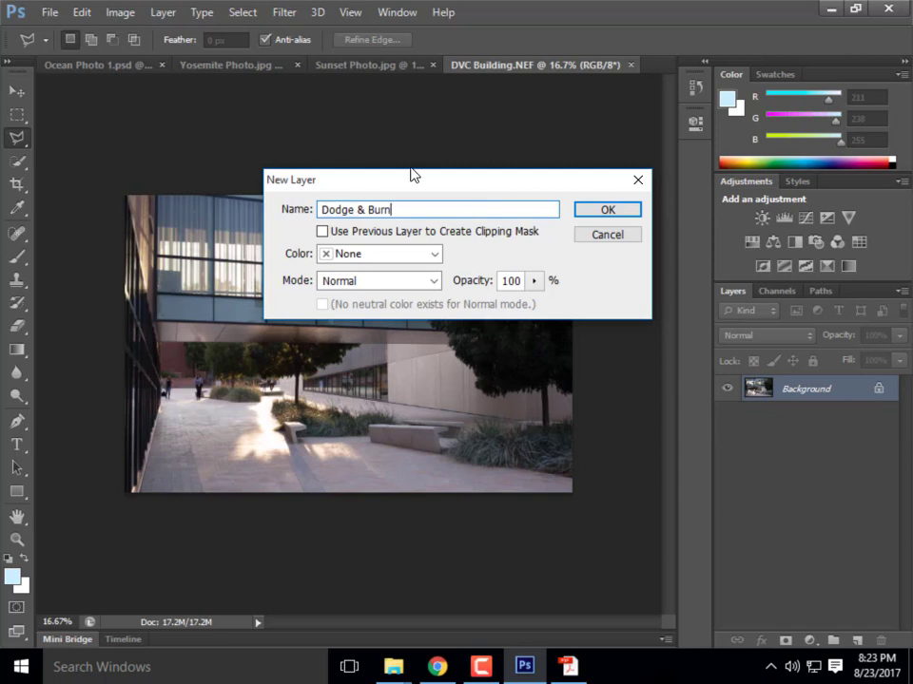
left_click(385, 283)
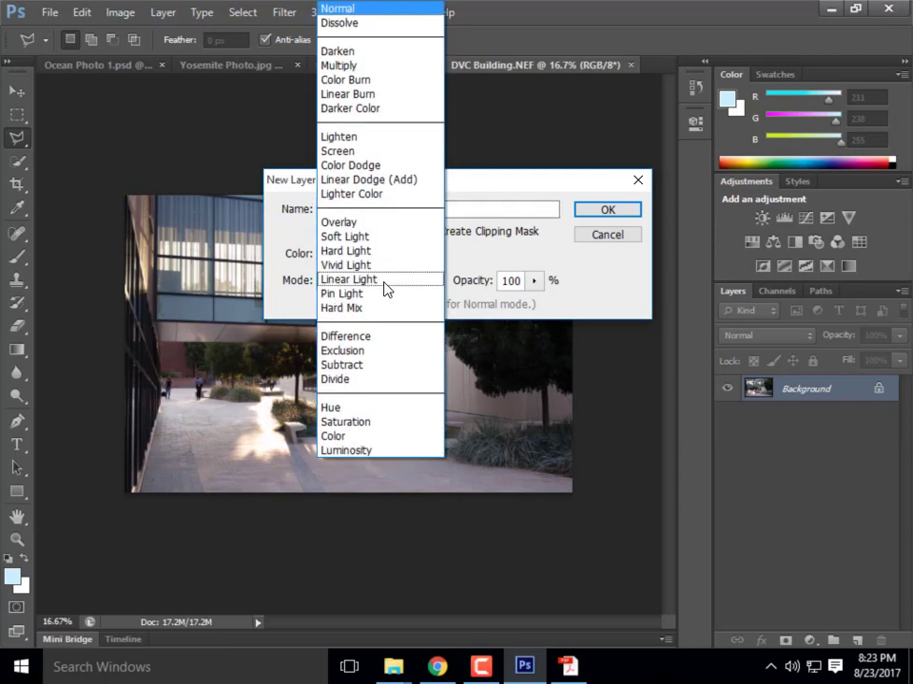
left_click(373, 223)
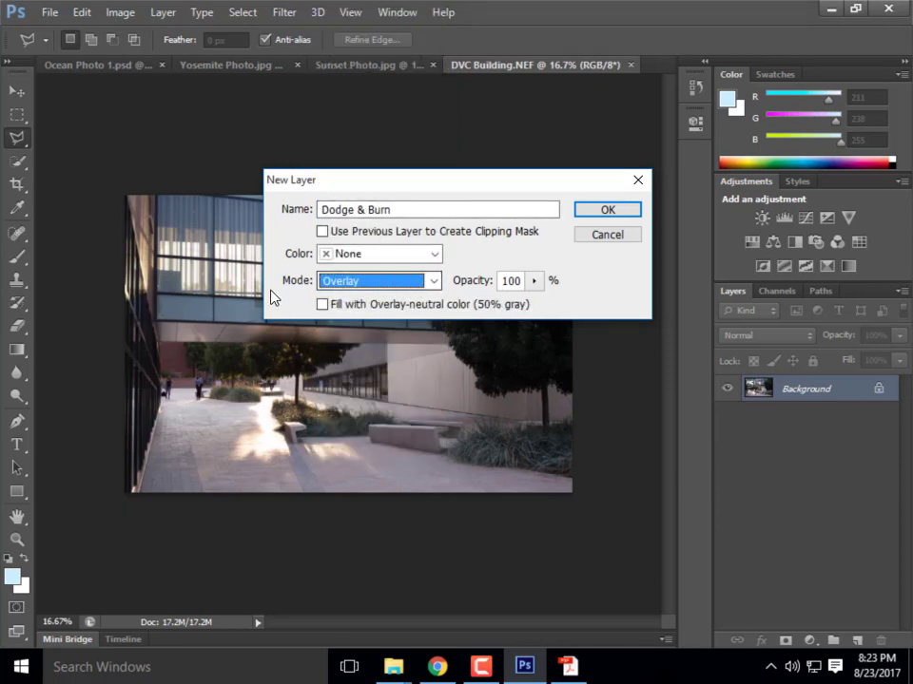
left_click(322, 305)
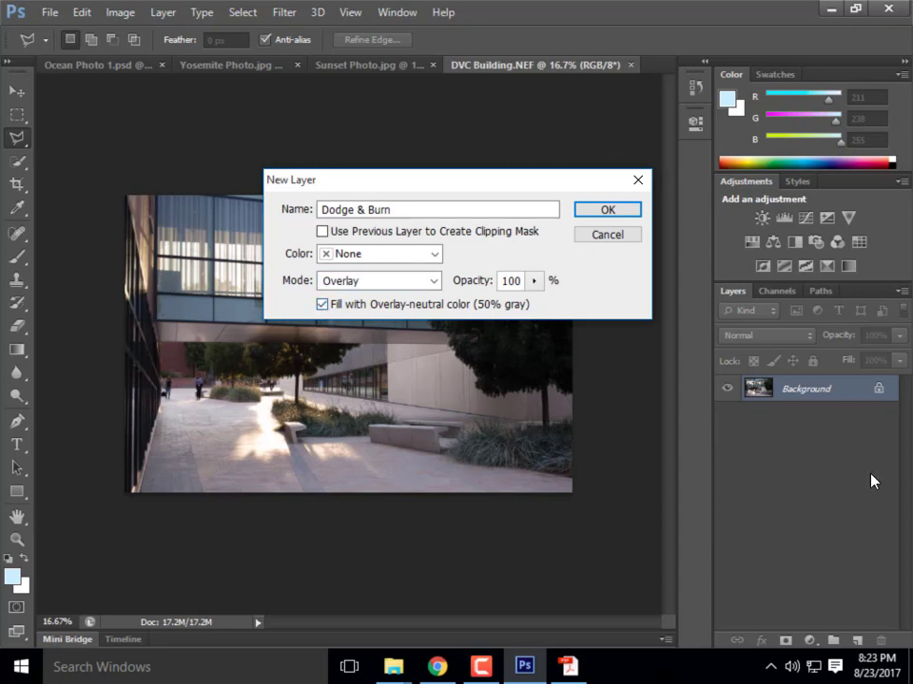
left_click(608, 210)
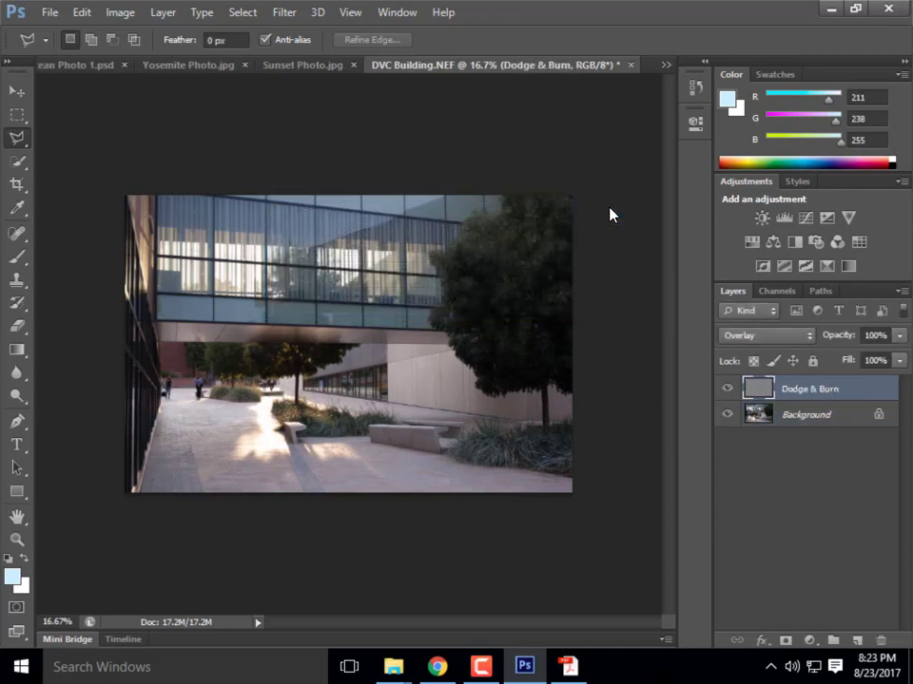
left_click(729, 391)
left_click(728, 390)
Choose the Burn tool and enlarge its soft brush to 193 px
left_click_drag(20, 398, 66, 402)
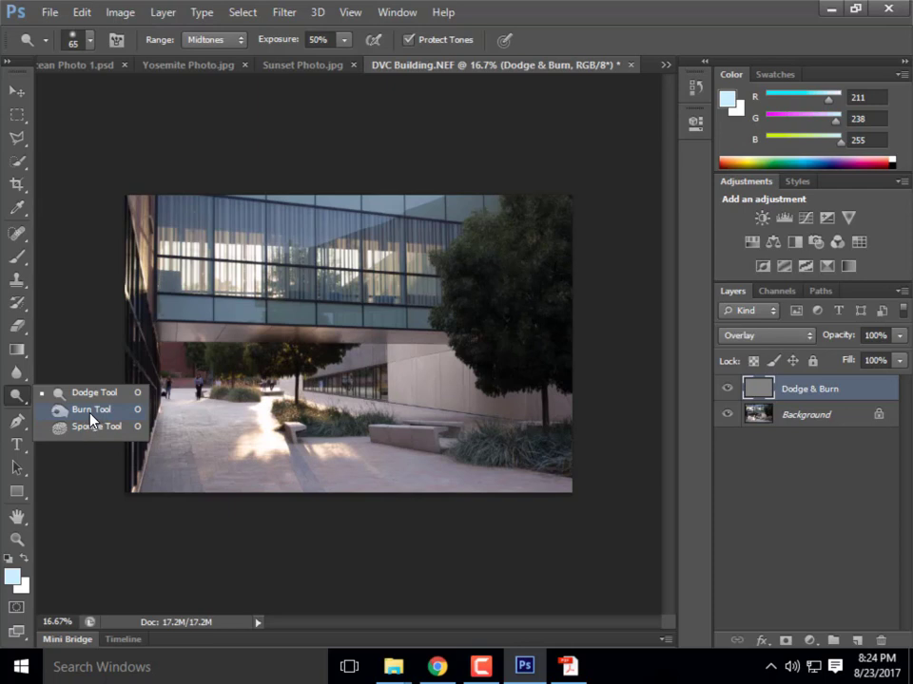
left_click(92, 416)
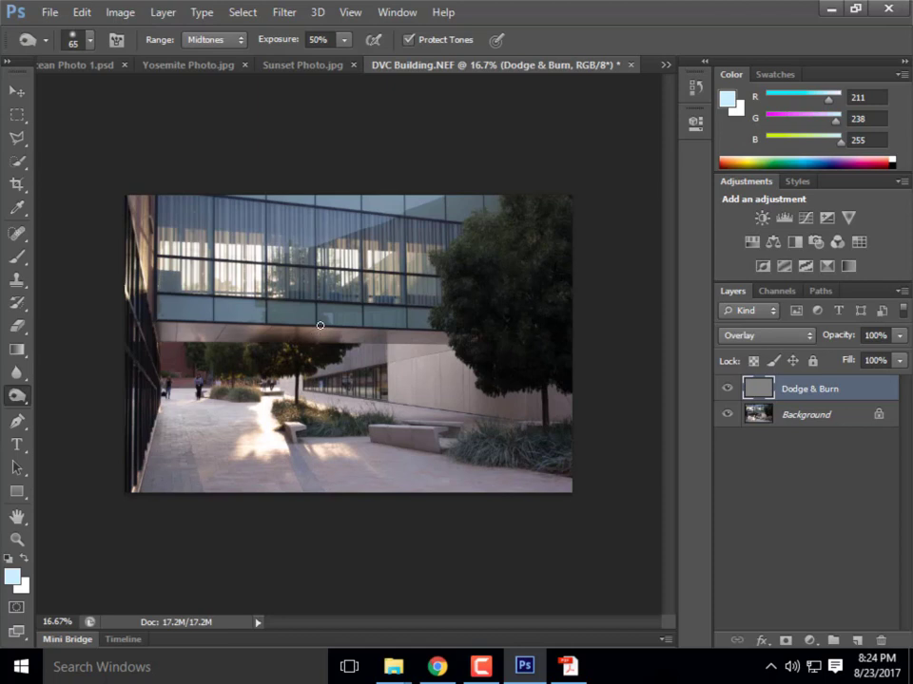
left_click(90, 40)
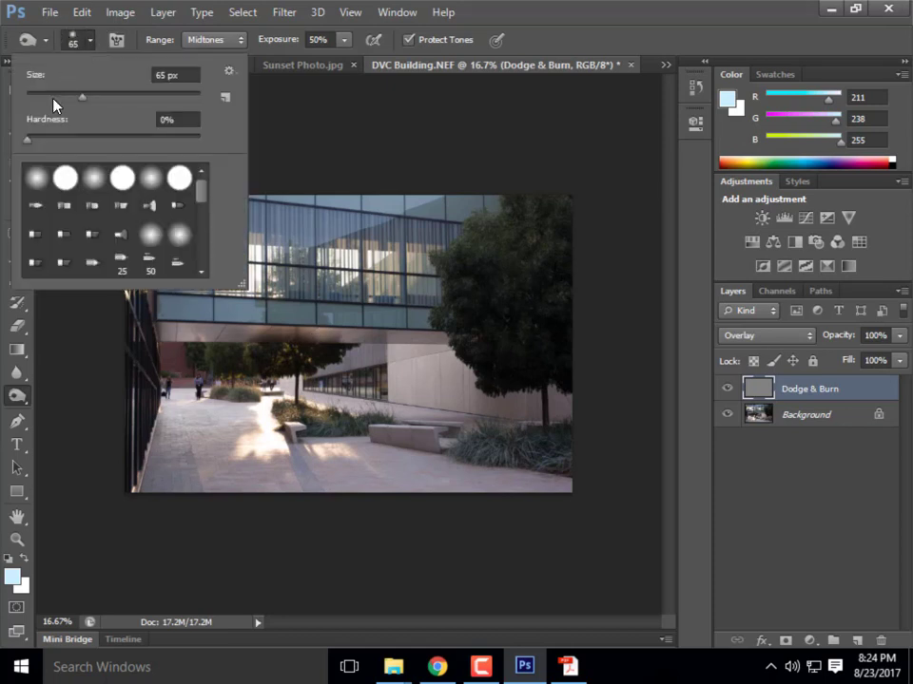
left_click_drag(55, 98, 104, 98)
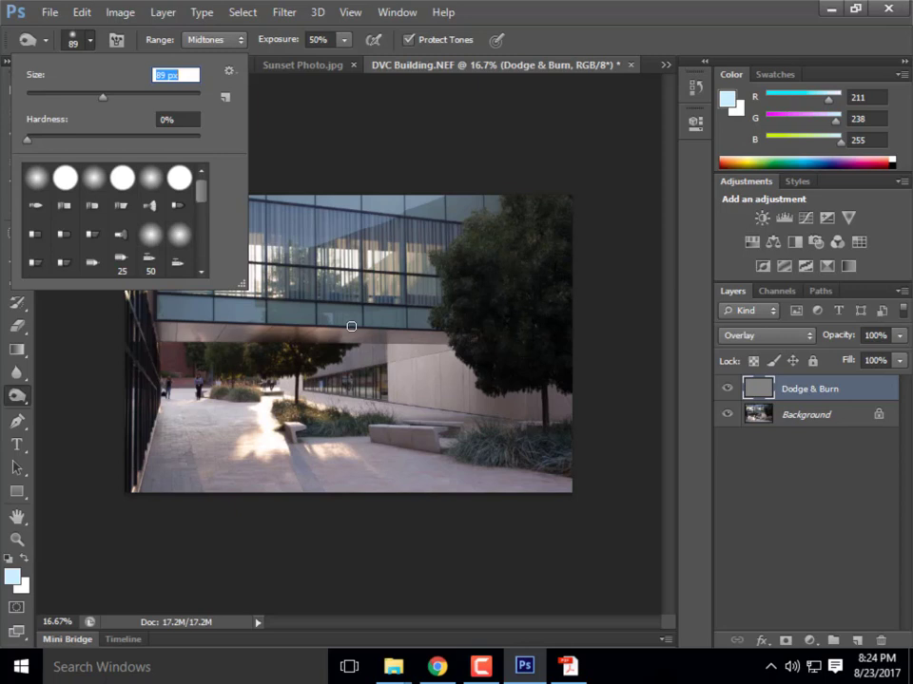
mouse_move(103, 96)
left_mouse_down()
mouse_move(186, 92)
mouse_move(183, 101)
left_mouse_up()
left_click_drag(157, 101, 150, 99)
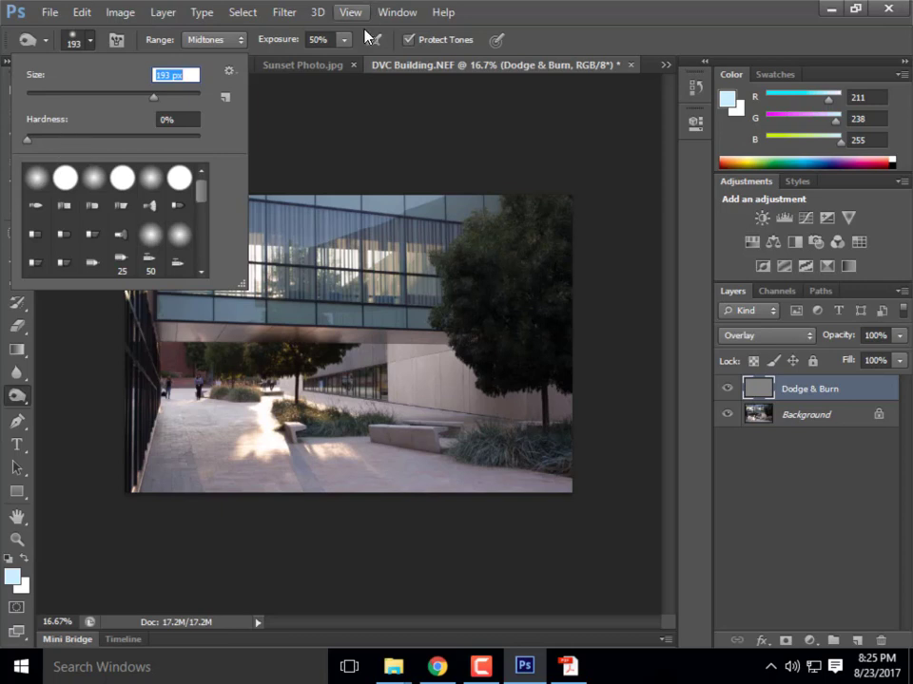
left_click(622, 8)
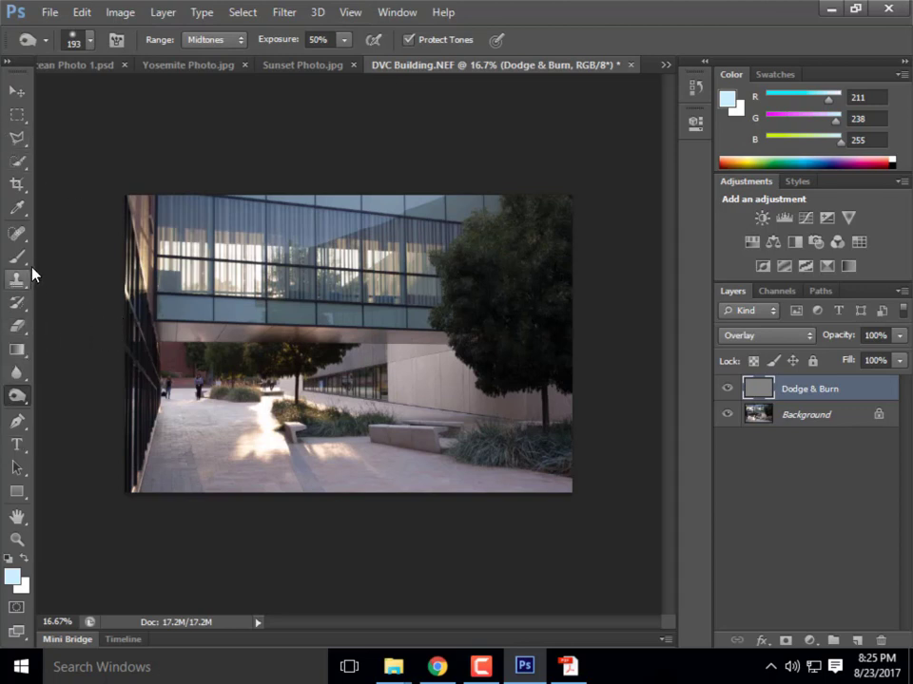
Choose the Eraser tool and set its brush size to about 401 px
left_click(17, 326)
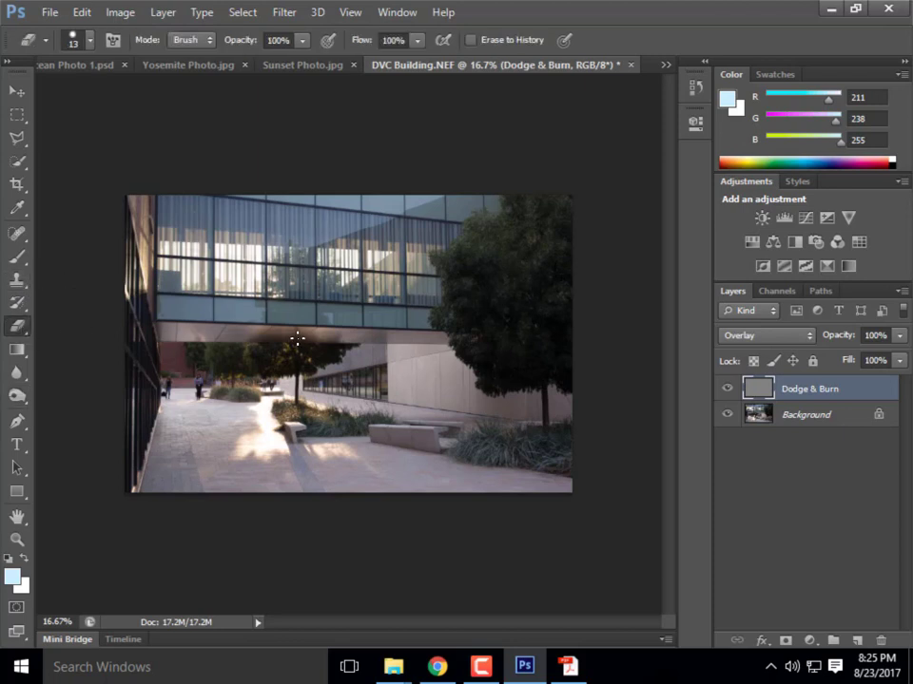
left_click(89, 40)
left_click_drag(155, 94, 177, 94)
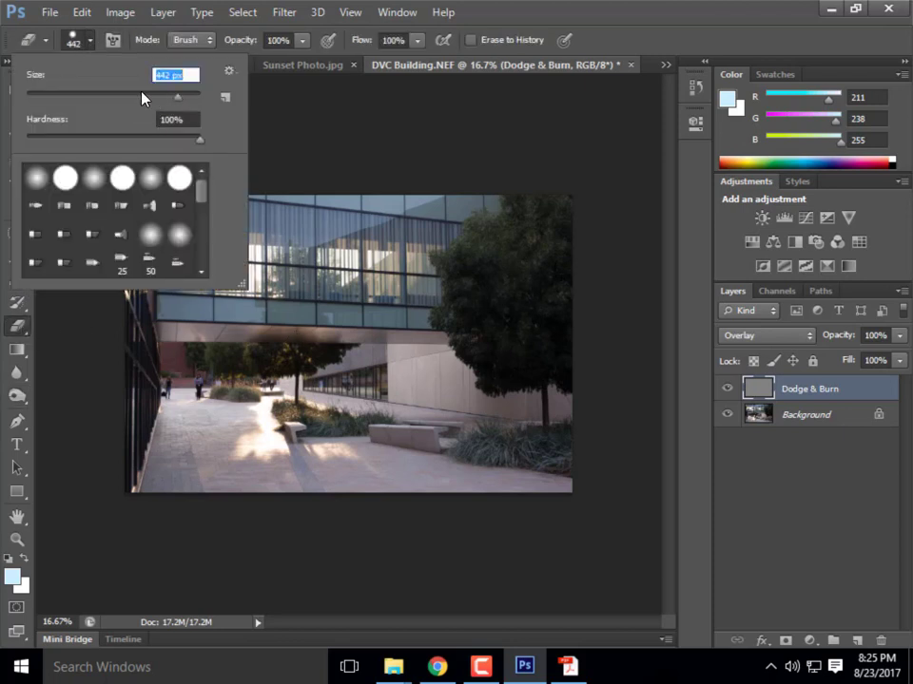
left_click(189, 99)
left_click(177, 95)
left_click(571, 13)
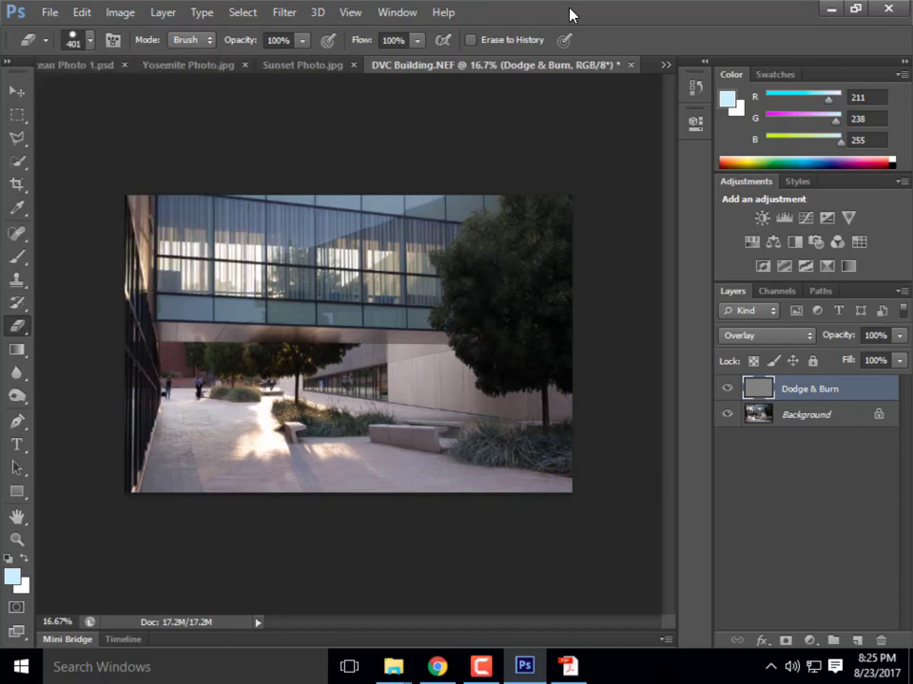
Erase a spot near the bridge's lower edge on the Dodge & Burn layer, hide that layer, and erase a similar spot on the Background
left_click(330, 328)
left_click(727, 389)
left_click(753, 413)
left_click(339, 312)
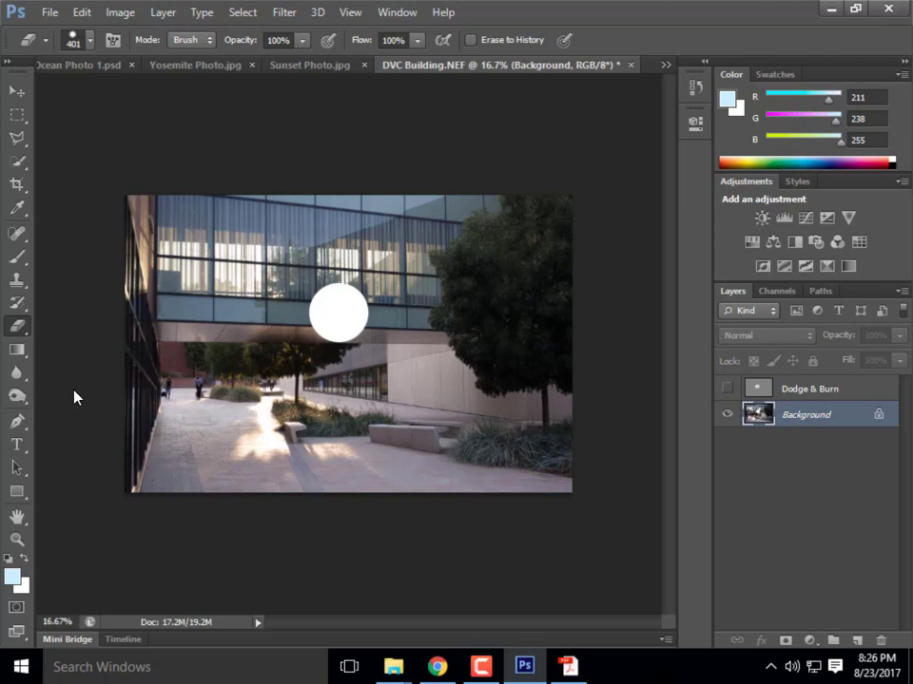
Set the eraser's hardness to 50% and erase a spot on the Background beside the previous one
left_click(91, 41)
left_click_drag(198, 140, 112, 144)
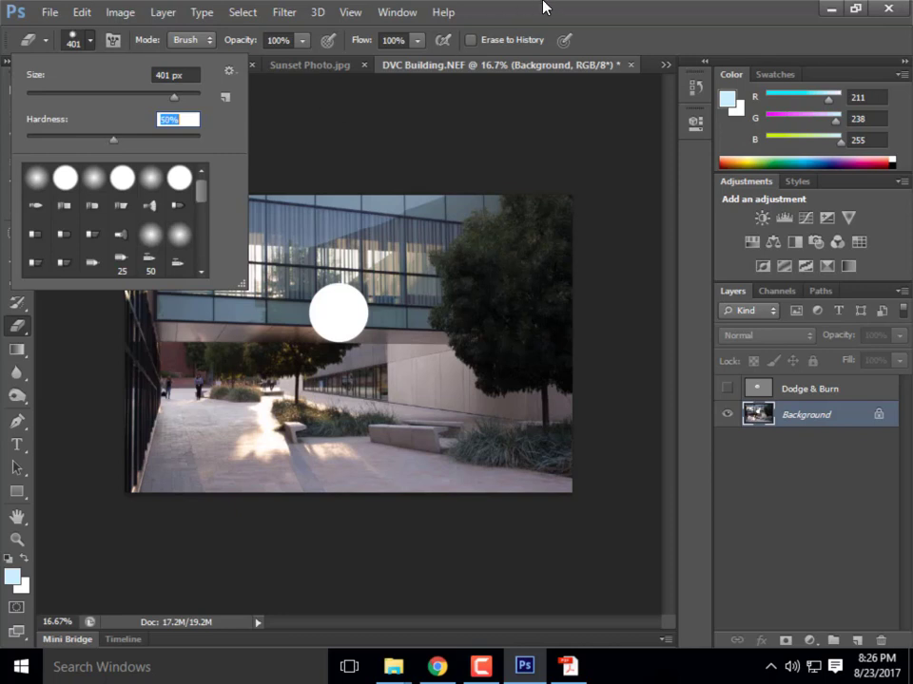
key("Return")
left_click(412, 315)
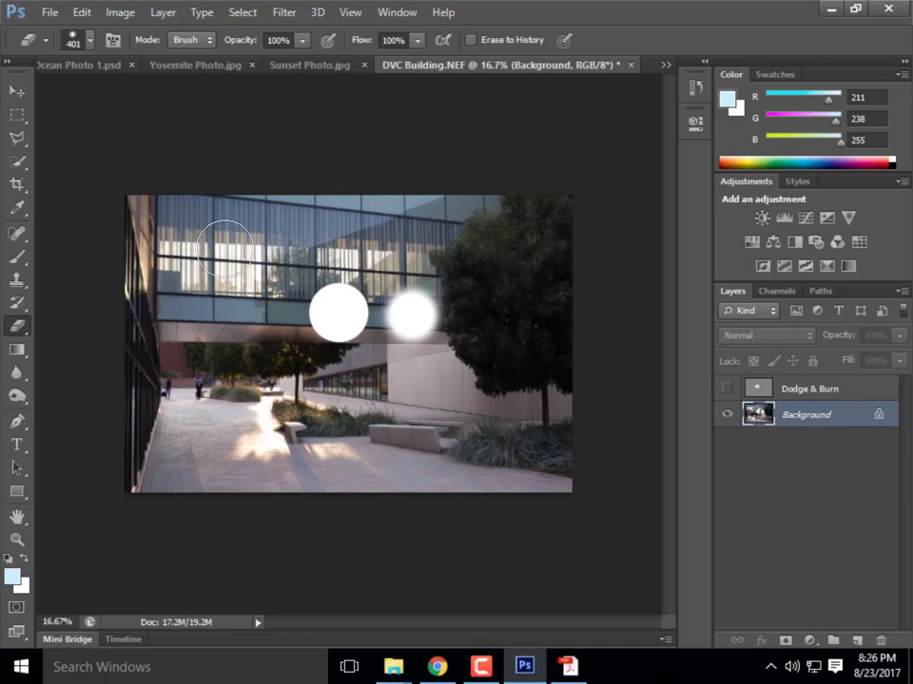
Lower the eraser's hardness to nearly zero and erase a third spot over the edge of the large tree on the Background
left_click(76, 40)
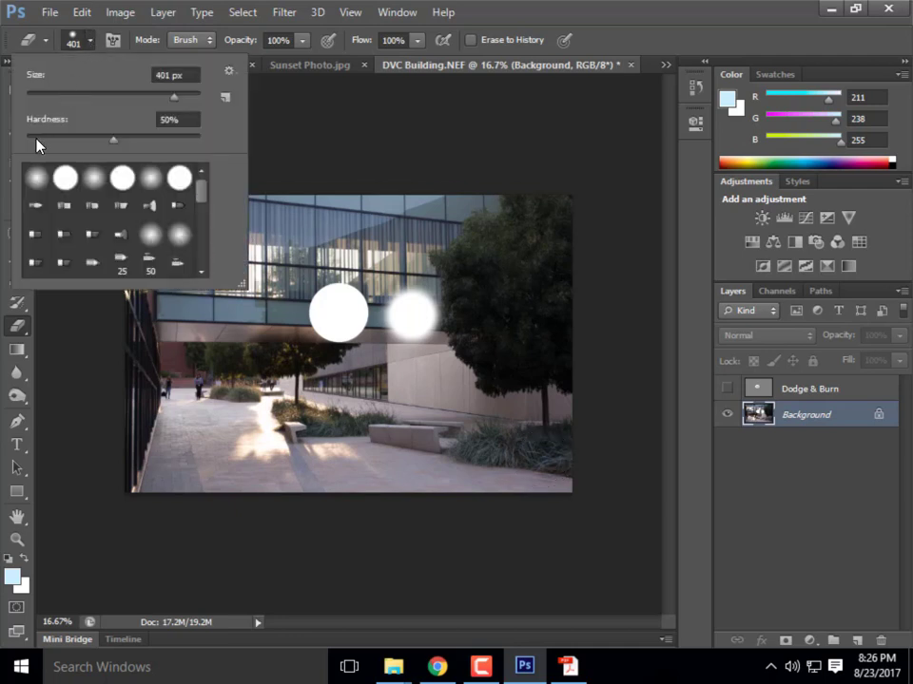
left_click(34, 139)
left_click(478, 316)
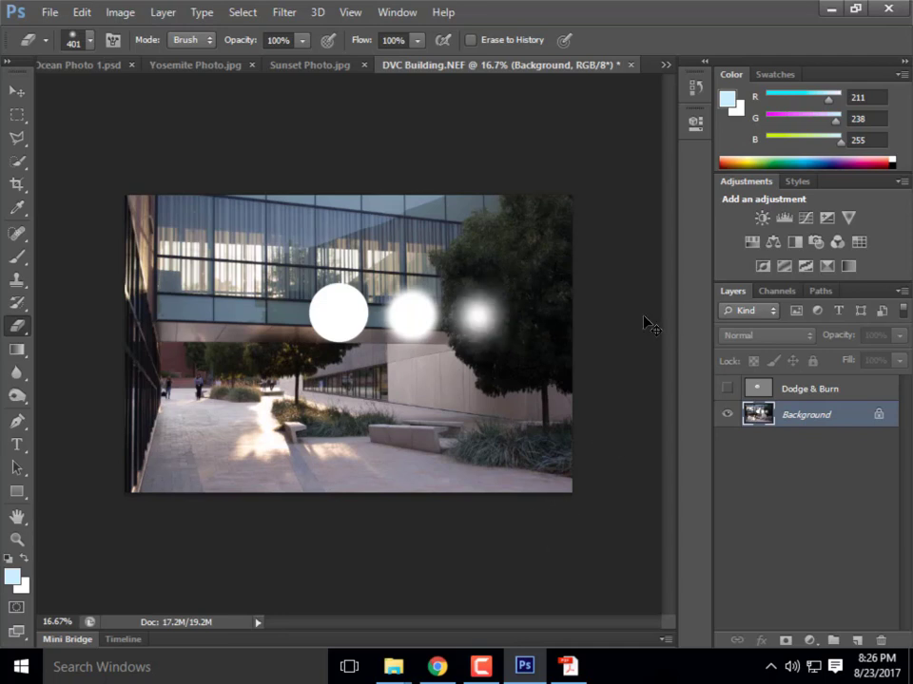
Undo all the eraser test spots on both layers and make the Dodge & Burn layer visible
key("ctrl+alt+z")
key("ctrl+alt+z")
key("ctrl+alt+z")
key("ctrl+alt+z")
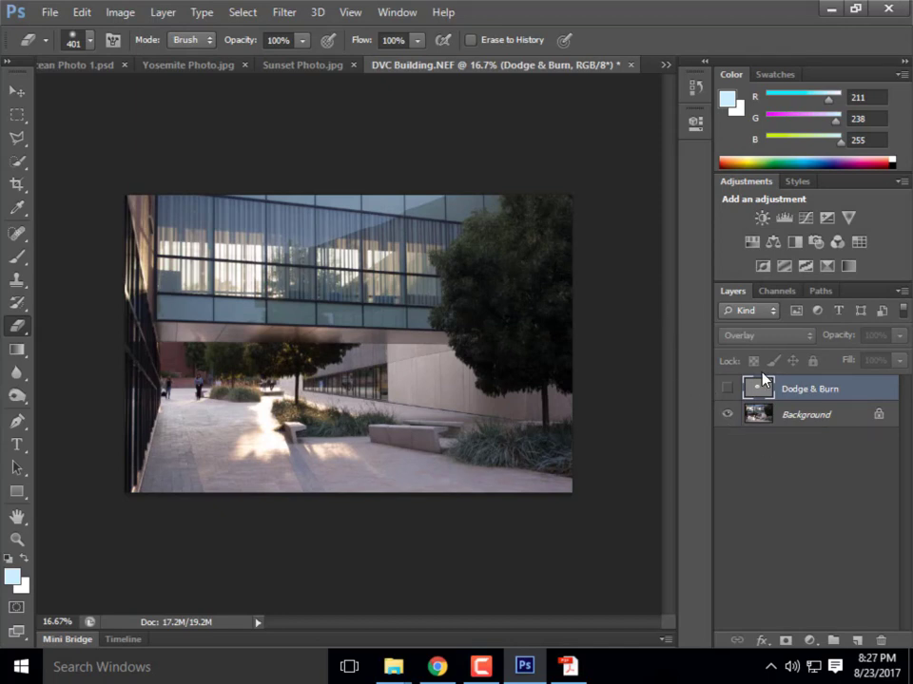
left_click(726, 389)
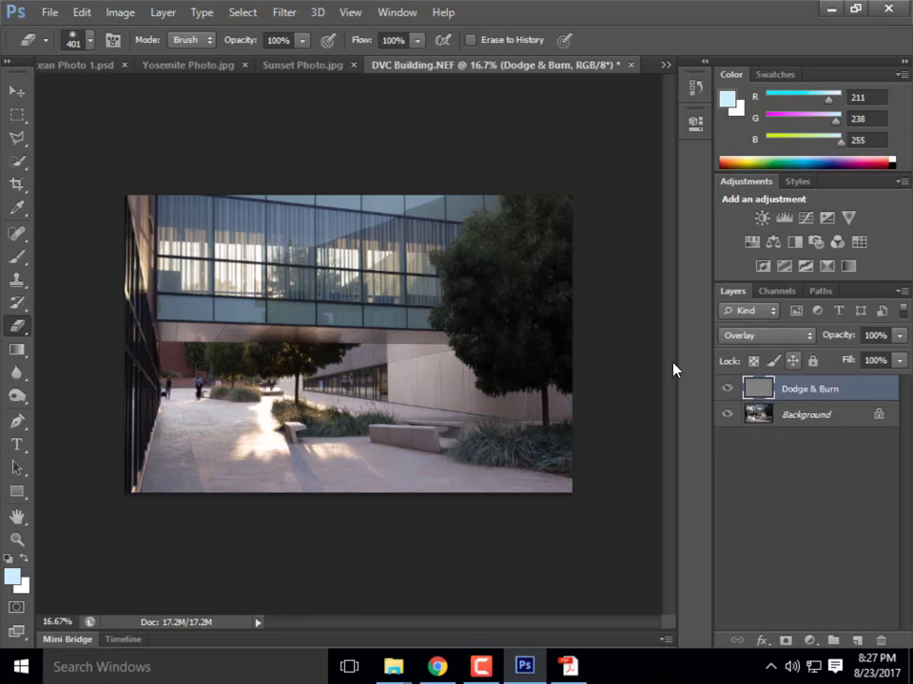
Use the Burn tool on the Dodge & Burn layer to darken the bridge's underside and the grass near the photo's lower-right corner
left_click(16, 374)
left_click(23, 397)
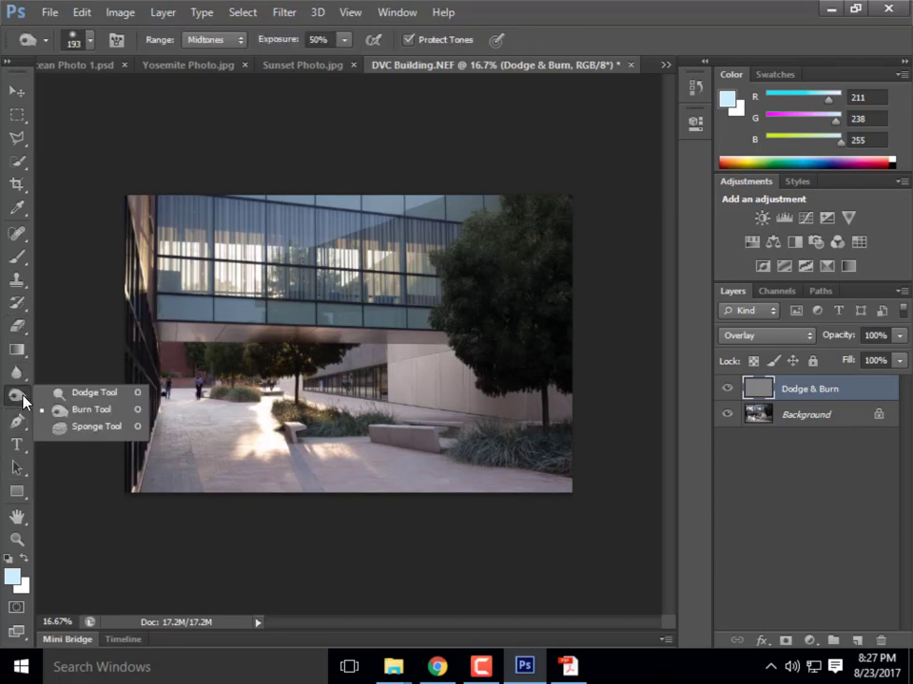
left_click(59, 409)
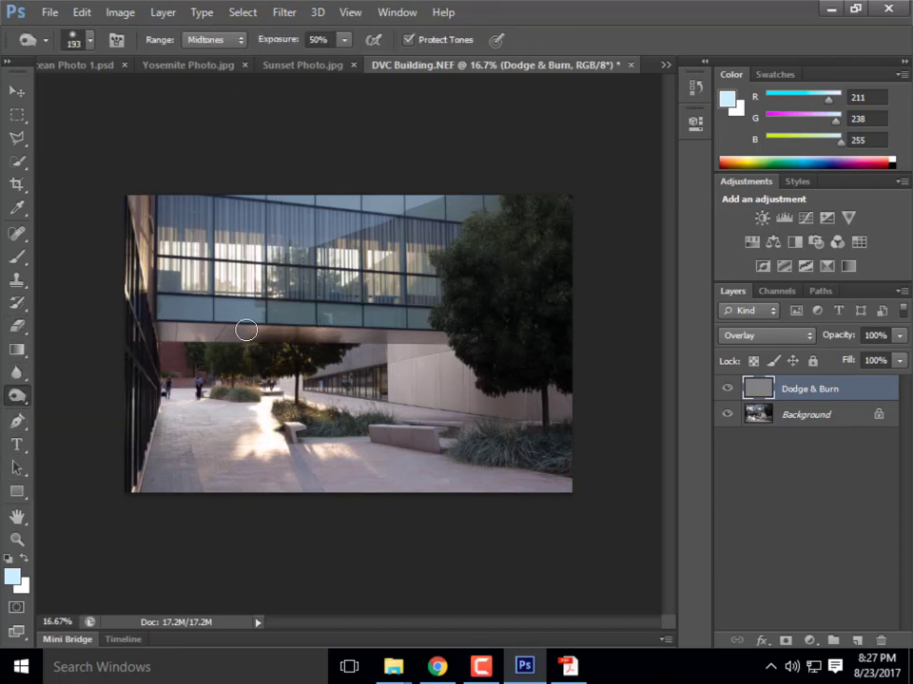
left_click_drag(246, 330, 356, 354)
left_click_drag(166, 332, 390, 337)
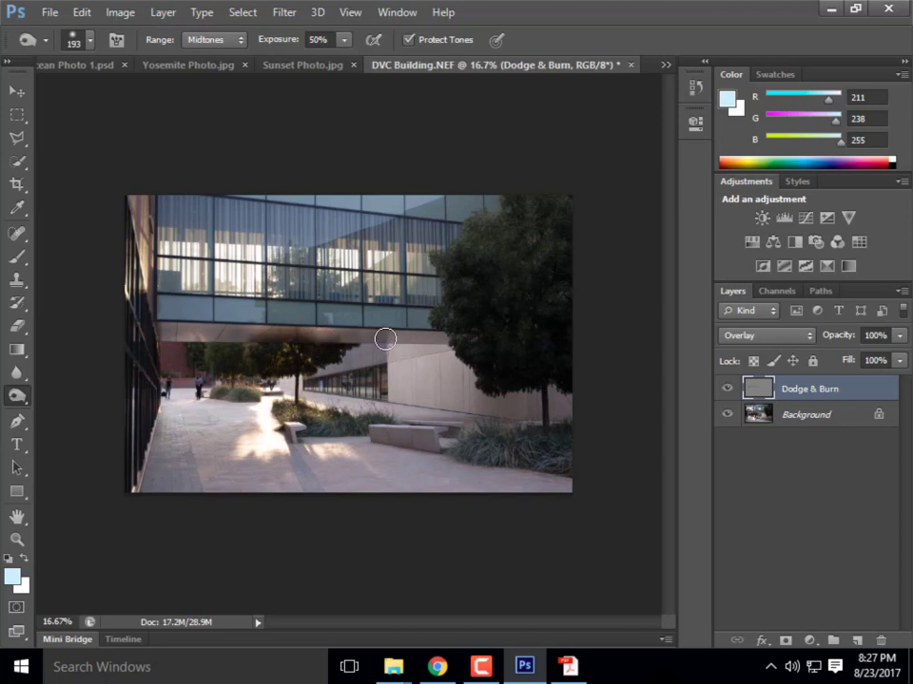
mouse_move(388, 338)
left_mouse_down()
mouse_move(440, 339)
mouse_move(437, 355)
mouse_move(436, 334)
mouse_move(167, 329)
left_mouse_up()
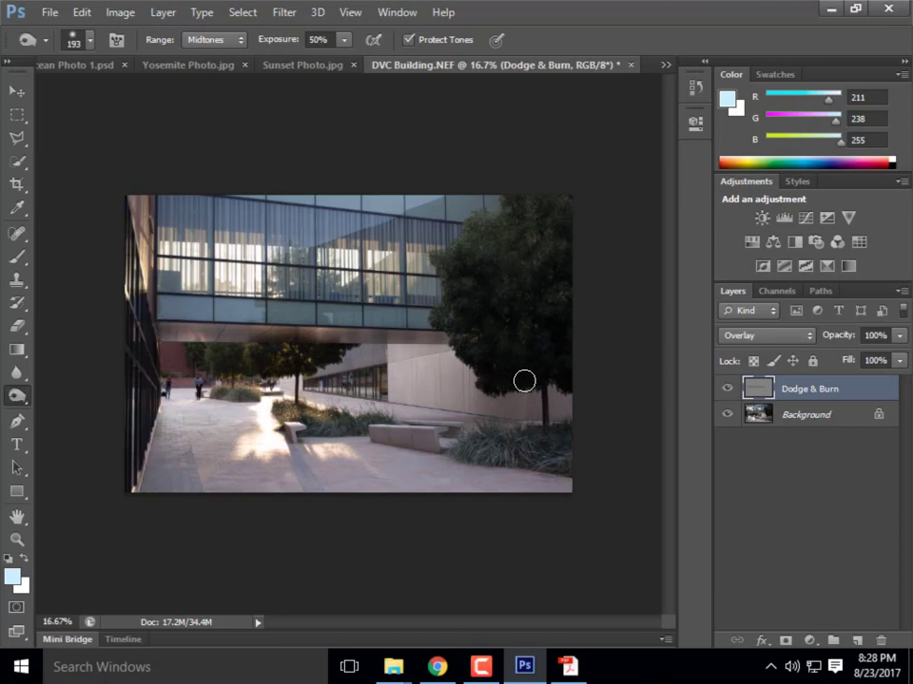
mouse_move(558, 447)
left_mouse_down()
mouse_move(468, 465)
mouse_move(464, 457)
mouse_move(559, 468)
mouse_move(544, 462)
mouse_move(562, 465)
mouse_move(566, 446)
mouse_move(576, 492)
left_mouse_up()
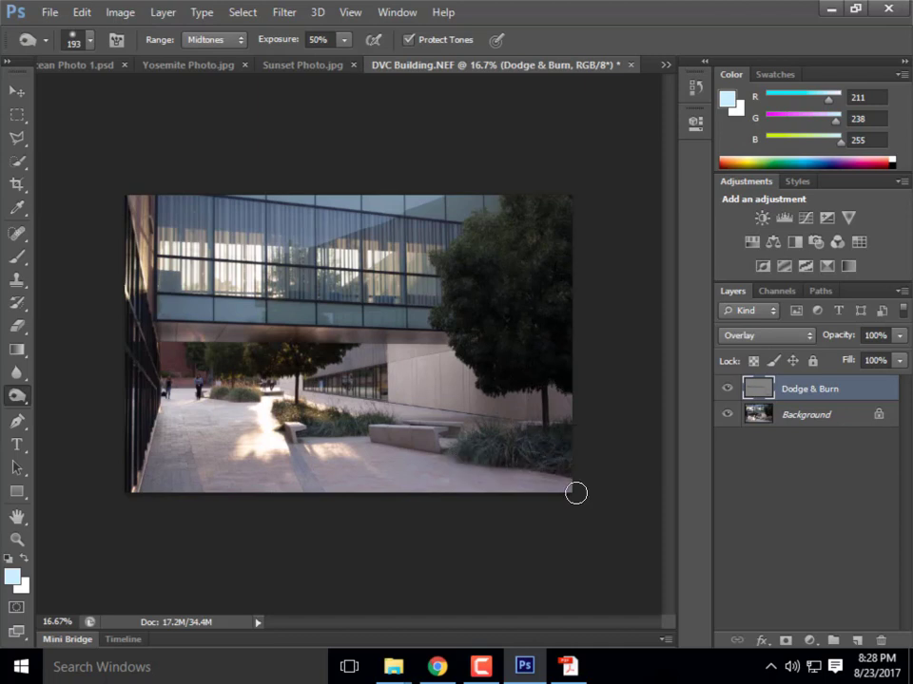
Reduce the Burn brush to 48 px and darken the edges and shadows of the long concrete bench
scroll(422, 472, "up", 2)
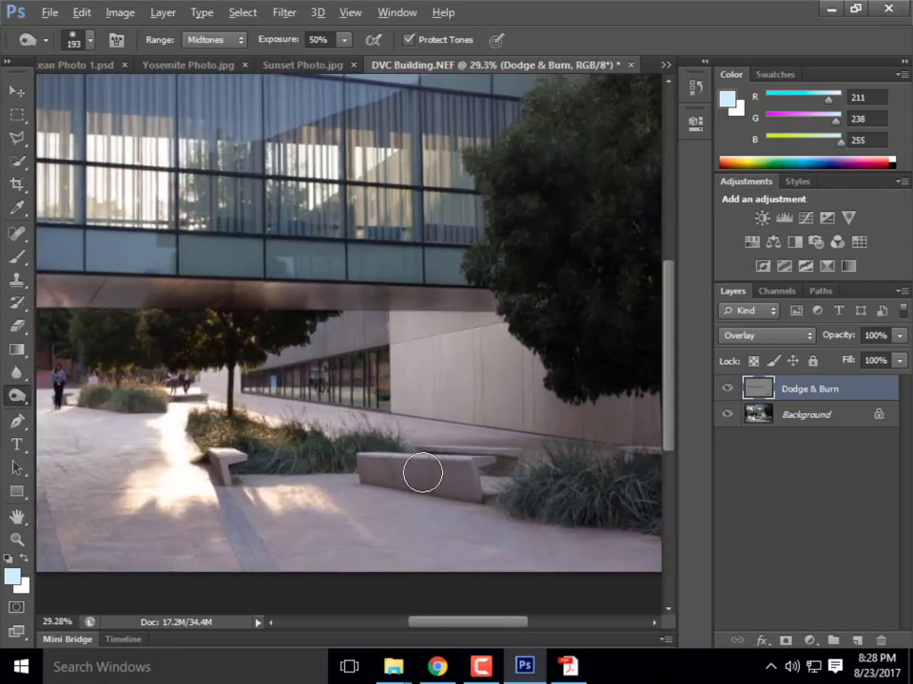
scroll(469, 511, "up", 4)
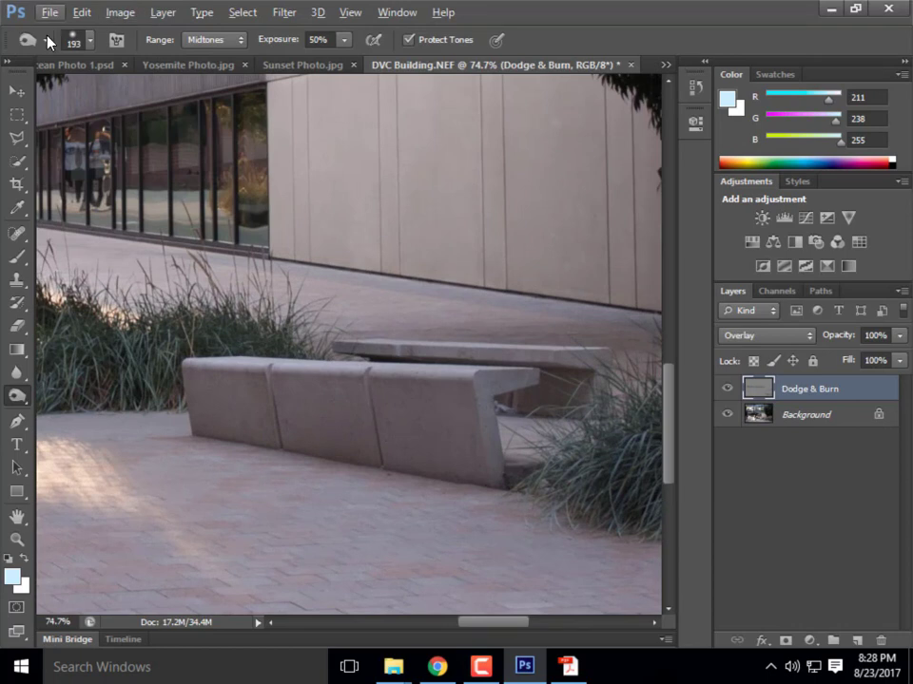
left_click(92, 43)
left_click_drag(153, 93, 71, 96)
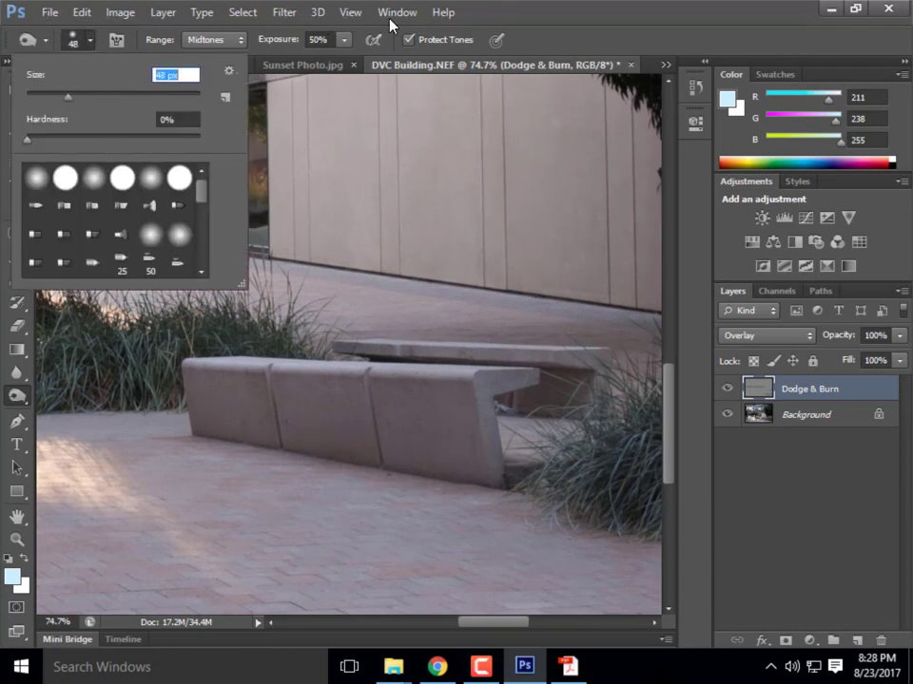
left_click(340, 261)
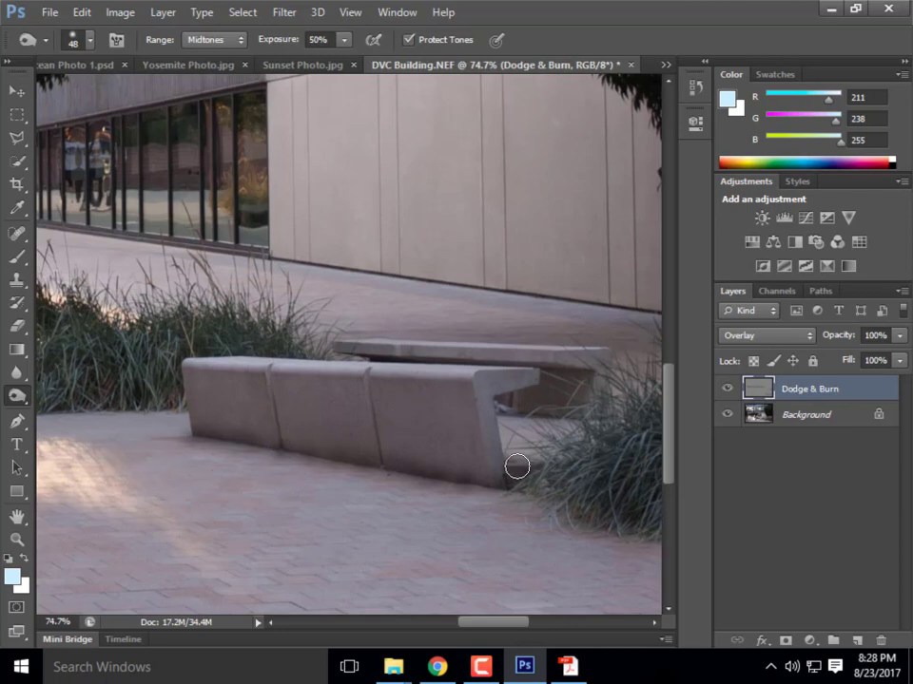
Enlarge the Burn tool's soft brush to 125 px
scroll(544, 361, "down", 1)
scroll(495, 340, "down", 3)
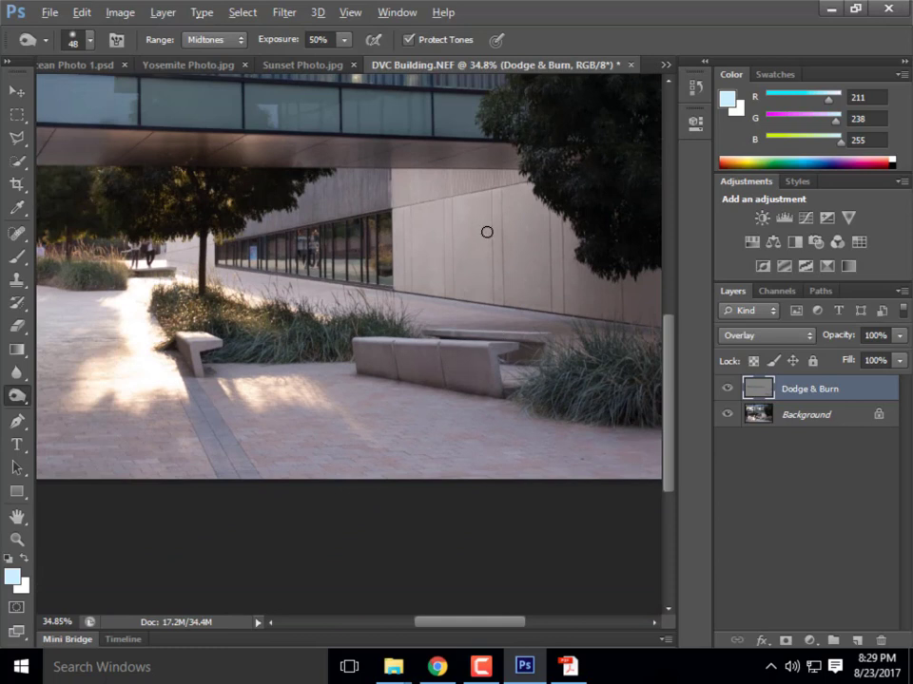
key("alt")
key("alt")
scroll(570, 403, "down", 2)
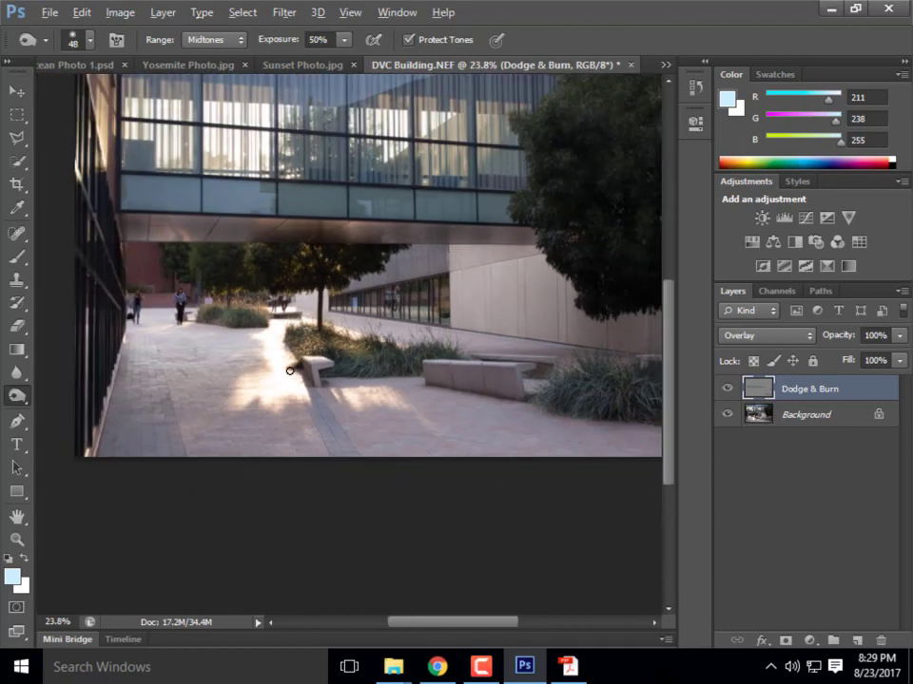
key("alt")
right_click(24, 399)
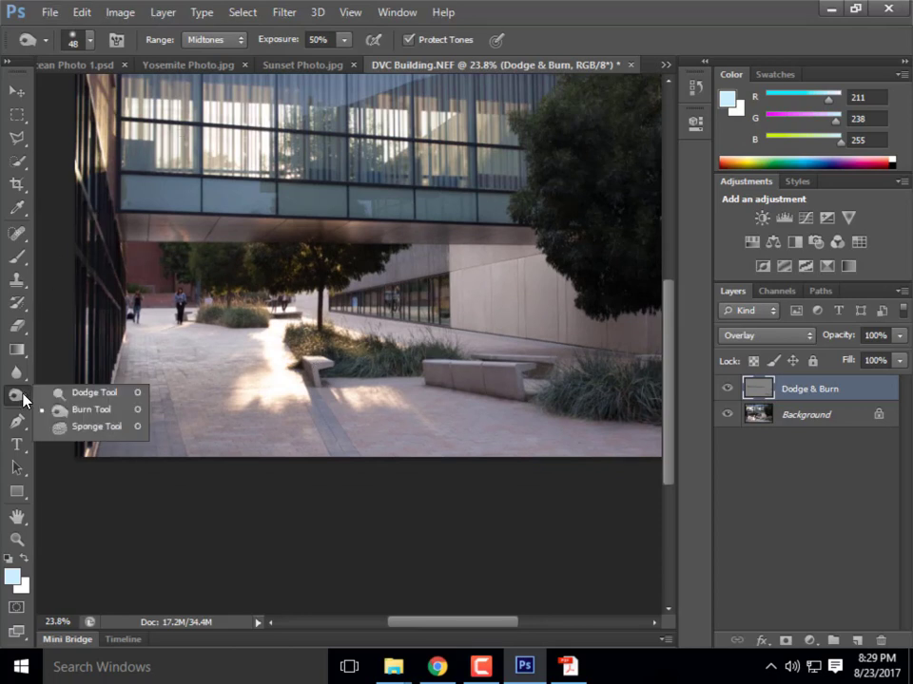
left_click(71, 409)
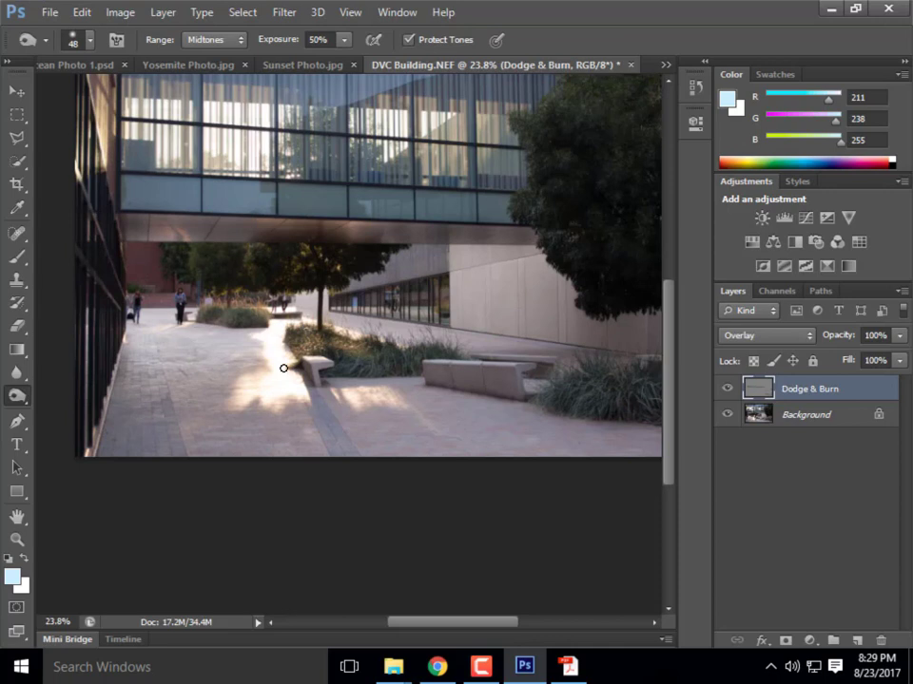
left_click(71, 38)
left_click_drag(73, 99, 88, 96)
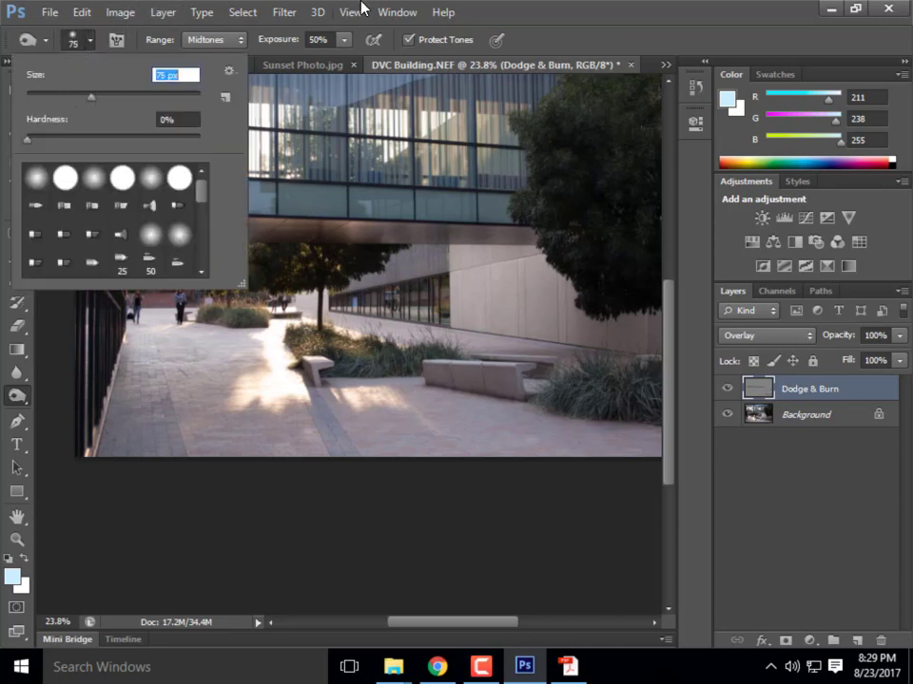
left_click(375, 63)
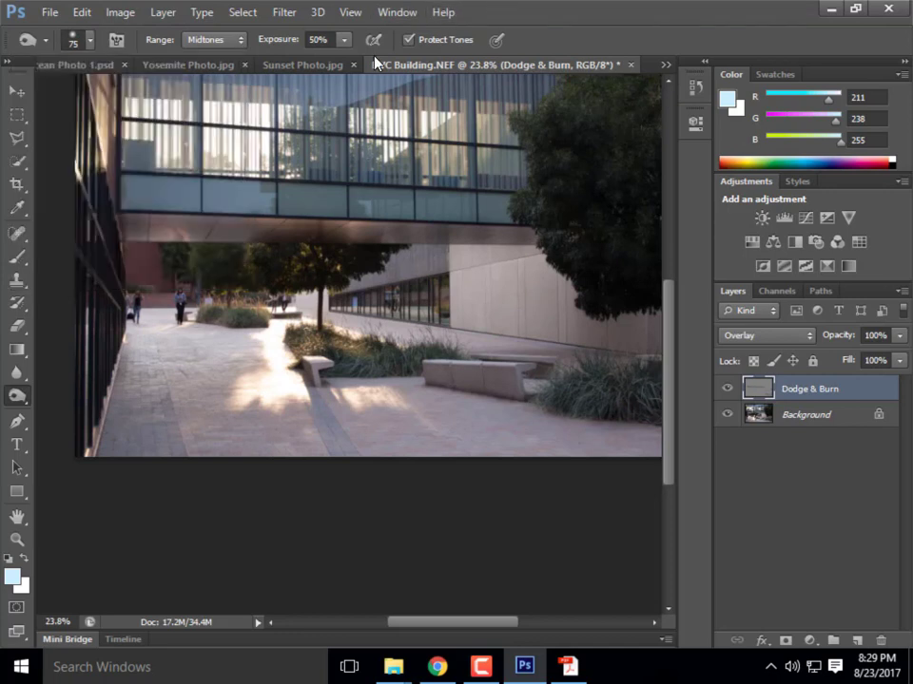
left_click(87, 38)
left_click_drag(96, 91, 109, 98)
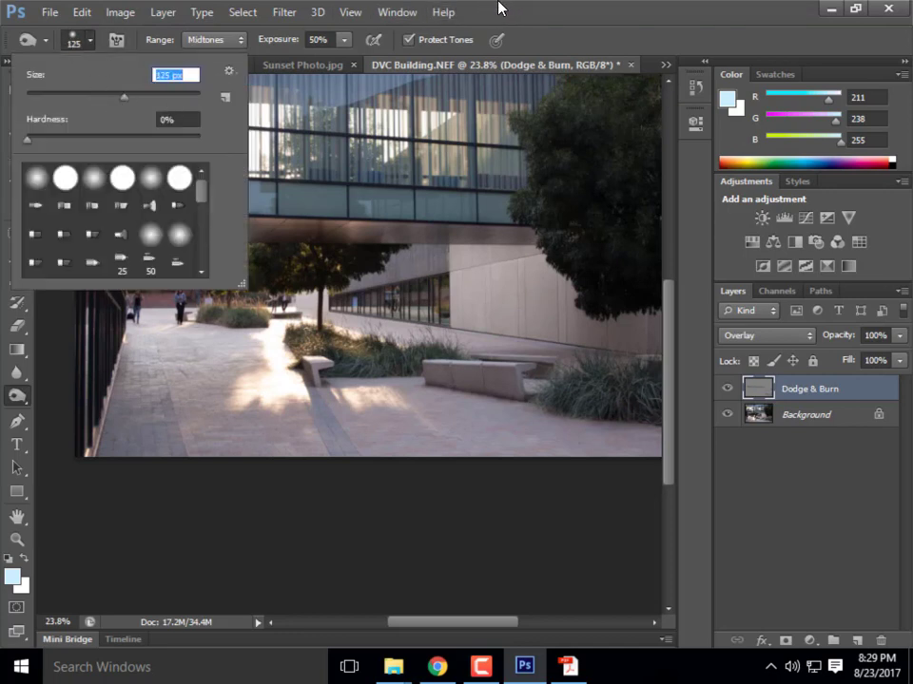
key("Return")
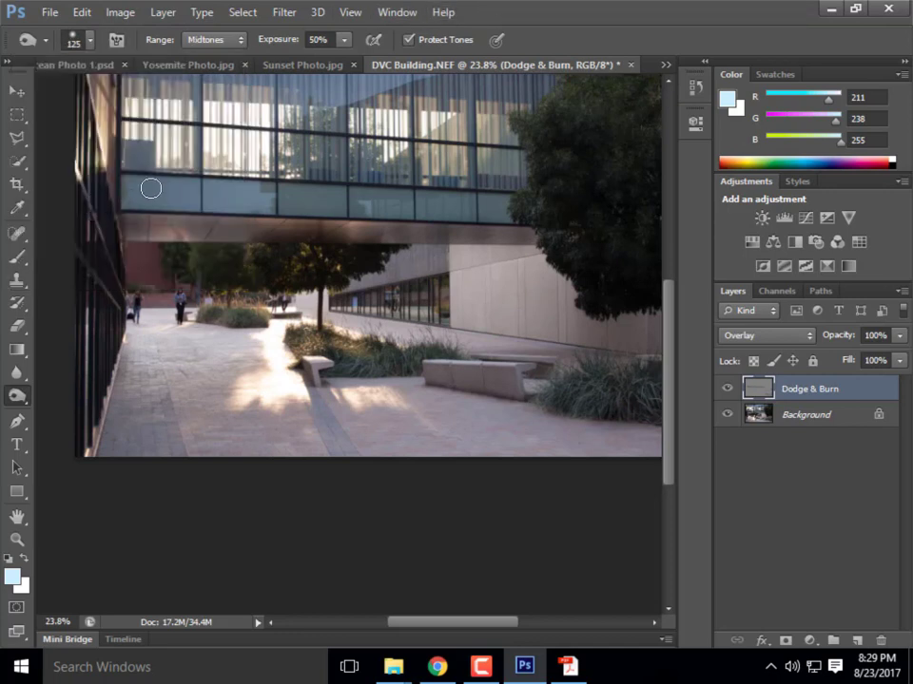
Choose the Dodge tool with a 135 px brush and lighten the lower row of glass panels on the bridge
right_click(27, 398)
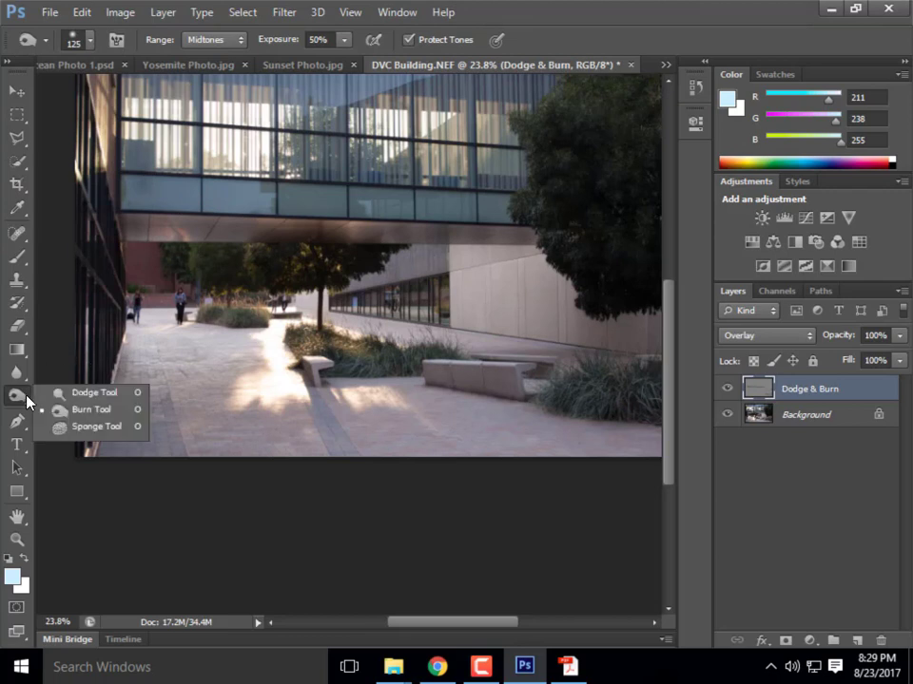
left_click(74, 393)
left_click(89, 40)
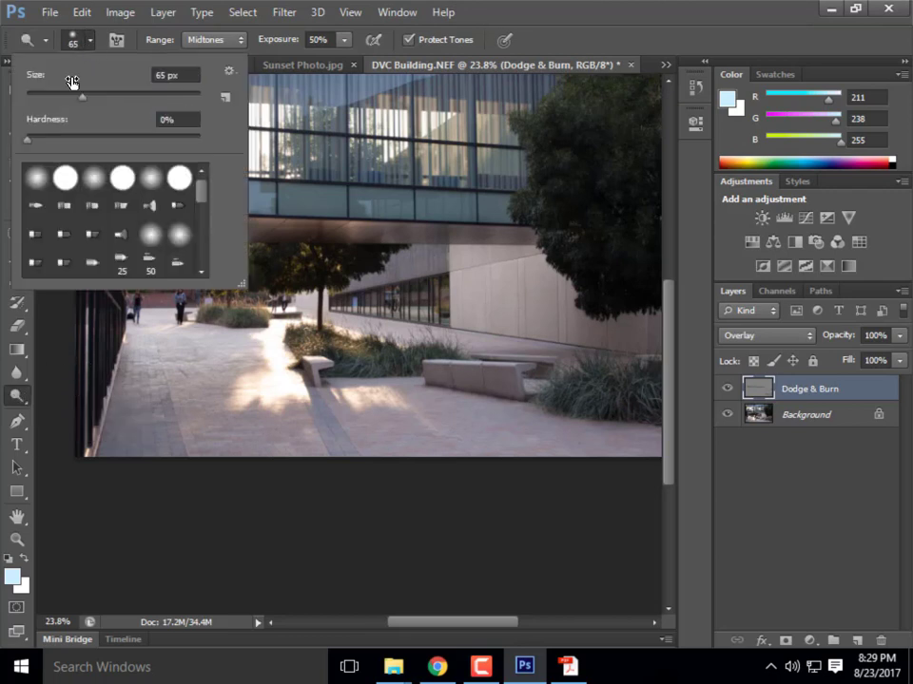
left_click_drag(73, 92, 87, 98)
key("Return")
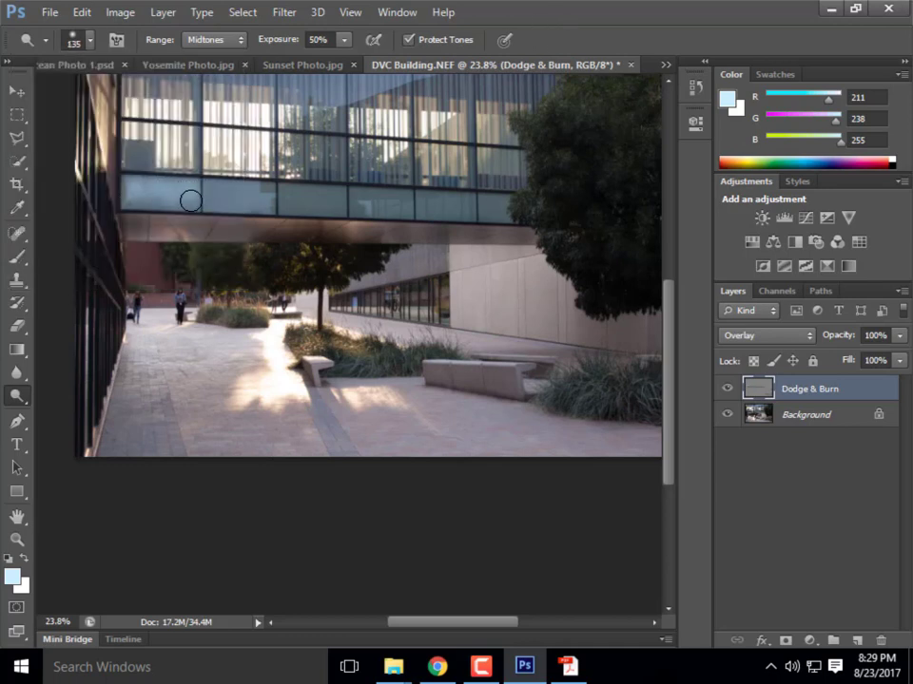
mouse_move(159, 190)
left_mouse_down()
mouse_move(194, 201)
mouse_move(167, 188)
mouse_move(245, 211)
left_mouse_up()
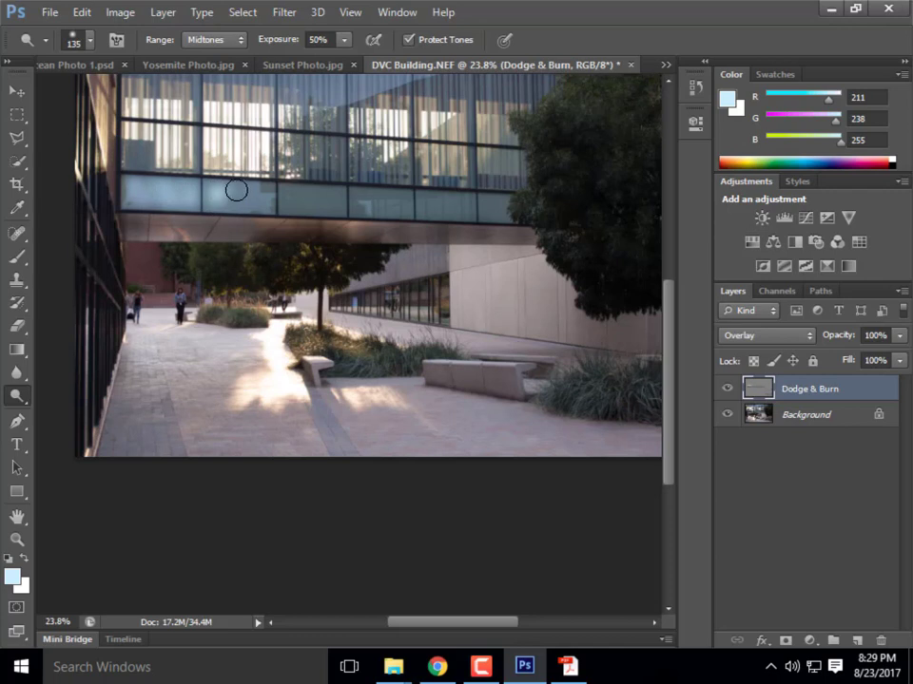
mouse_move(236, 202)
left_mouse_down()
mouse_move(206, 191)
mouse_move(256, 202)
mouse_move(269, 191)
left_mouse_up()
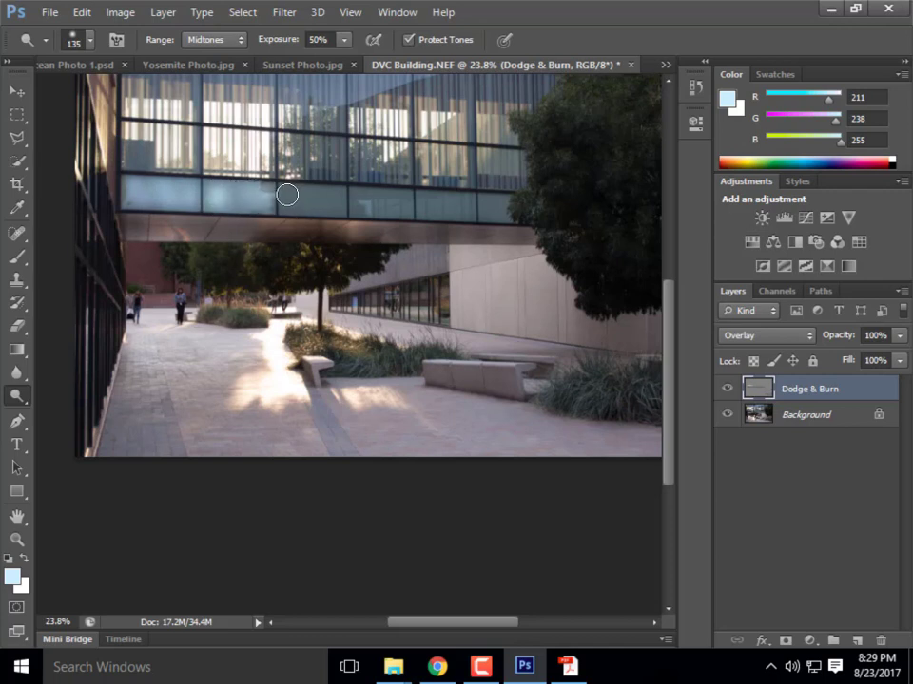
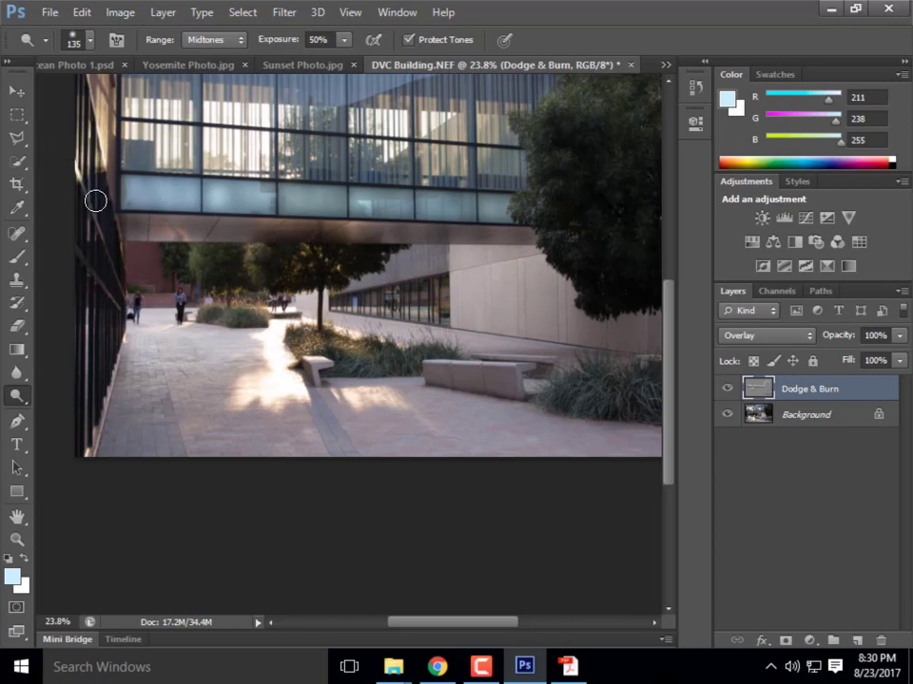
Choose the Magic Wand tool, try selecting a lower bridge panel on the Dodge & Burn layer, and clear the selection
left_click(17, 161)
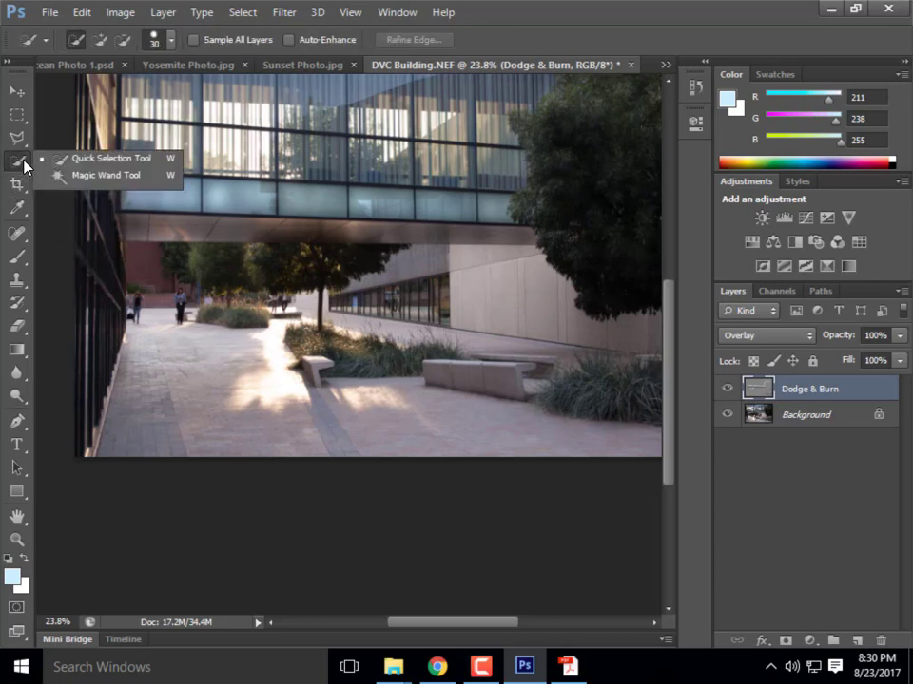
left_click(81, 176)
left_click(266, 190)
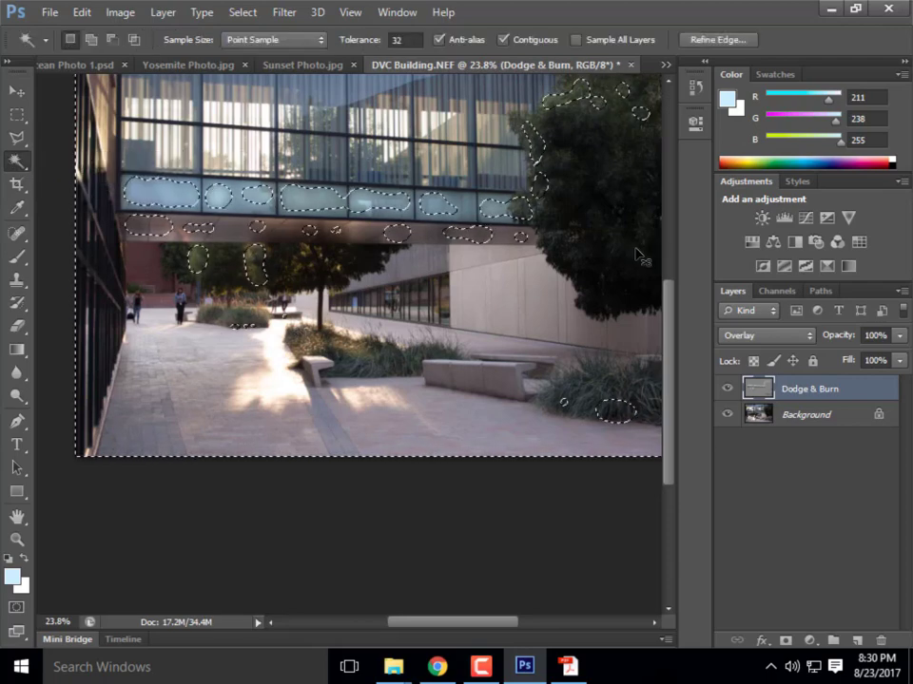
key("ctrl+d")
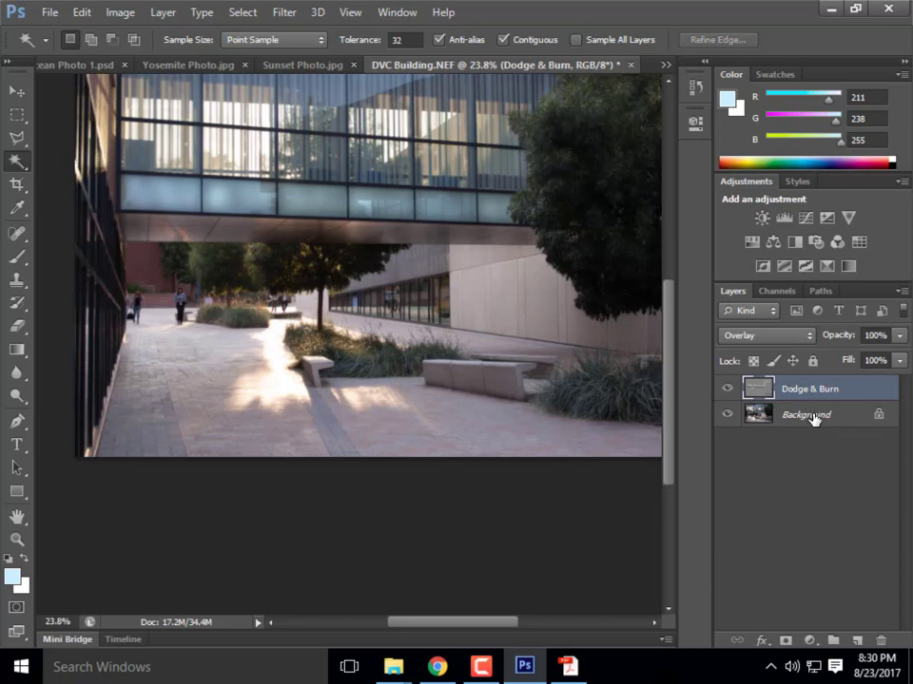
Select the second lower glass panel of the bridge from the Background layer, and make Dodge & Burn the active layer
left_click(815, 419)
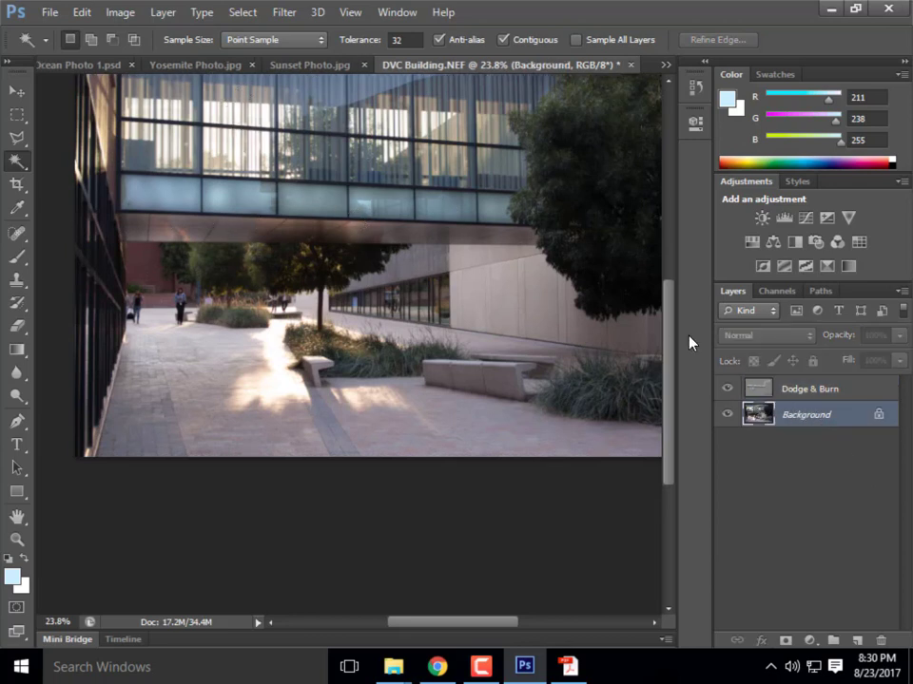
left_click(238, 201)
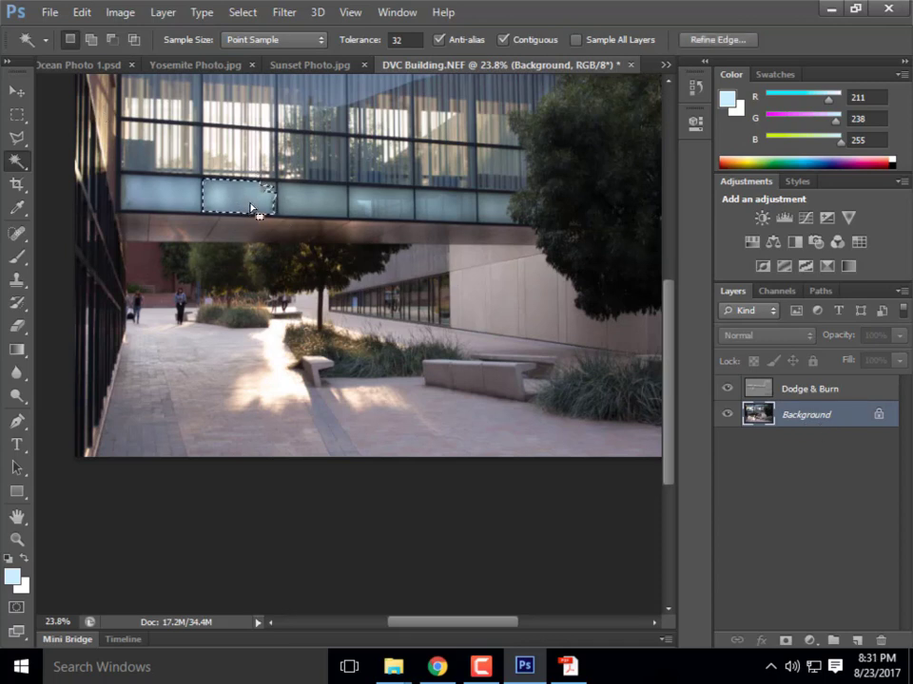
key("shift")
left_click(794, 391)
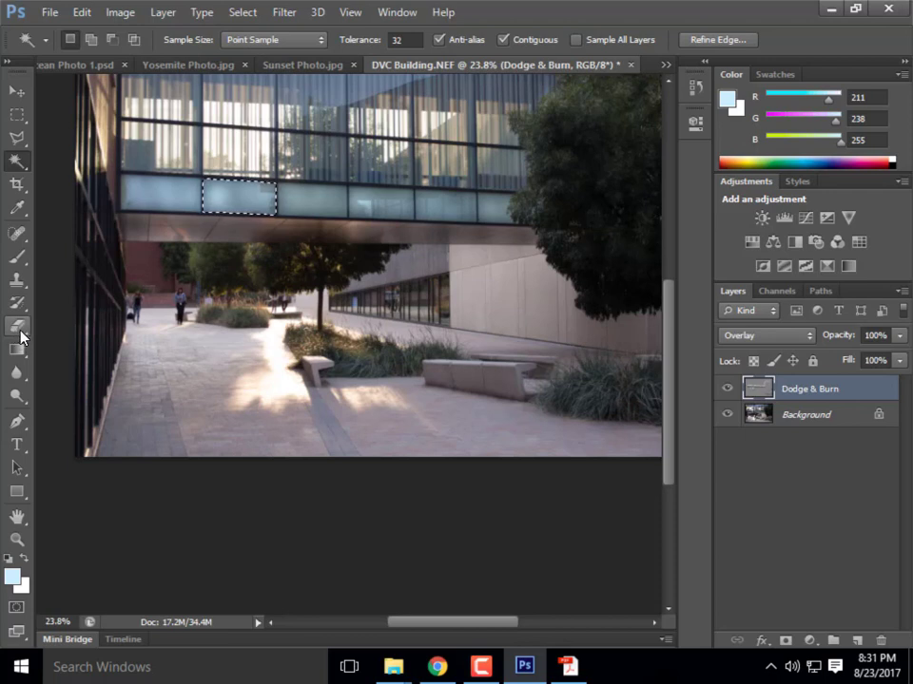
Lighten the selected second lower bridge panel on the Dodge & Burn layer with a 246 px Dodge brush, and clear the selection
left_click(21, 397)
left_click(74, 393)
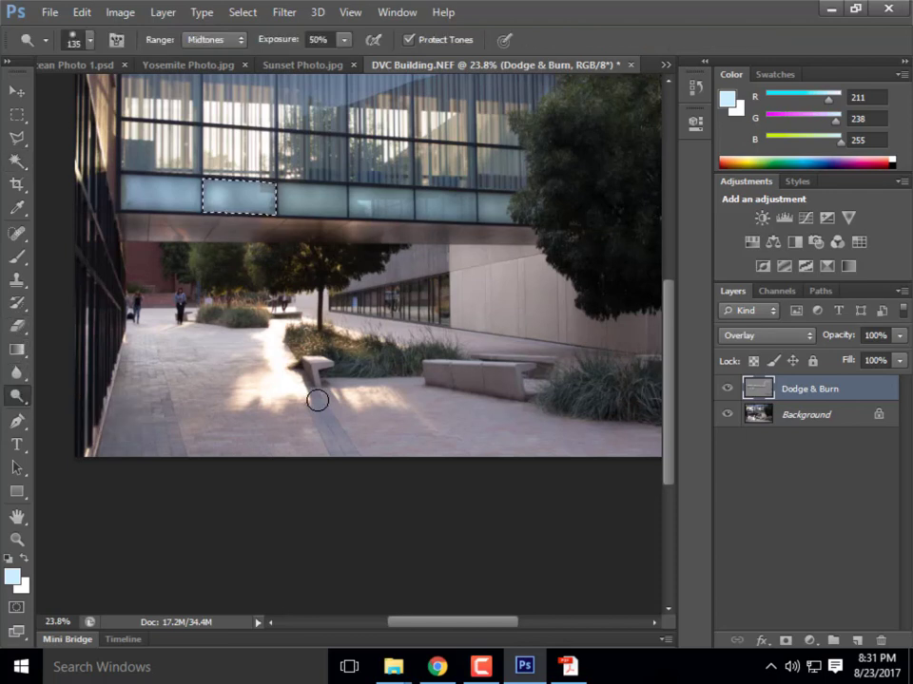
left_click(89, 42)
left_click_drag(128, 96, 159, 97)
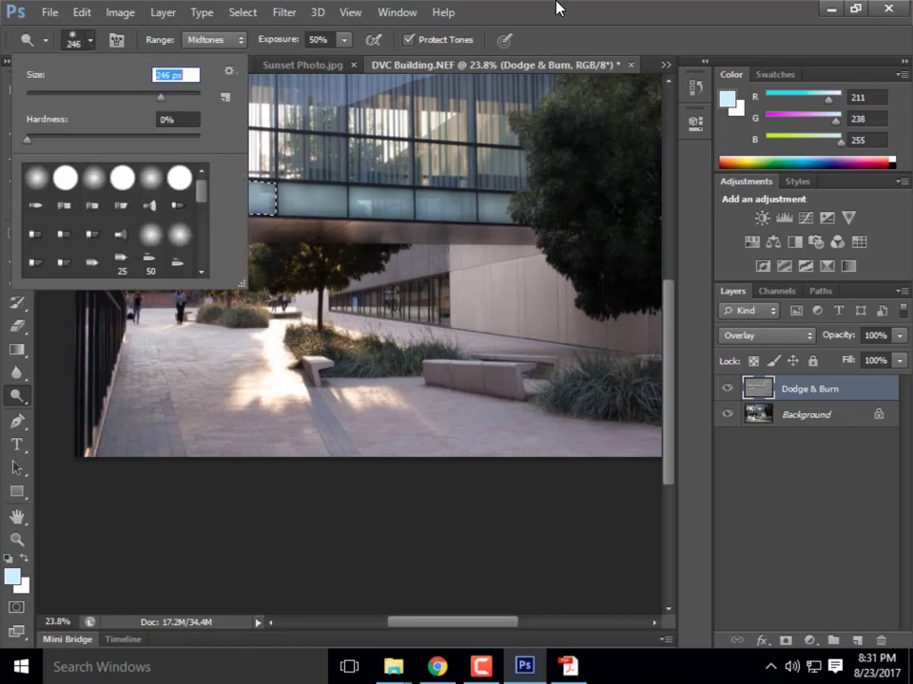
key("Return")
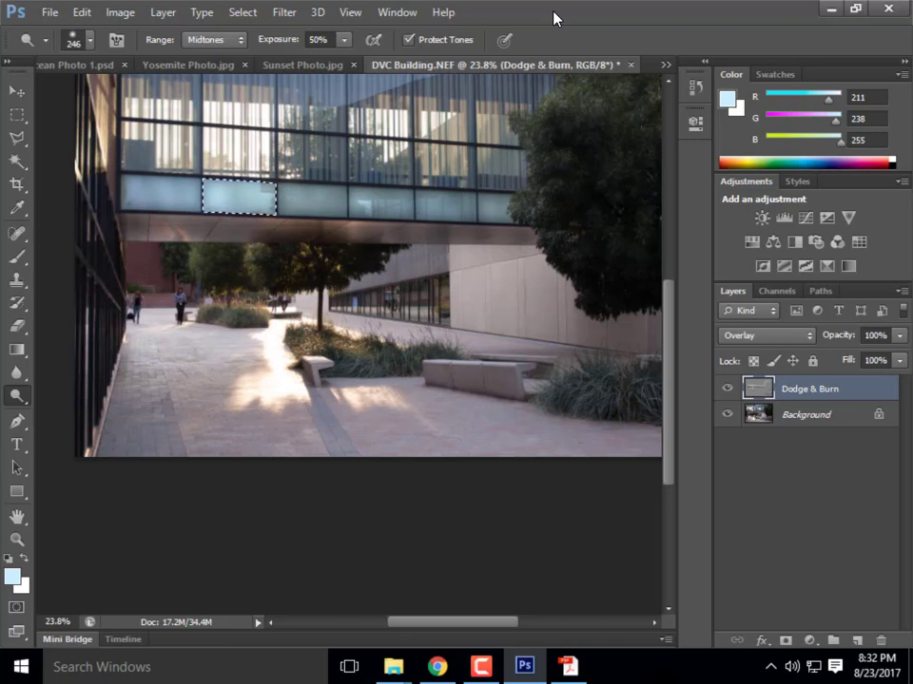
key("ctrl+d")
Draw a horizontal text box across the pavement in the photo's lower left, with the font size set to 50 pt
left_click(17, 445)
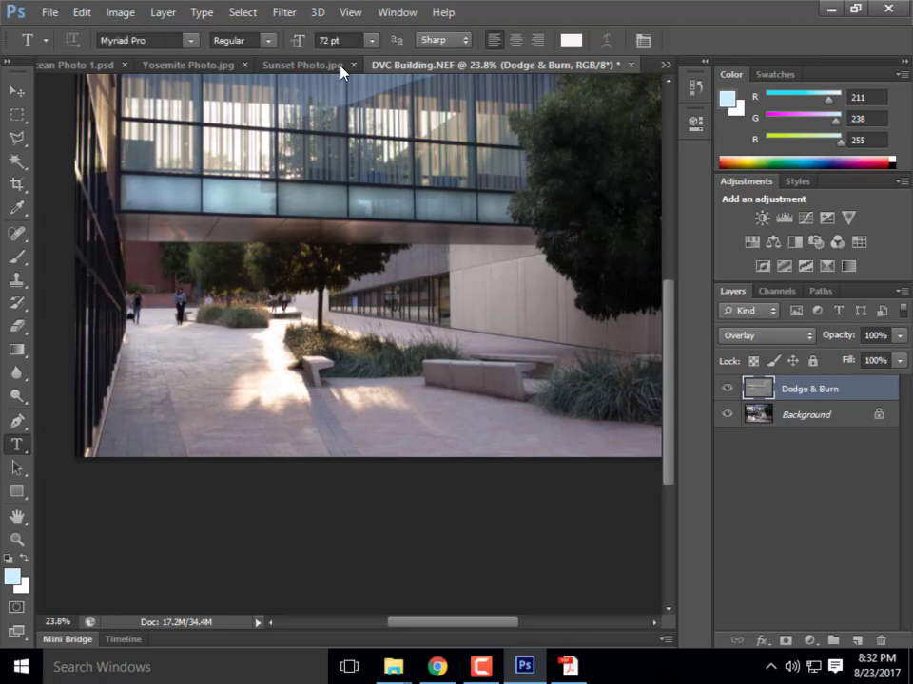
left_click(353, 44)
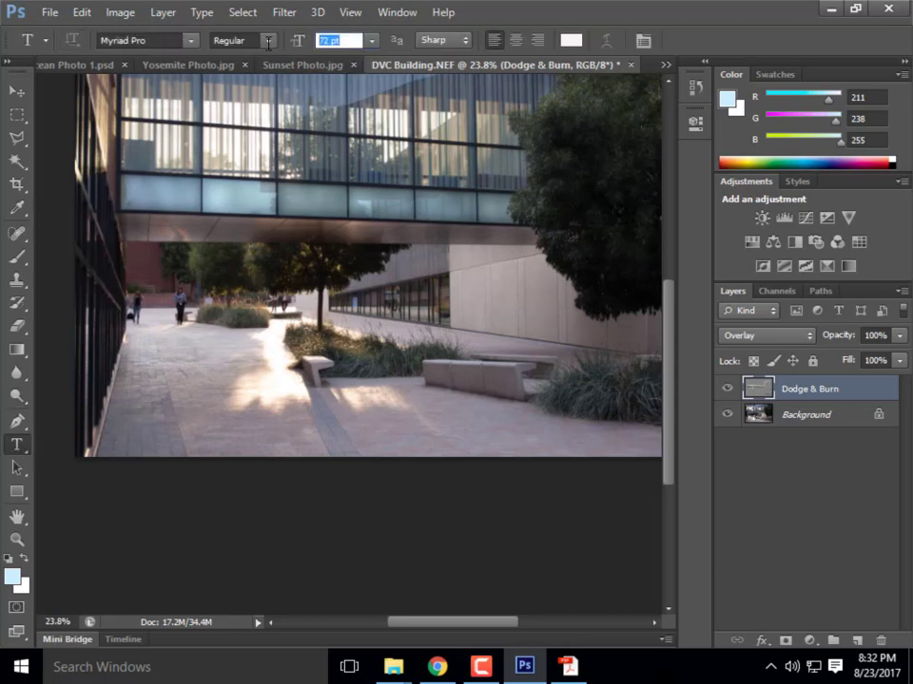
type("150")
left_click_drag(165, 424, 446, 453)
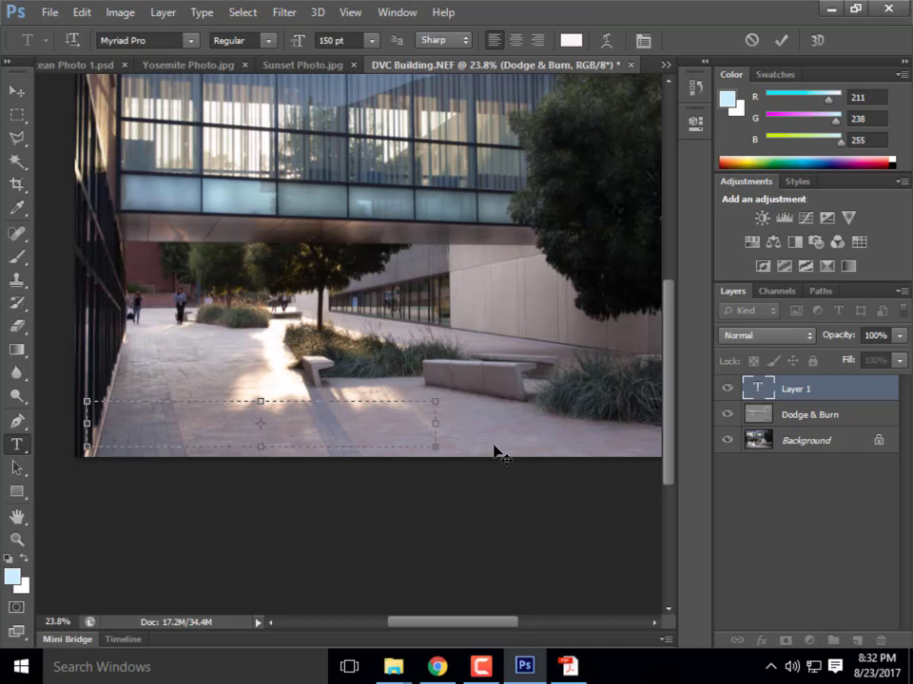
left_click(333, 39)
type("50")
Enter the caption ".Dodge & Burn" with a leading period in the text box and commit it
type("d")
key("BackSpace")
type("Dodge and")
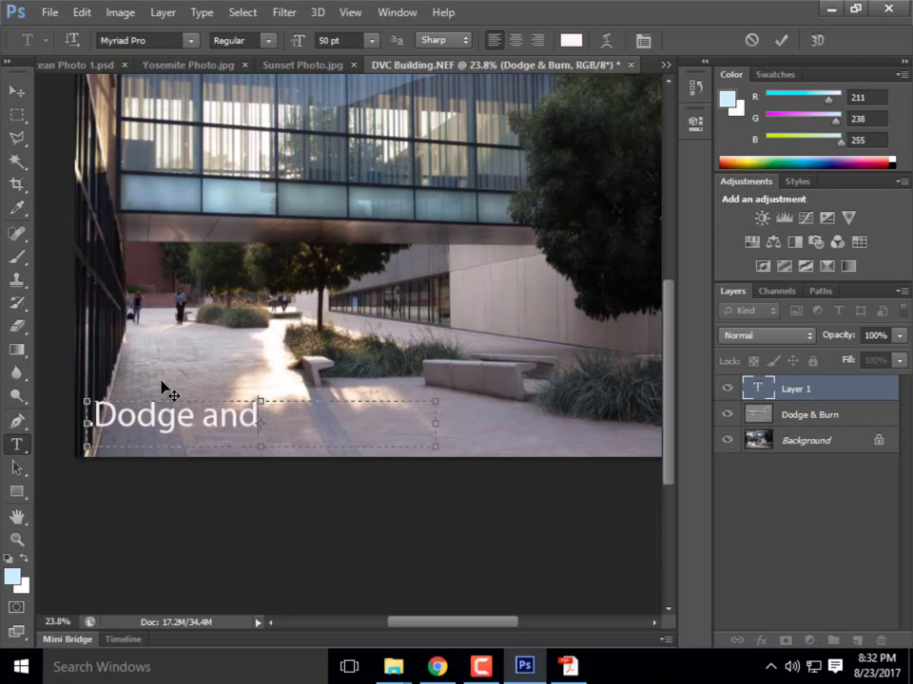
key("BackSpace")
key("BackSpace")
key("BackSpace")
key("BackSpace")
type("& Burn")
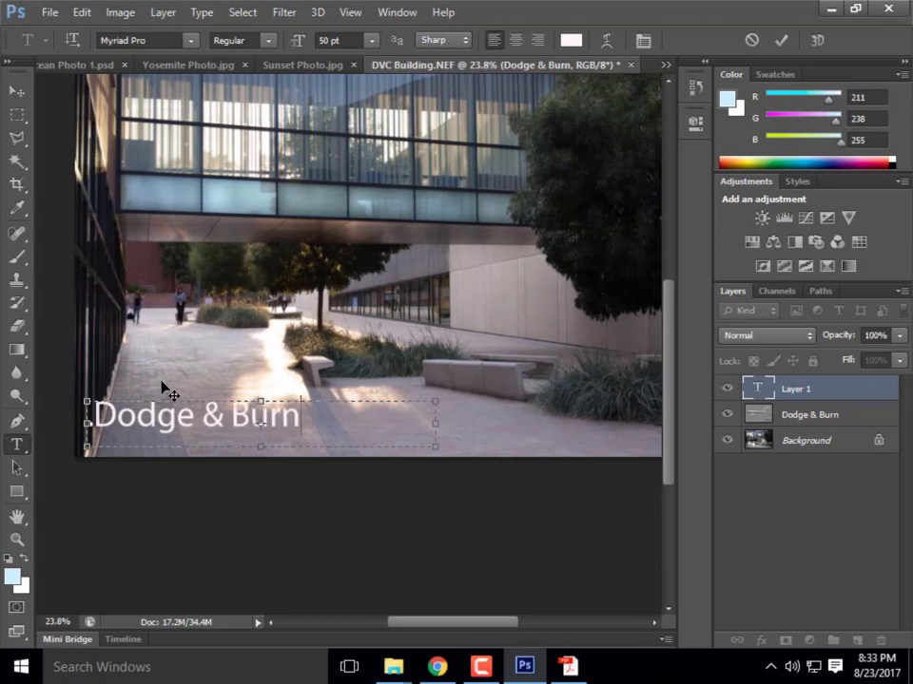
key("Home")
type(".")
left_click(16, 91)
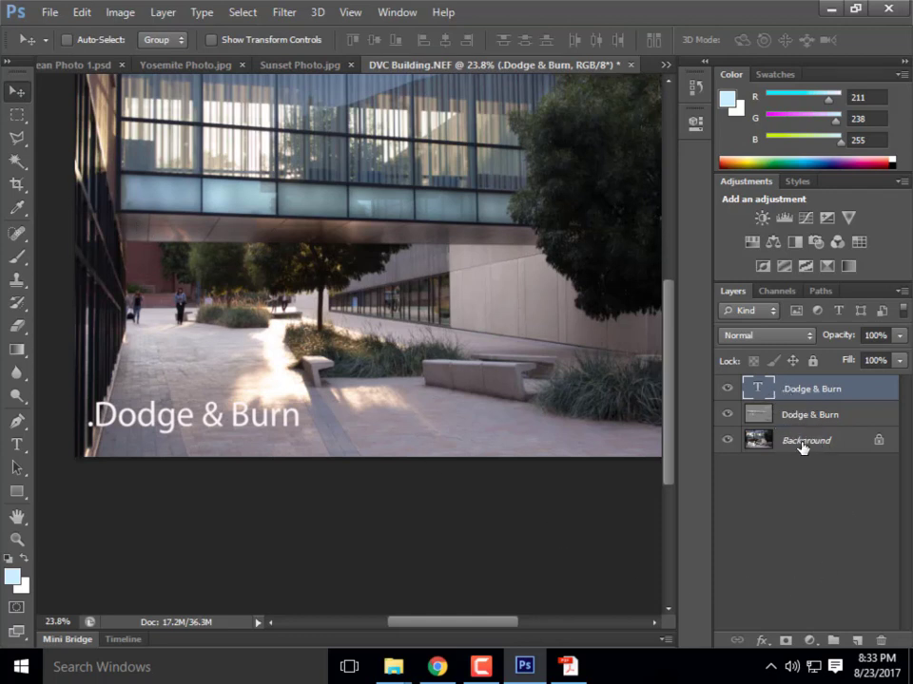
Move the caption slightly down and right, and remove its leading period so it reads "Dodge & Burn"
left_click_drag(241, 415, 252, 428)
double_click(757, 388)
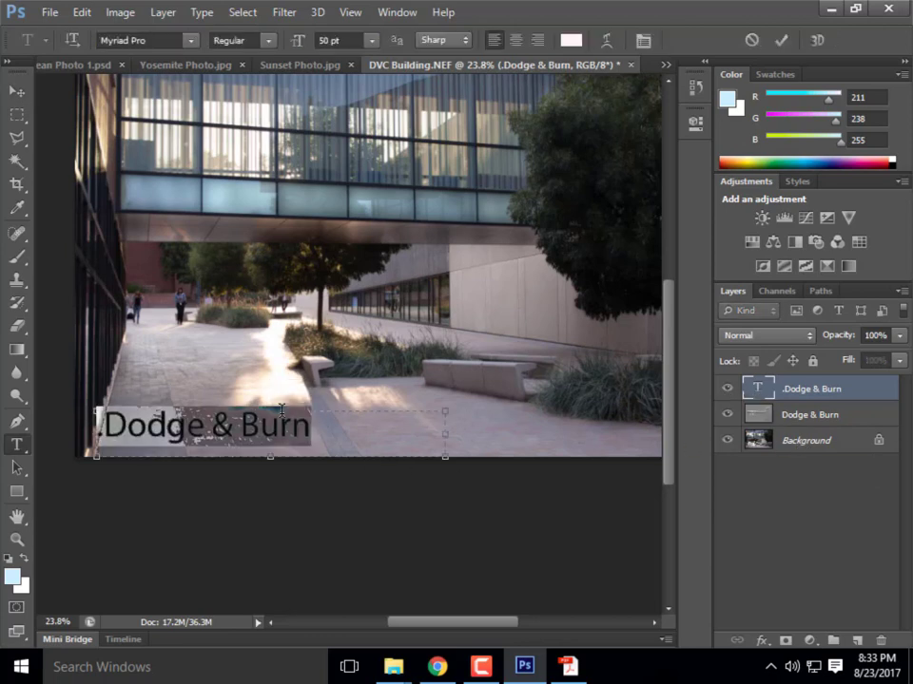
left_click(97, 429)
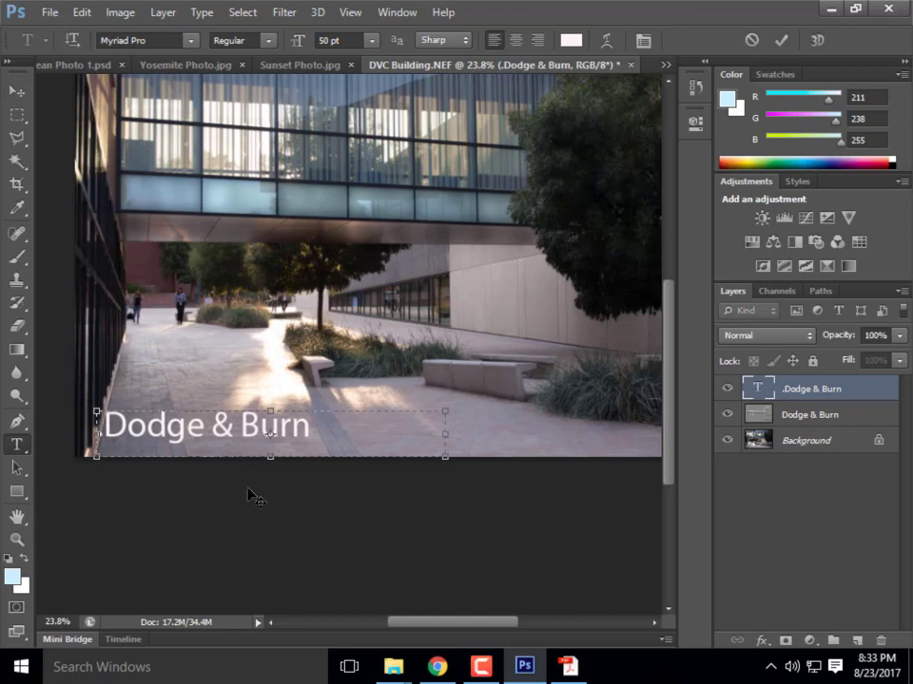
key("Delete")
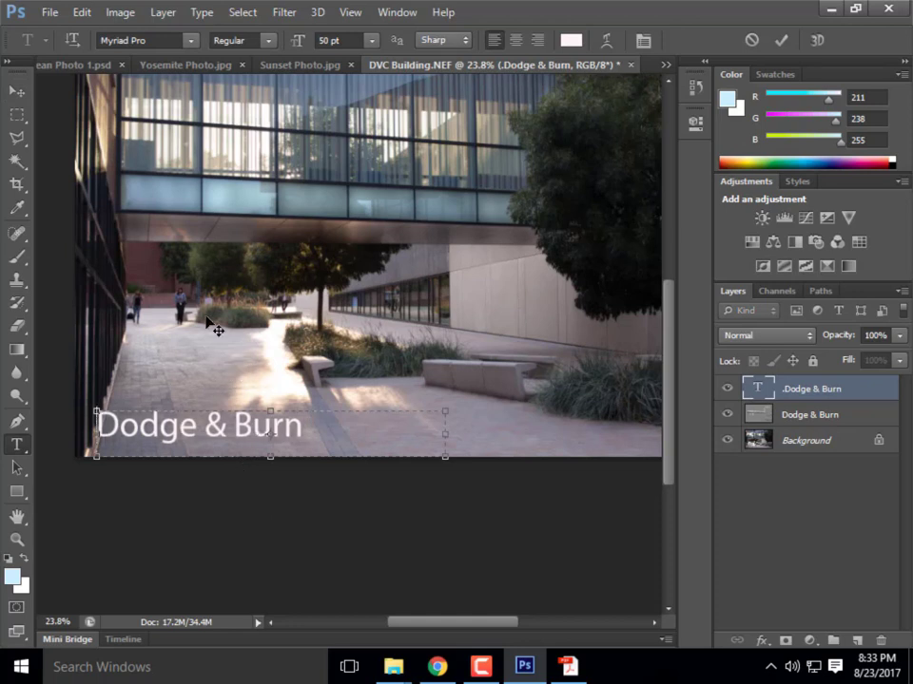
left_click(16, 90)
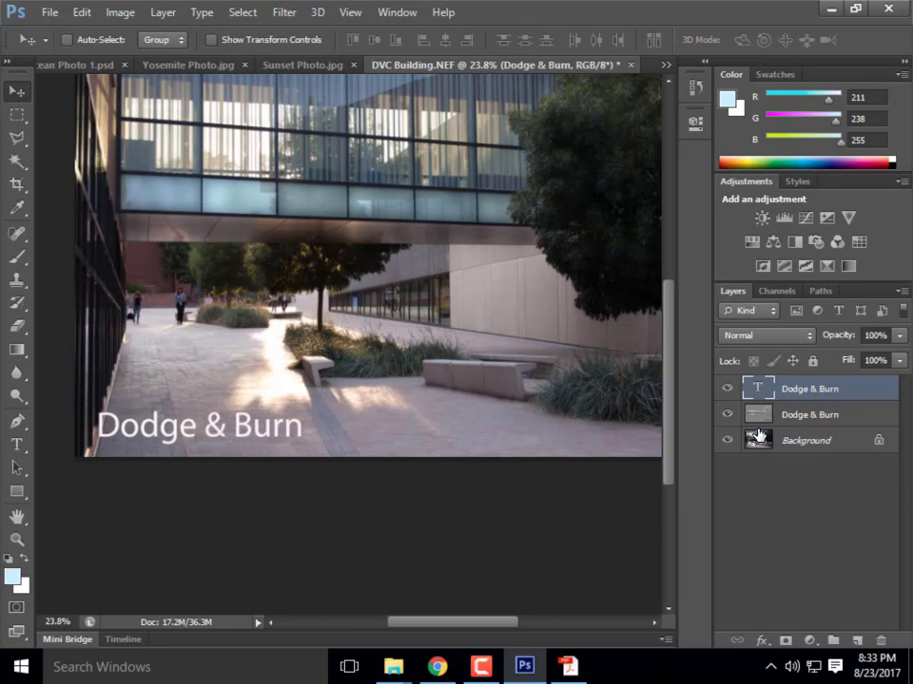
Hide the Dodge & Burn text layer, duplicate it, and make only the duplicate visible
left_click(727, 390)
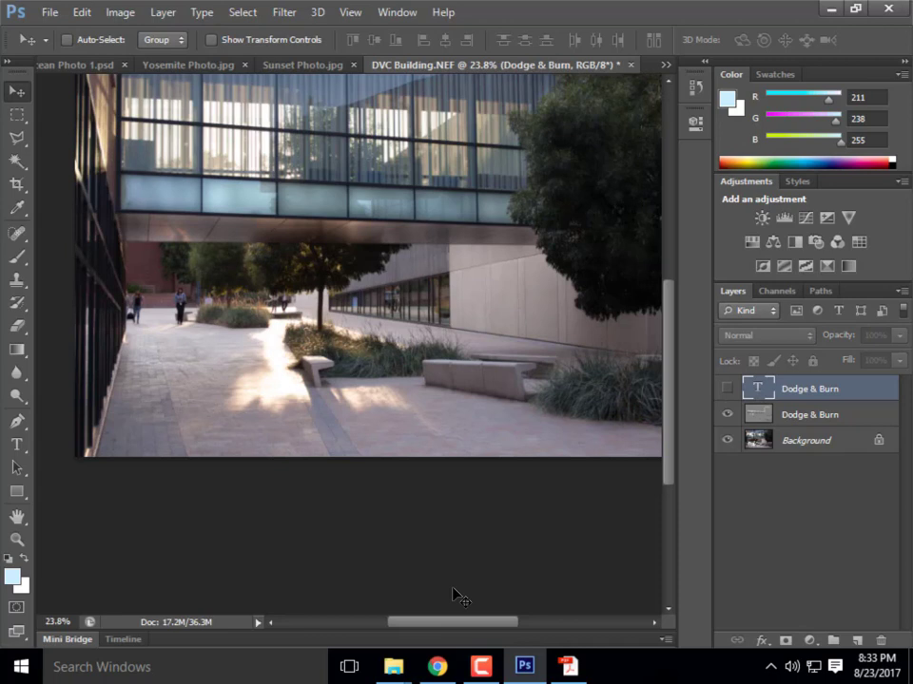
right_click(796, 389)
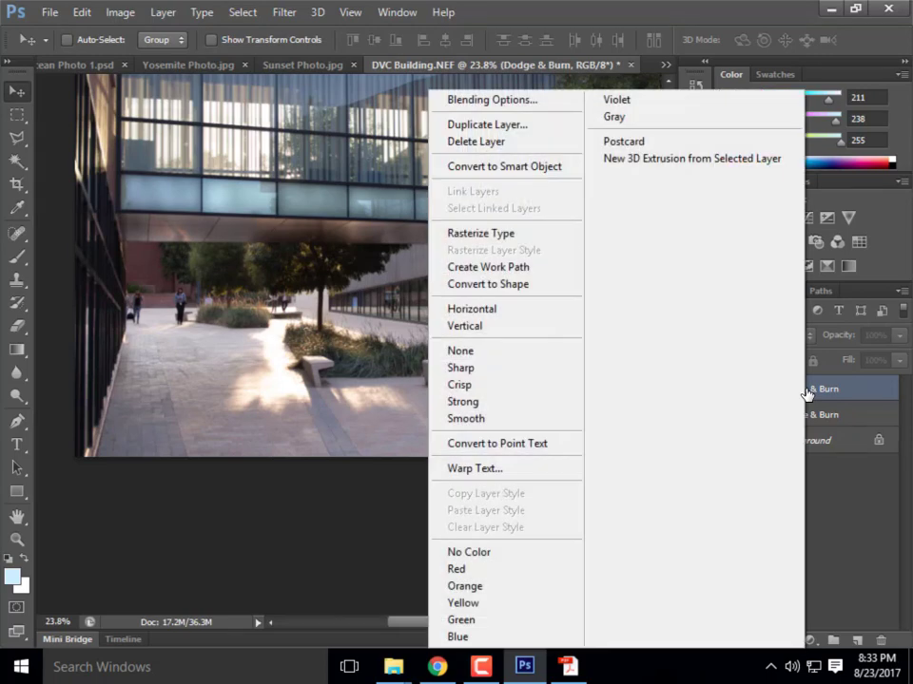
left_click(507, 130)
left_click(608, 200)
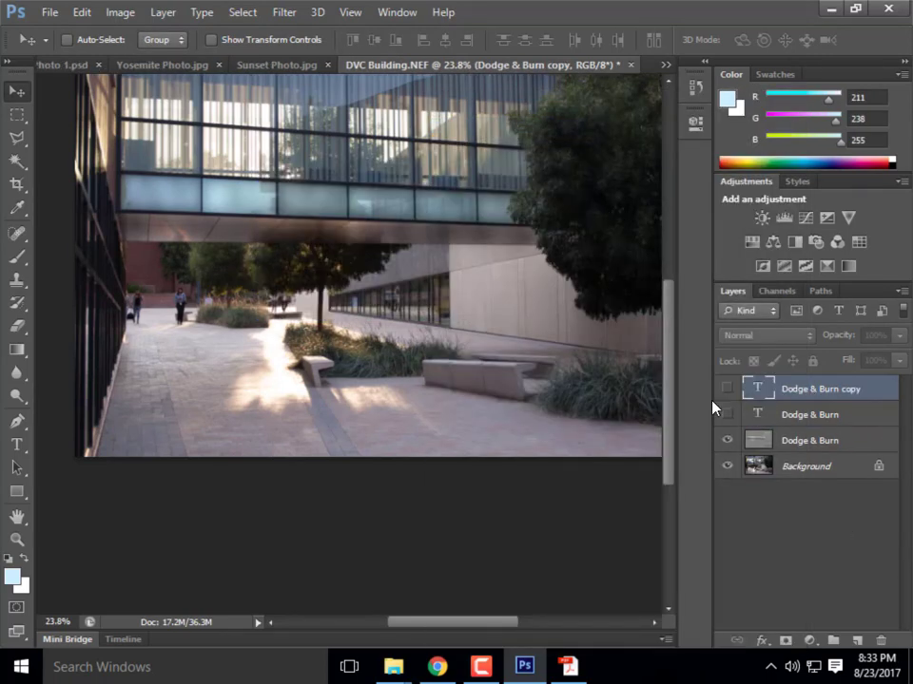
left_click(727, 389)
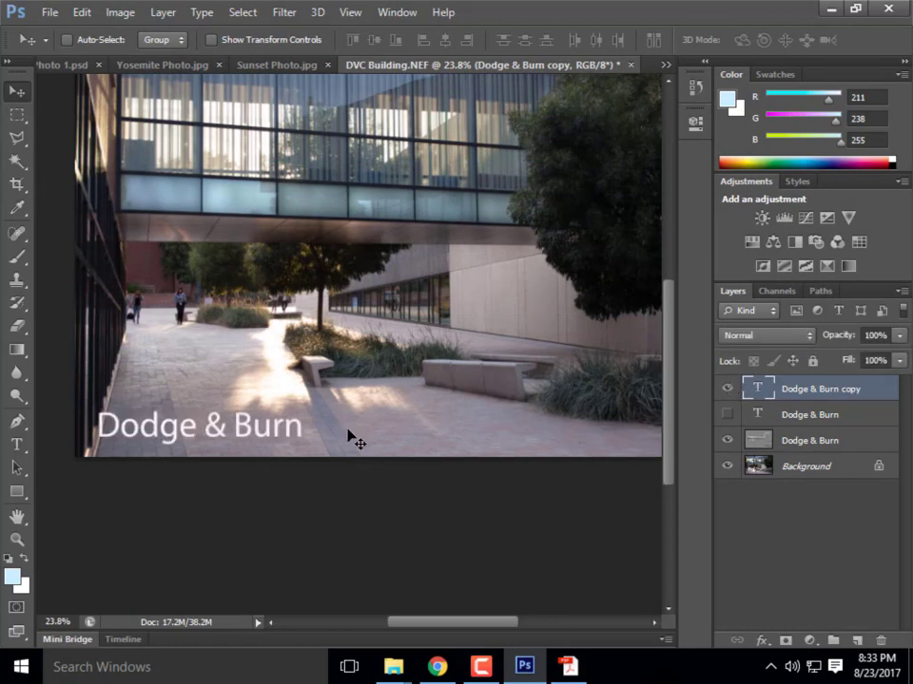
Replace the duplicated caption's text with "Black and White"
double_click(756, 387)
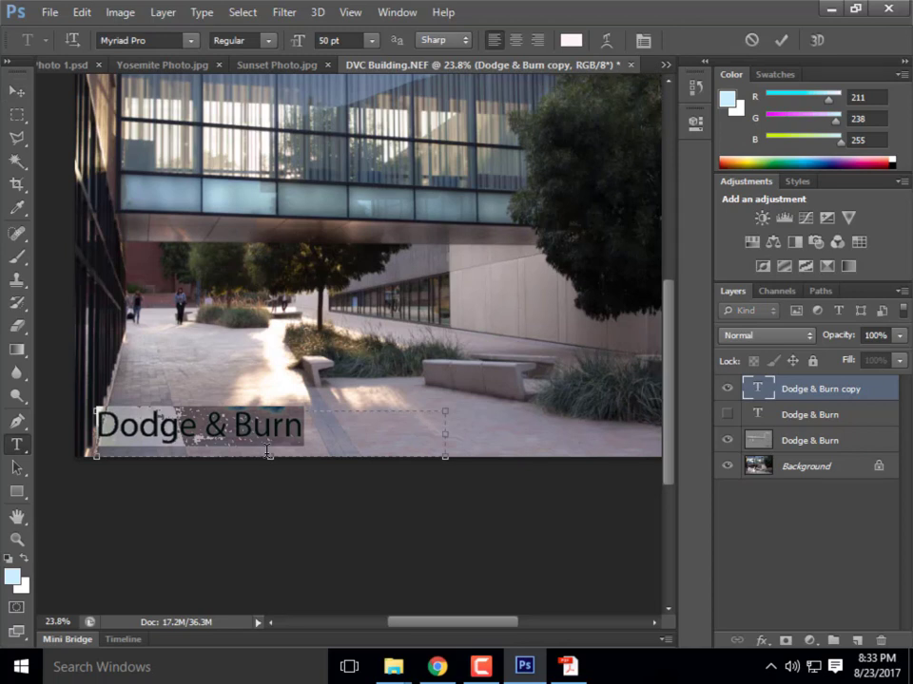
type("Black and Whi")
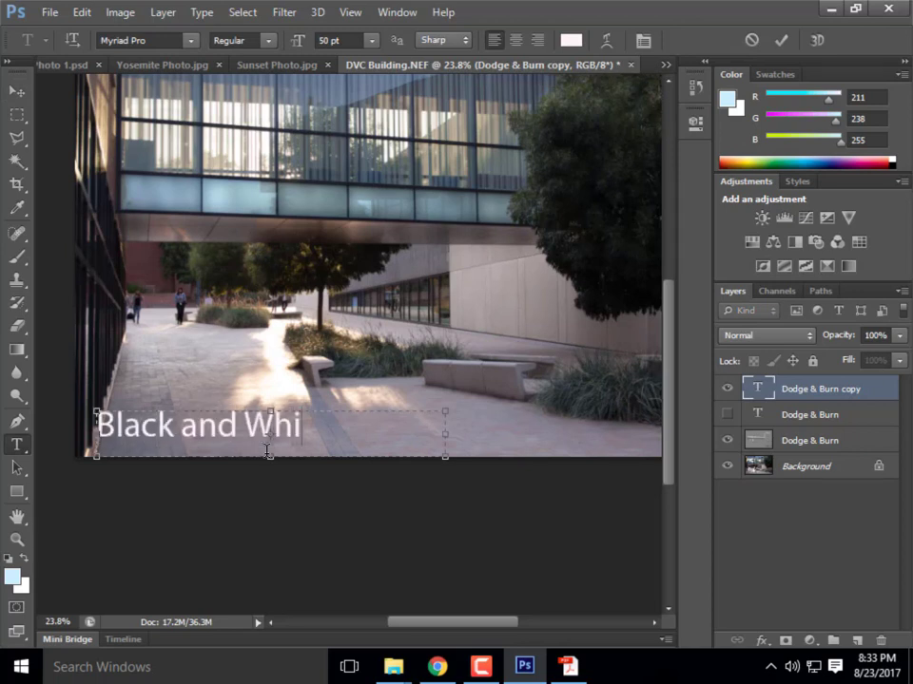
type("te")
left_click(16, 91)
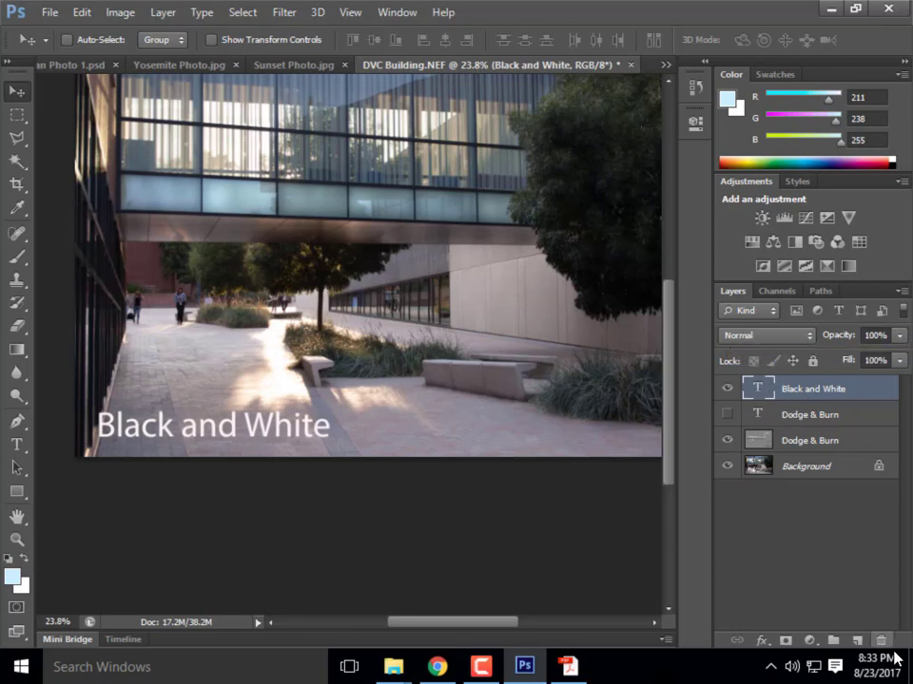
Duplicate the Background layer and hide the original Background
mouse_move(879, 675)
right_click(802, 471)
key("Escape")
left_click_drag(801, 475, 859, 643)
left_click(851, 577)
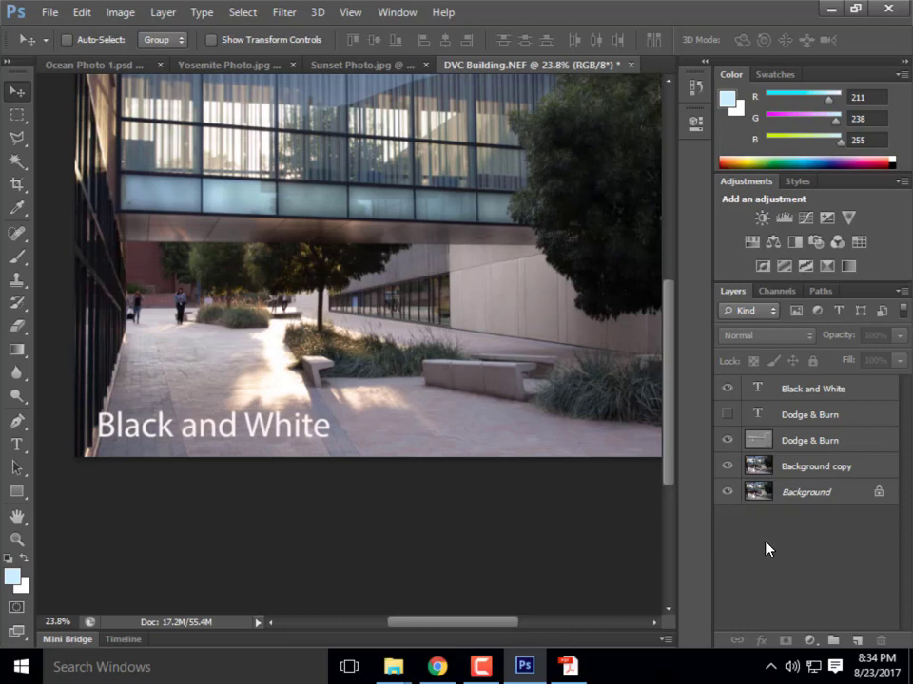
left_click(728, 492)
Try lowering the Background copy layer's opacity to 0%, and restore it to 100%
left_click(816, 388)
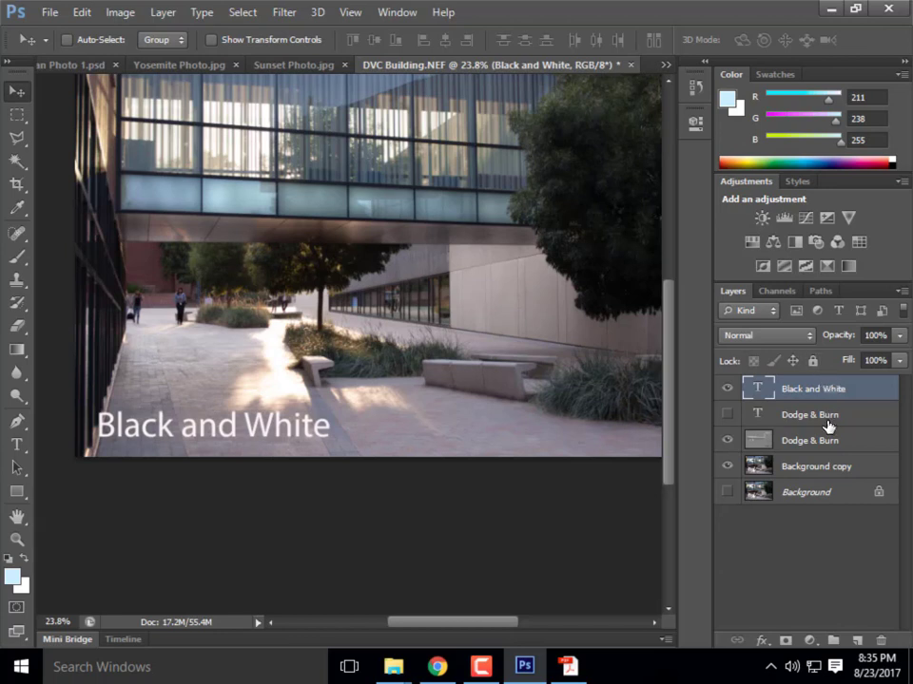
left_click(824, 418)
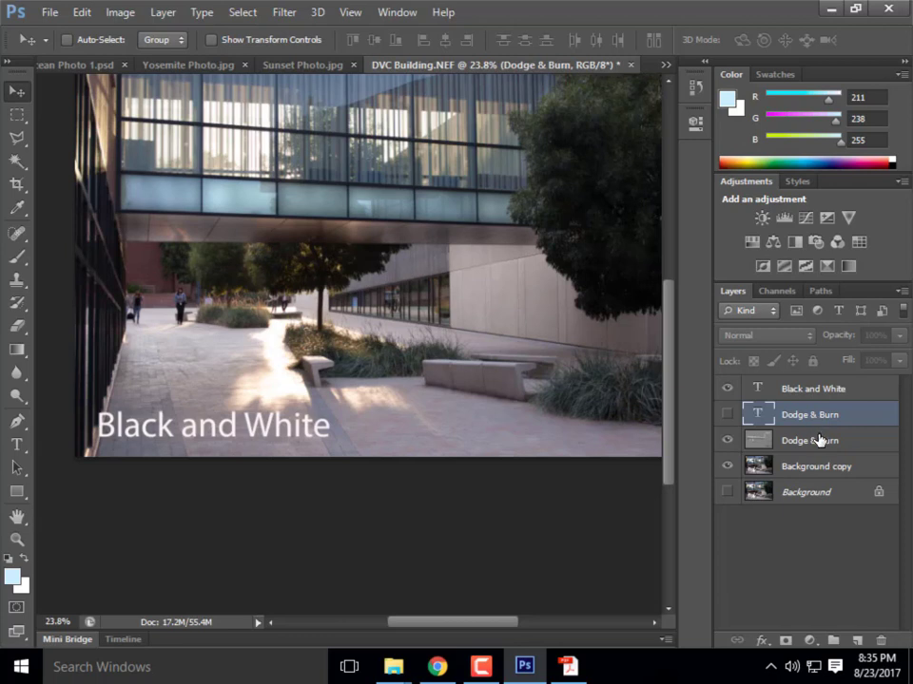
left_click(813, 440)
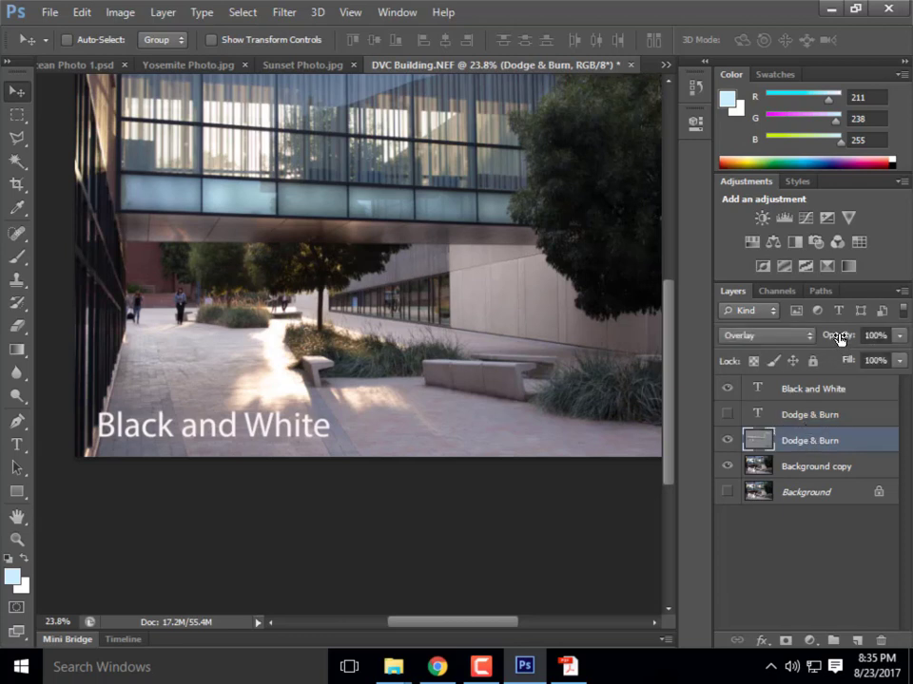
left_click(805, 477)
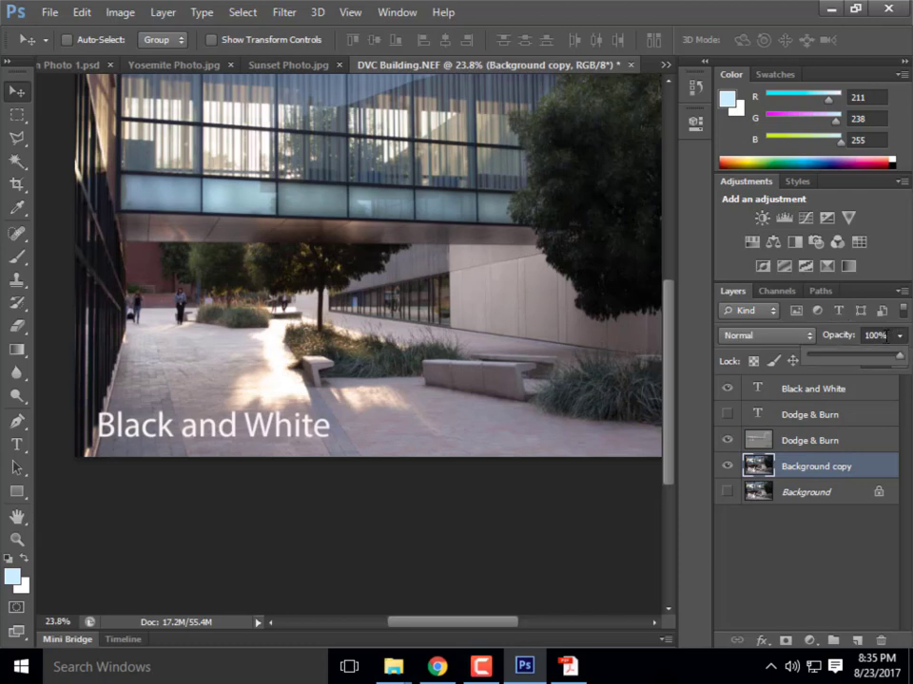
left_click(898, 335)
left_click_drag(893, 363, 792, 363)
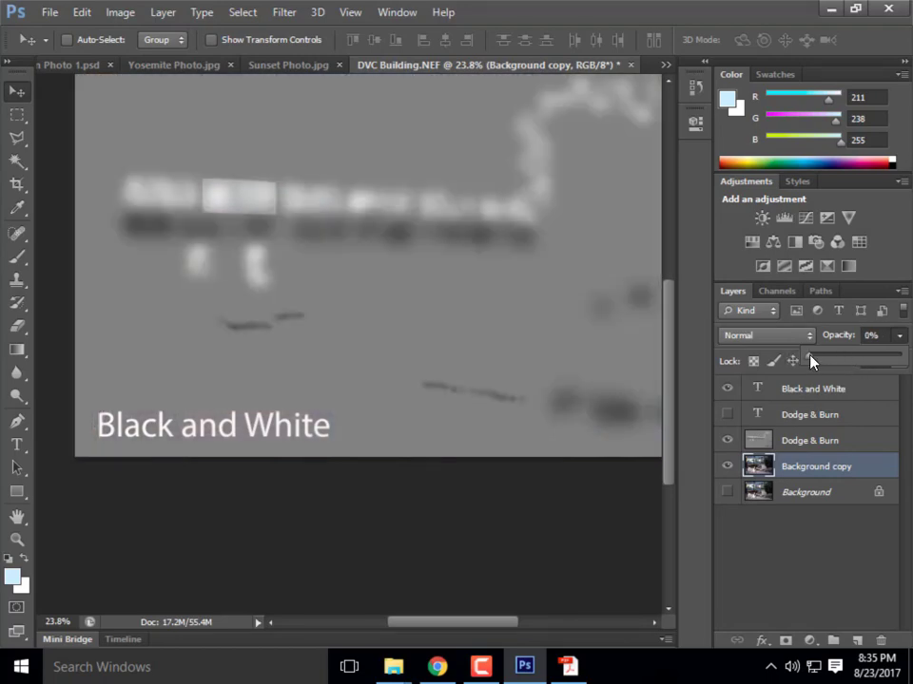
left_click_drag(810, 361, 902, 360)
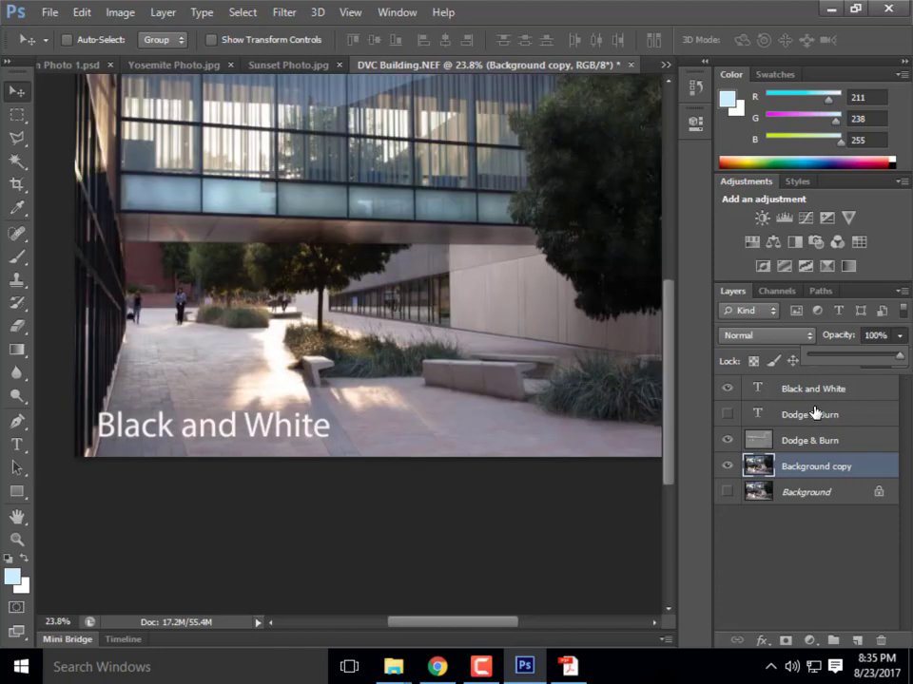
Try lowering the gray Dodge & Burn overlay layer's opacity to 71%, restore it to 100%, and deselect the layers
left_click(814, 391)
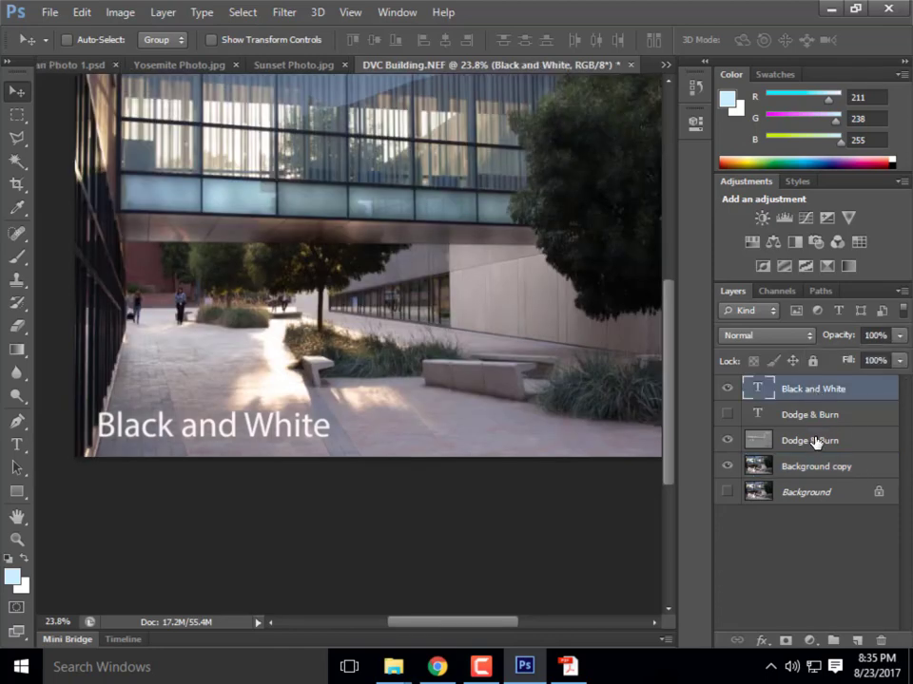
left_click(815, 441)
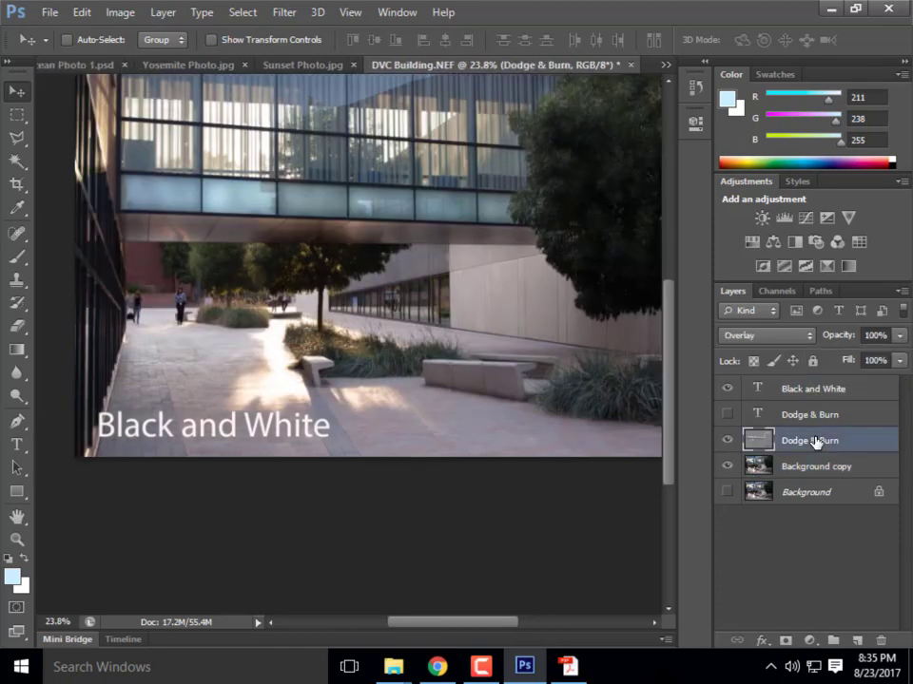
left_click(899, 339)
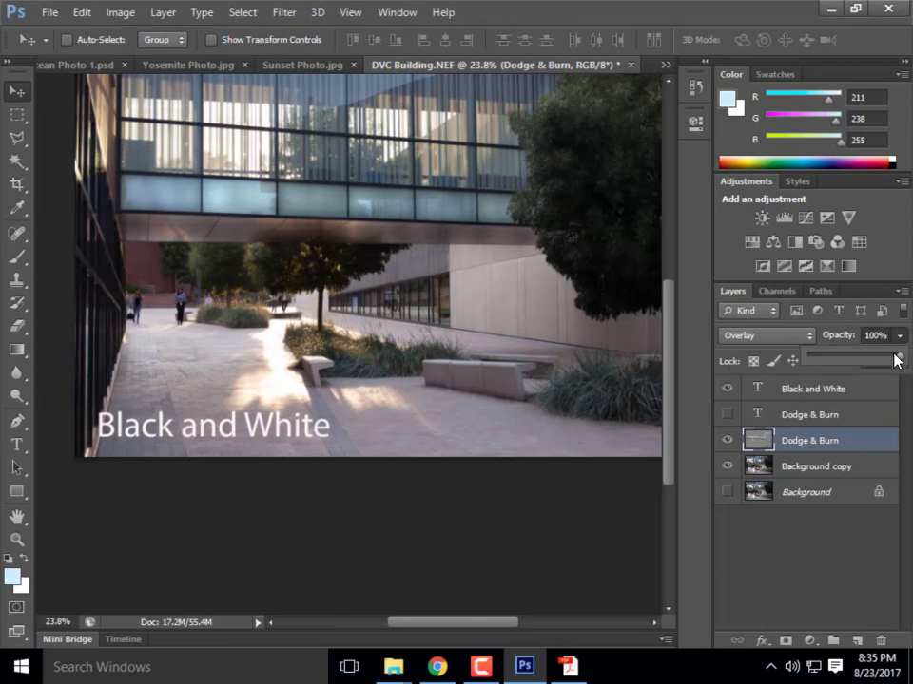
left_click_drag(895, 359, 876, 363)
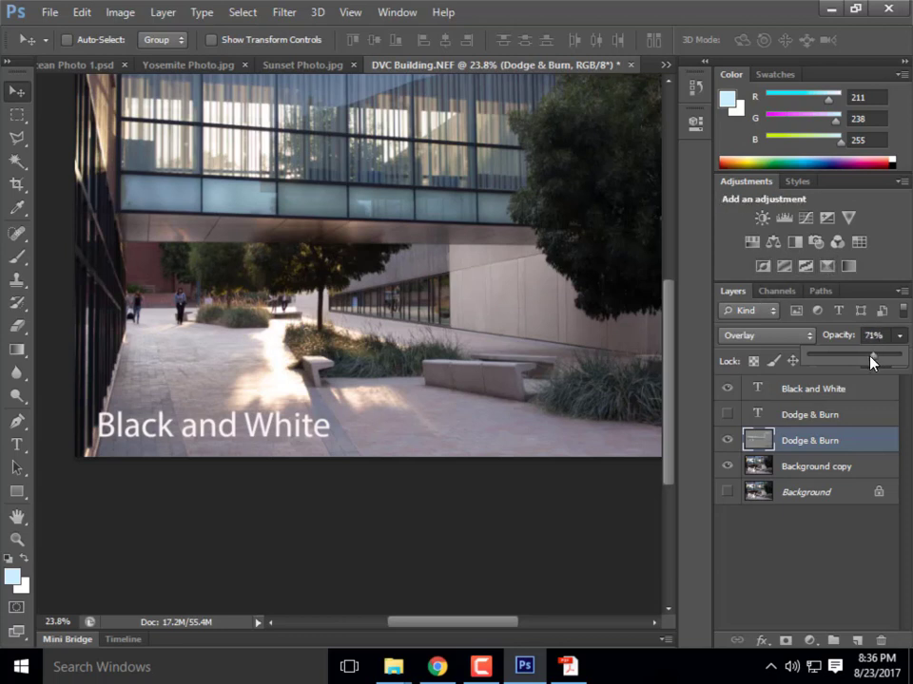
mouse_move(871, 357)
left_mouse_down()
mouse_move(861, 357)
mouse_move(902, 361)
left_mouse_up()
left_click(822, 546)
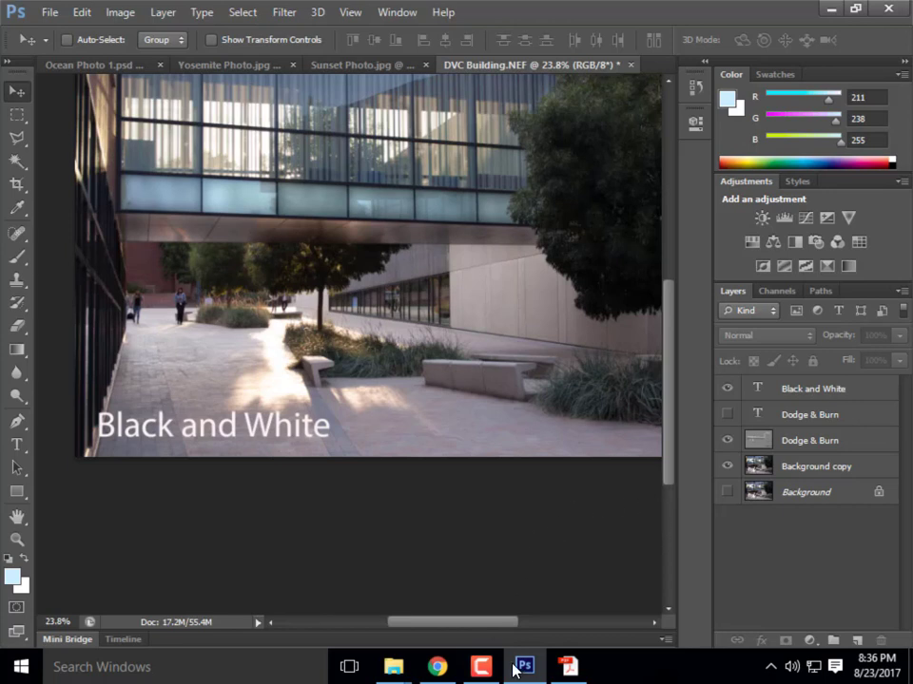
Switch to the ARCHI 135 Week 2B Presentation PDF
mouse_move(566, 671)
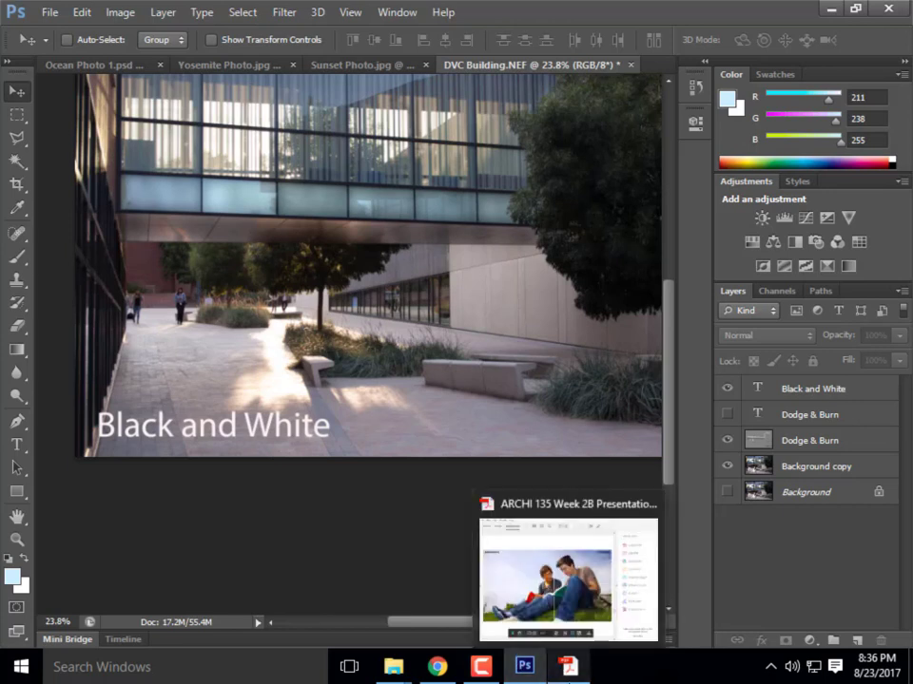